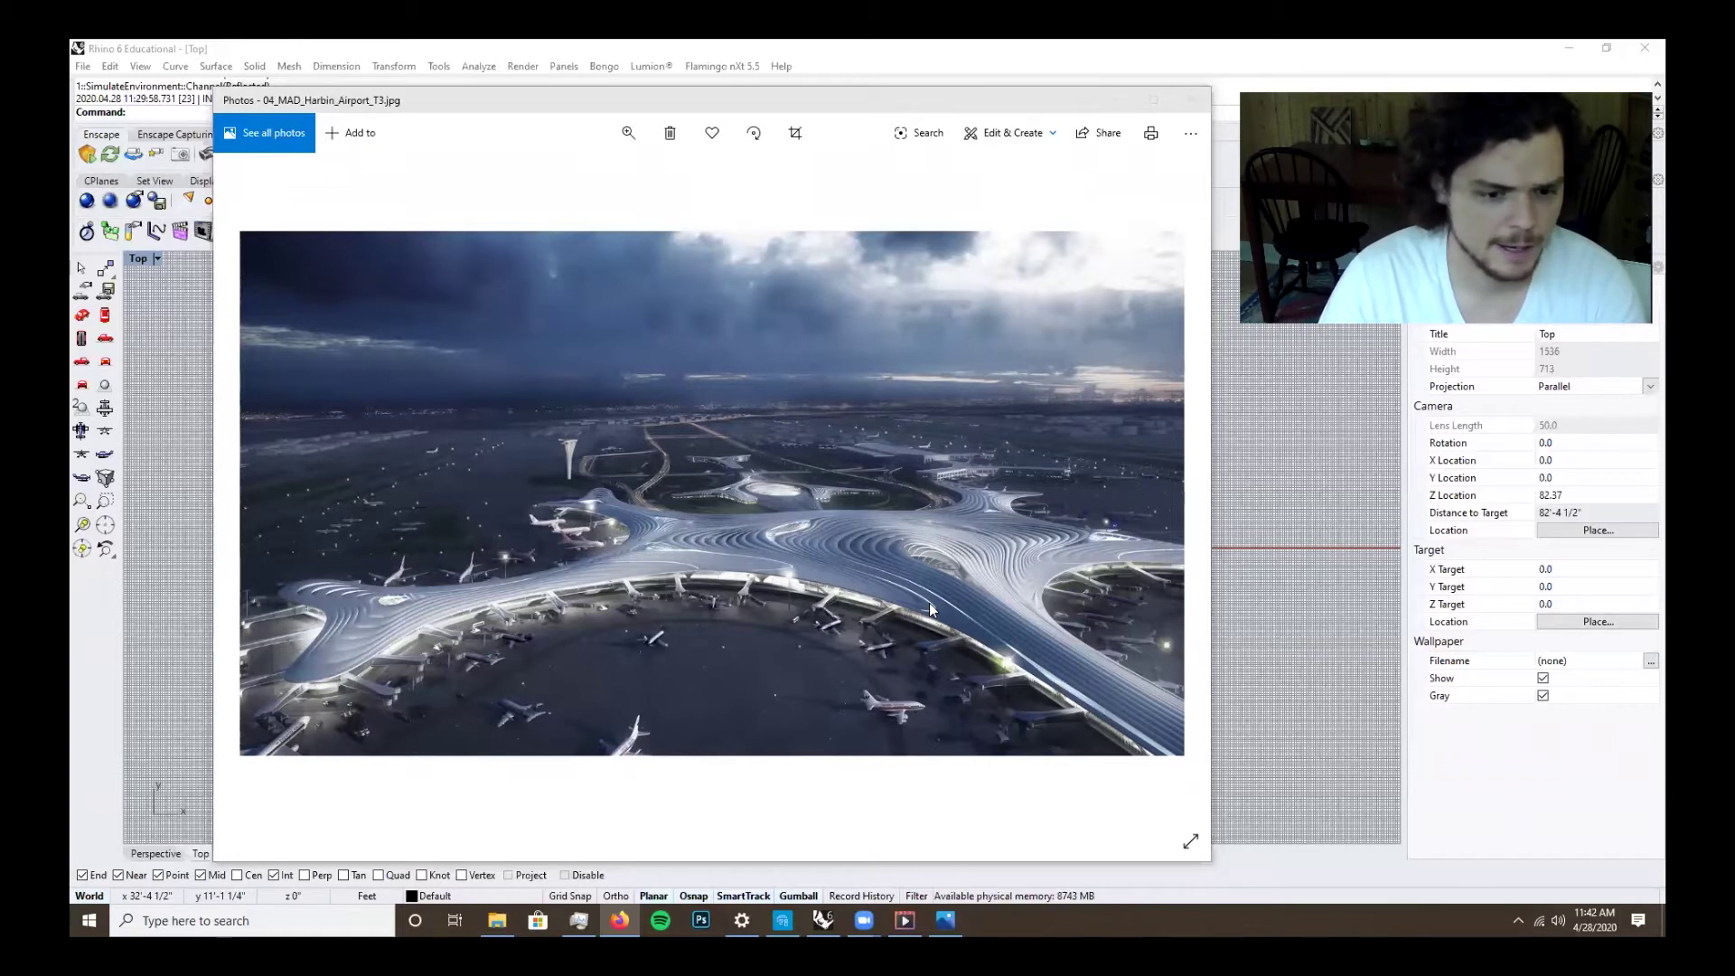
# Insert 09_MAD_Harbin_Airport_T3_model.jpg into the top view as a picture, setting two opposite corners near the origin.
pyautogui.click(1234, 169)
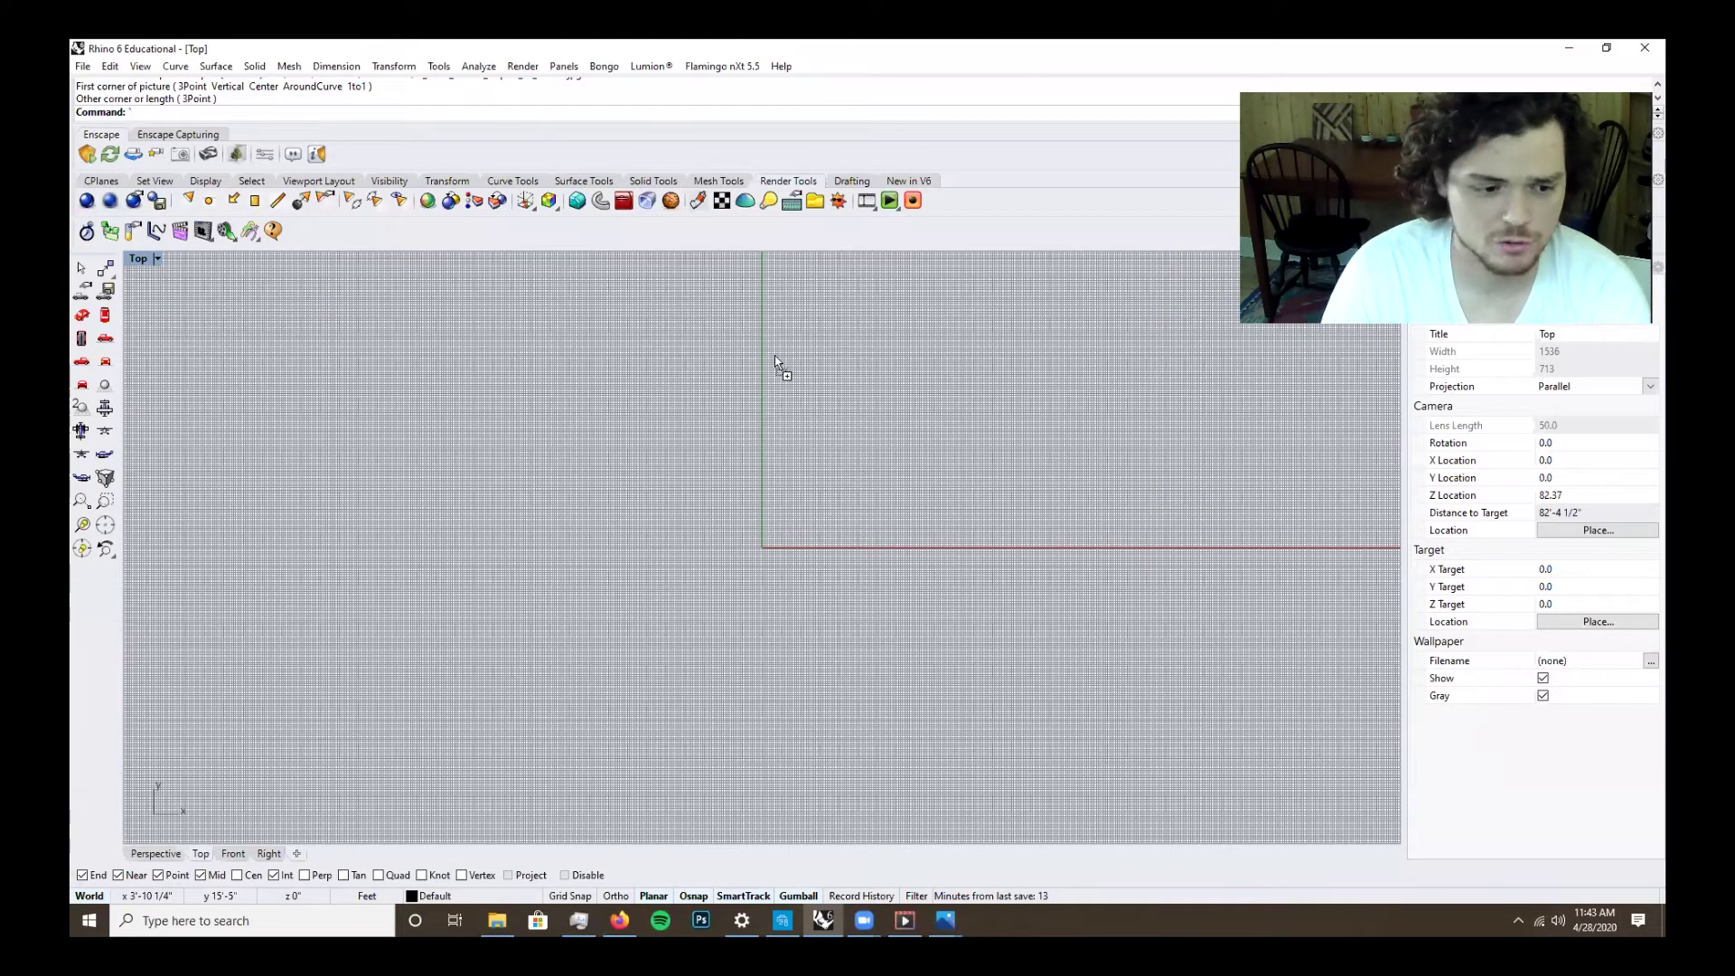
pyautogui.moveTo(776, 361); pyautogui.dragTo(775, 361)
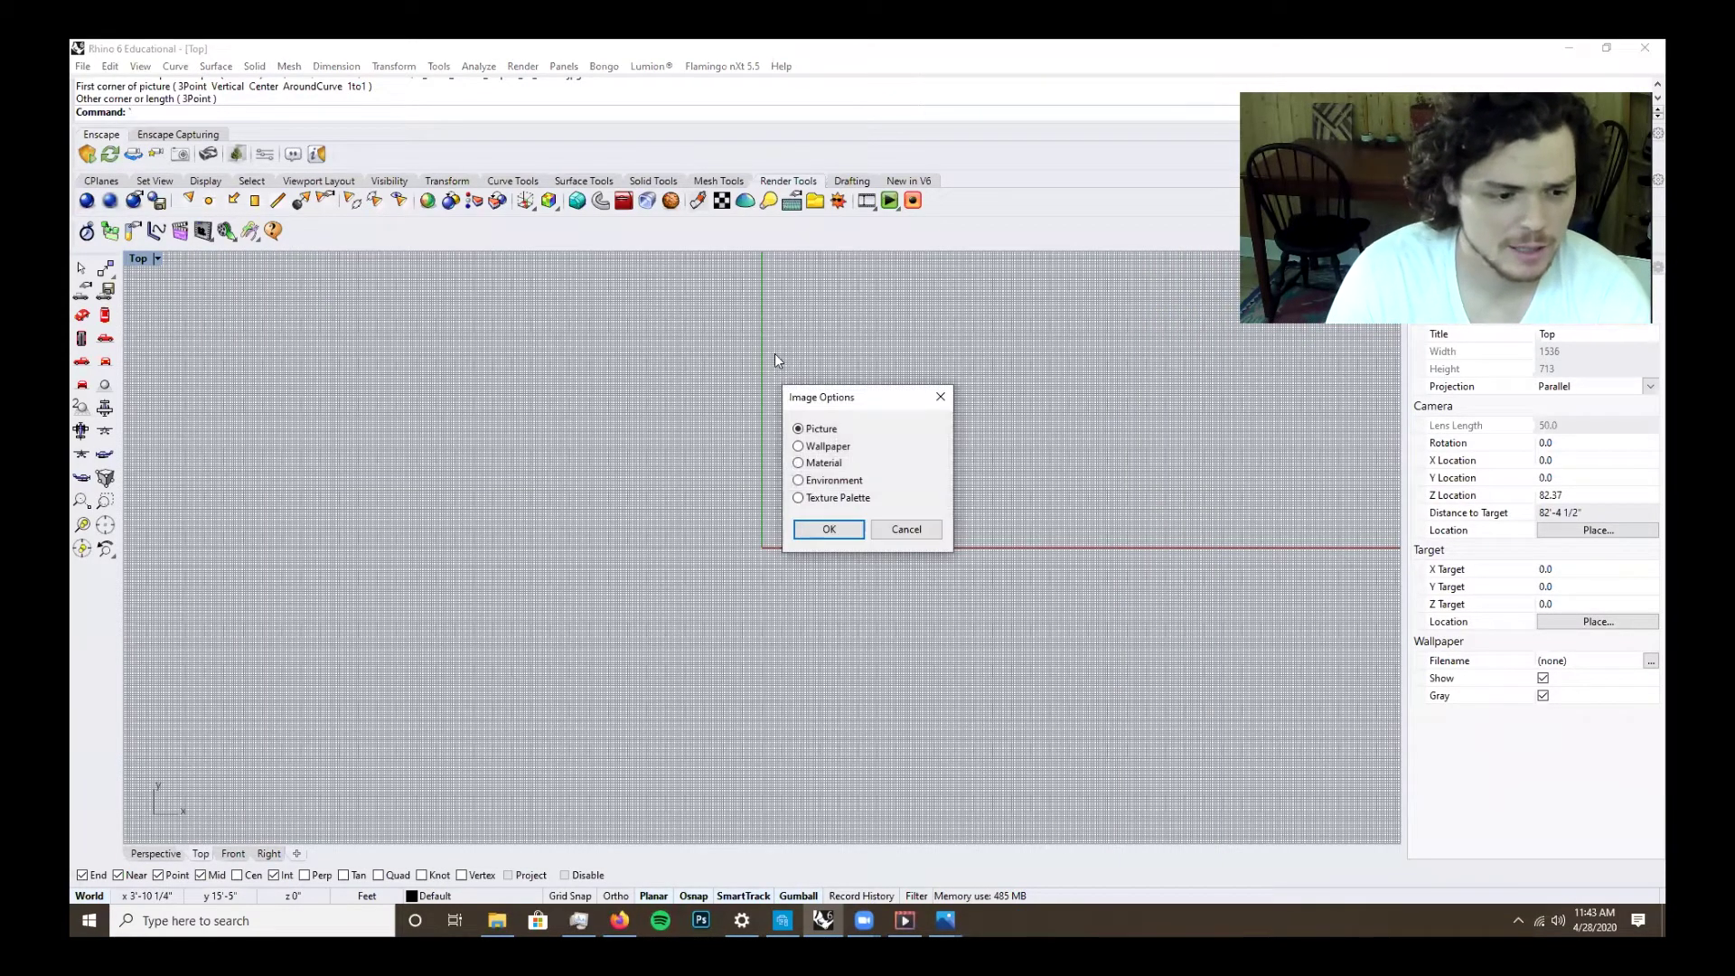
pyautogui.click(838, 530)
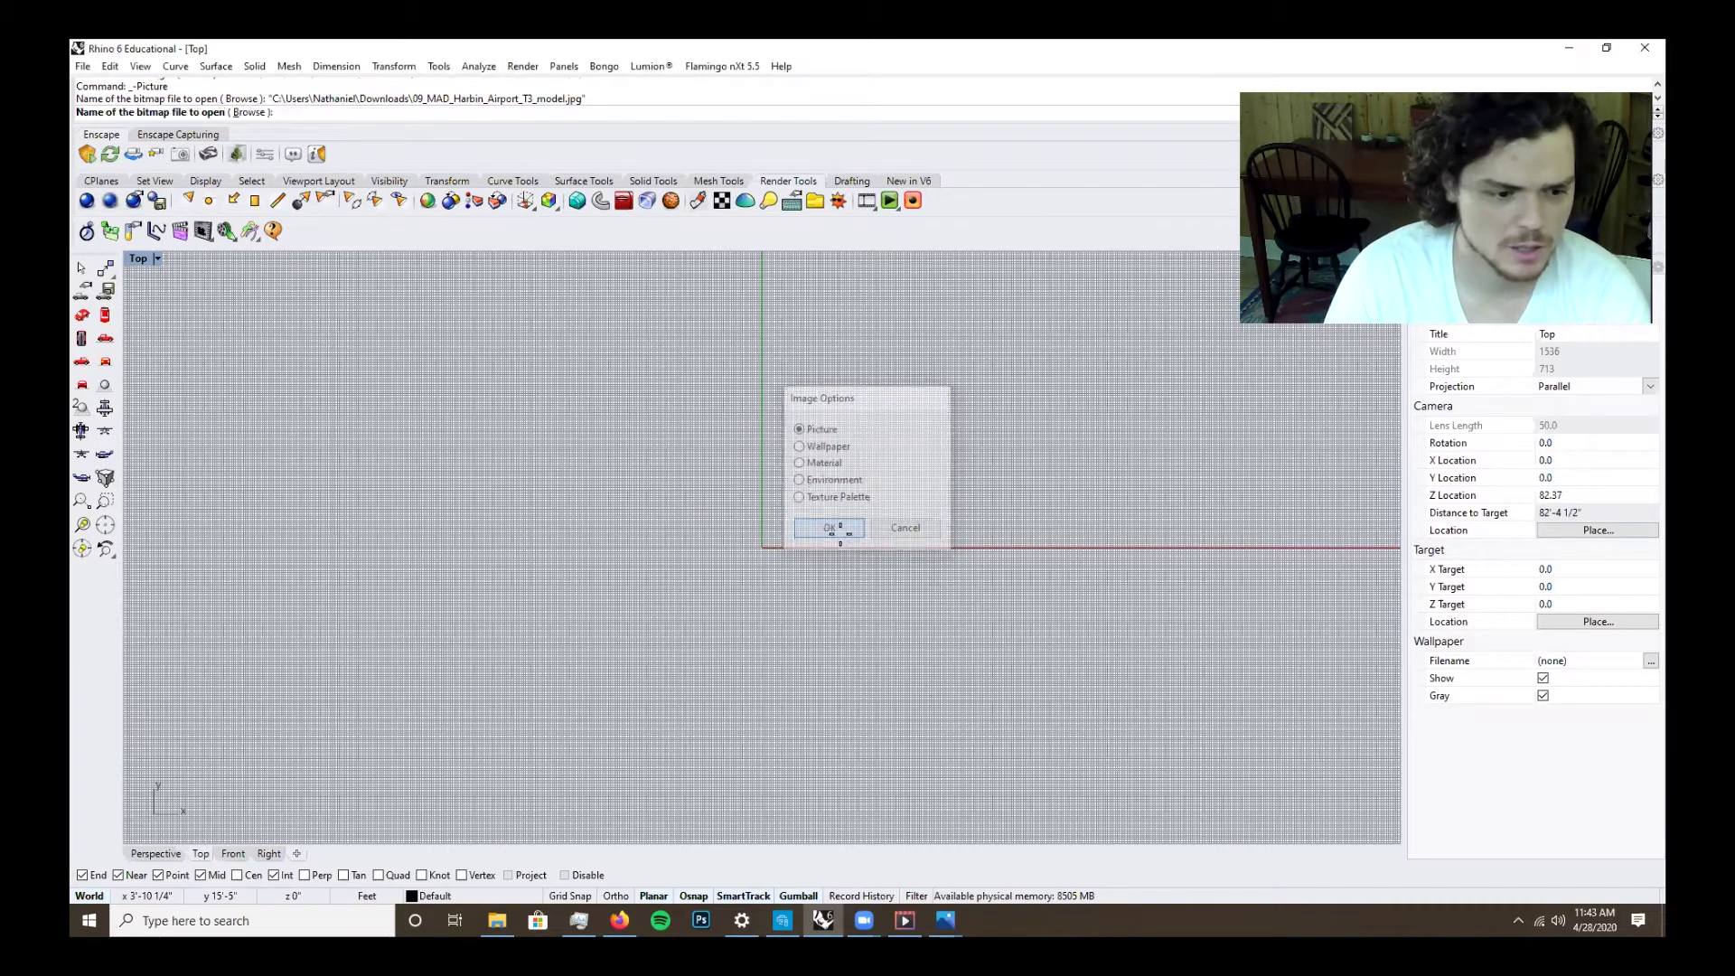
pyautogui.click(747, 368)
pyautogui.scroll(-6, 1019, 581)
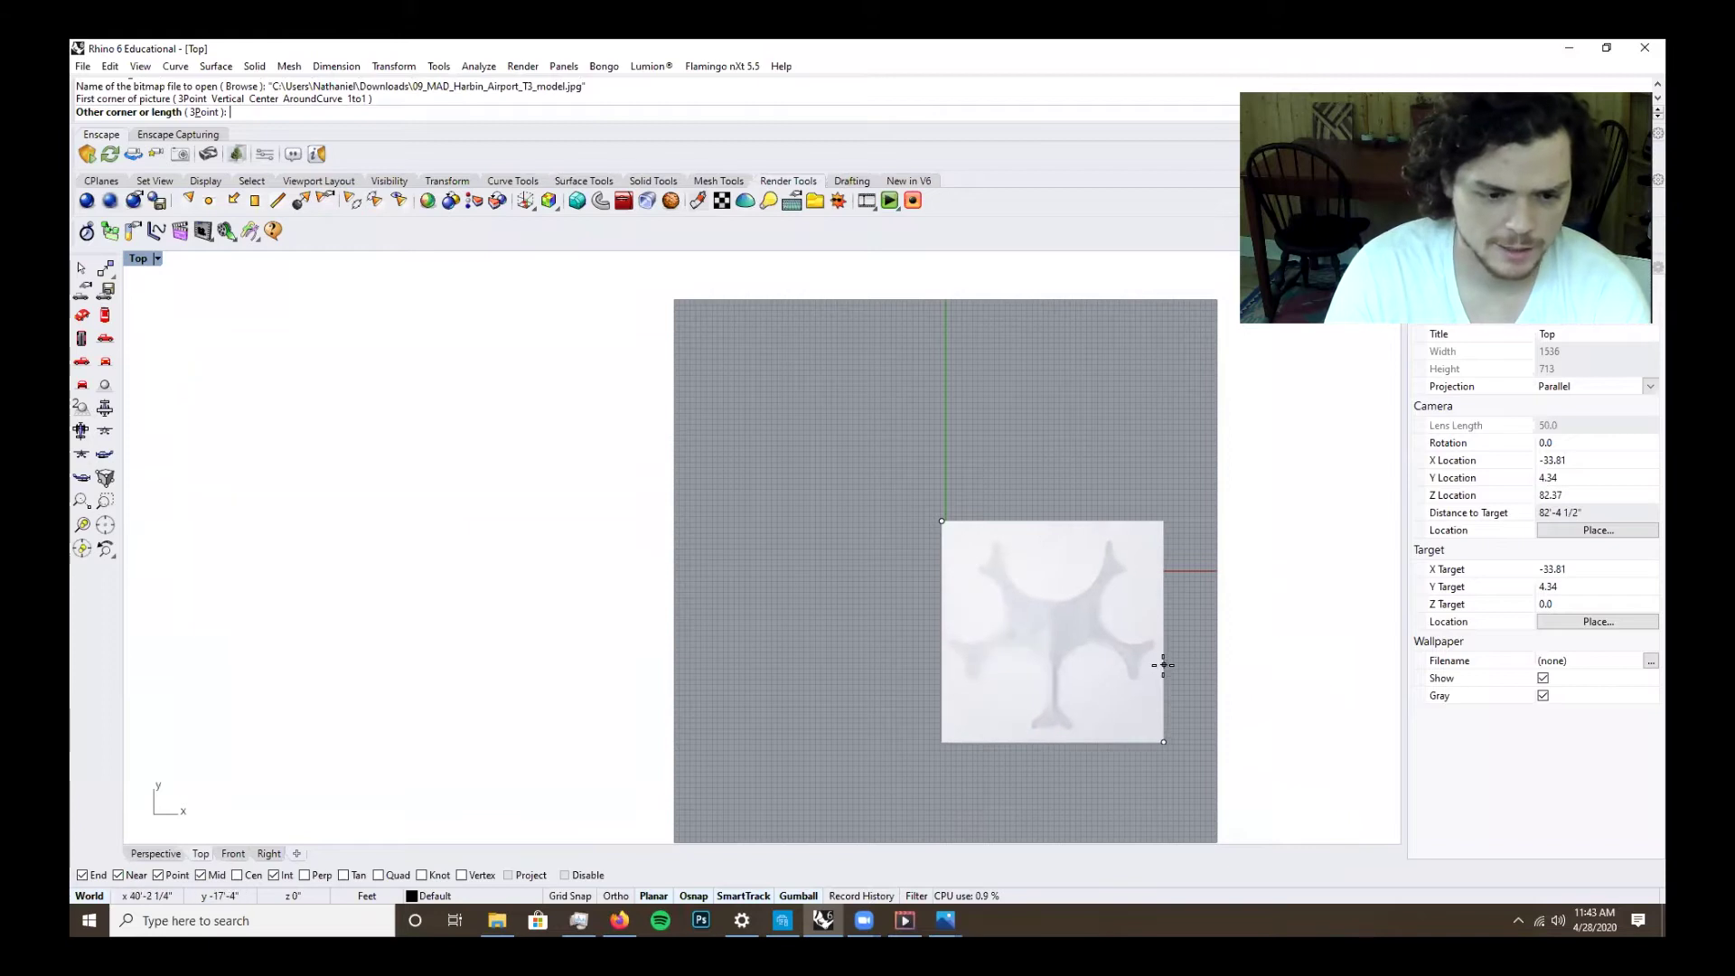
pyautogui.click(1163, 664)
pyautogui.scroll(10, 1096, 546)
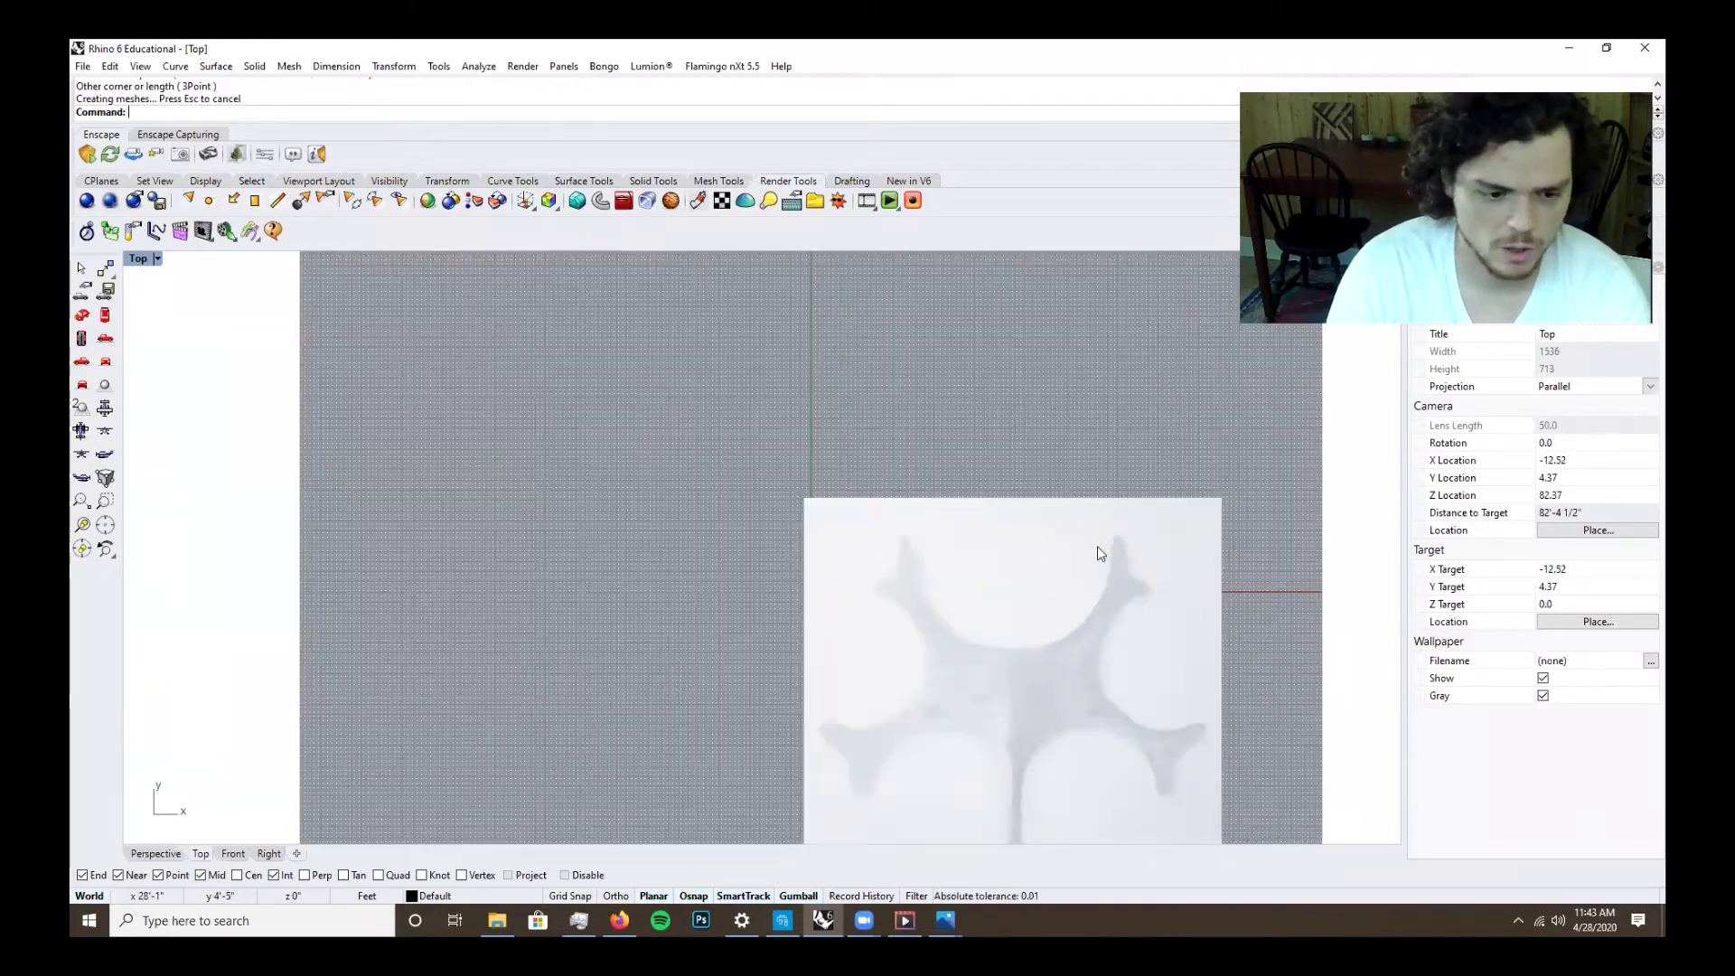
# Scale the picture from a base point on the upper-right arm's edge, using a reference across the arm's width and 75' as the second reference.
pyautogui.scroll(-8, 1038, 457)
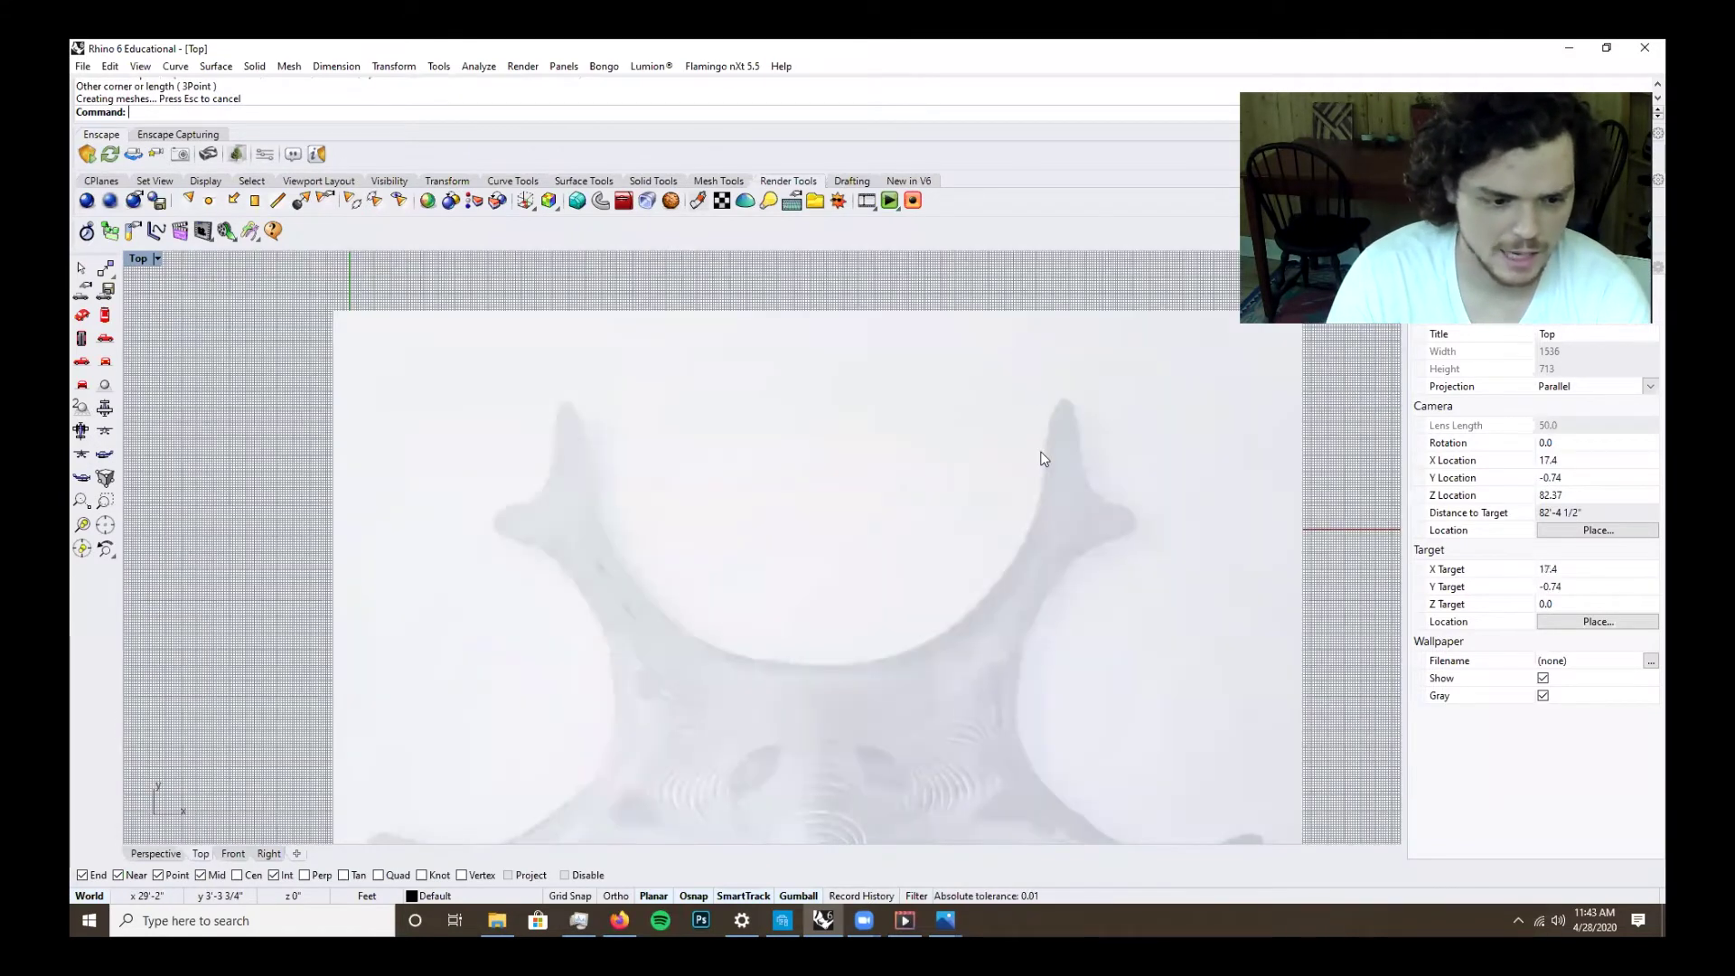
pyautogui.scroll(8, 1072, 577)
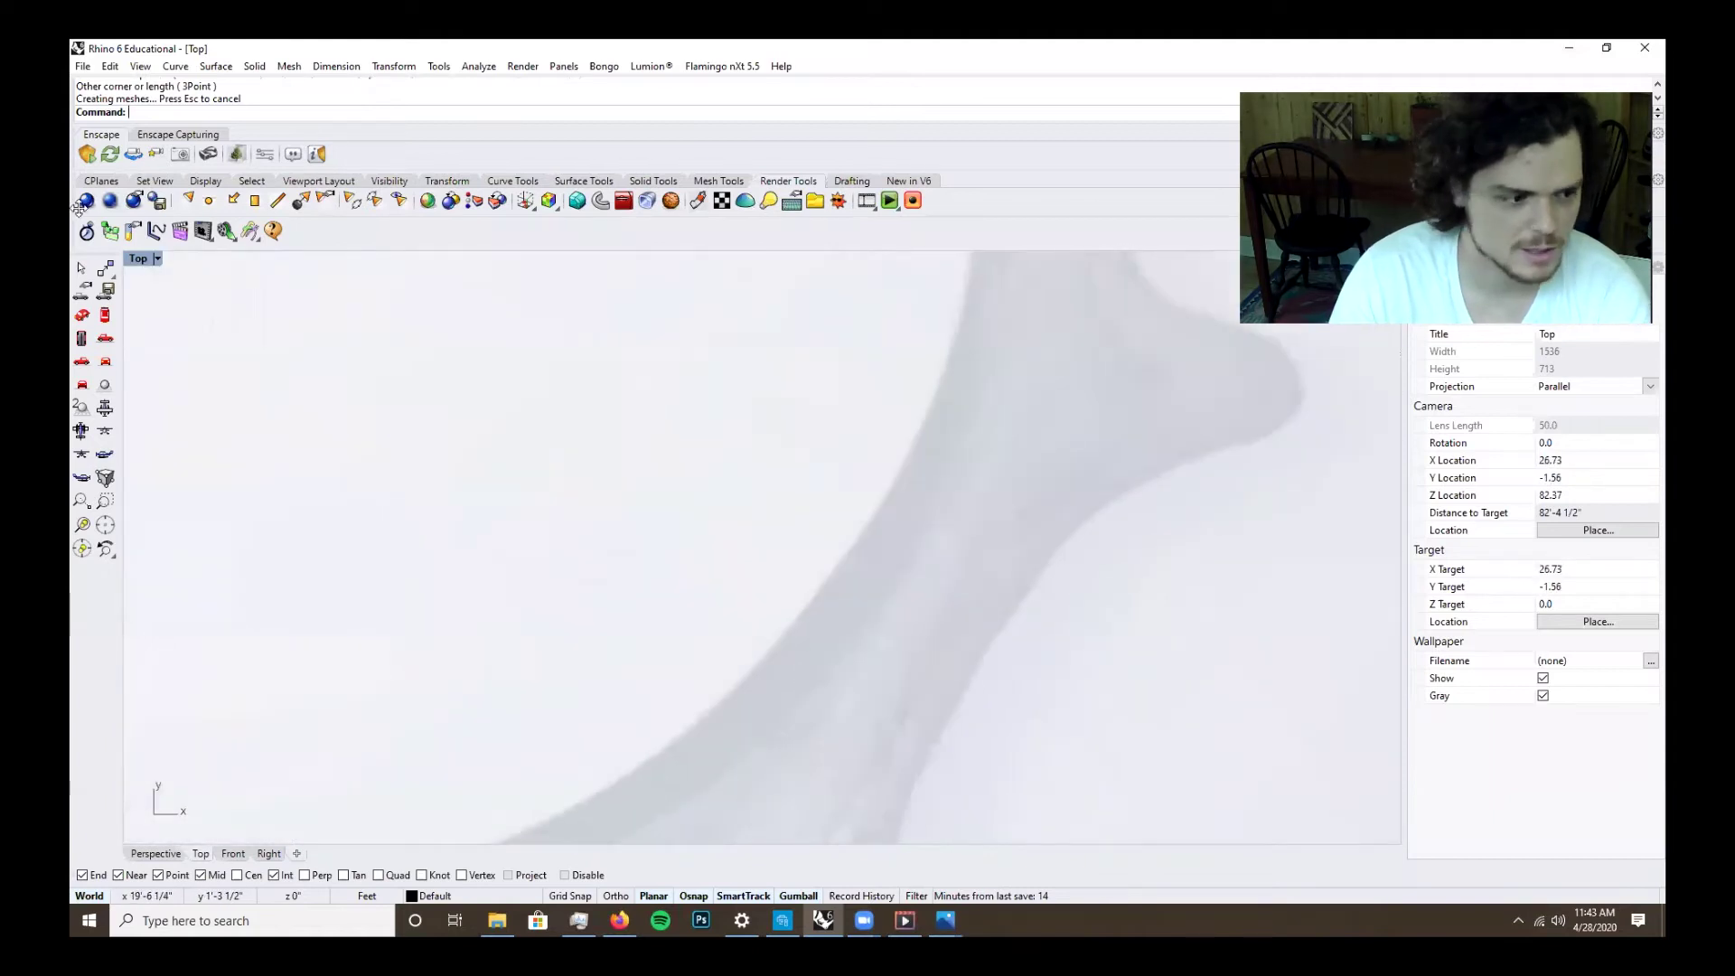
pyautogui.click(967, 587)
pyautogui.write('S')
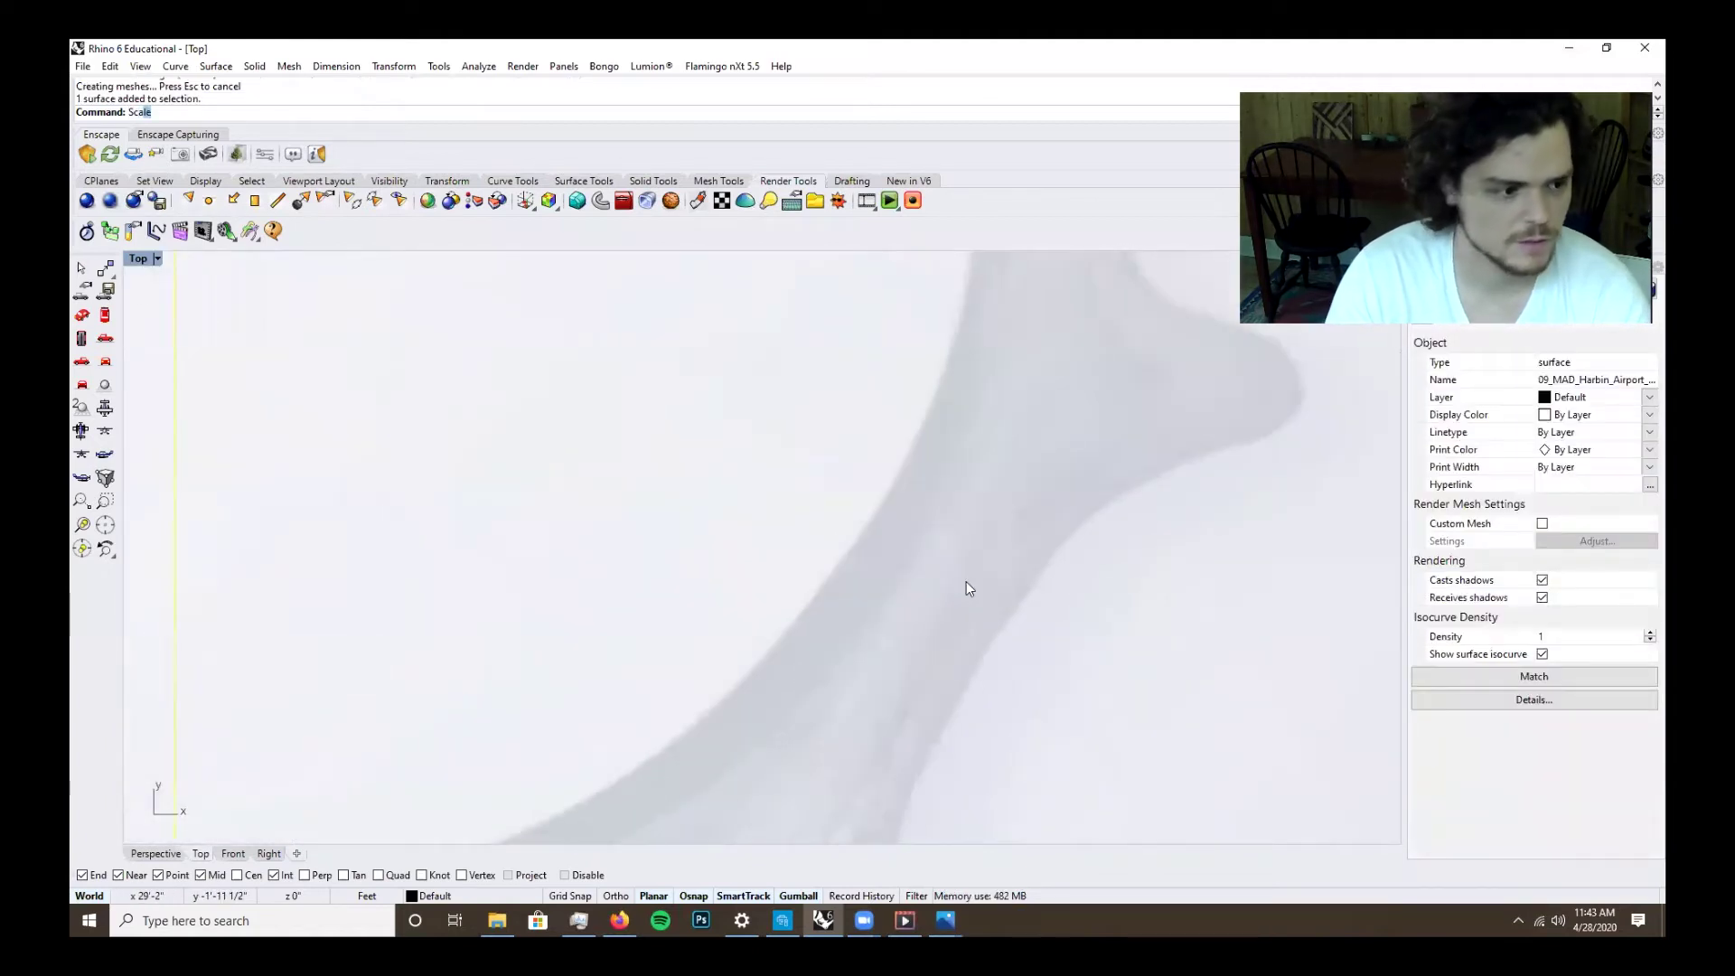
pyautogui.write('c')
pyautogui.press('Return')
pyautogui.click(868, 522)
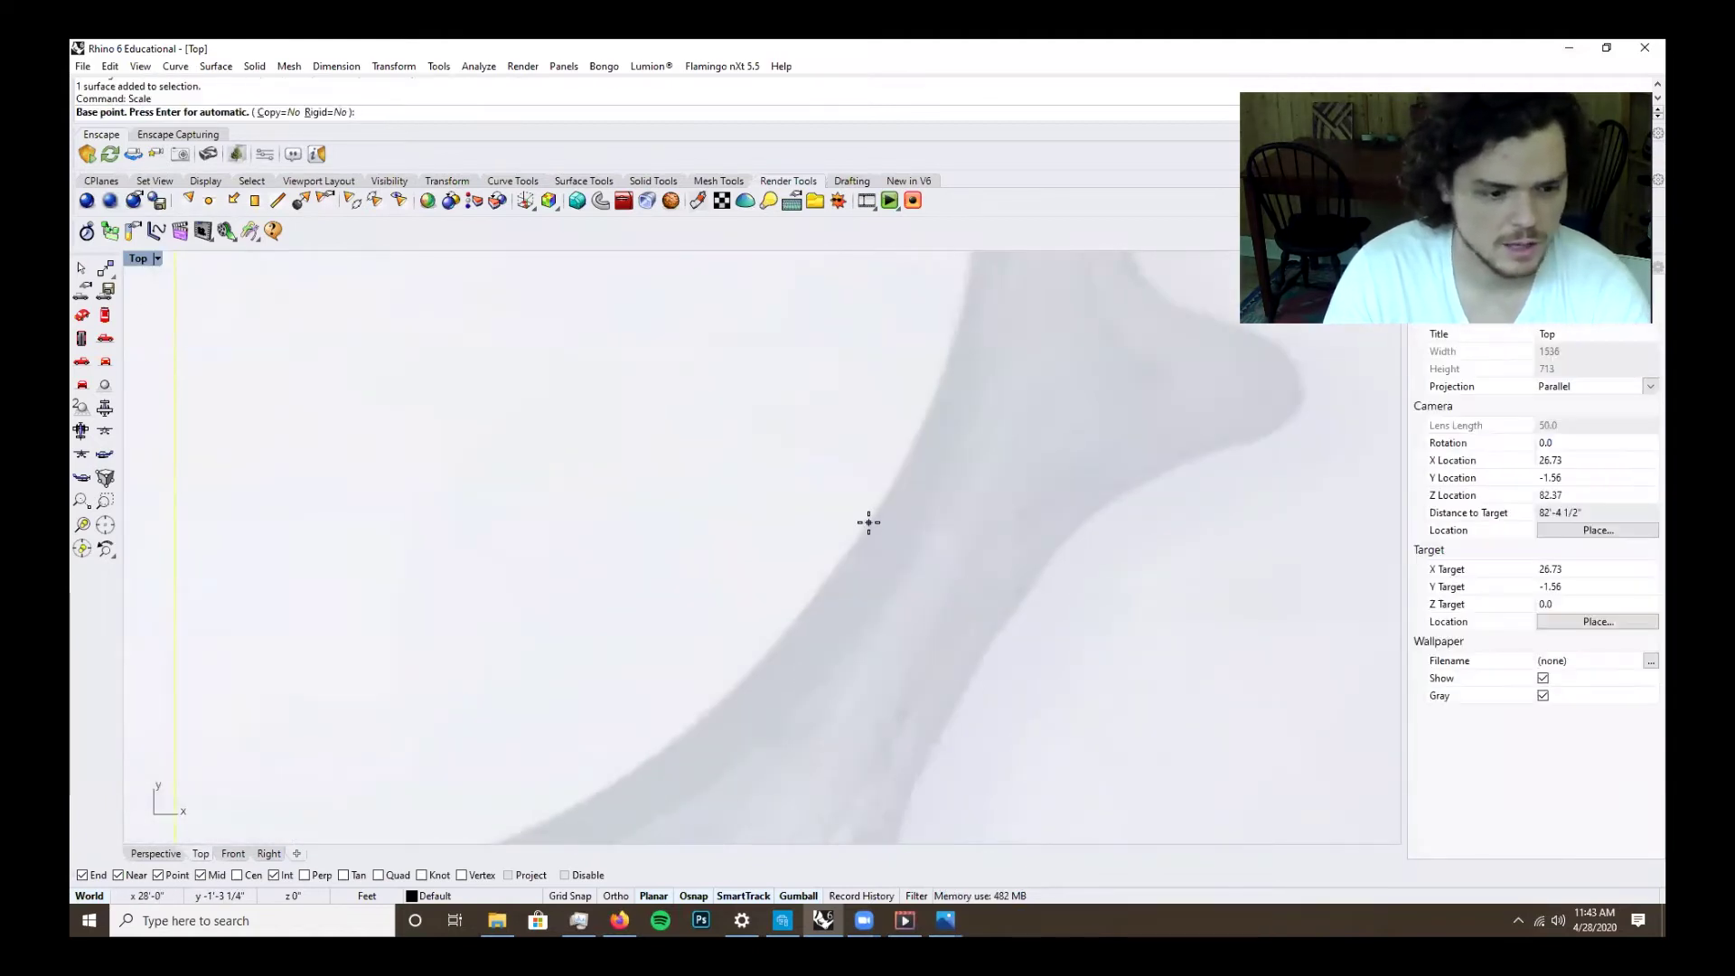
pyautogui.click(999, 607)
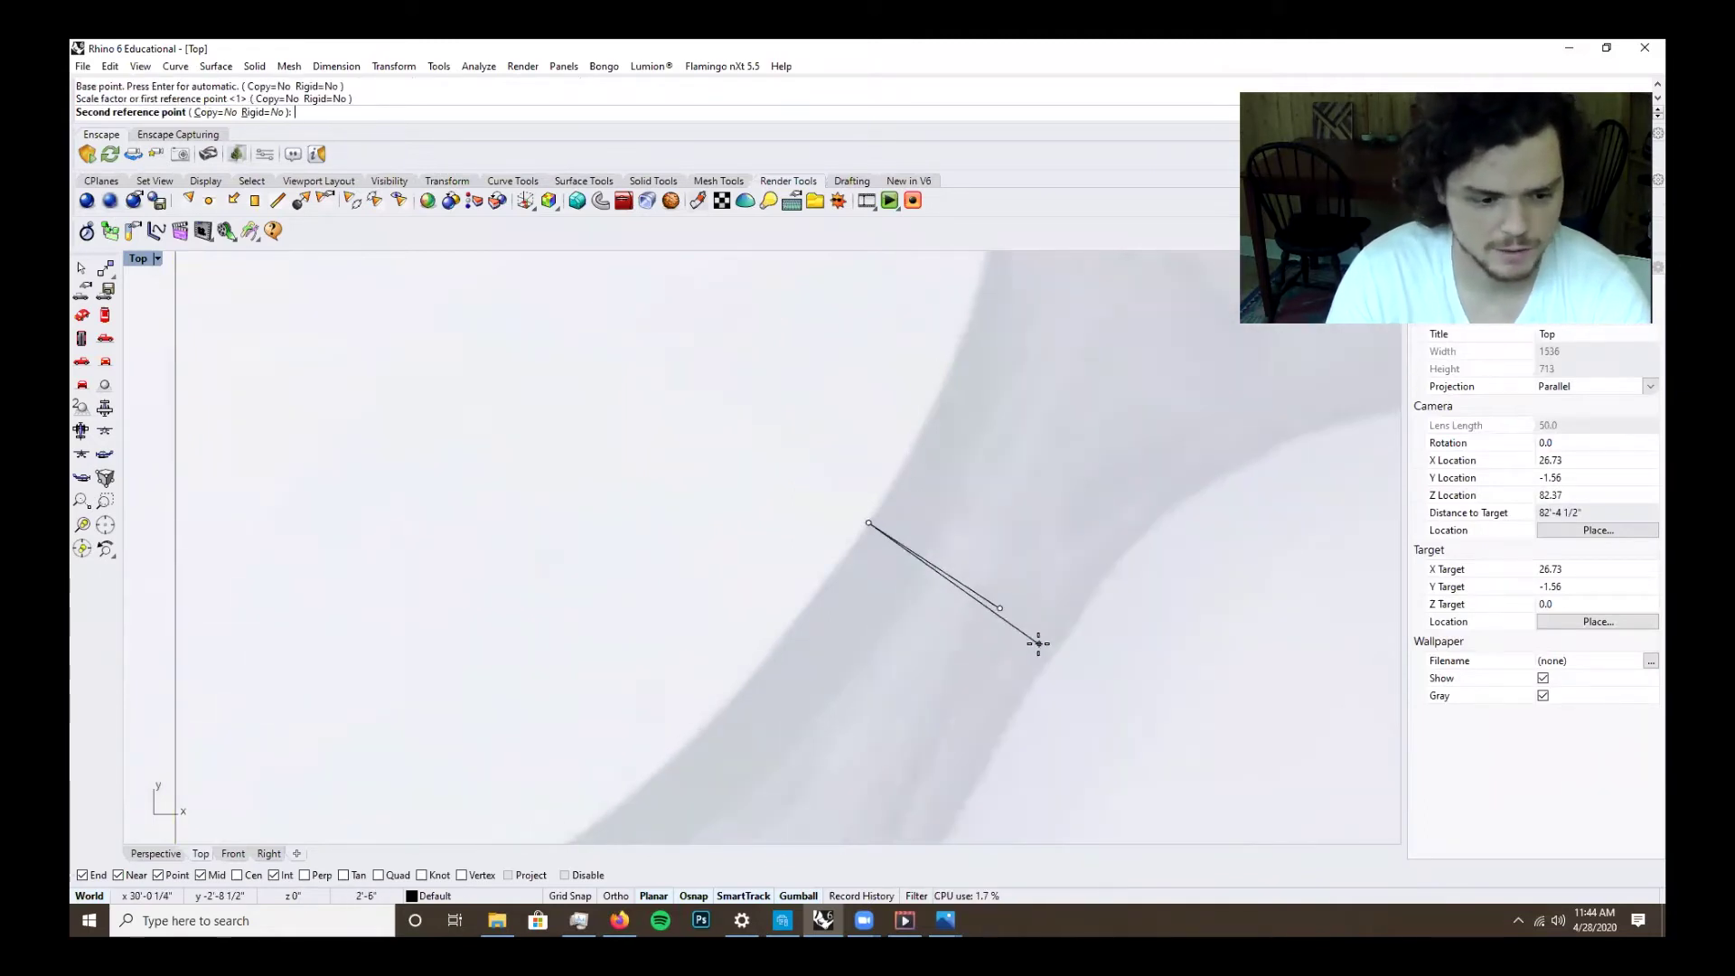
pyautogui.write("75'")
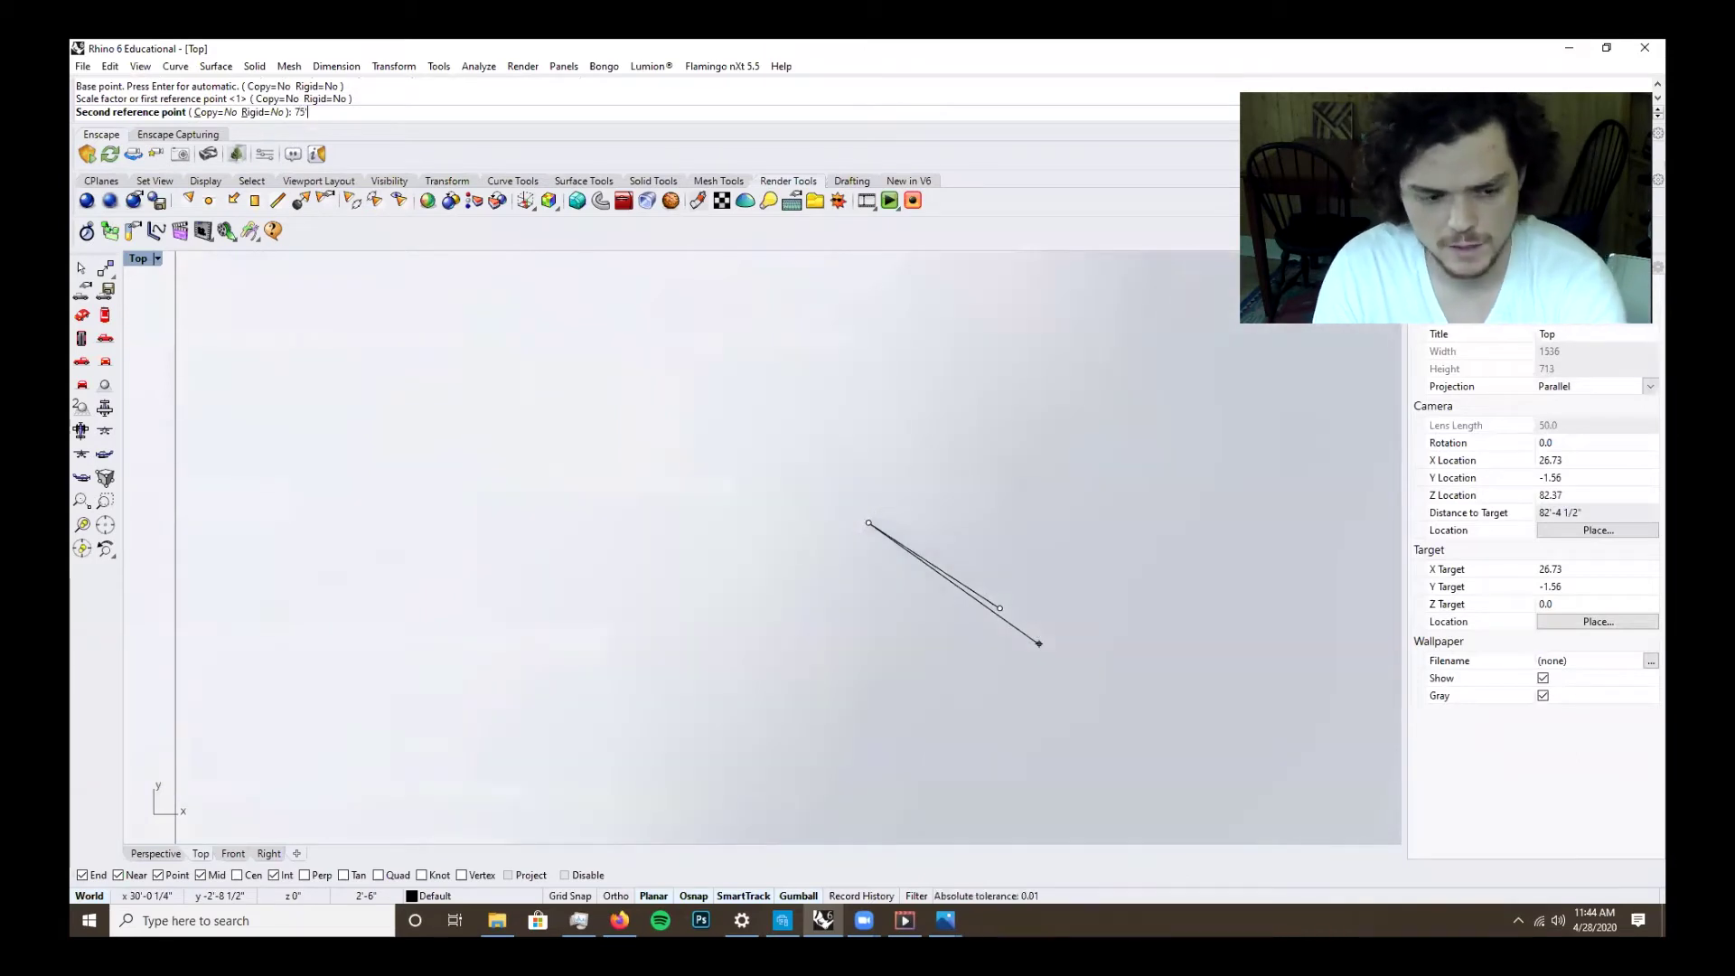
pyautogui.press('Return')
pyautogui.scroll(-5, 991, 627)
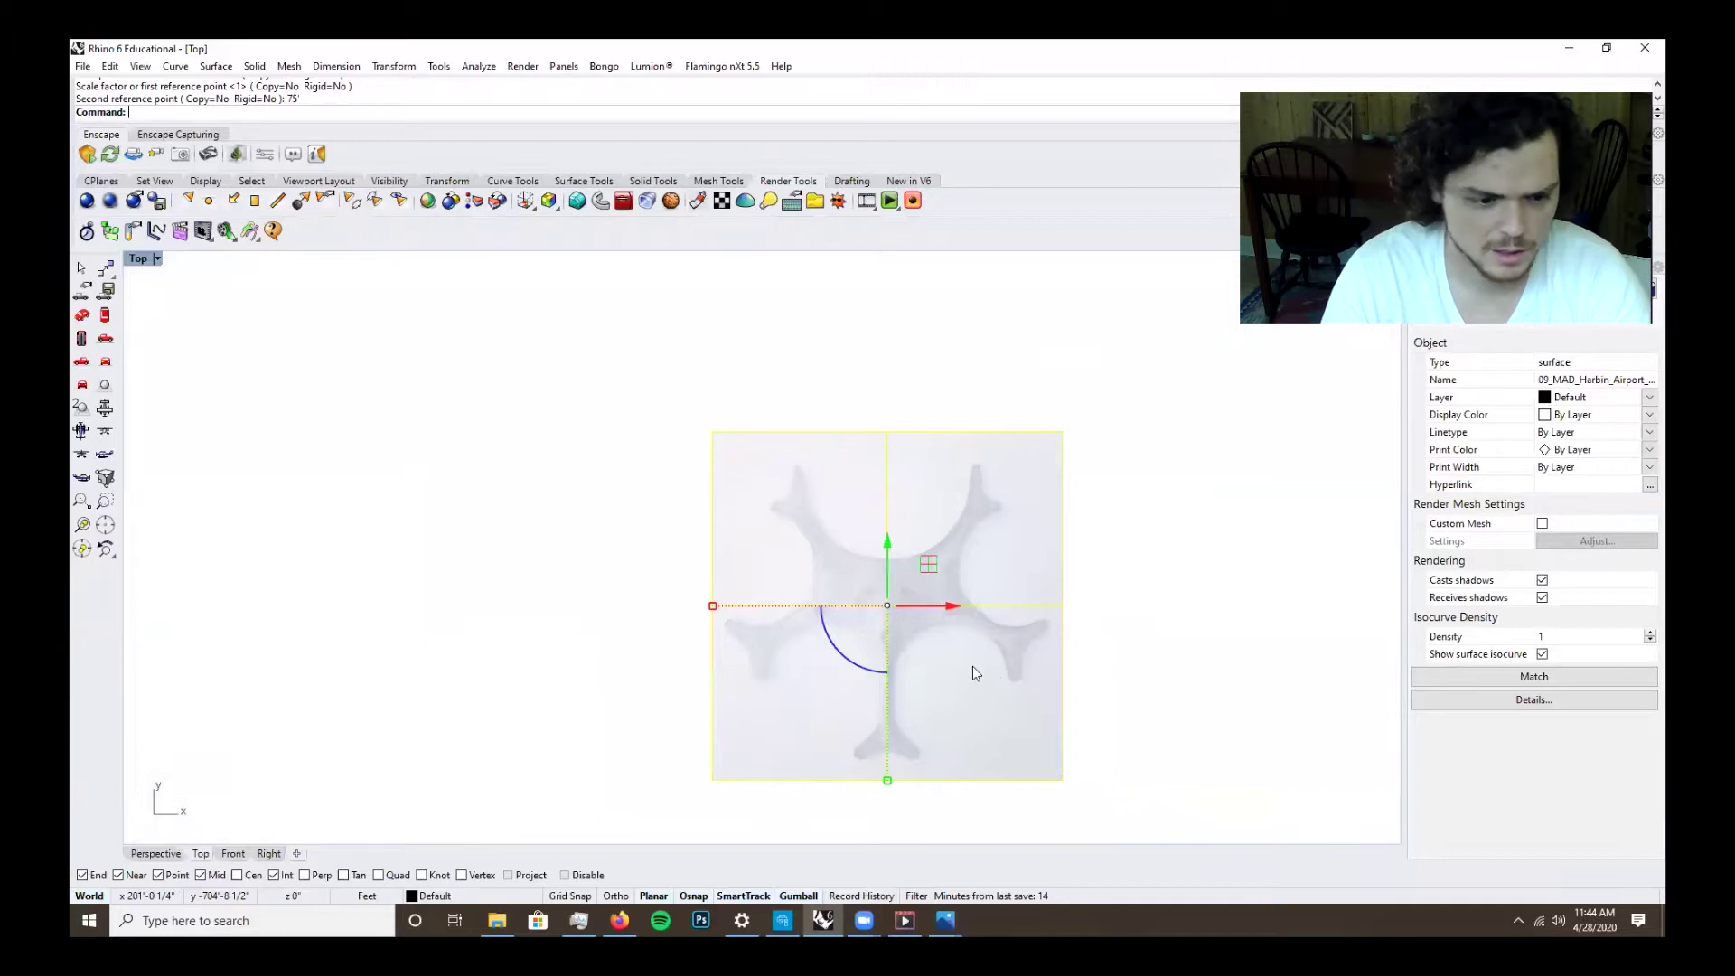
pyautogui.scroll(3, 953, 597)
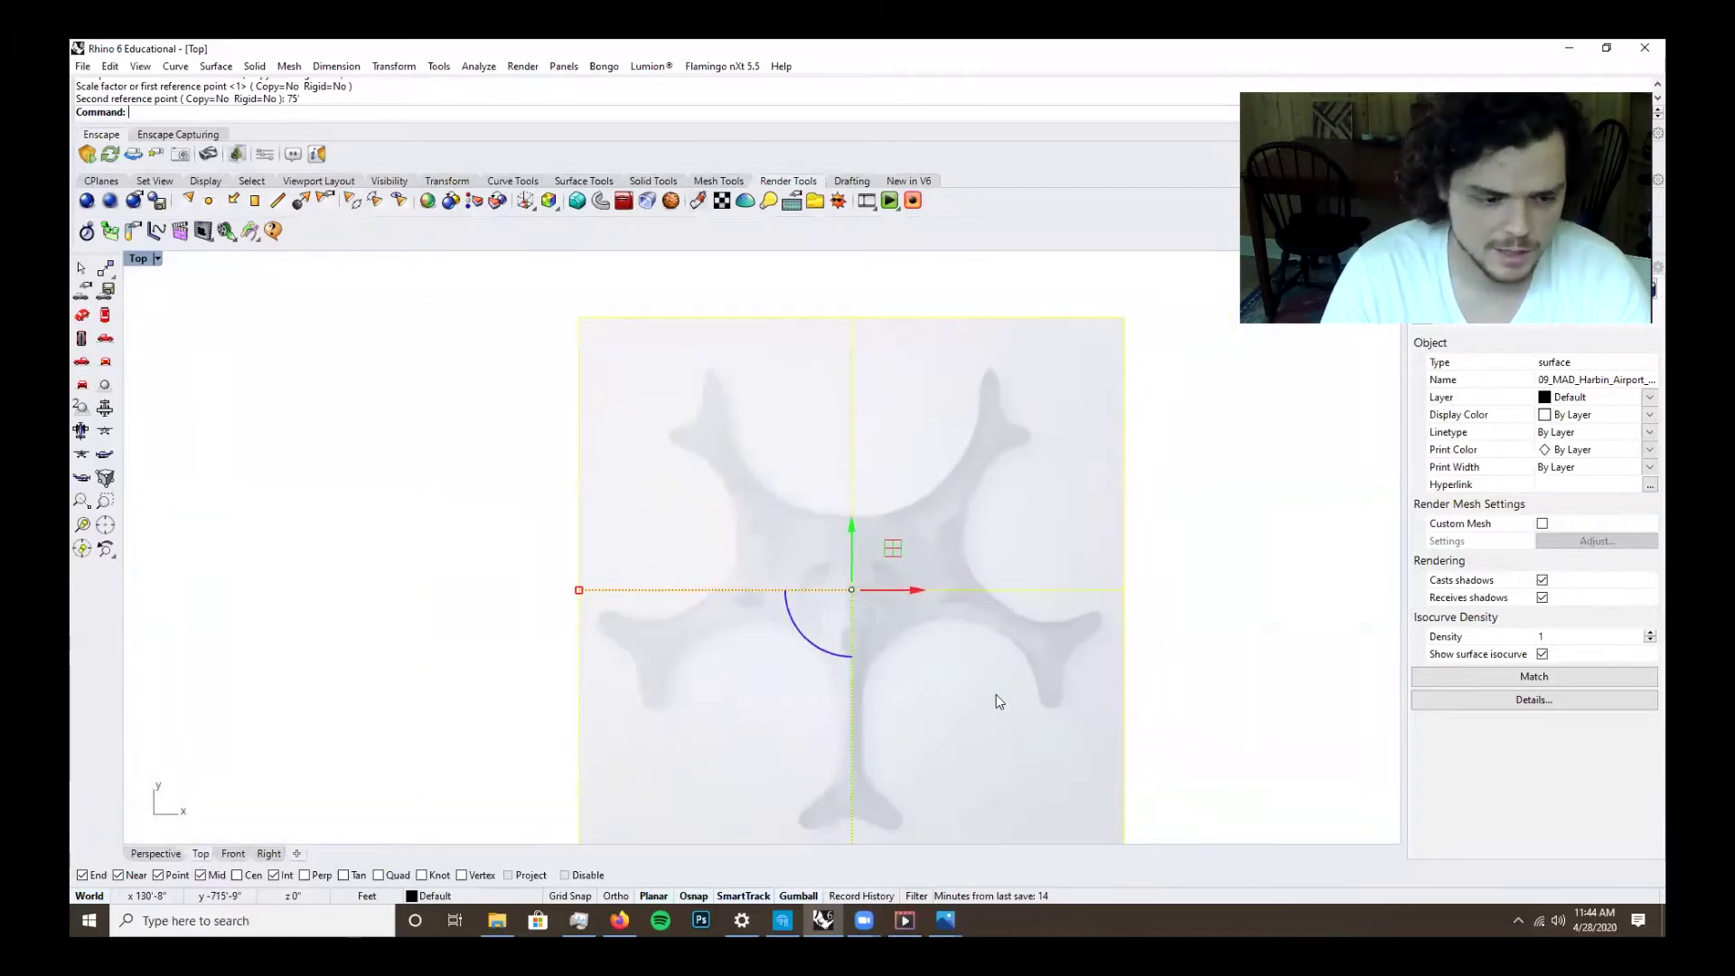
pyautogui.click(1169, 702)
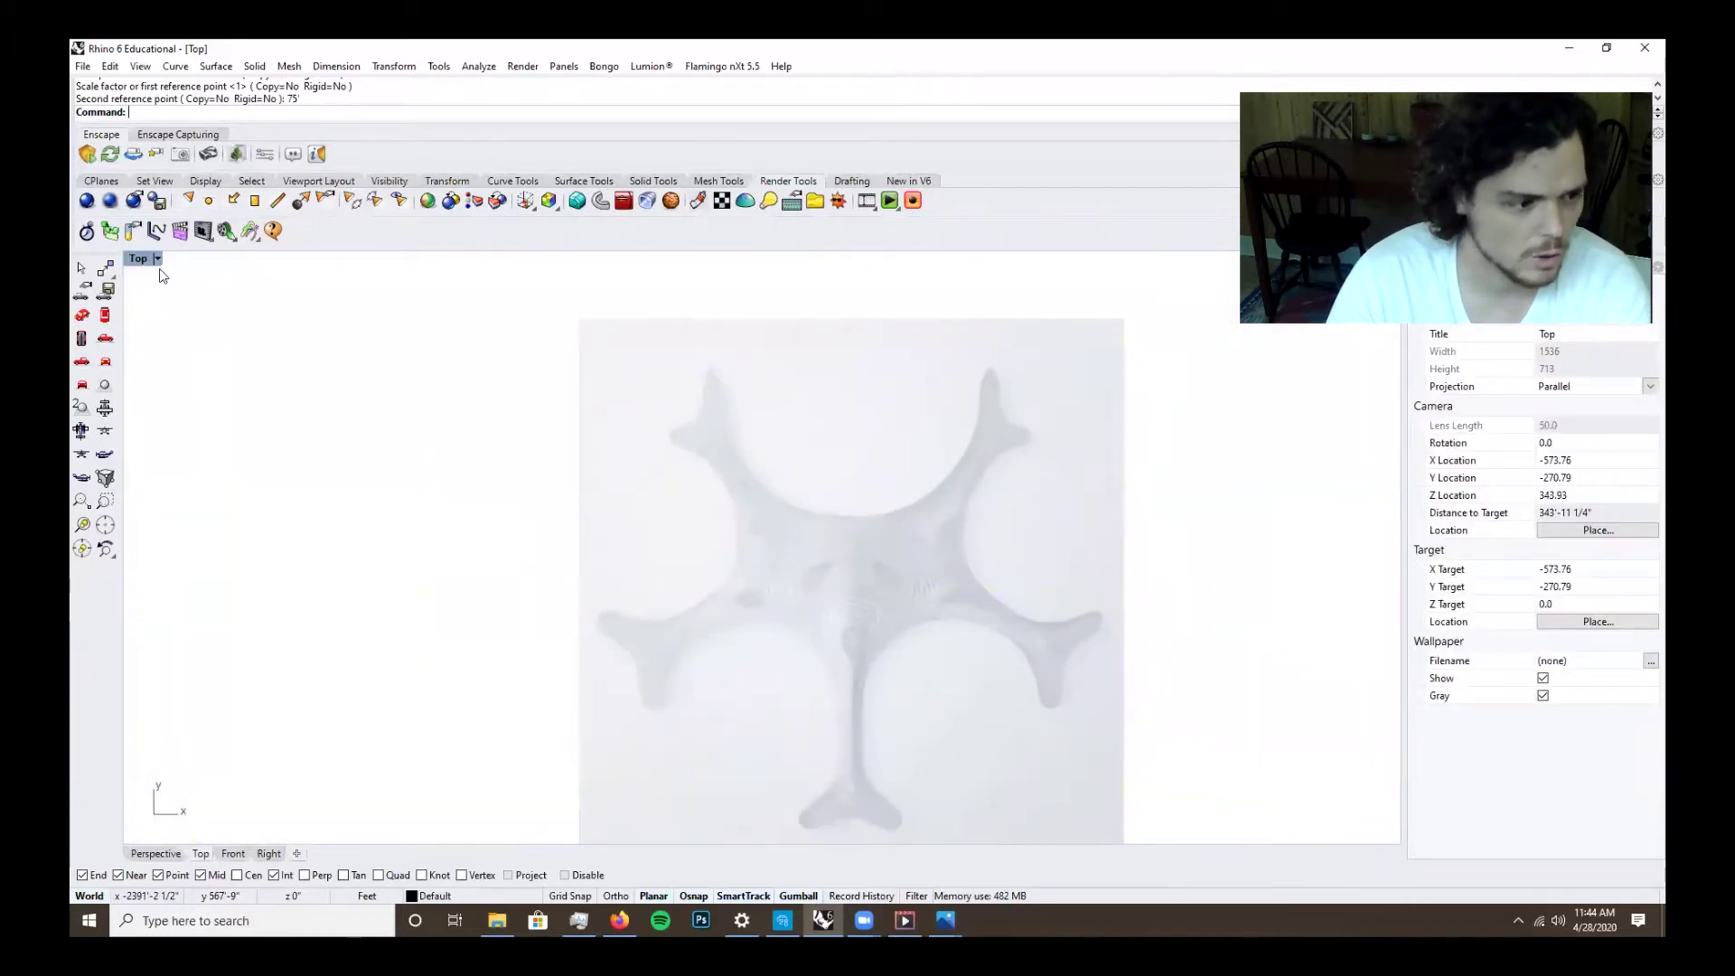
# Trace the terminal's full five-armed outline with one closed degree 3 control-point curve, starting at the middle of the bottom arm's end.
pyautogui.write('Cu')
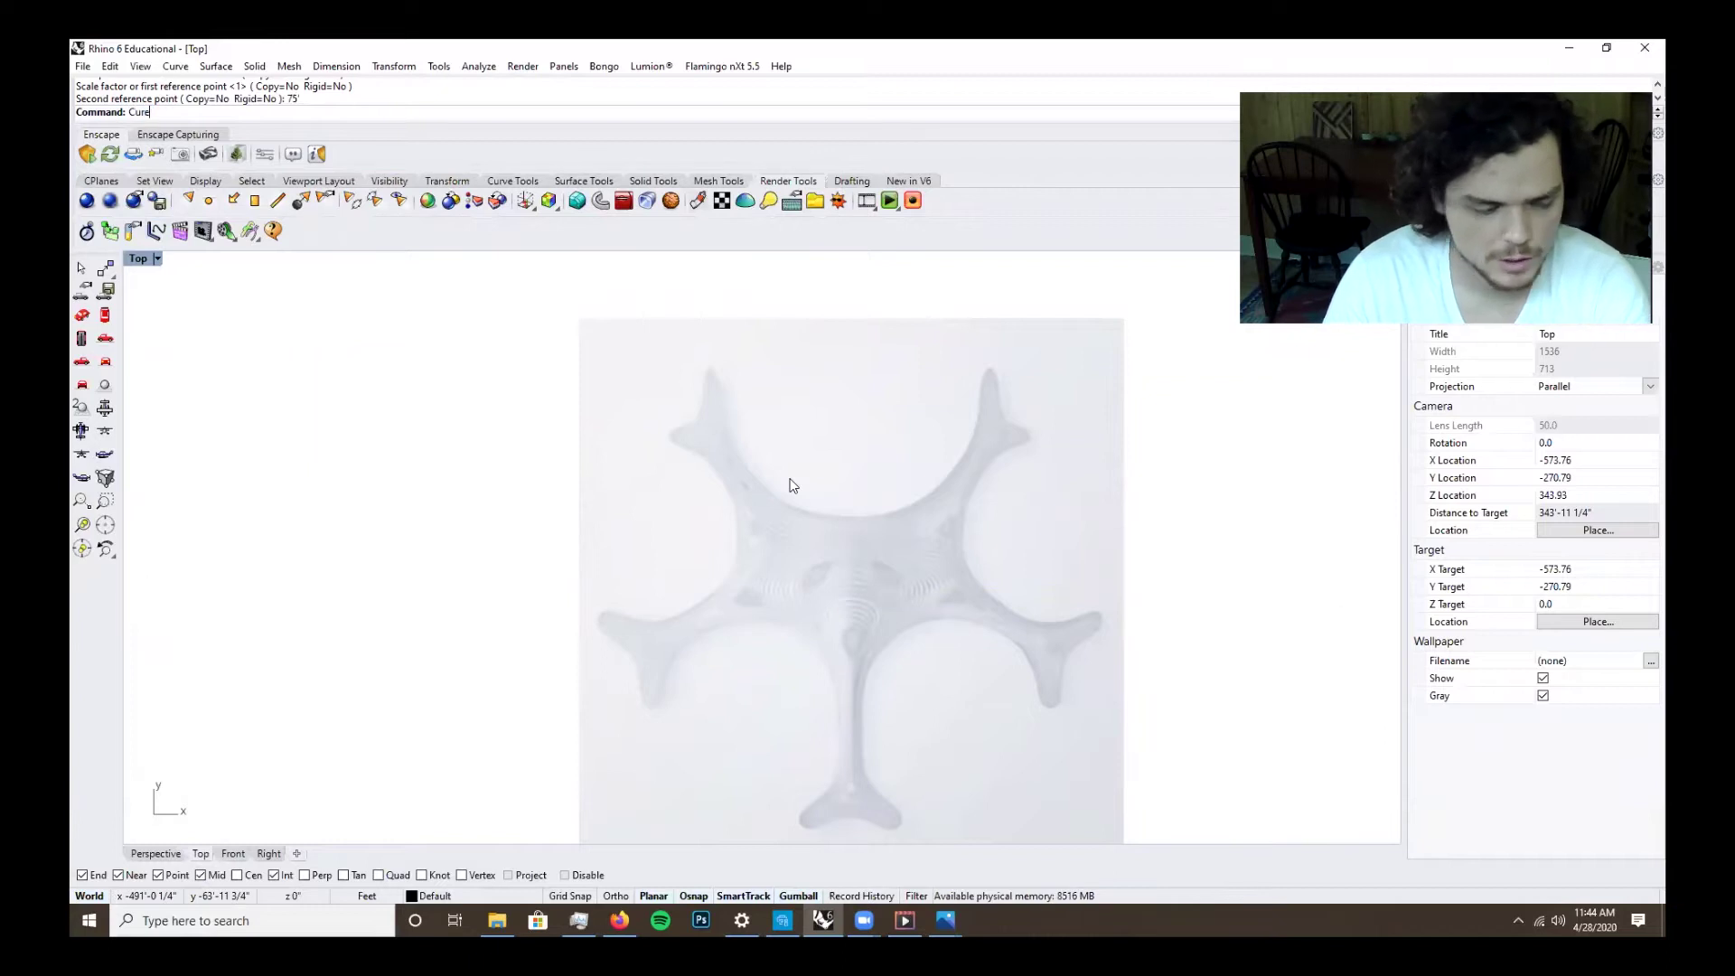
pyautogui.write('r')
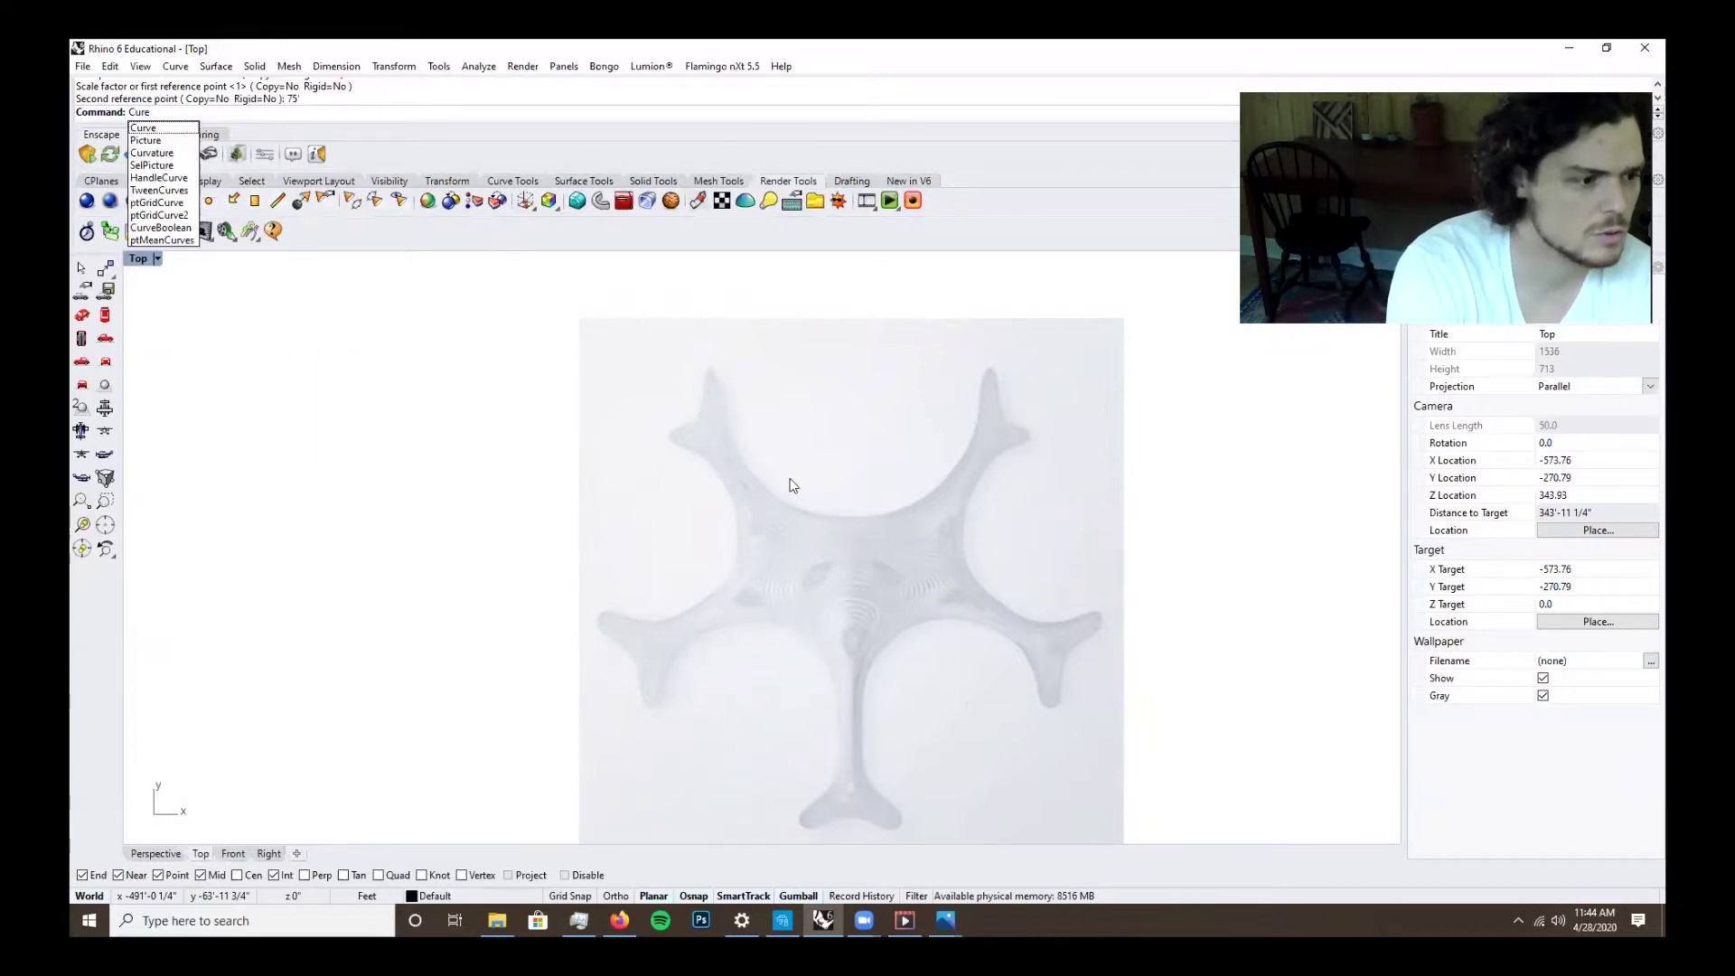
pyautogui.write('v')
pyautogui.press('Return')
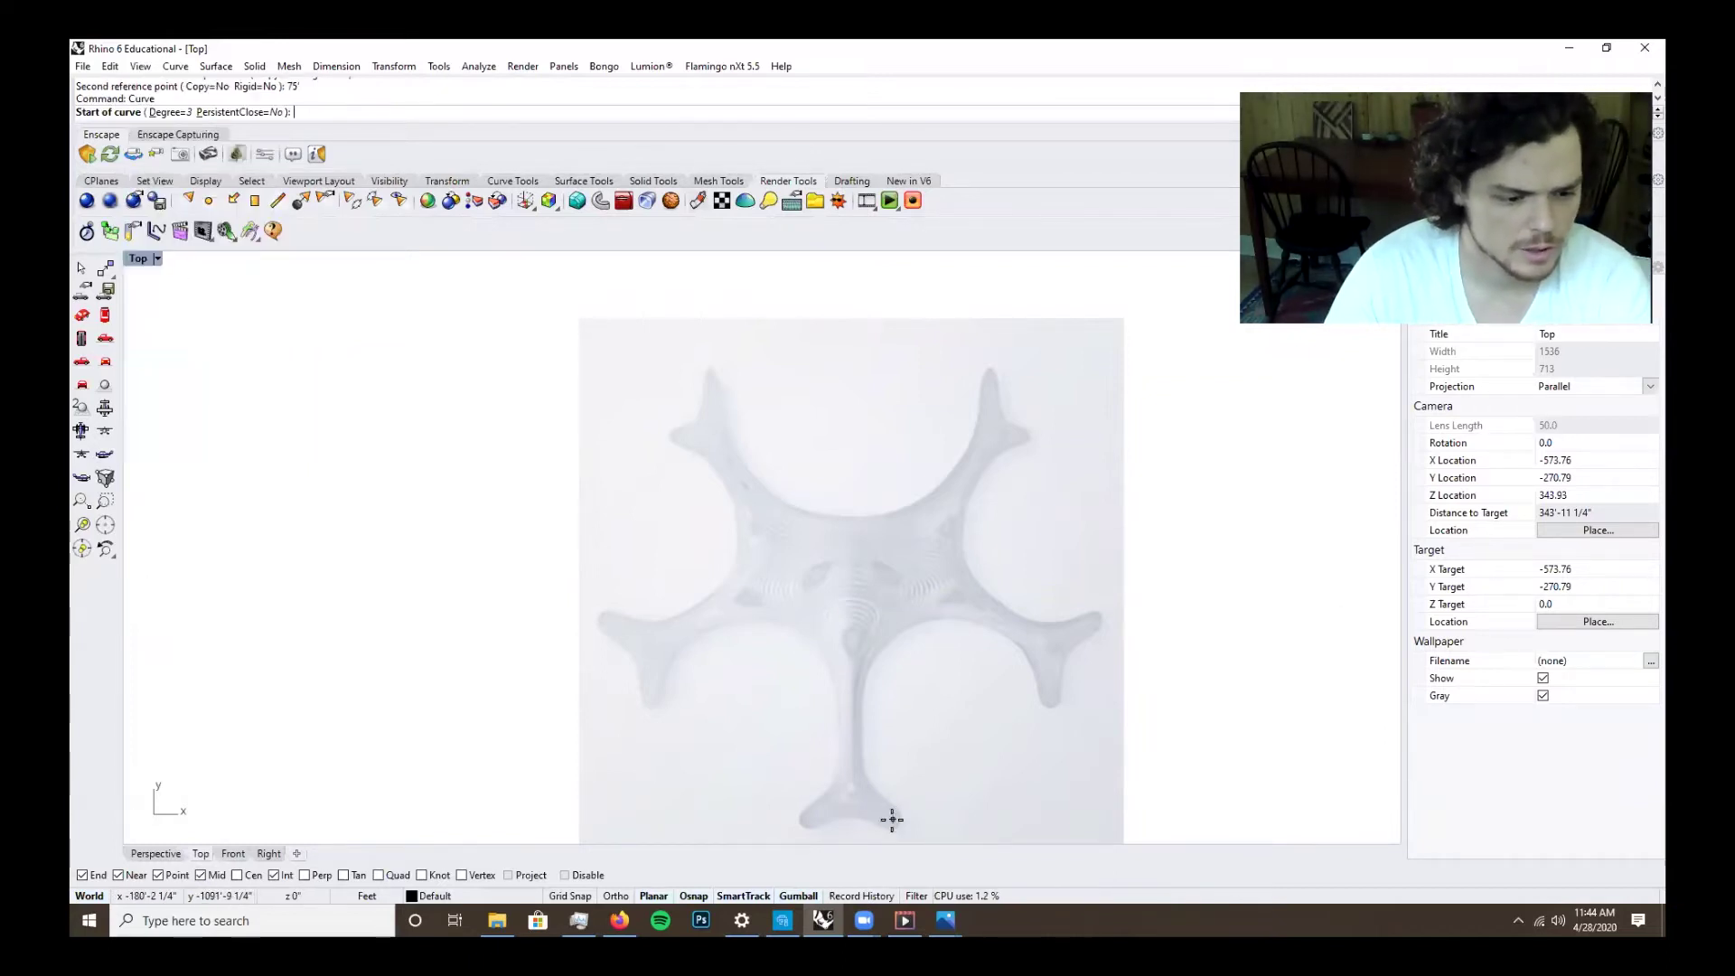
pyautogui.click(852, 821)
pyautogui.click(881, 831)
pyautogui.click(906, 818)
pyautogui.click(869, 783)
pyautogui.click(861, 710)
pyautogui.click(869, 641)
pyautogui.click(917, 608)
pyautogui.click(971, 616)
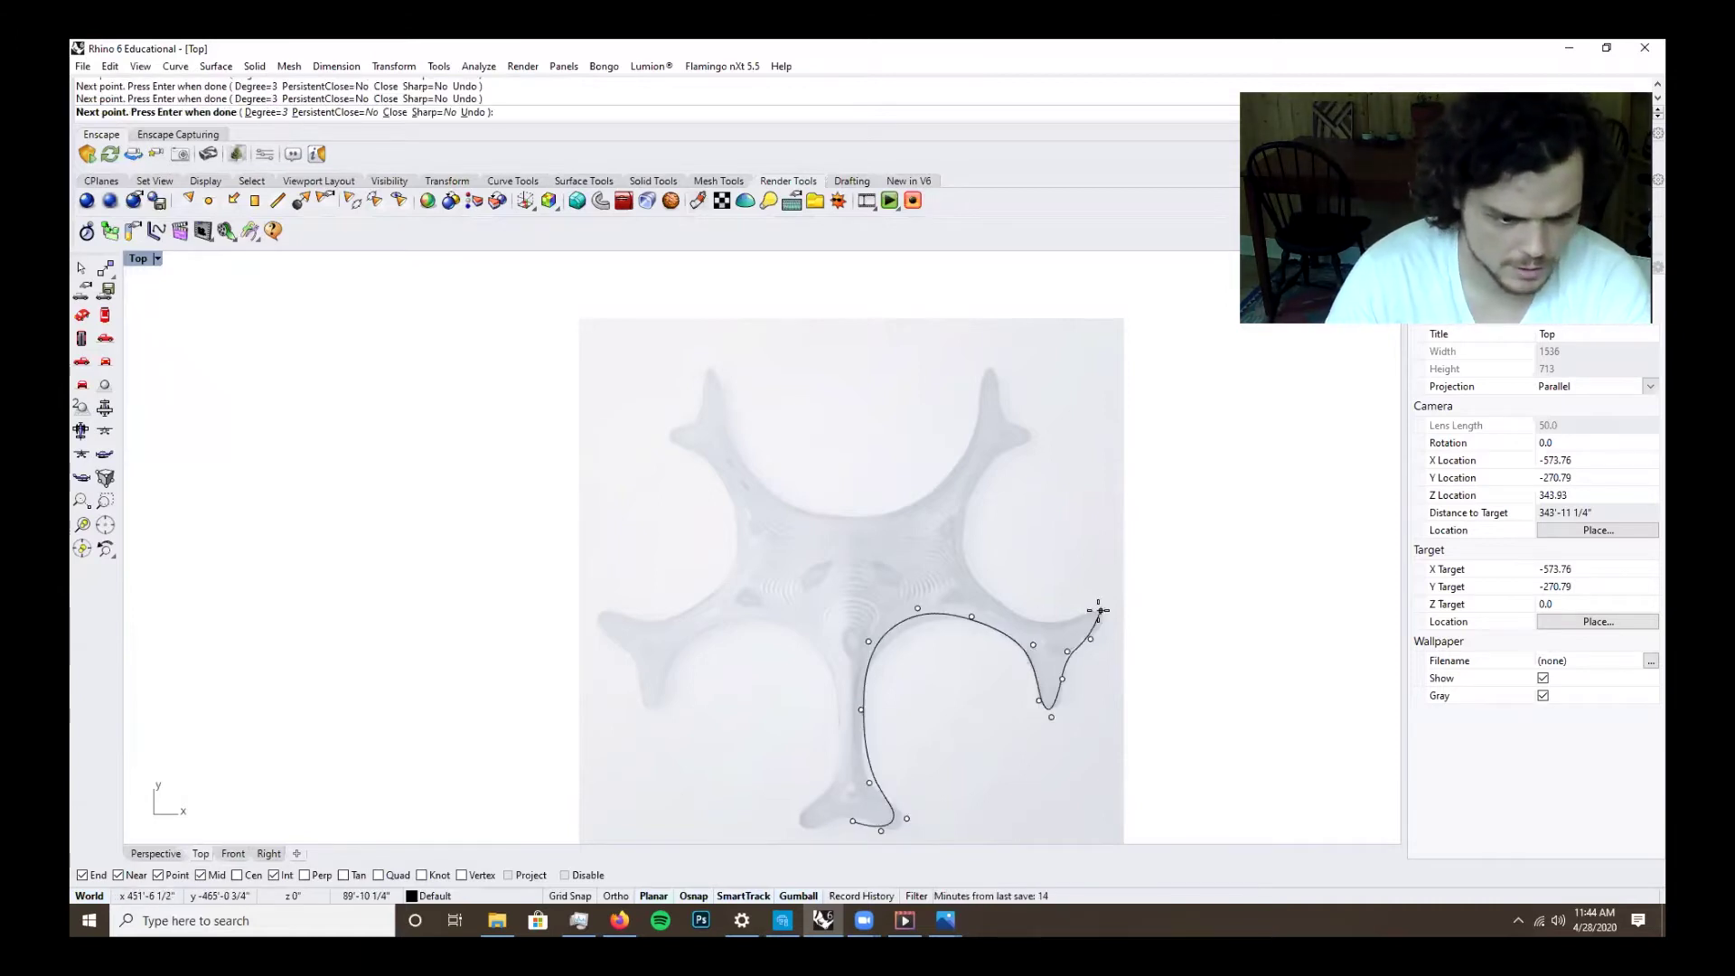
pyautogui.click(1025, 438)
pyautogui.click(1017, 425)
pyautogui.click(1001, 406)
pyautogui.click(995, 373)
pyautogui.click(983, 371)
pyautogui.click(974, 403)
pyautogui.click(957, 469)
pyautogui.click(877, 514)
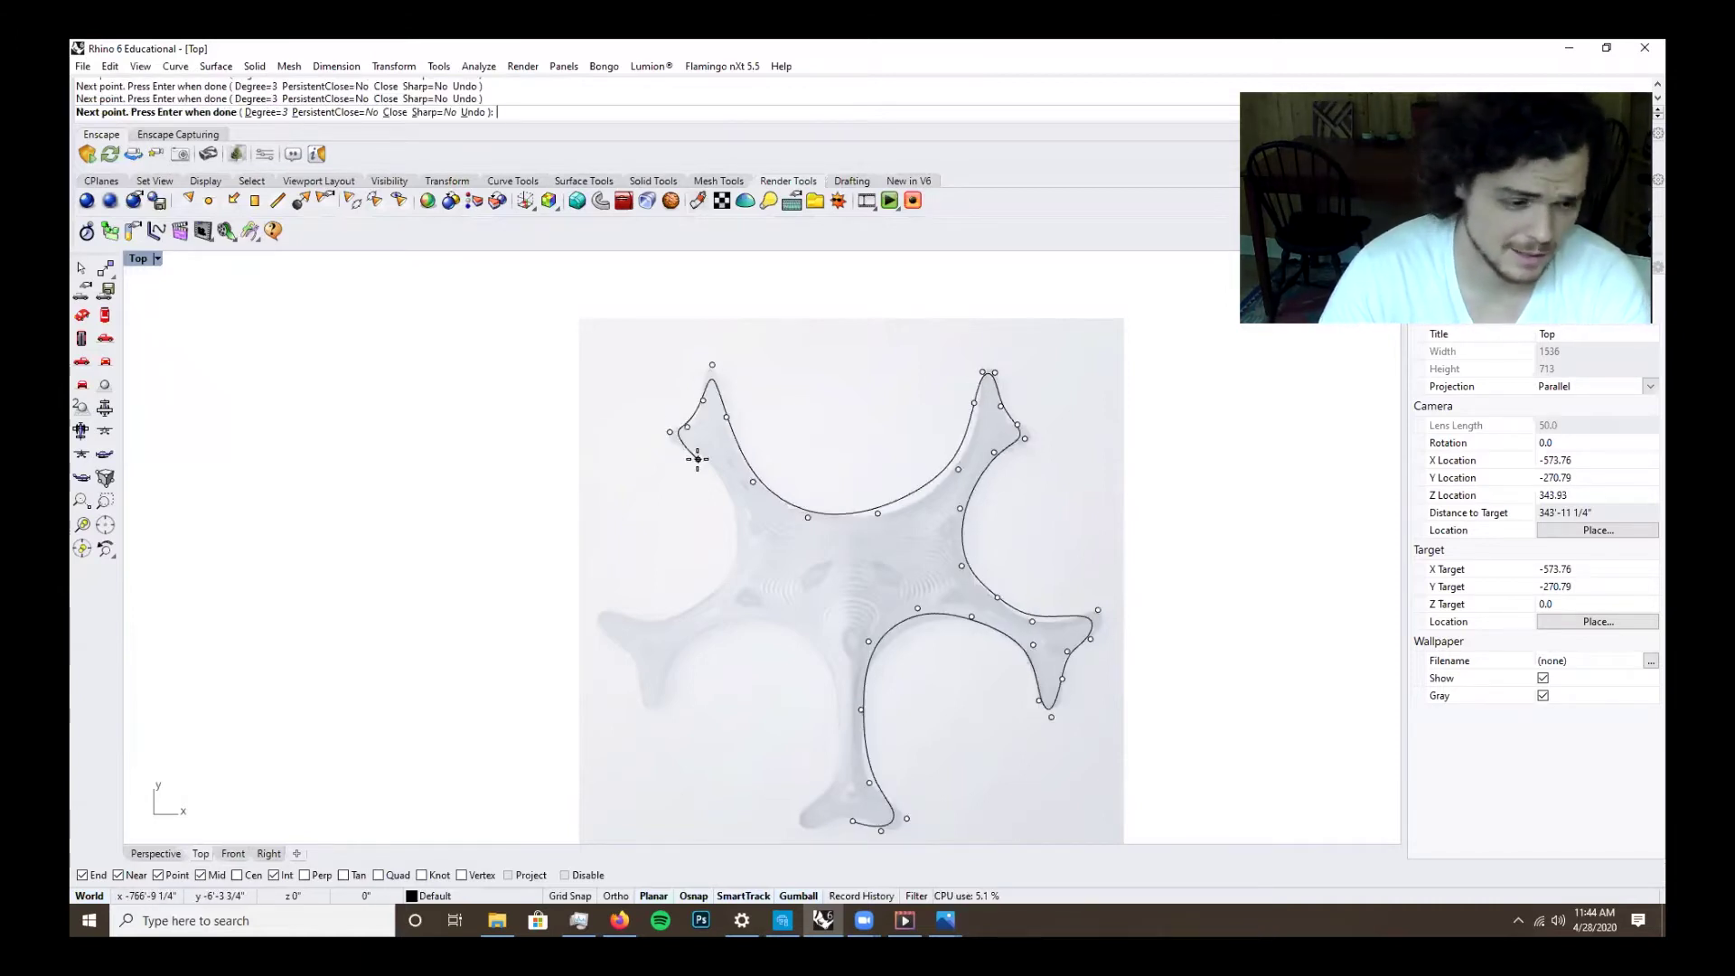
pyautogui.click(603, 613)
pyautogui.click(610, 636)
pyautogui.click(635, 654)
pyautogui.click(641, 680)
pyautogui.click(653, 711)
pyautogui.click(668, 688)
pyautogui.click(677, 647)
pyautogui.click(736, 619)
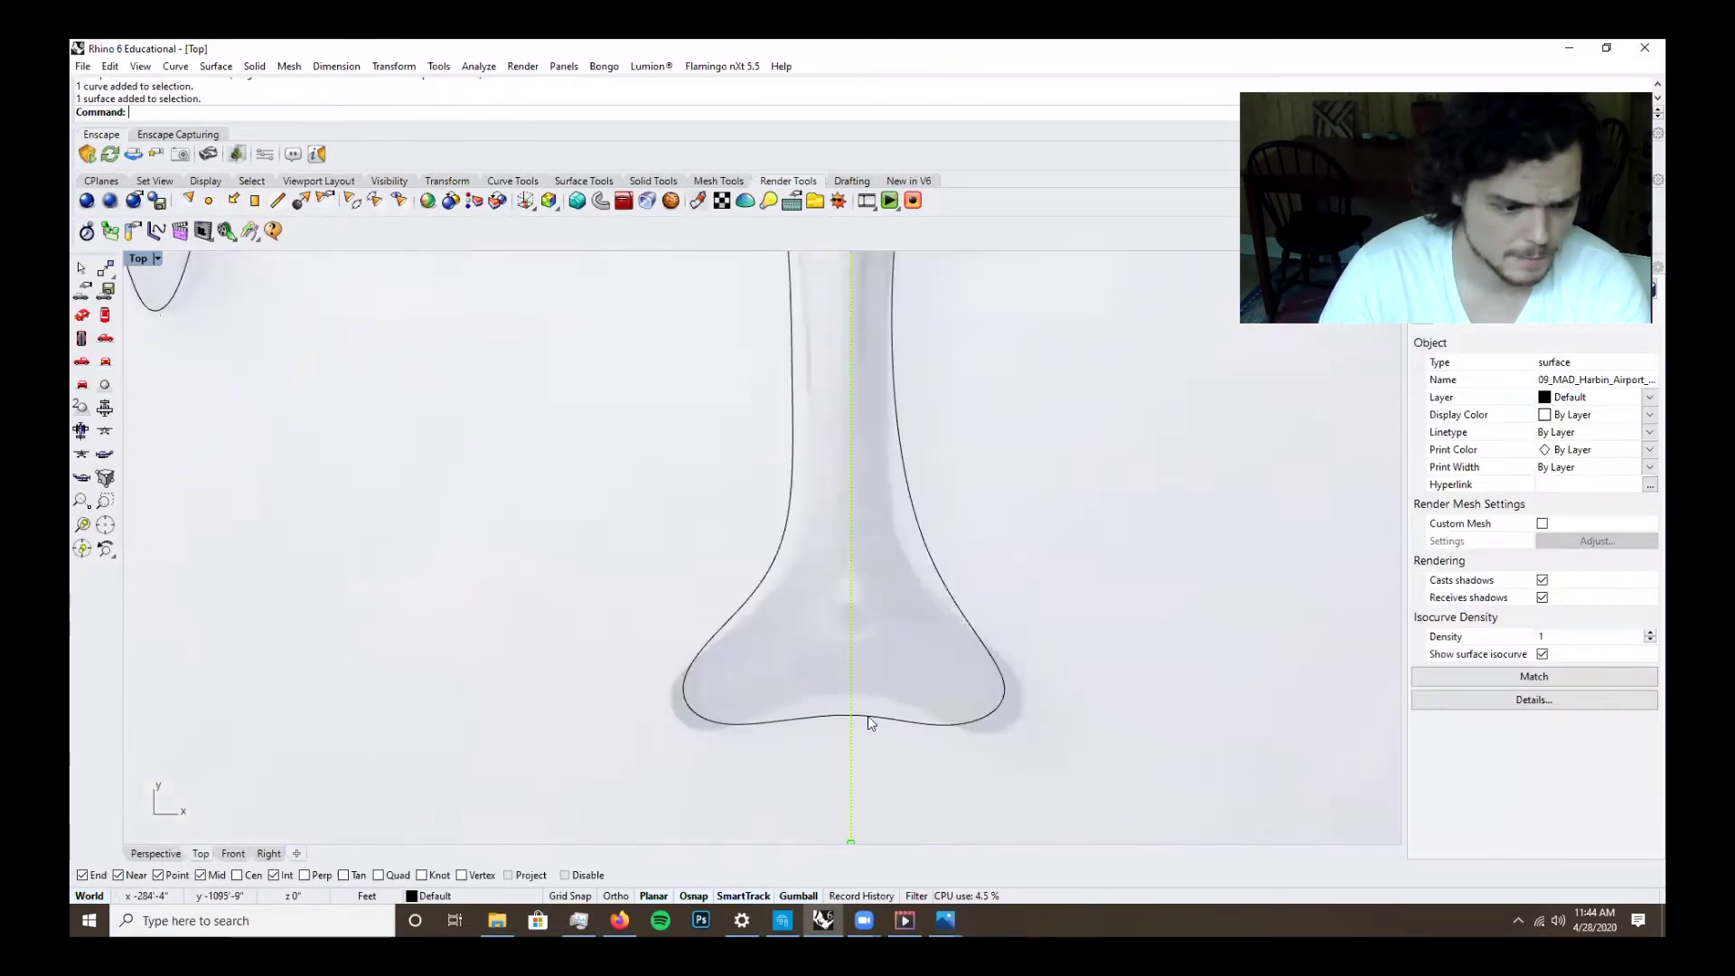
# Move the outline's control points along the large upper concave edge so the curve follows the building in the picture.
pyautogui.click(867, 718)
pyautogui.scroll(-5, 969, 496)
pyautogui.scroll(3, 888, 512)
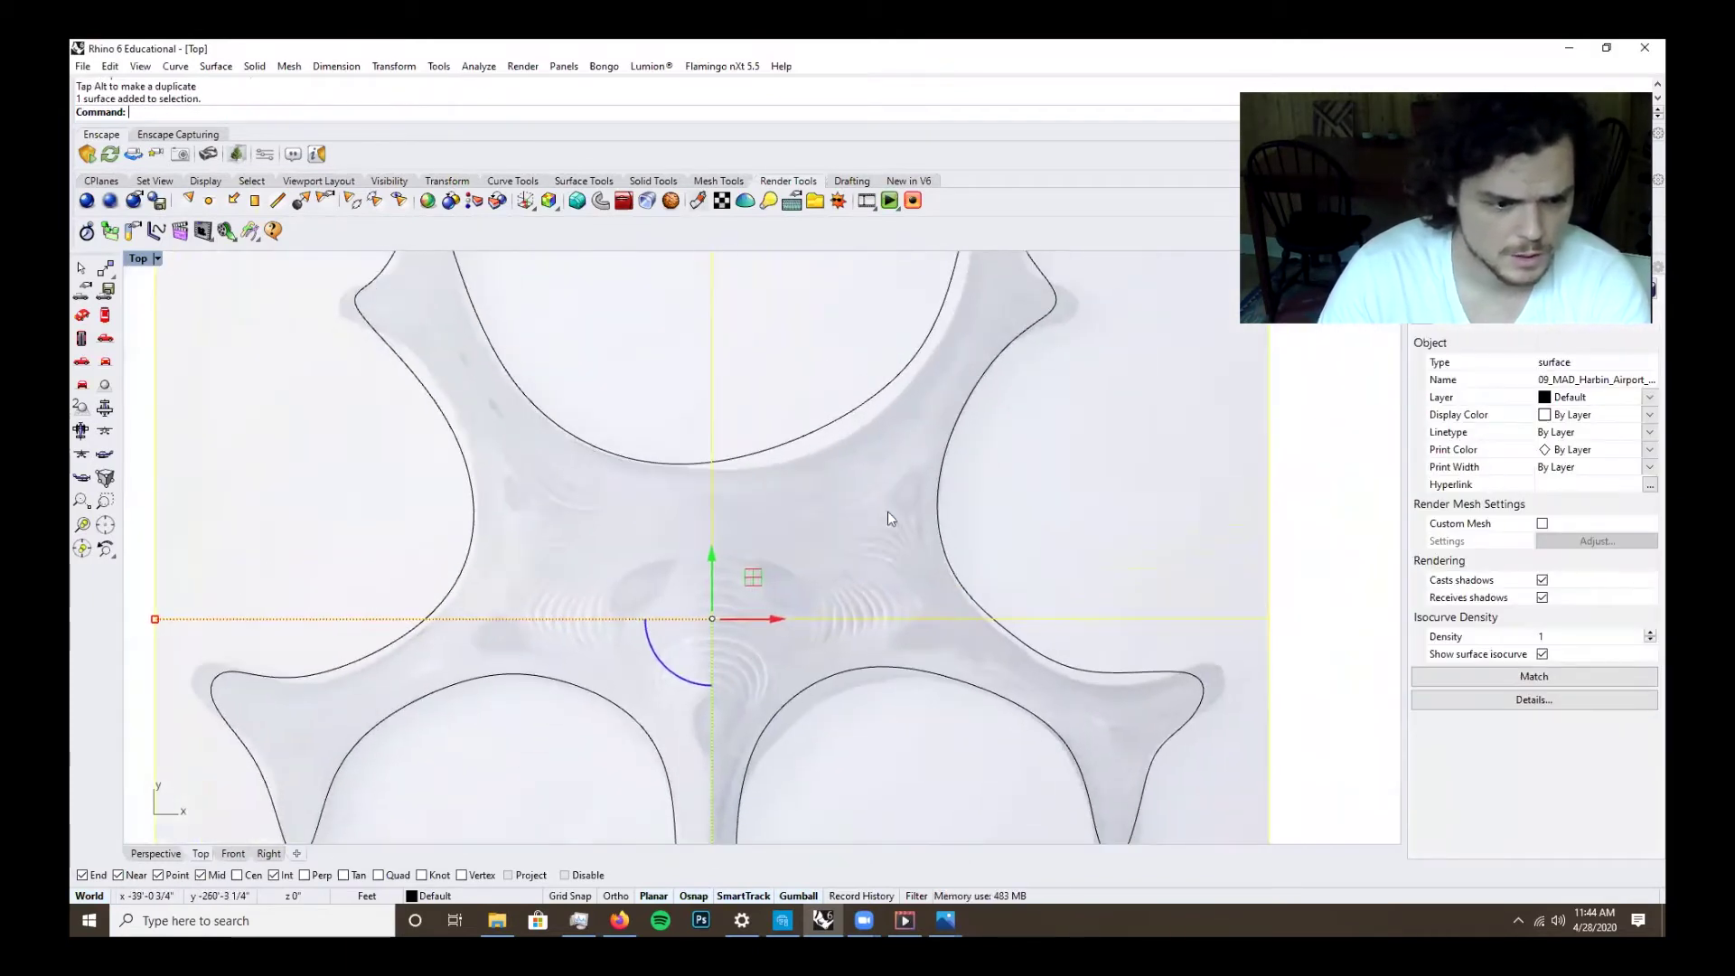
pyautogui.moveTo(930, 373); pyautogui.dragTo(929, 407)
pyautogui.moveTo(765, 463); pyautogui.dragTo(765, 474)
pyautogui.click(1074, 502)
pyautogui.press('Escape')
pyautogui.press('Escape')
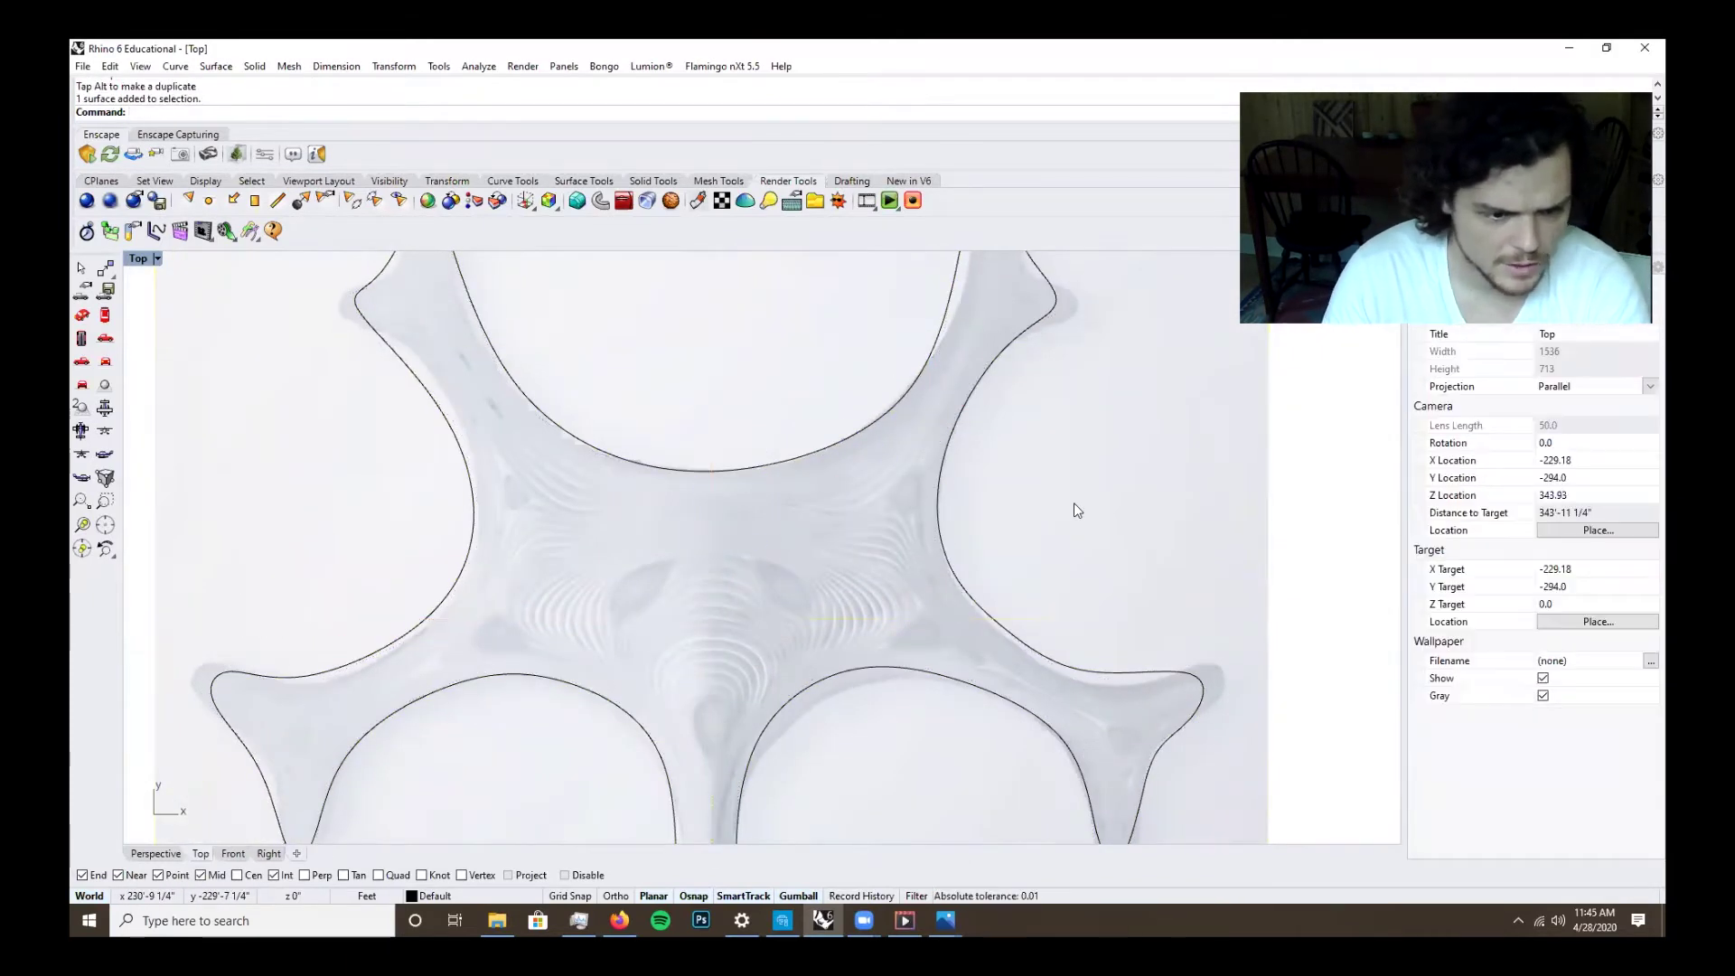
# Pull the outline's control point at the upper-right arm's side tip outward to match the picture.
pyautogui.scroll(4, 1073, 502)
pyautogui.moveTo(1074, 503); pyautogui.dragTo(1111, 703, button='right')
pyautogui.click(1080, 359)
pyautogui.click(1104, 383)
pyautogui.moveTo(1112, 403); pyautogui.dragTo(1164, 409)
pyautogui.click(1012, 434)
pyautogui.scroll(-5, 1010, 424)
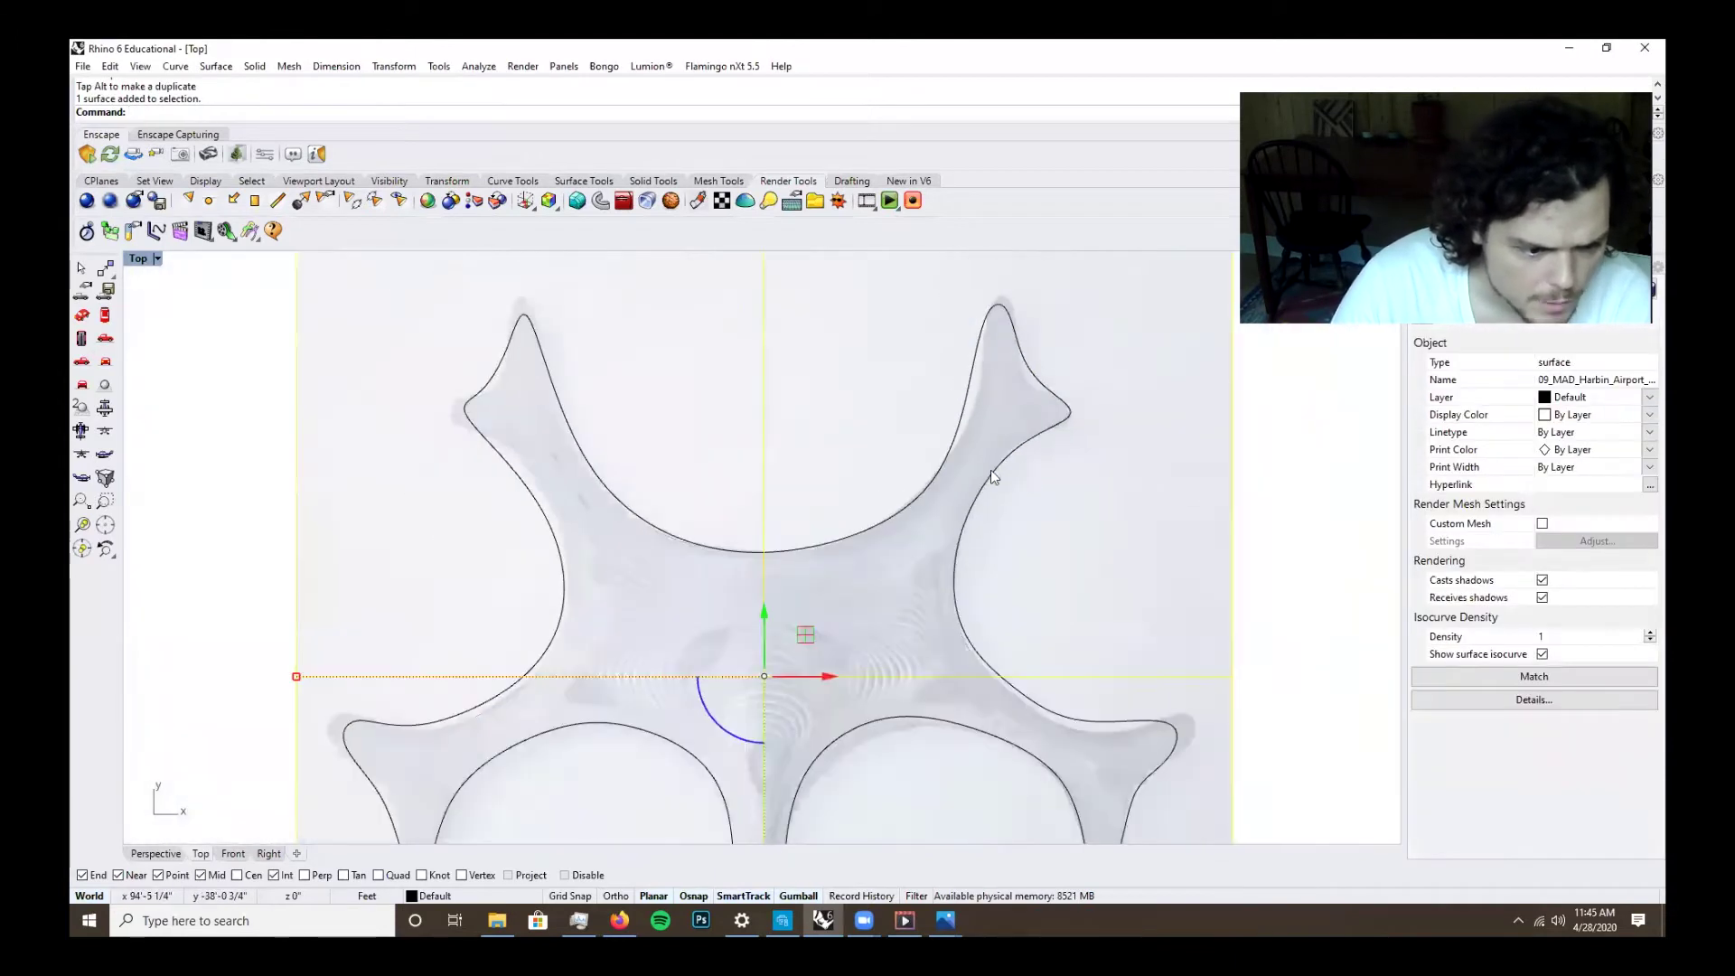
# Switch to Photos and look through the Harbin Airport reference images.
pyautogui.click(990, 470)
pyautogui.click(946, 920)
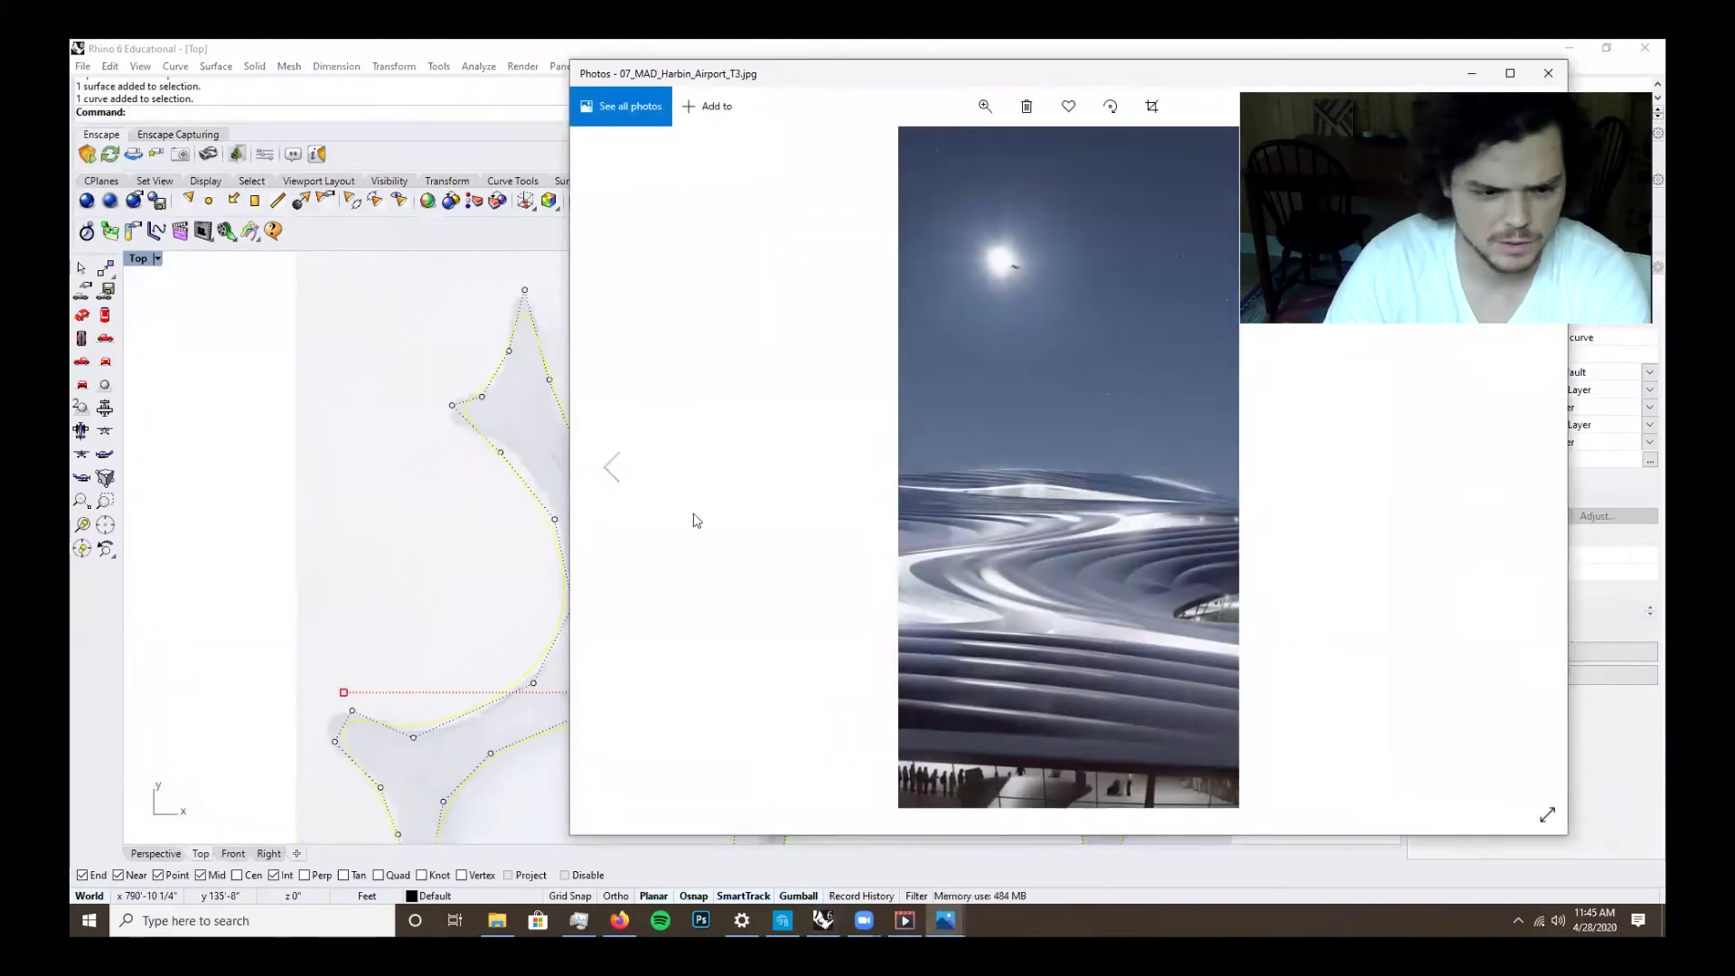
pyautogui.press('Left')
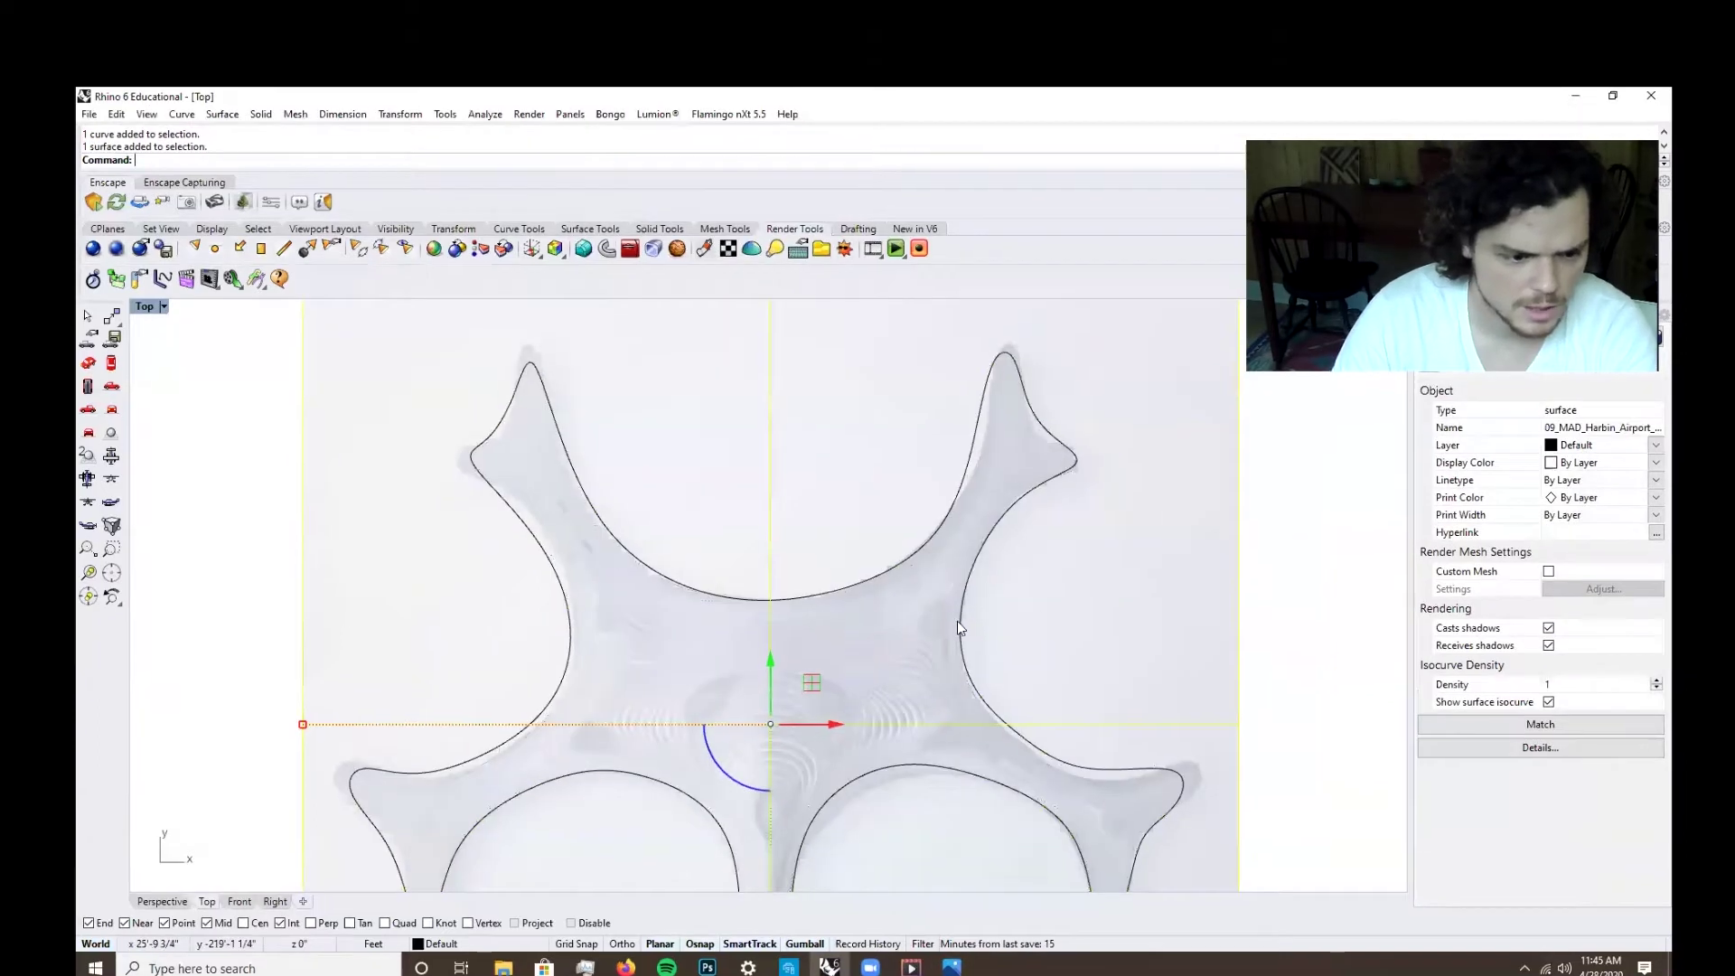
# Offset the terminal outline curve 20' to the inside.
pyautogui.click(957, 621)
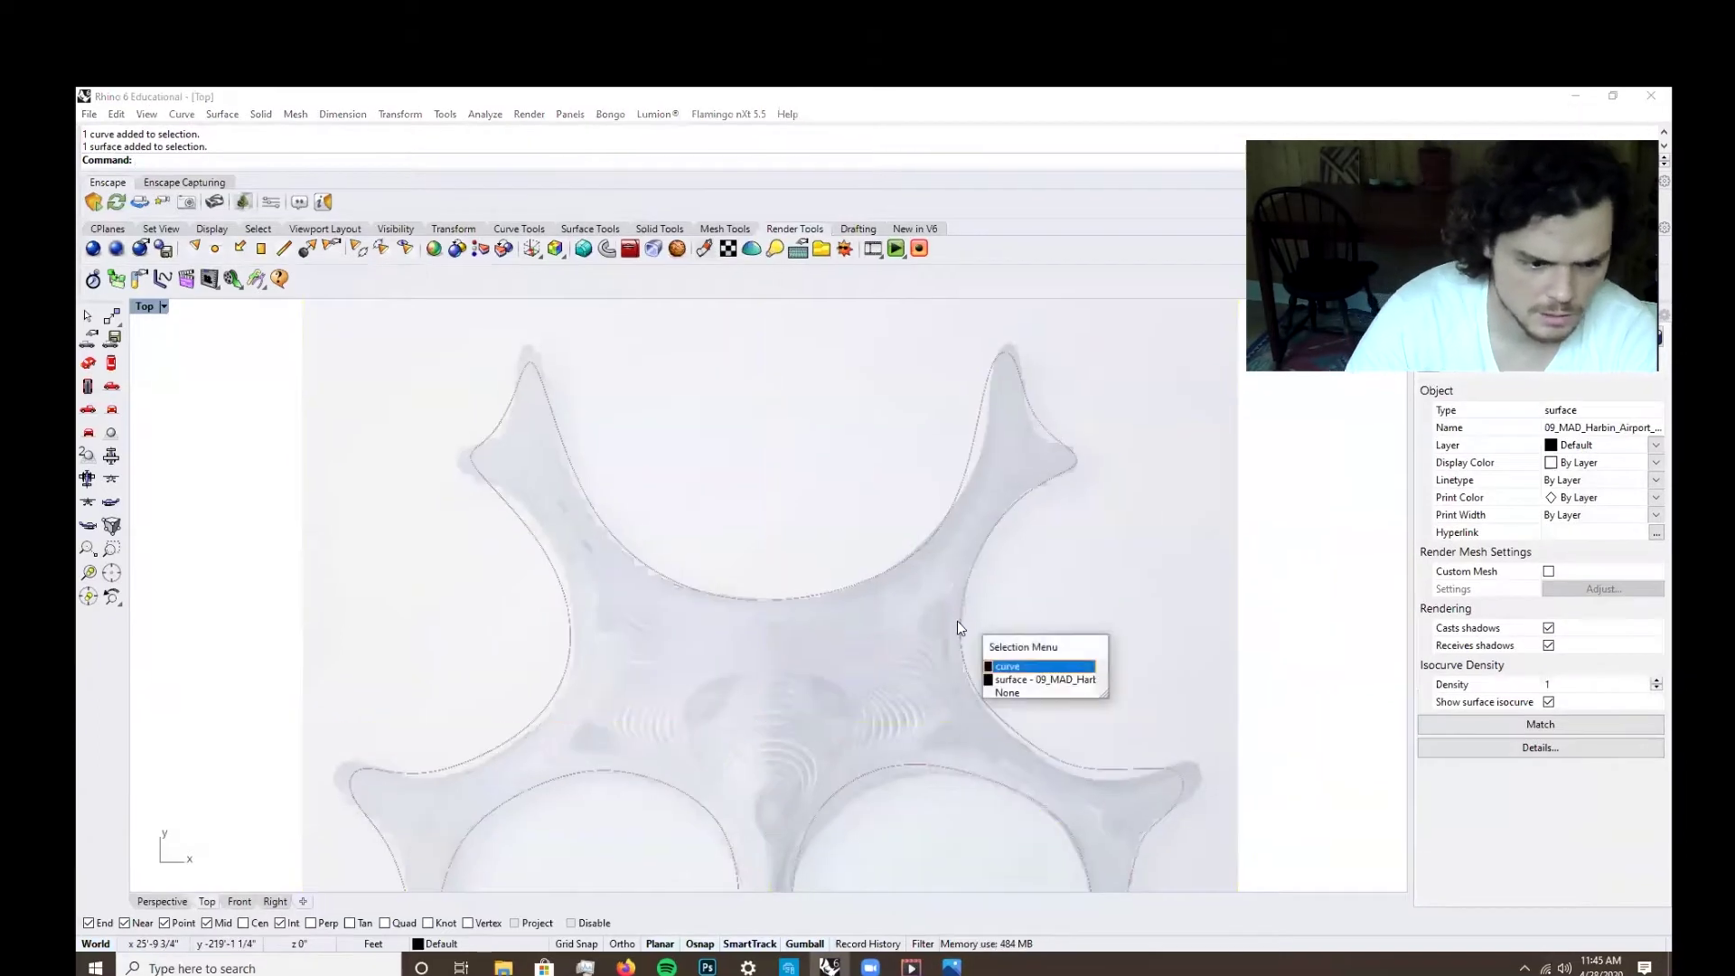
pyautogui.press('Return')
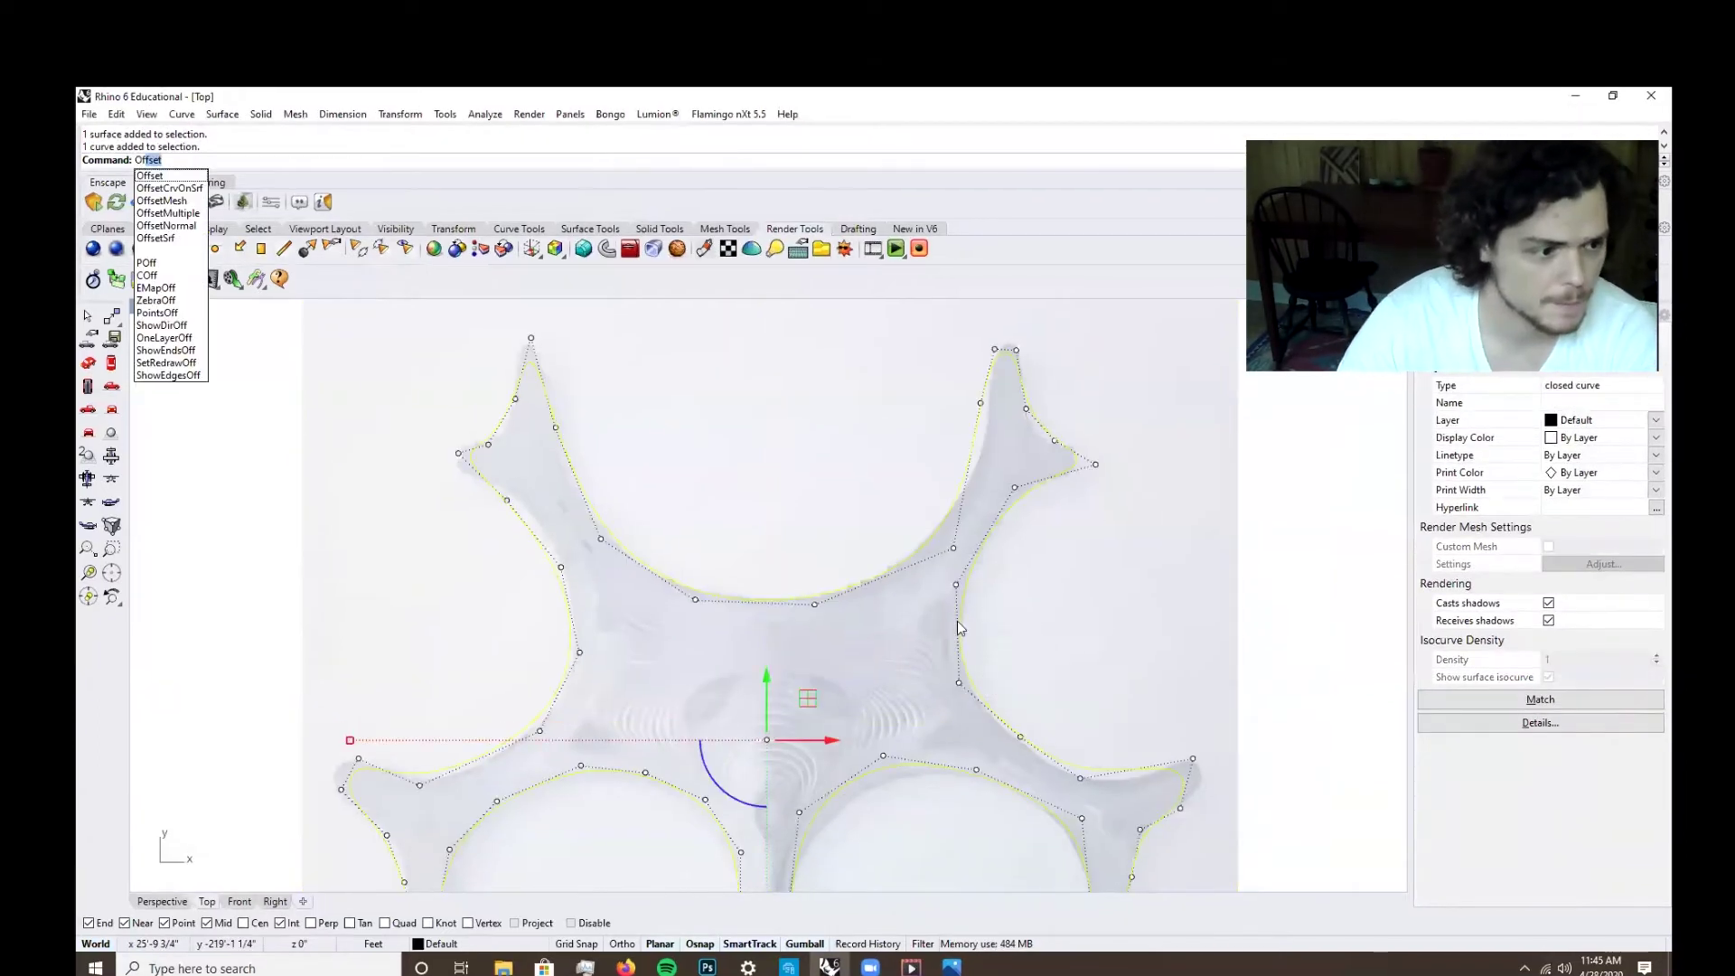
pyautogui.press('Return')
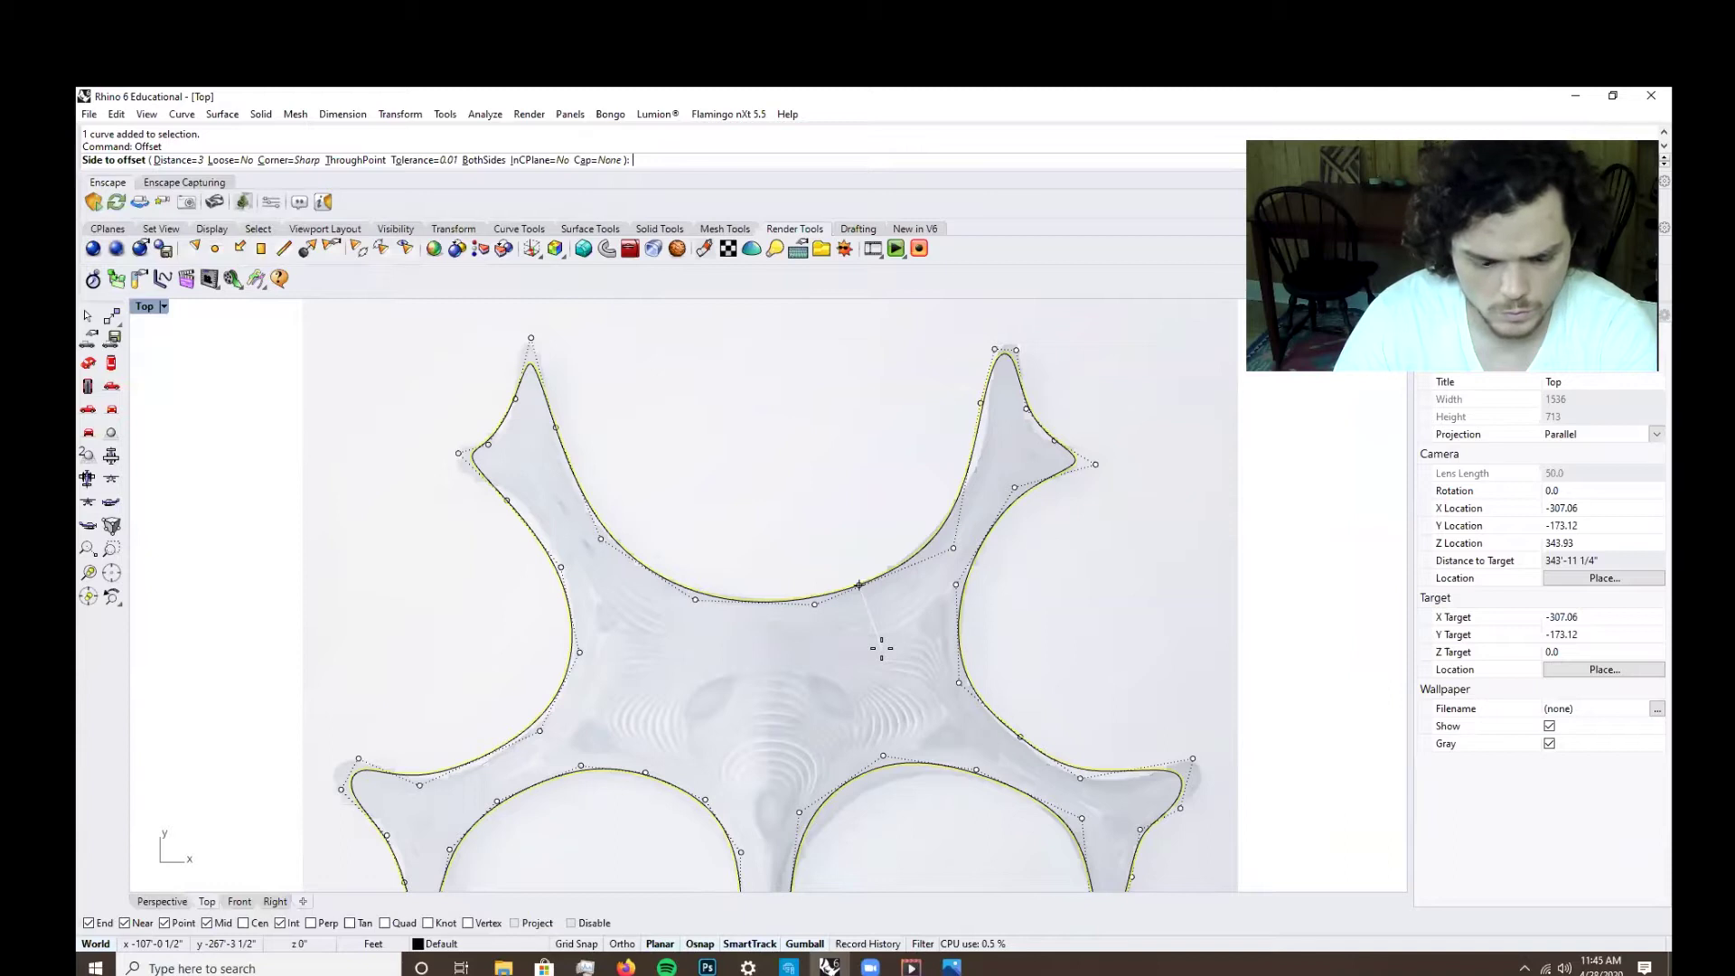
pyautogui.write("20'")
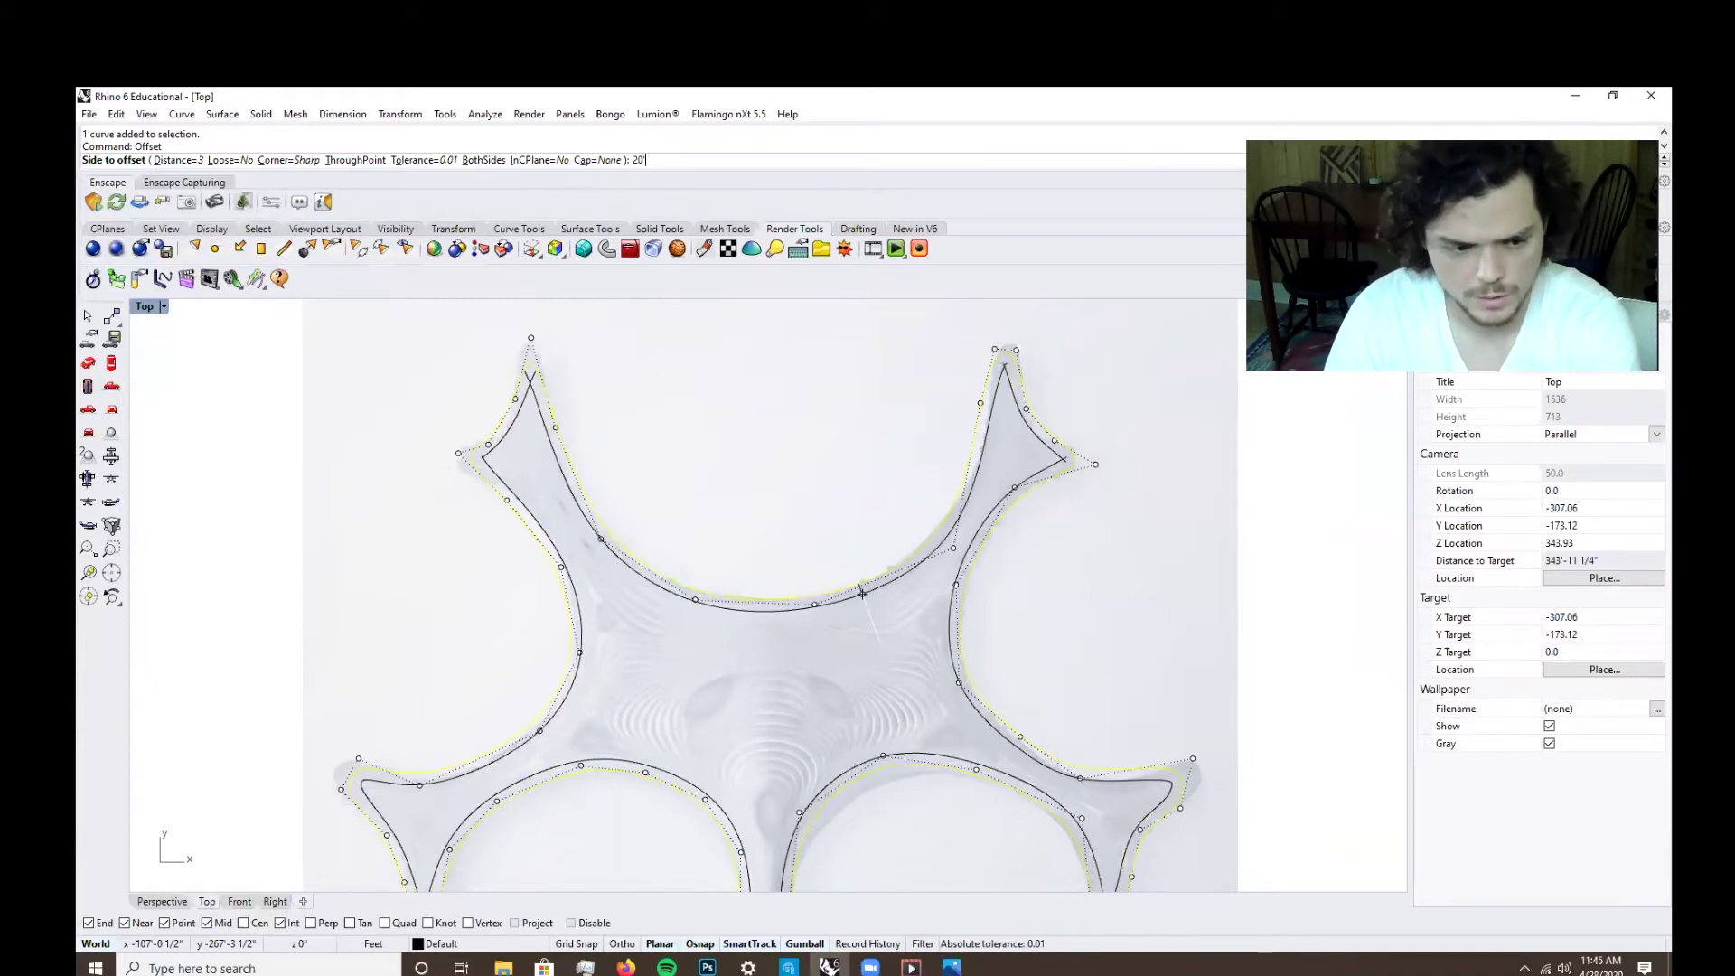
pyautogui.press('Return')
pyautogui.click(881, 648)
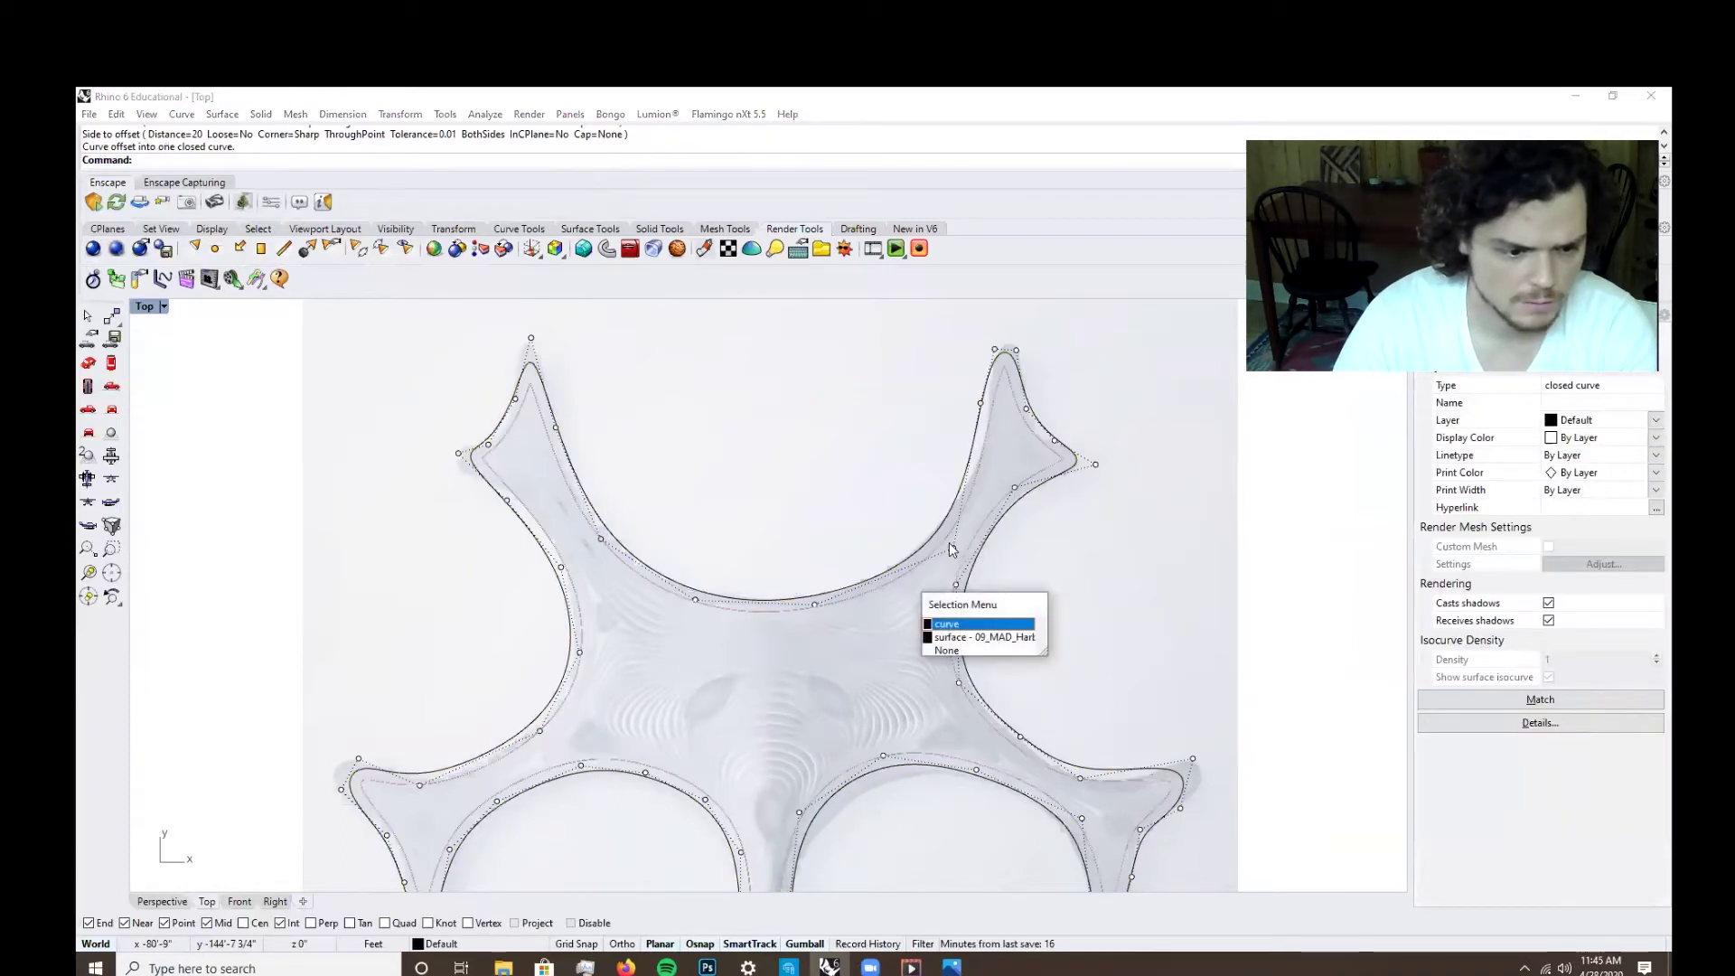
# Try to reshape the curves where the upper-right arm meets the body by moving individual control points.
pyautogui.scroll(5, 956, 548)
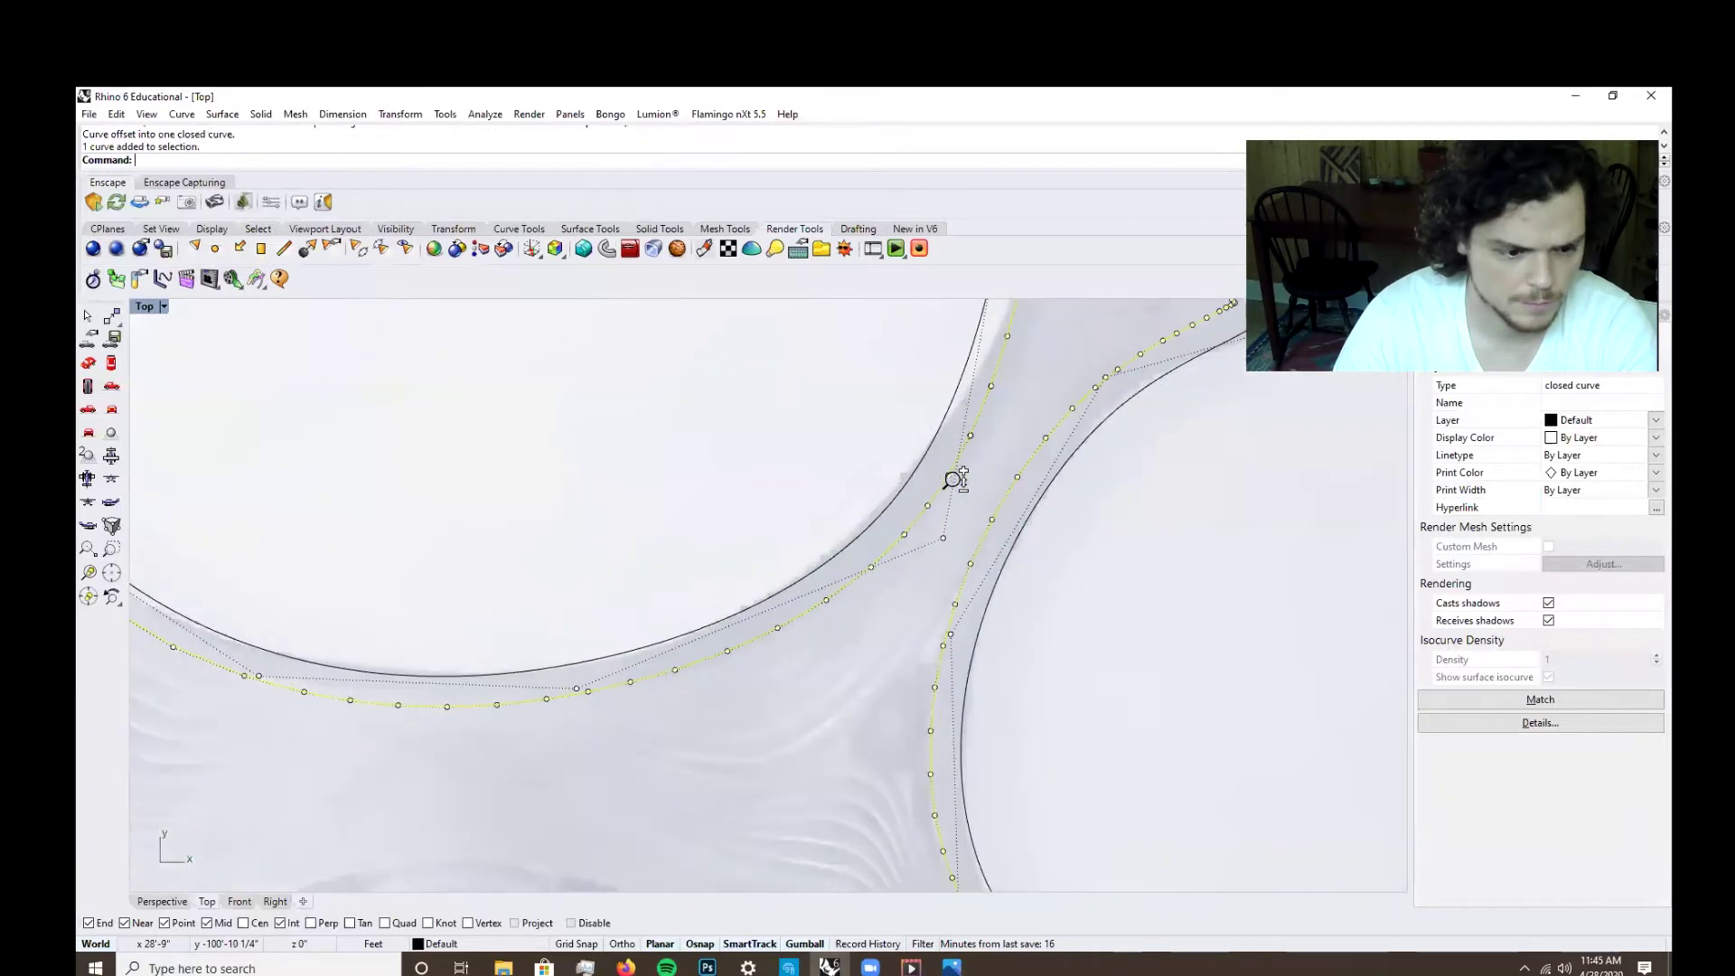
pyautogui.click(953, 547)
pyautogui.click(954, 548)
pyautogui.moveTo(942, 487); pyautogui.dragTo(977, 637)
pyautogui.click(970, 564)
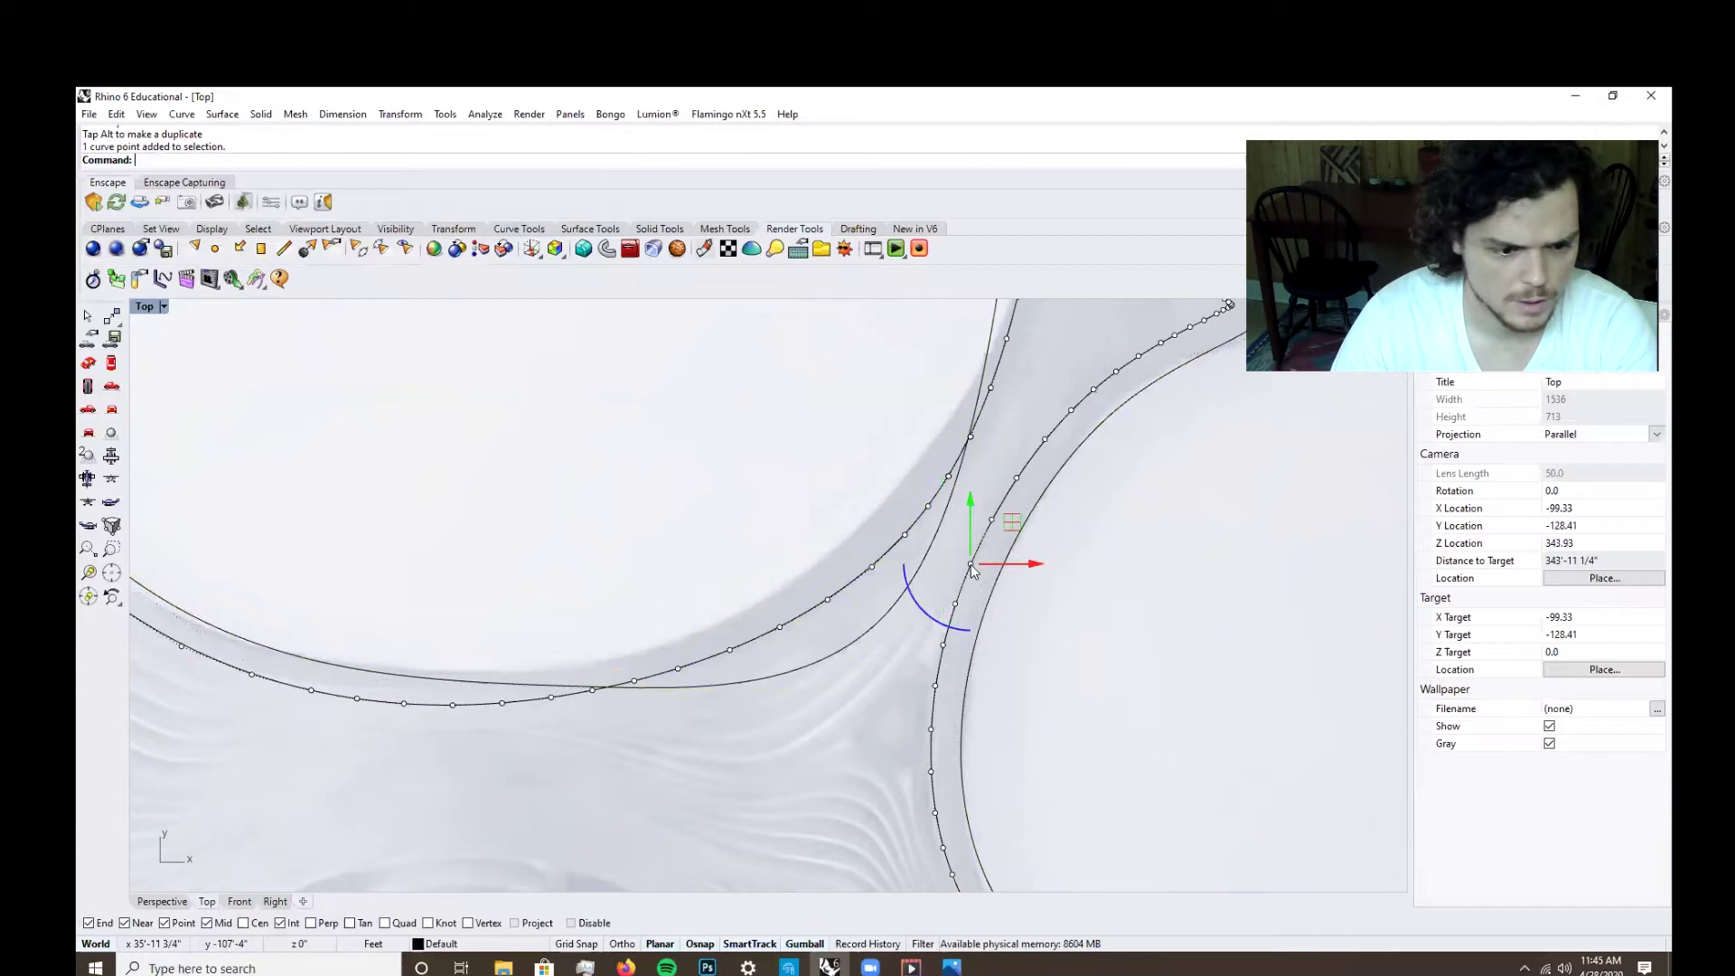
pyautogui.moveTo(1028, 564); pyautogui.dragTo(995, 567)
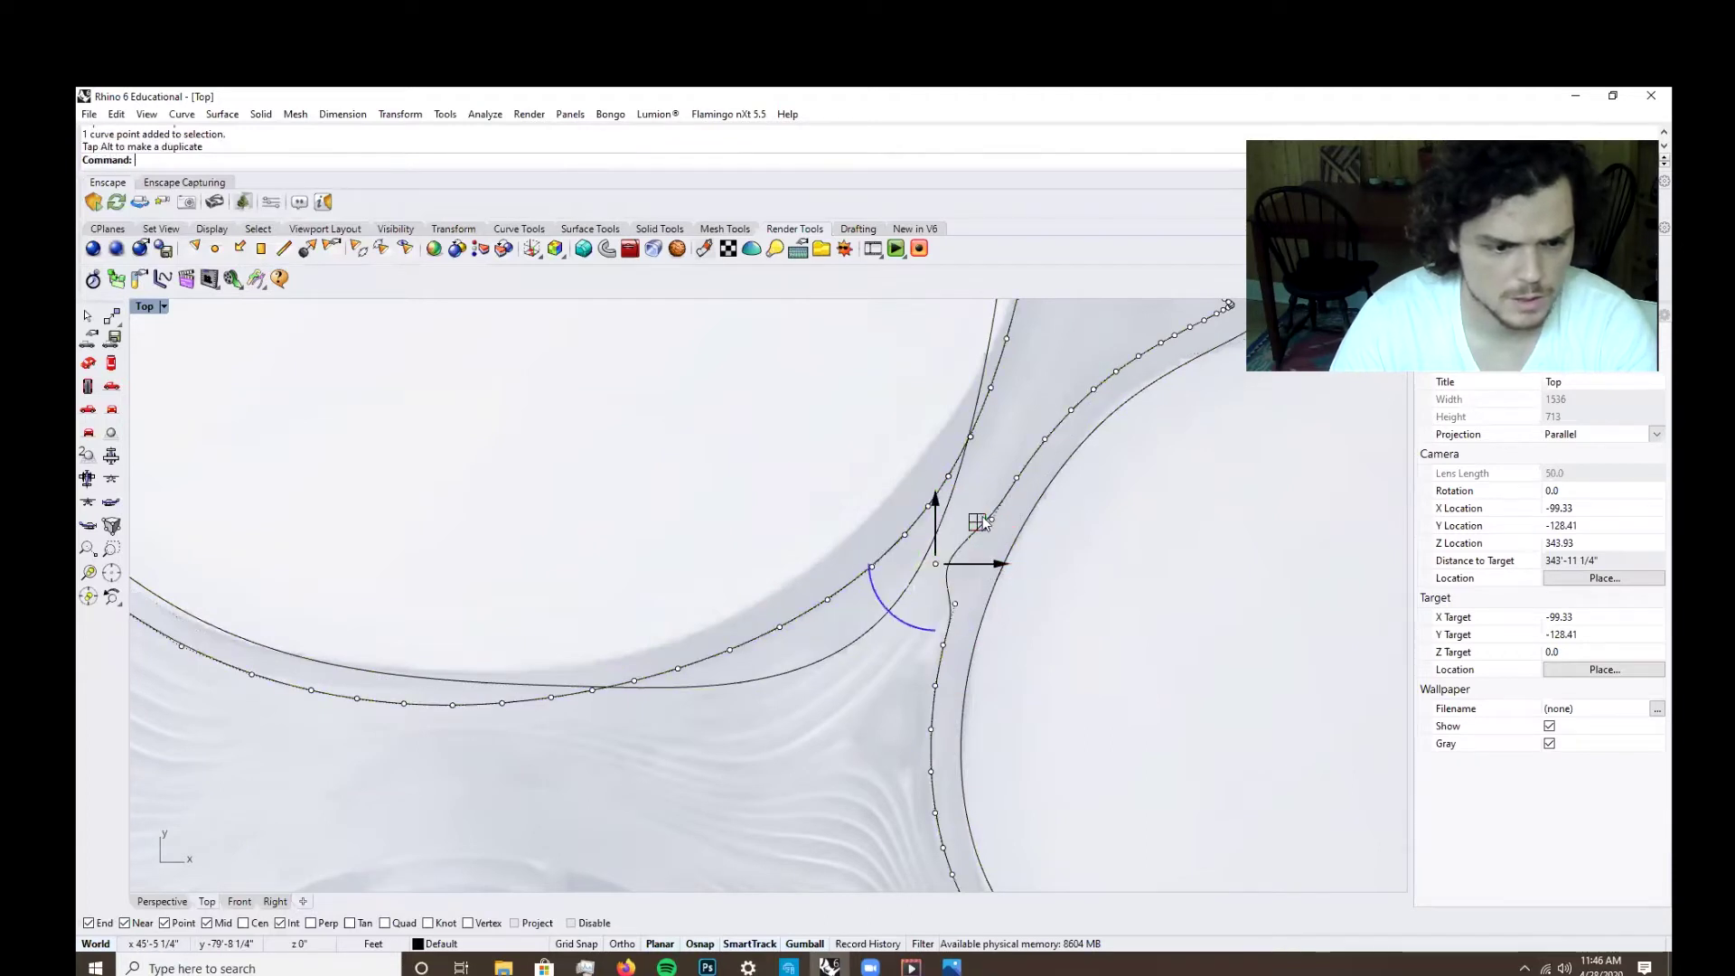
# Undo the control-point moves at the base of the upper-right arm.
pyautogui.hotkey('ctrl', 'z')
pyautogui.press('Escape')
pyautogui.press('Escape')
pyautogui.click(896, 613)
pyautogui.hotkey('ctrl', 'z')
# Rebuild the inner offset curve with 50 points and degree 3, deleting the input curve.
pyautogui.moveTo(858, 536); pyautogui.dragTo(866, 576, button='right')
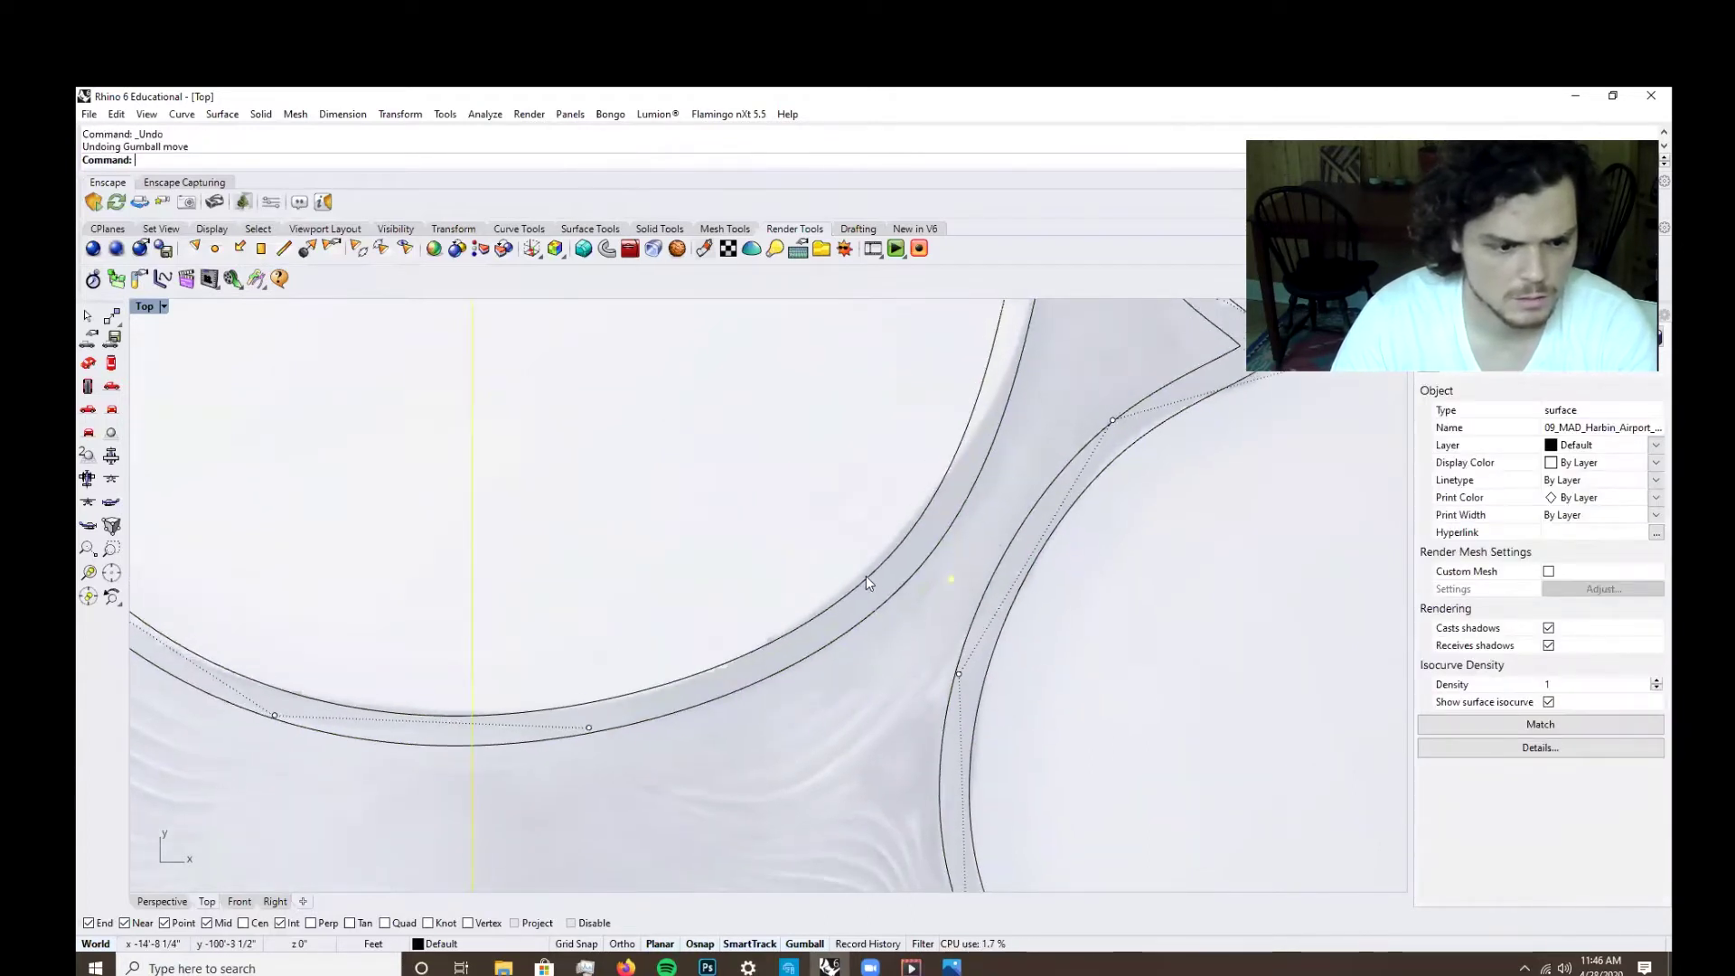
pyautogui.click(898, 592)
pyautogui.click(987, 613)
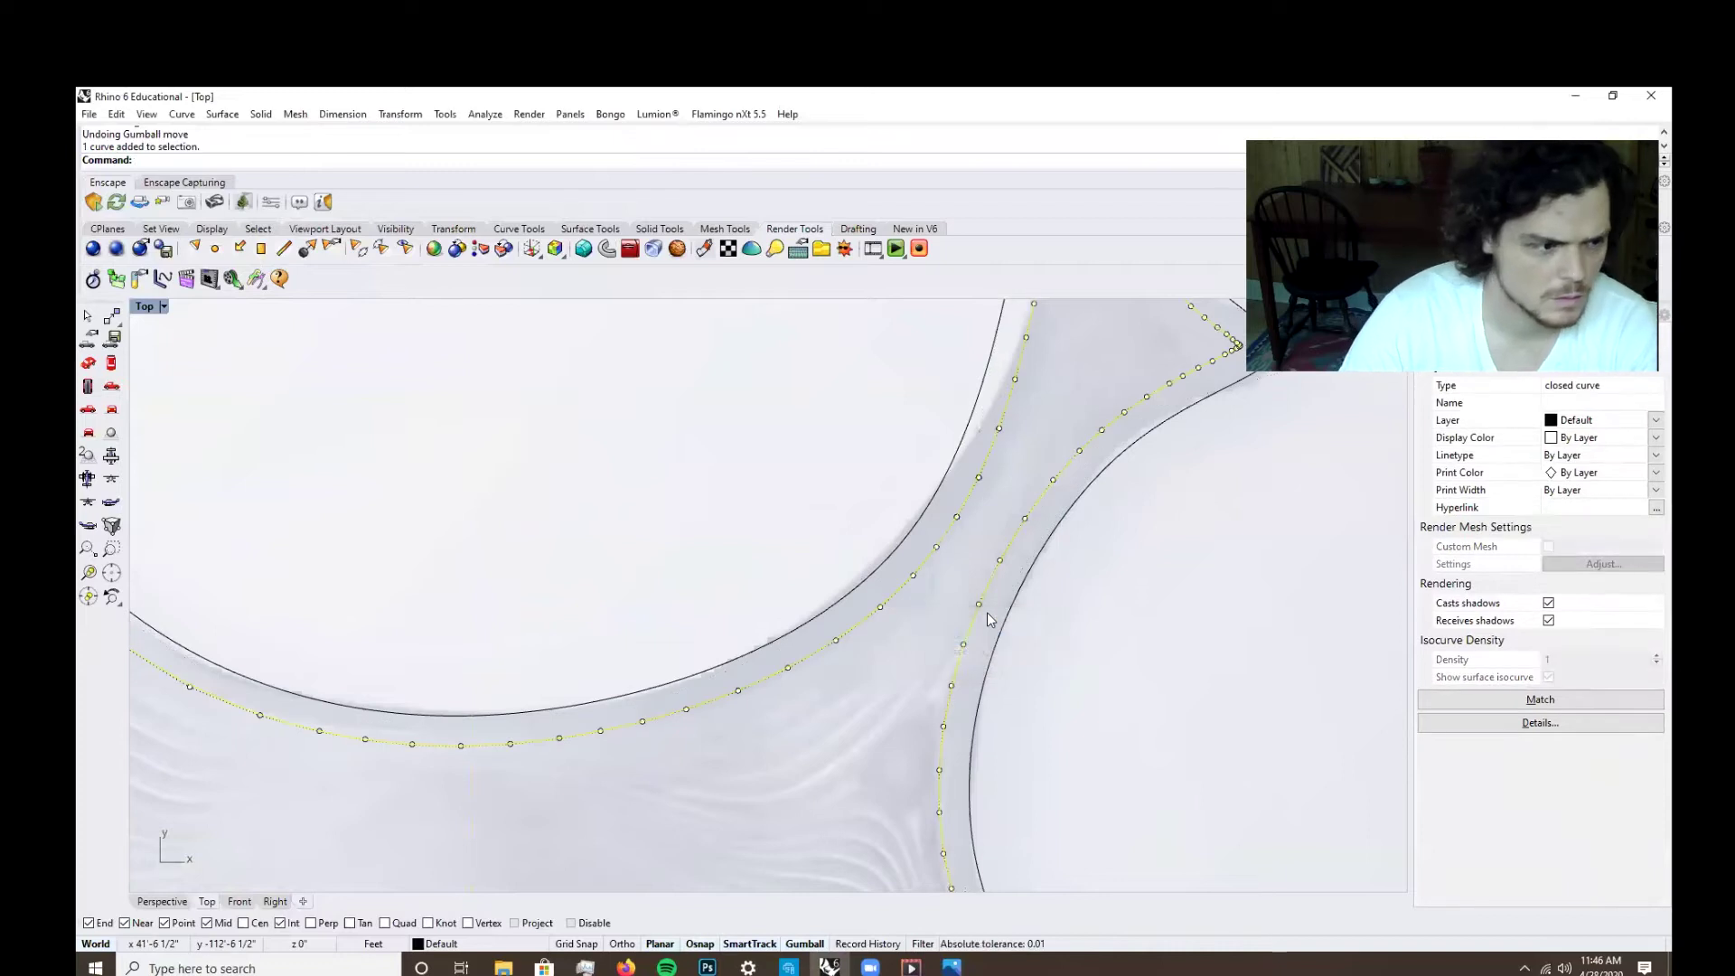
pyautogui.write('Rebuild')
pyautogui.press('Return')
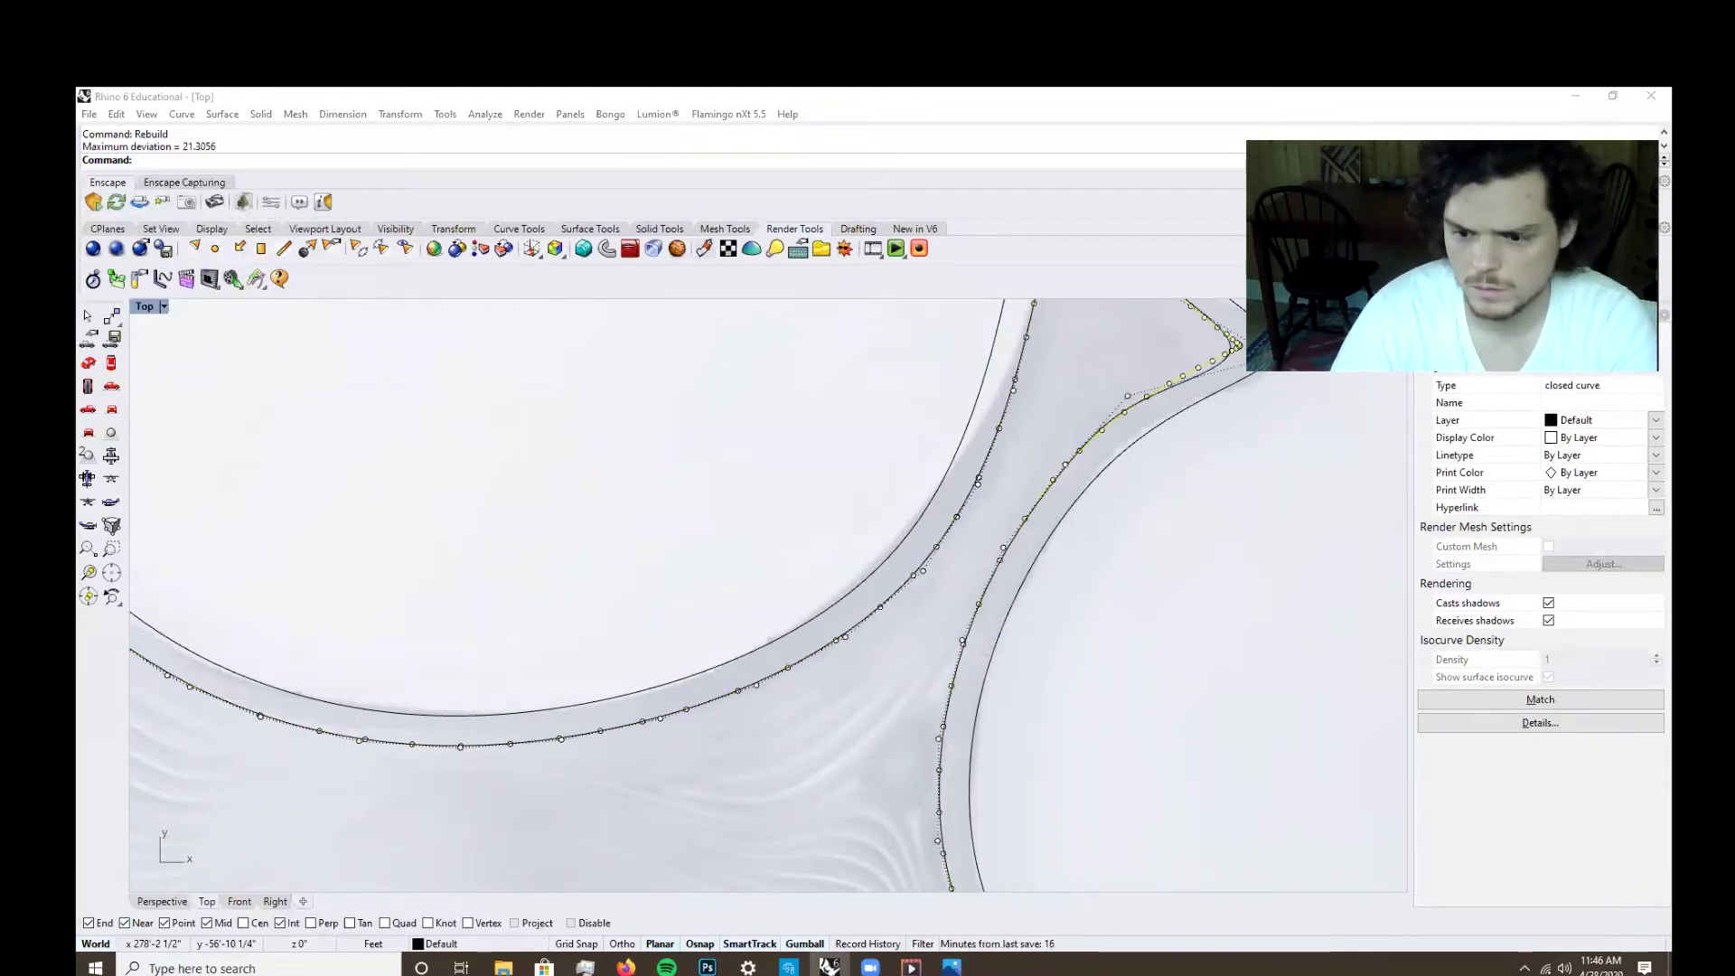
pyautogui.rightClick(866, 349)
pyautogui.moveTo(917, 365); pyautogui.dragTo(898, 381)
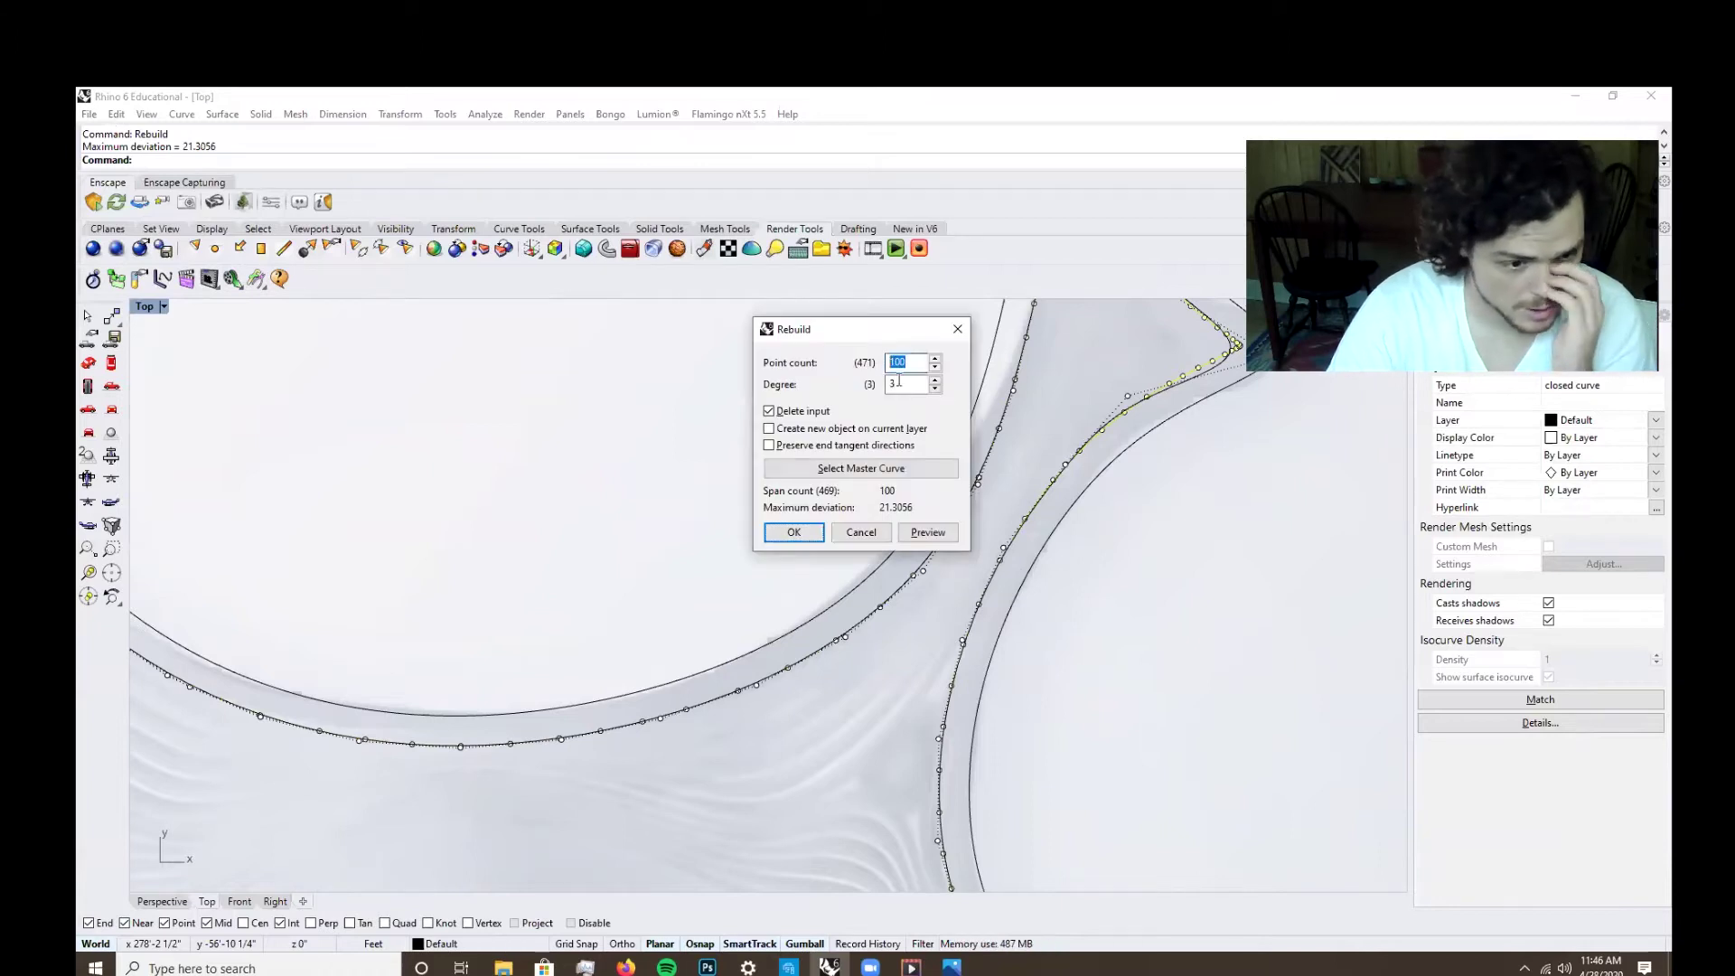
pyautogui.write('20')
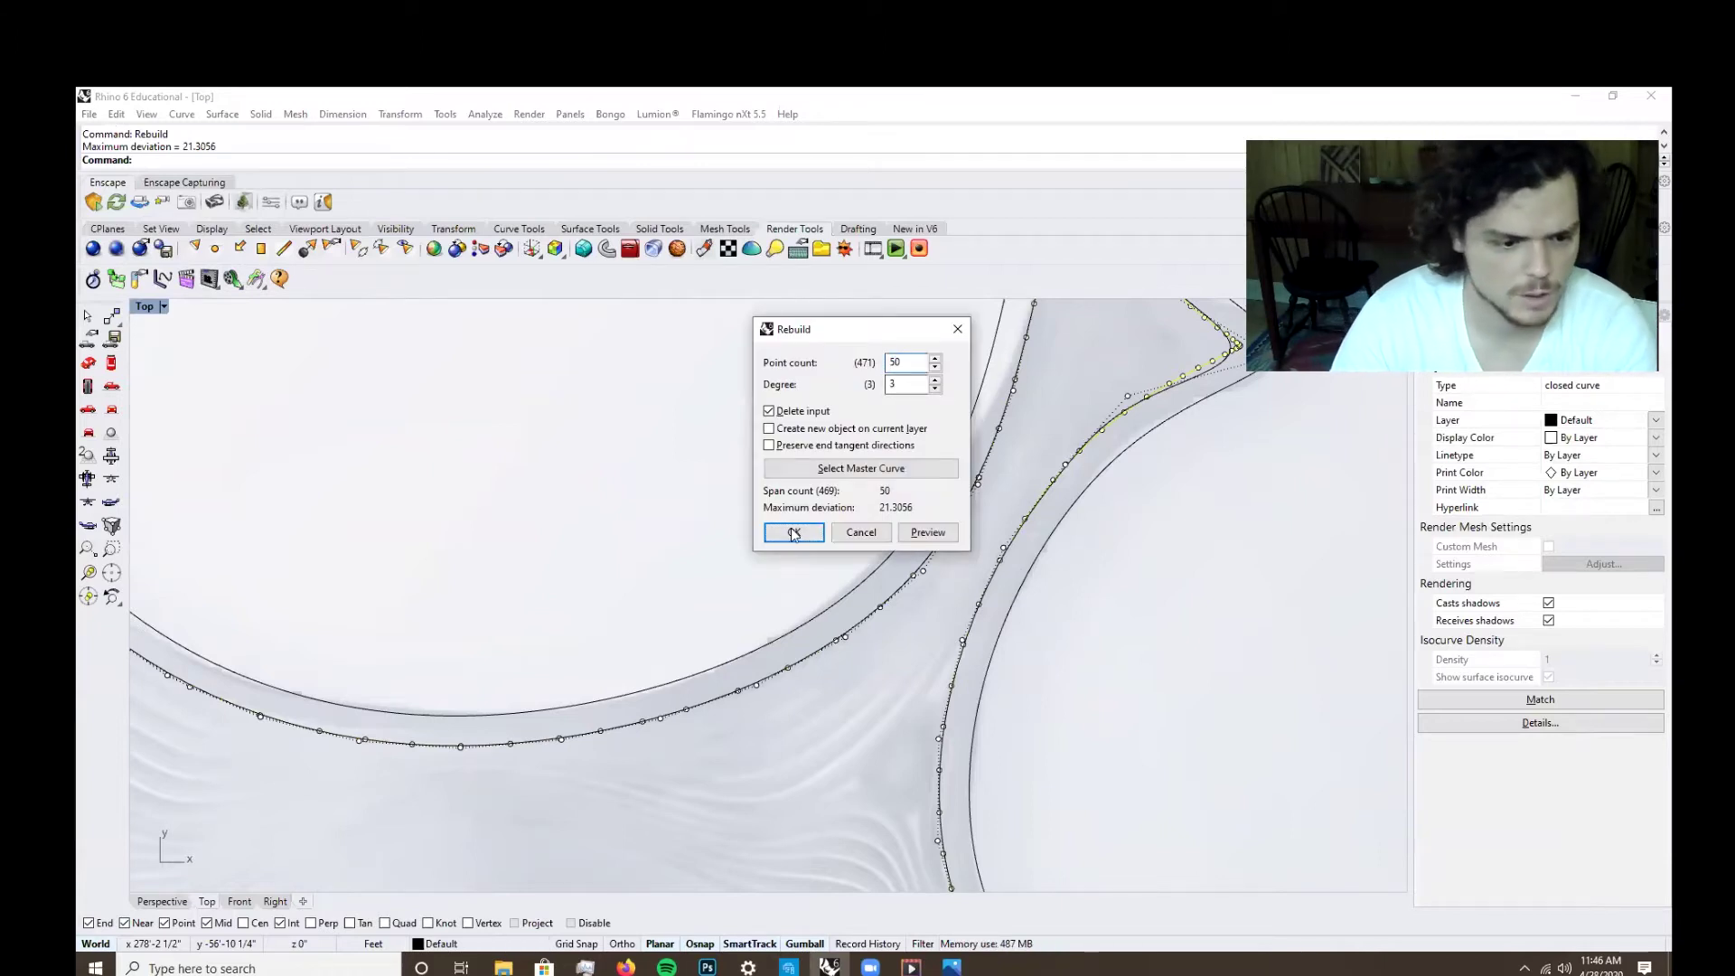
pyautogui.click(793, 532)
pyautogui.click(994, 591)
# Move the rebuilt inner curve's control points at the base of the upper-right arm to reshape its bends.
pyautogui.scroll(-7, 1010, 580)
pyautogui.click(1009, 541)
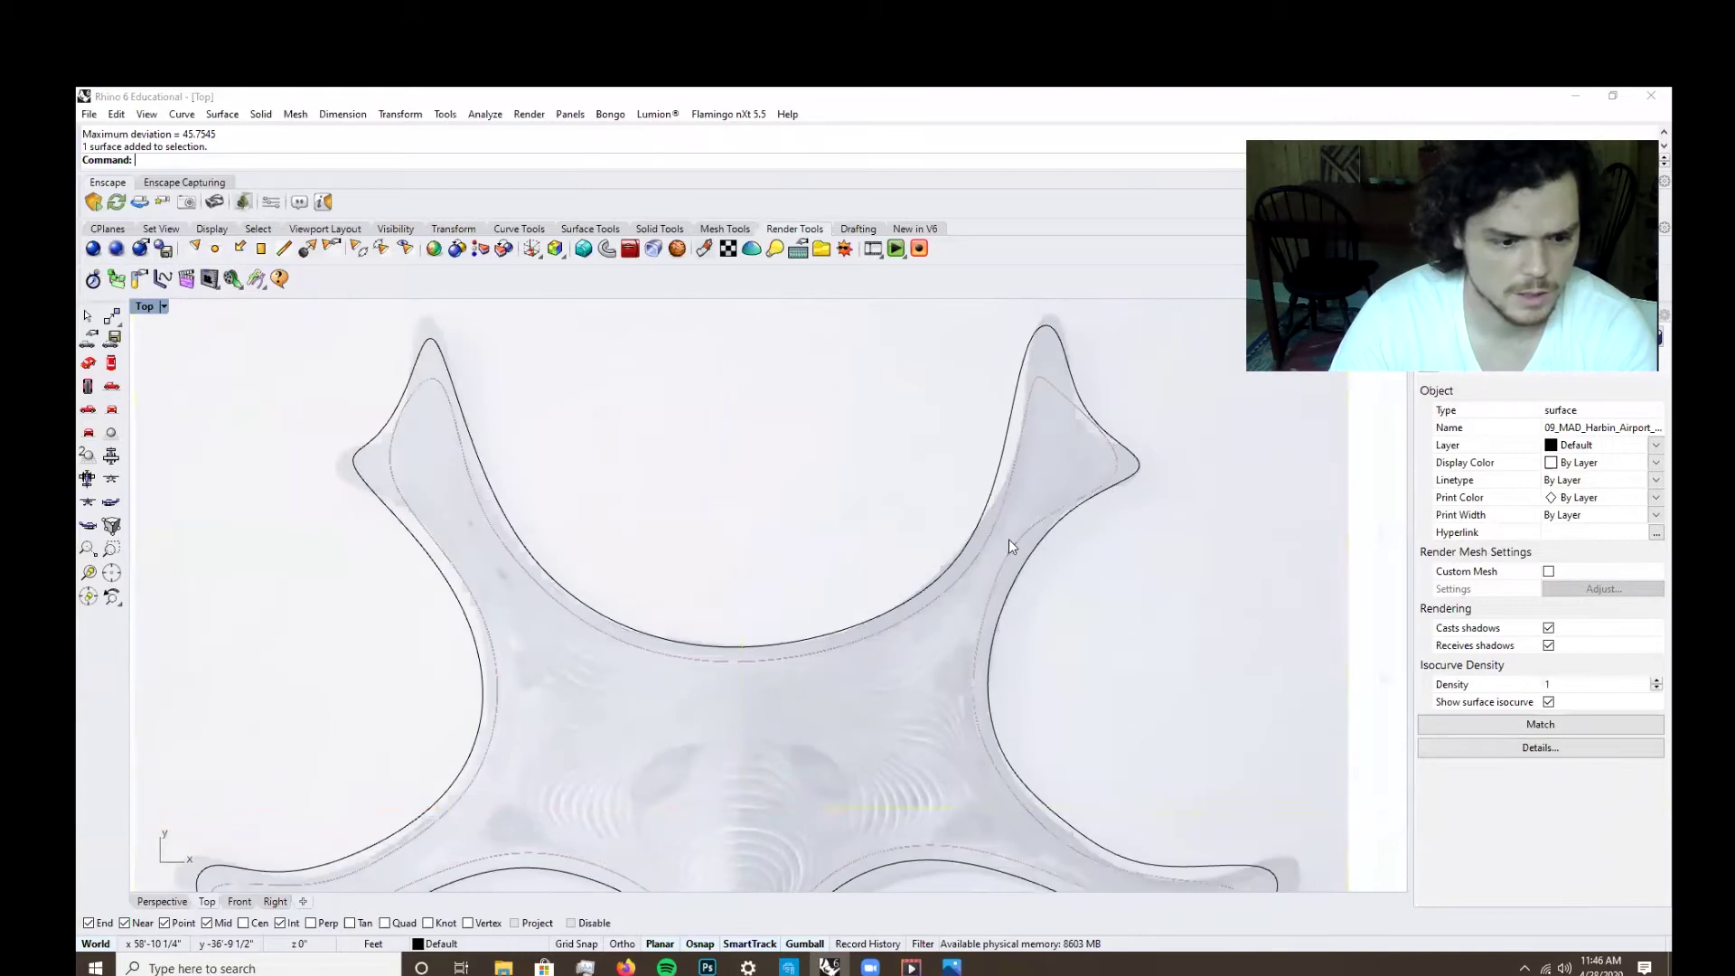
pyautogui.click(1084, 584)
pyautogui.scroll(4, 1005, 496)
pyautogui.click(1009, 496)
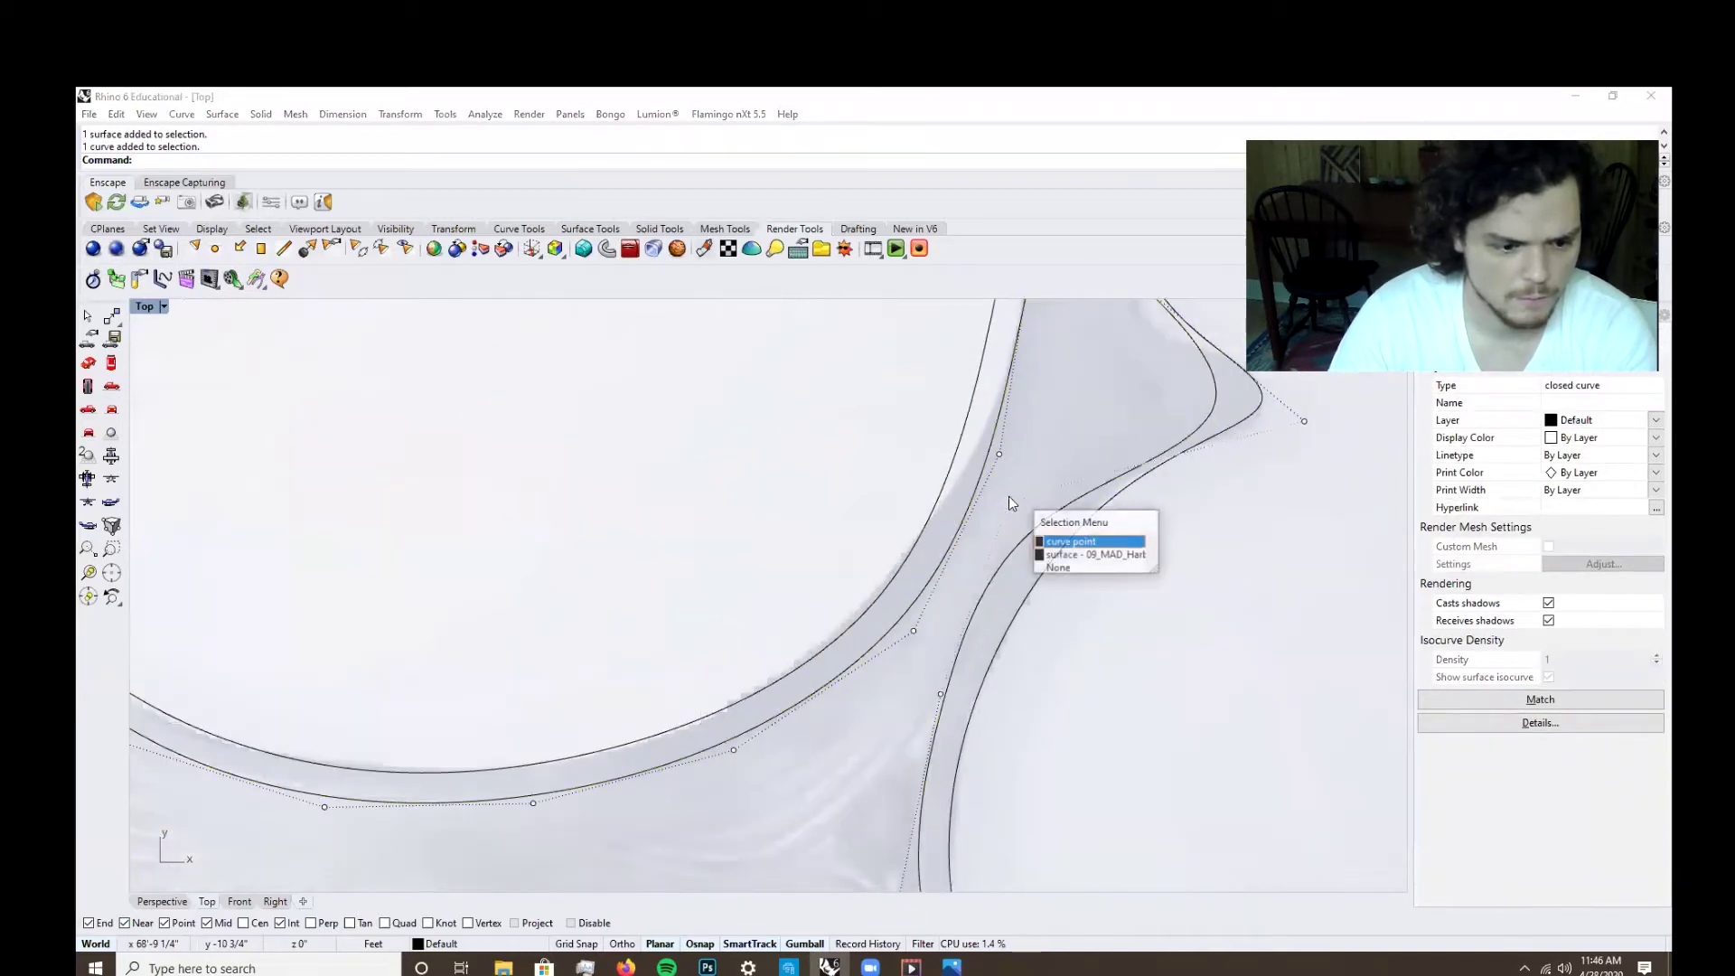
pyautogui.click(1075, 540)
pyautogui.moveTo(1062, 499); pyautogui.dragTo(1018, 499)
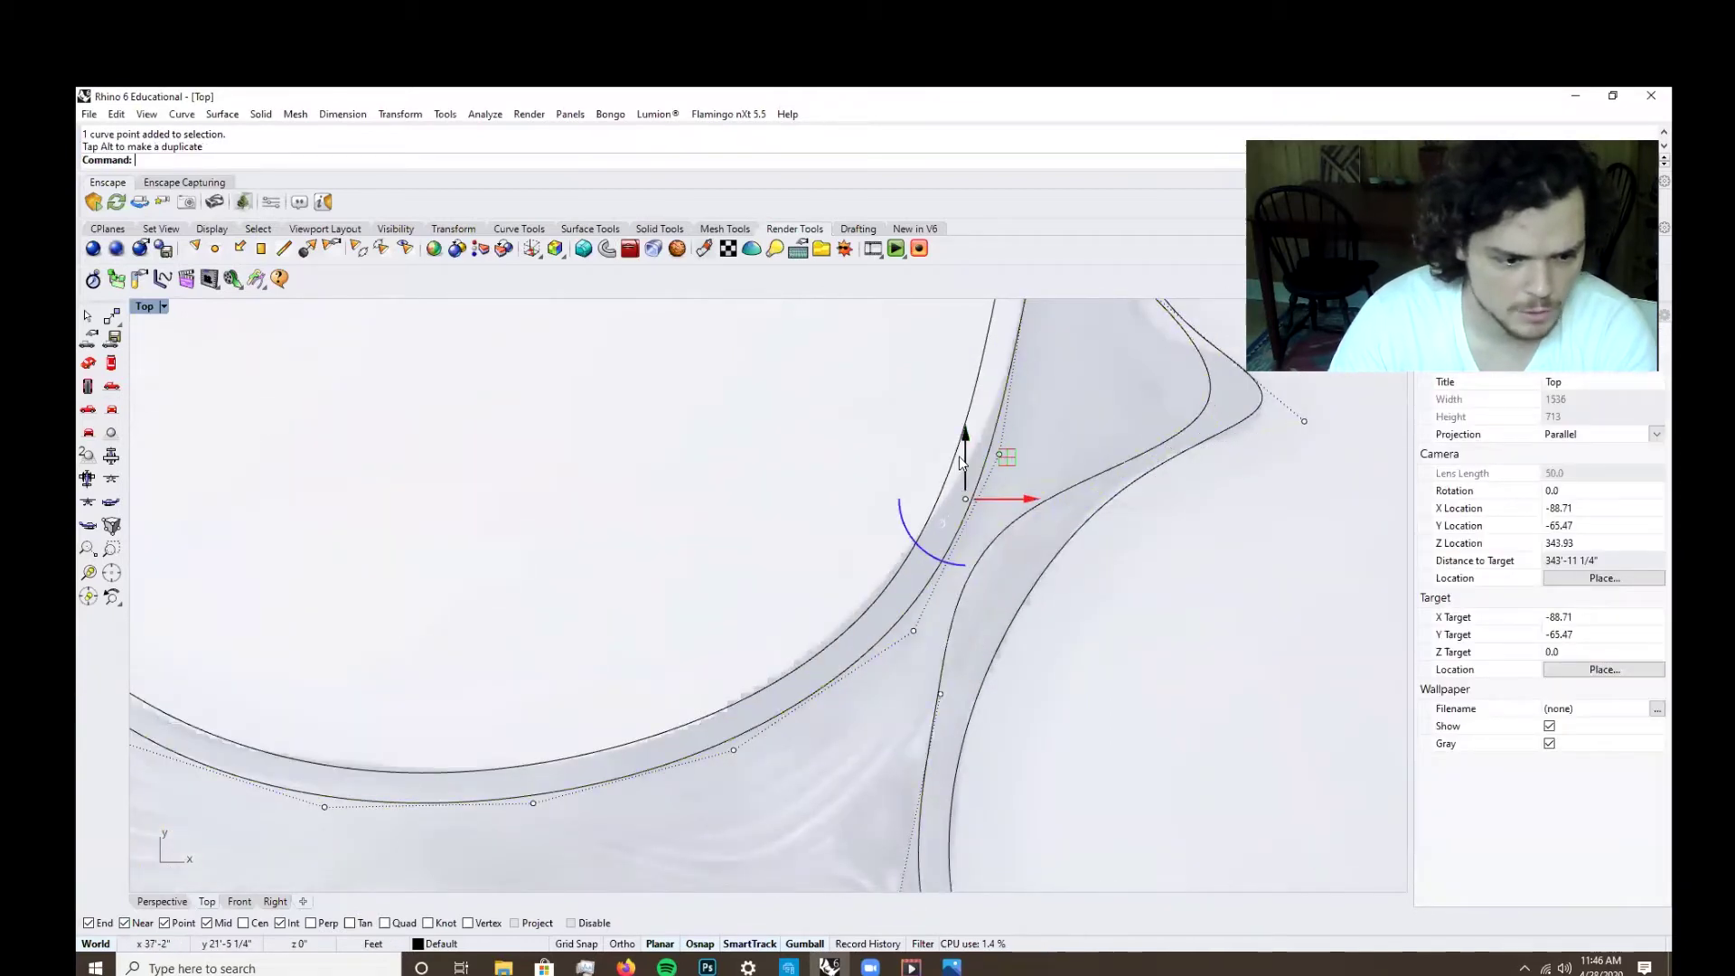
pyautogui.click(912, 631)
pyautogui.click(971, 675)
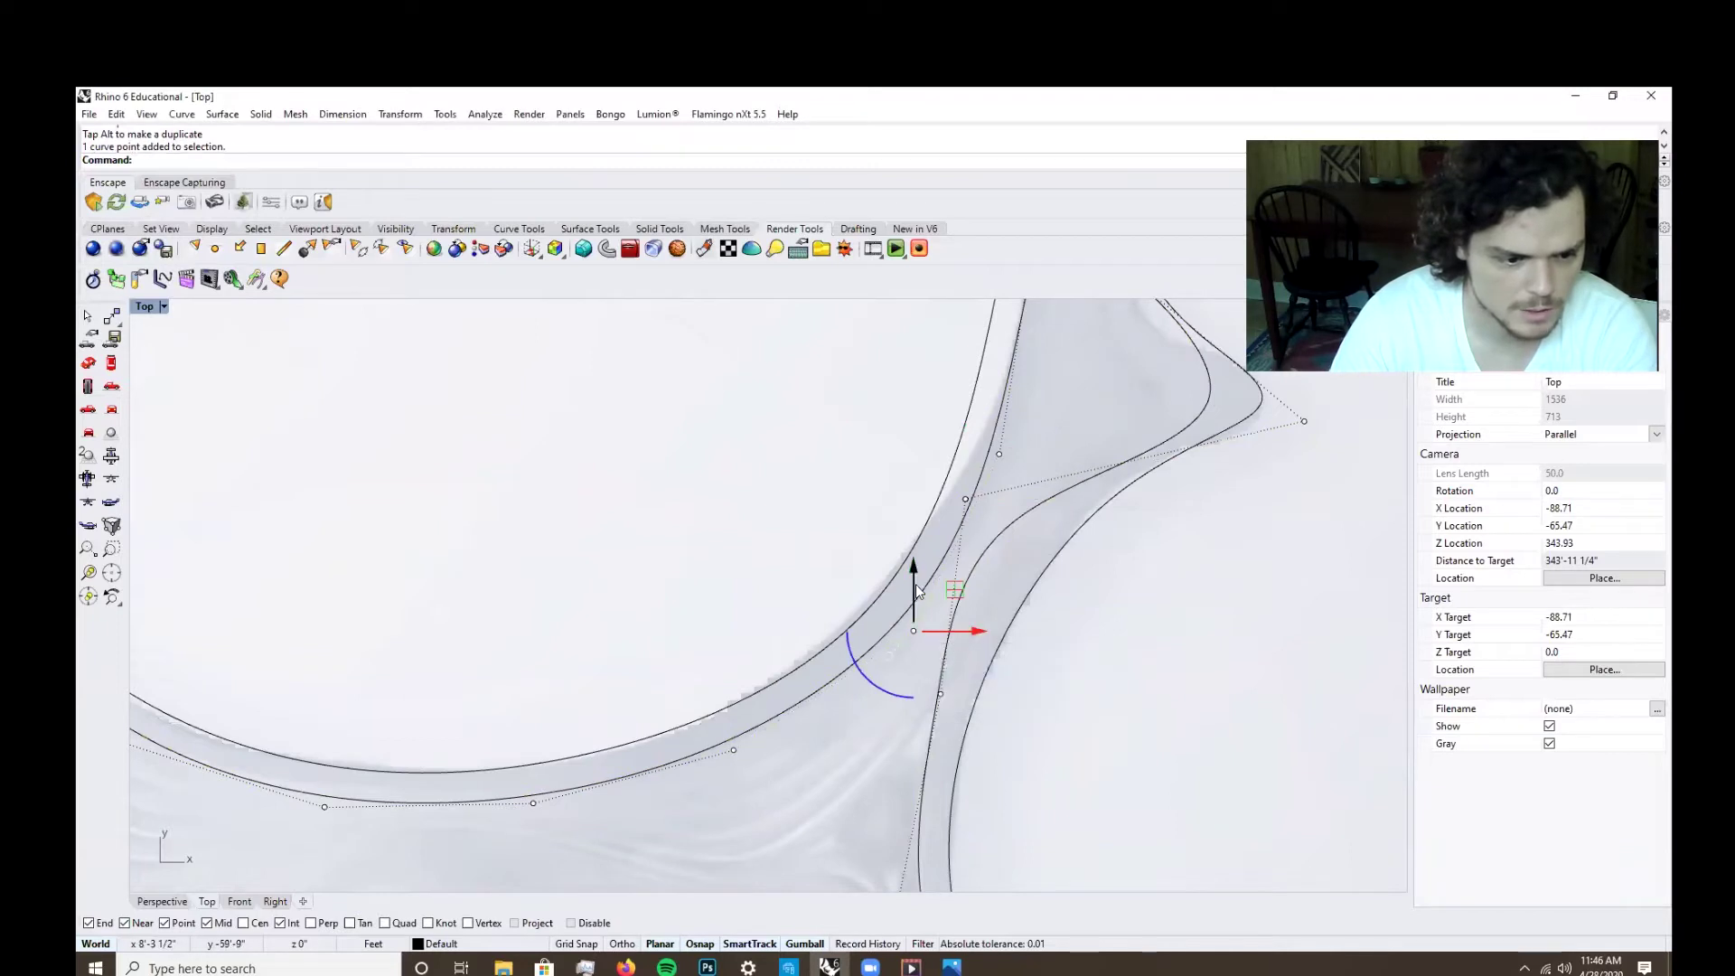
pyautogui.moveTo(914, 584); pyautogui.dragTo(919, 622)
pyautogui.click(734, 750)
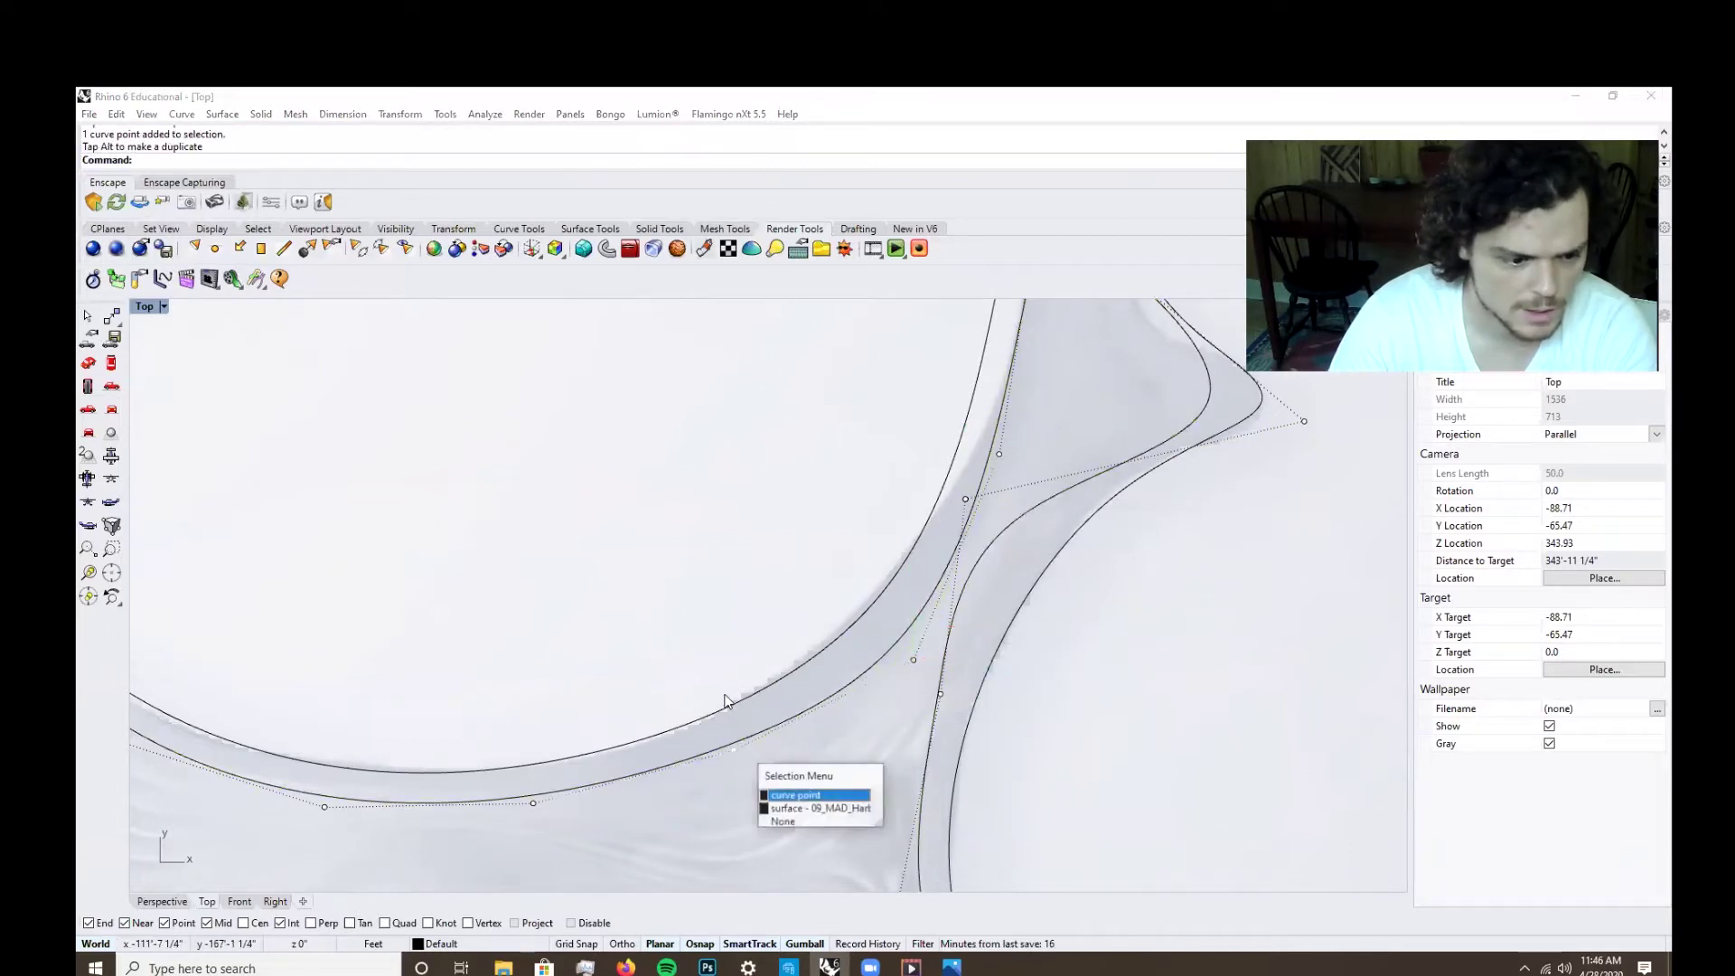
pyautogui.click(792, 793)
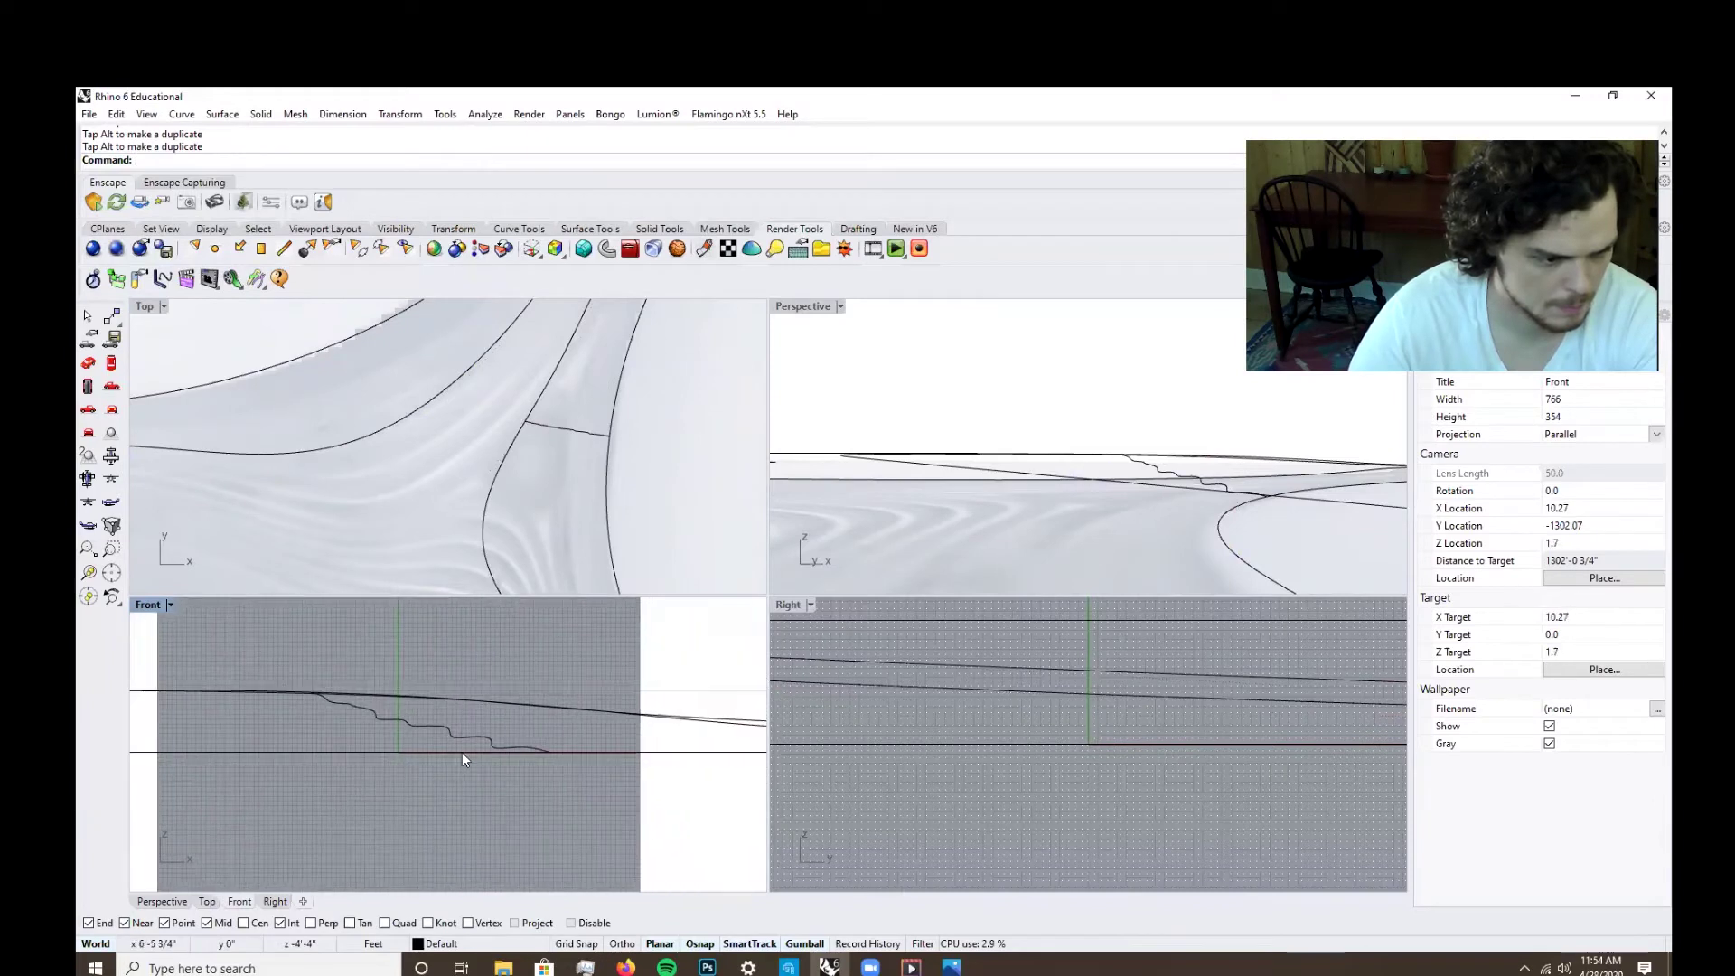
# Delete a surplus control point near the upper end of the stepped profile curve to smooth its first step.
pyautogui.click(473, 743)
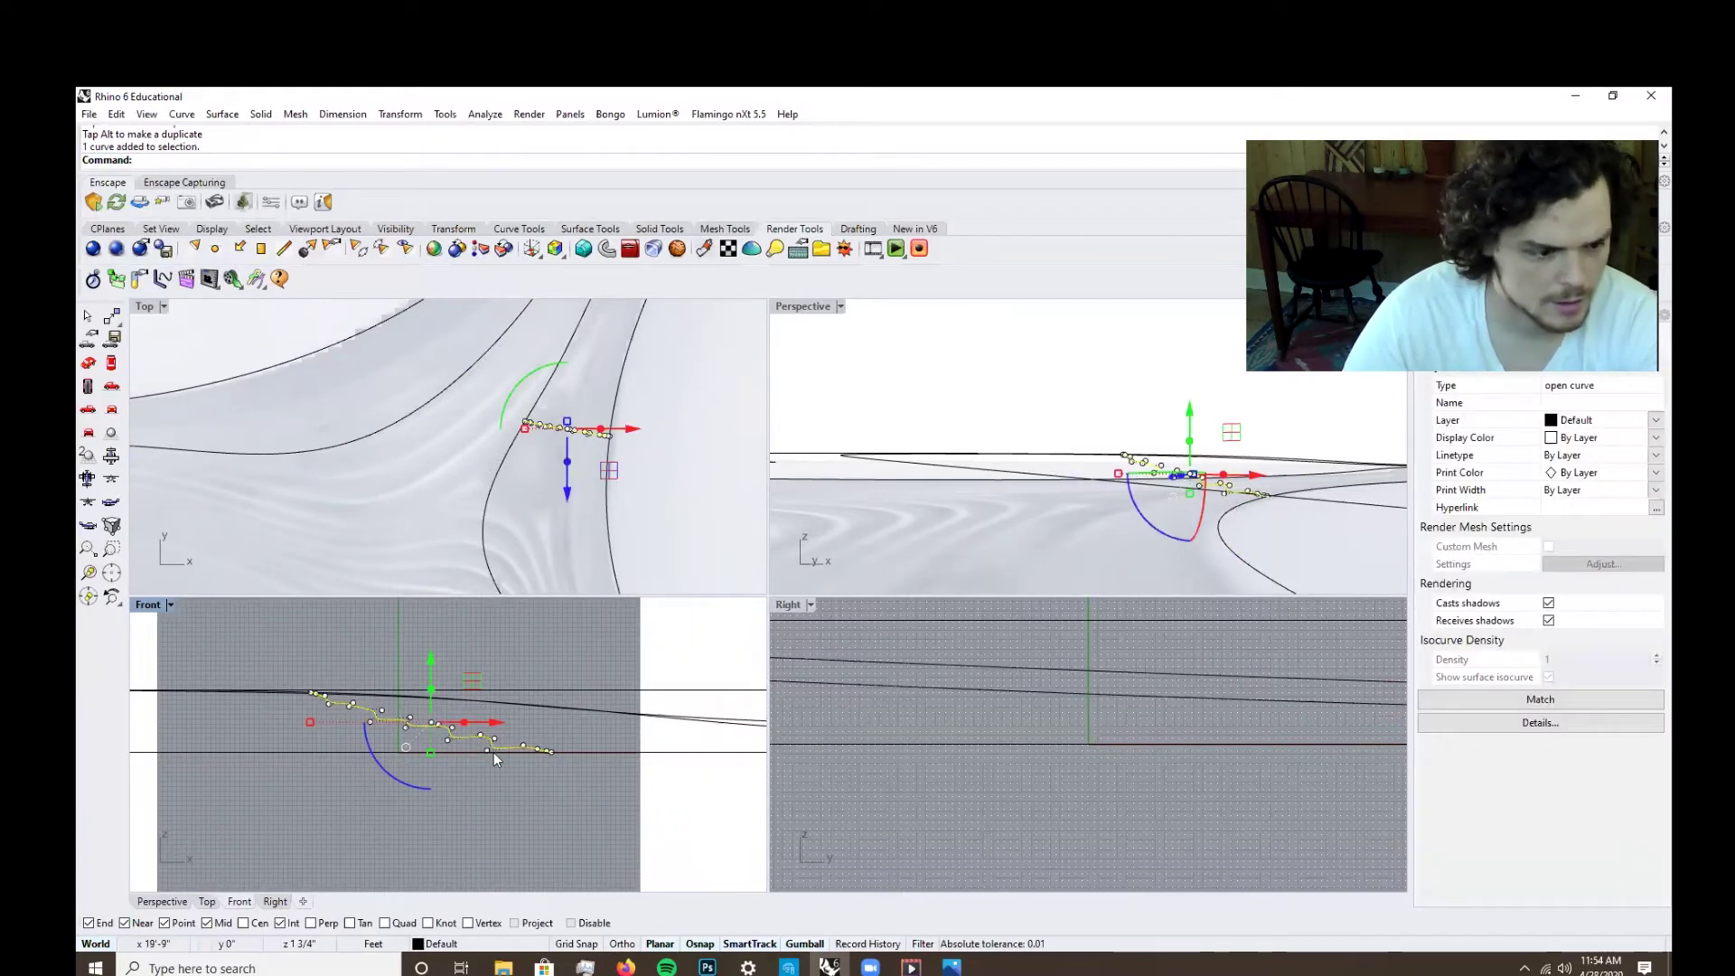
pyautogui.press('Escape')
pyautogui.press('Escape')
pyautogui.scroll(4, 418, 709)
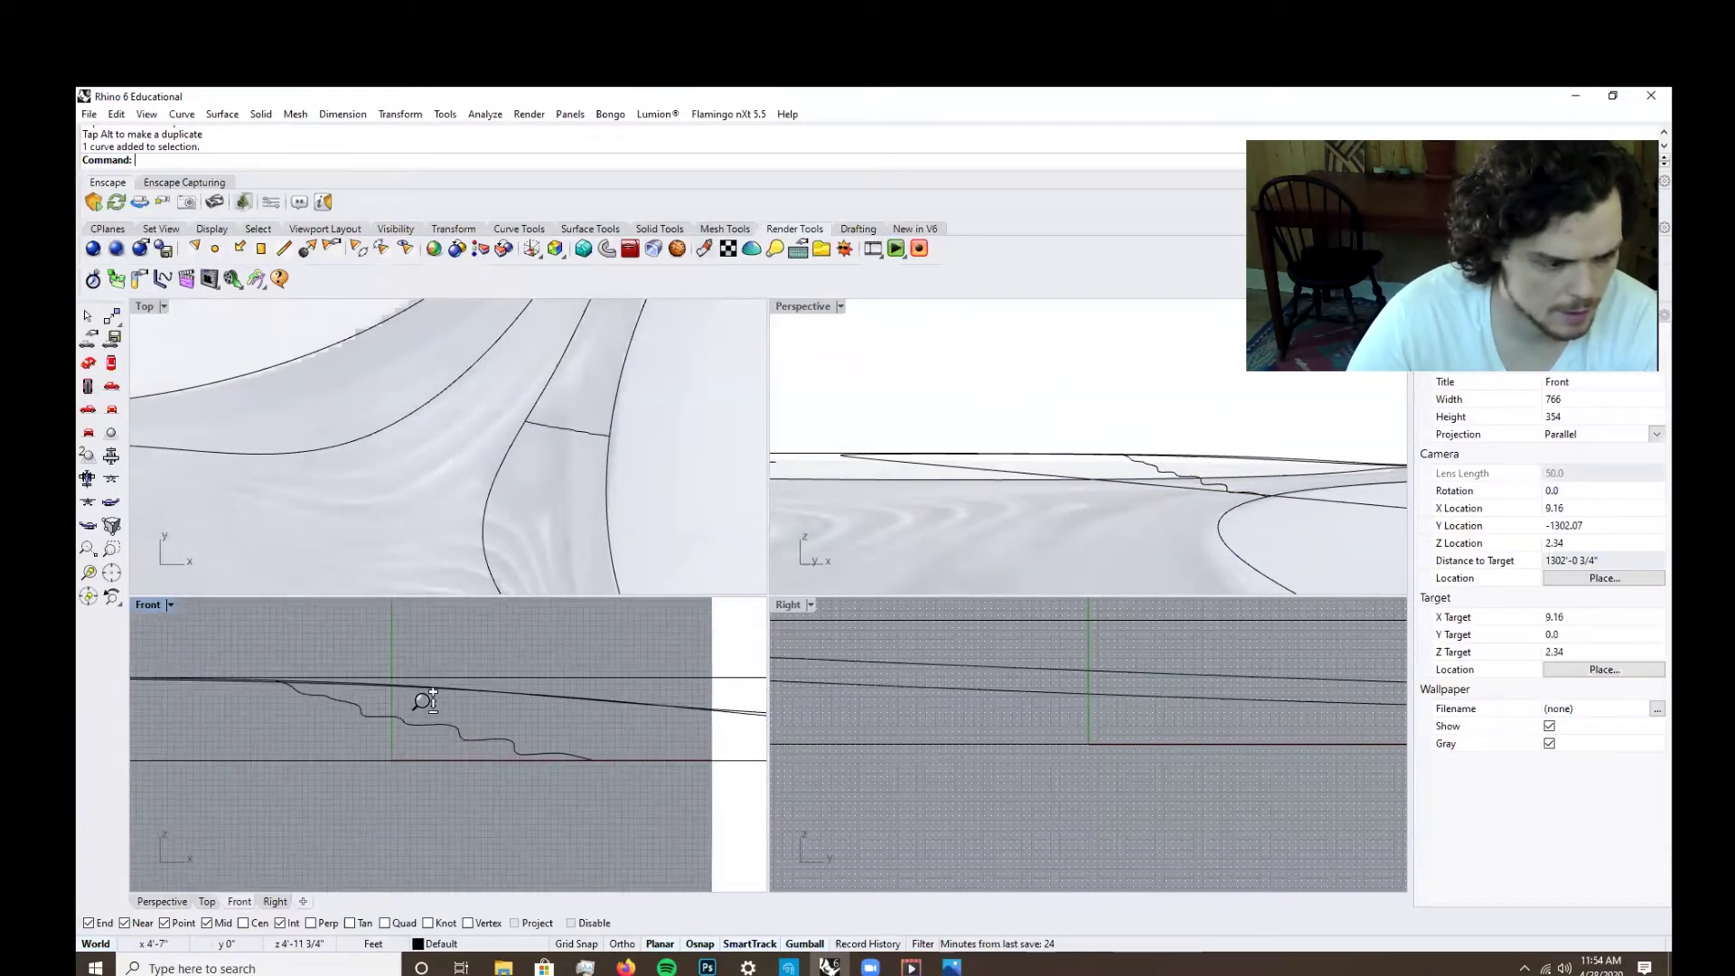
pyautogui.click(332, 695)
pyautogui.scroll(5, 277, 697)
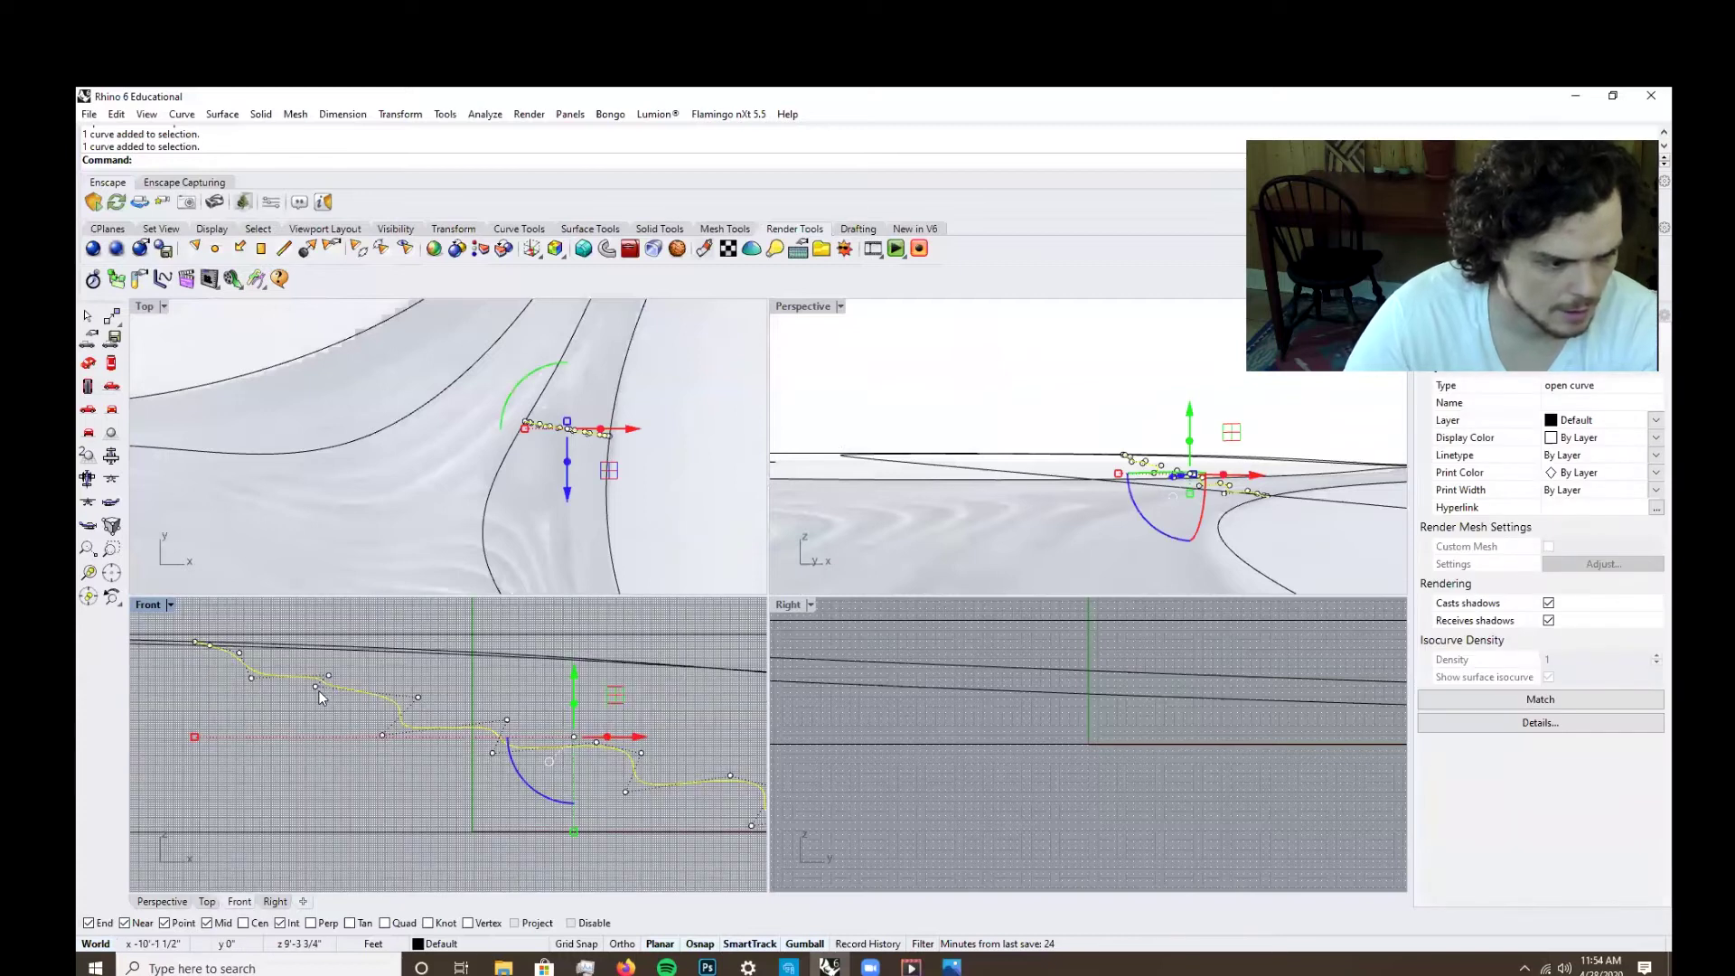
pyautogui.click(316, 687)
pyautogui.press('Delete')
pyautogui.press('Escape')
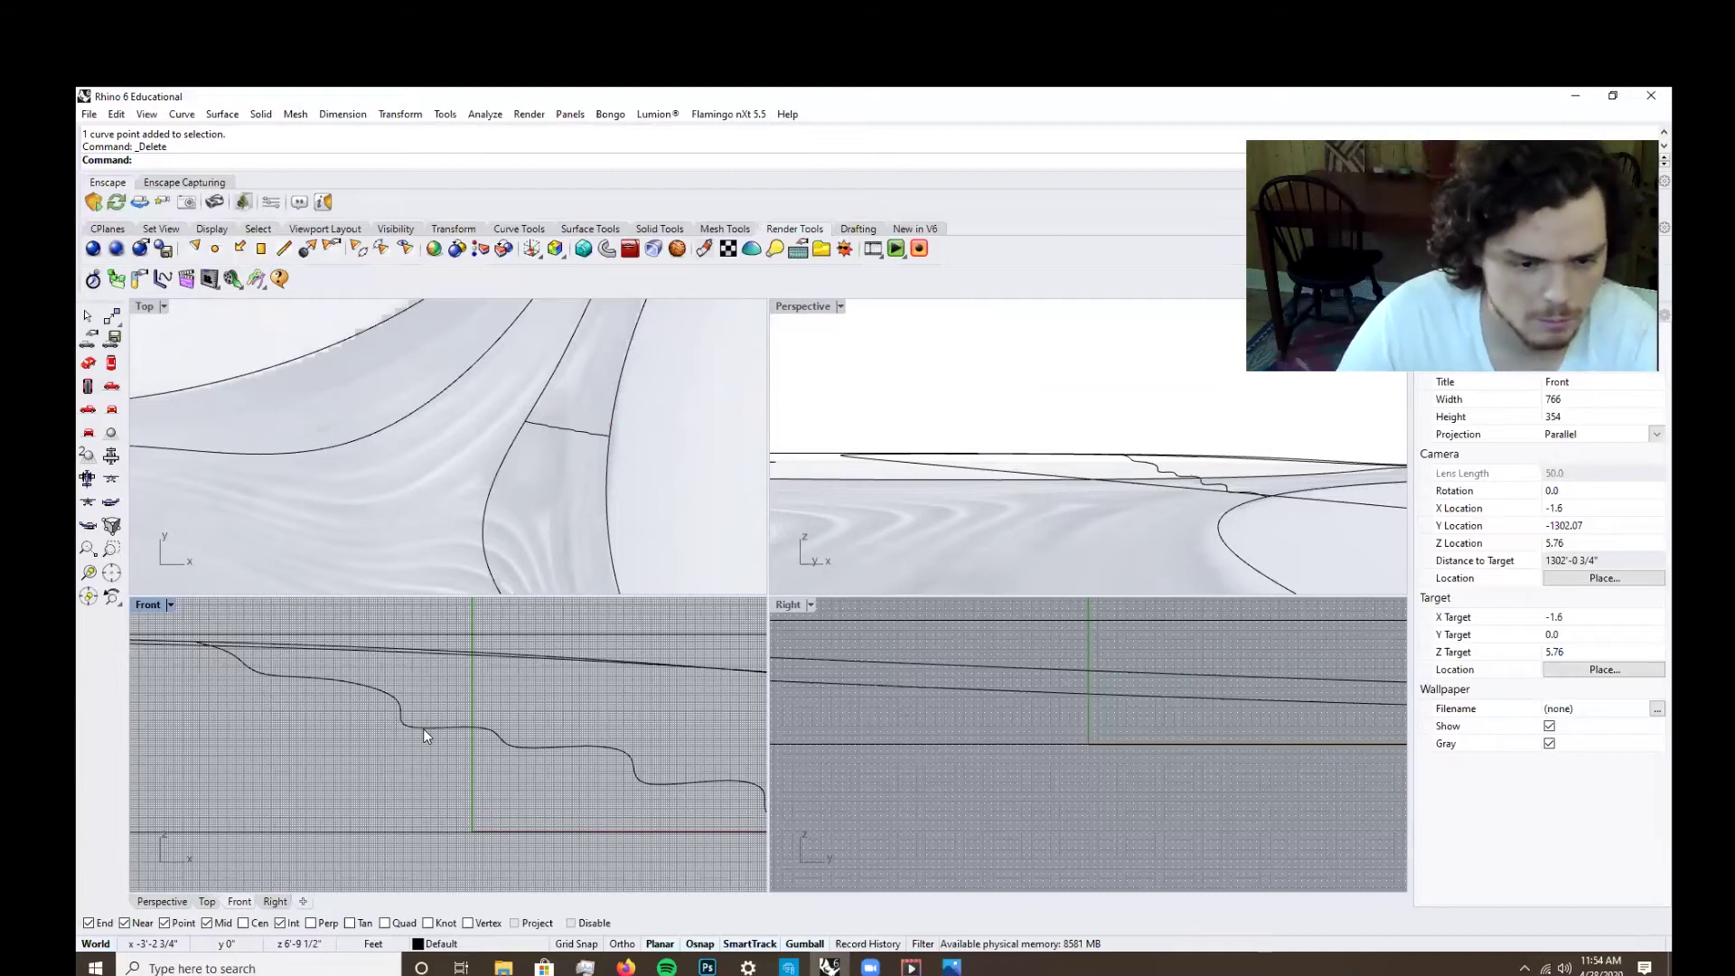
# Try a two-rail sweep of the stepped profile along the outer and inner outline curves.
pyautogui.click(506, 745)
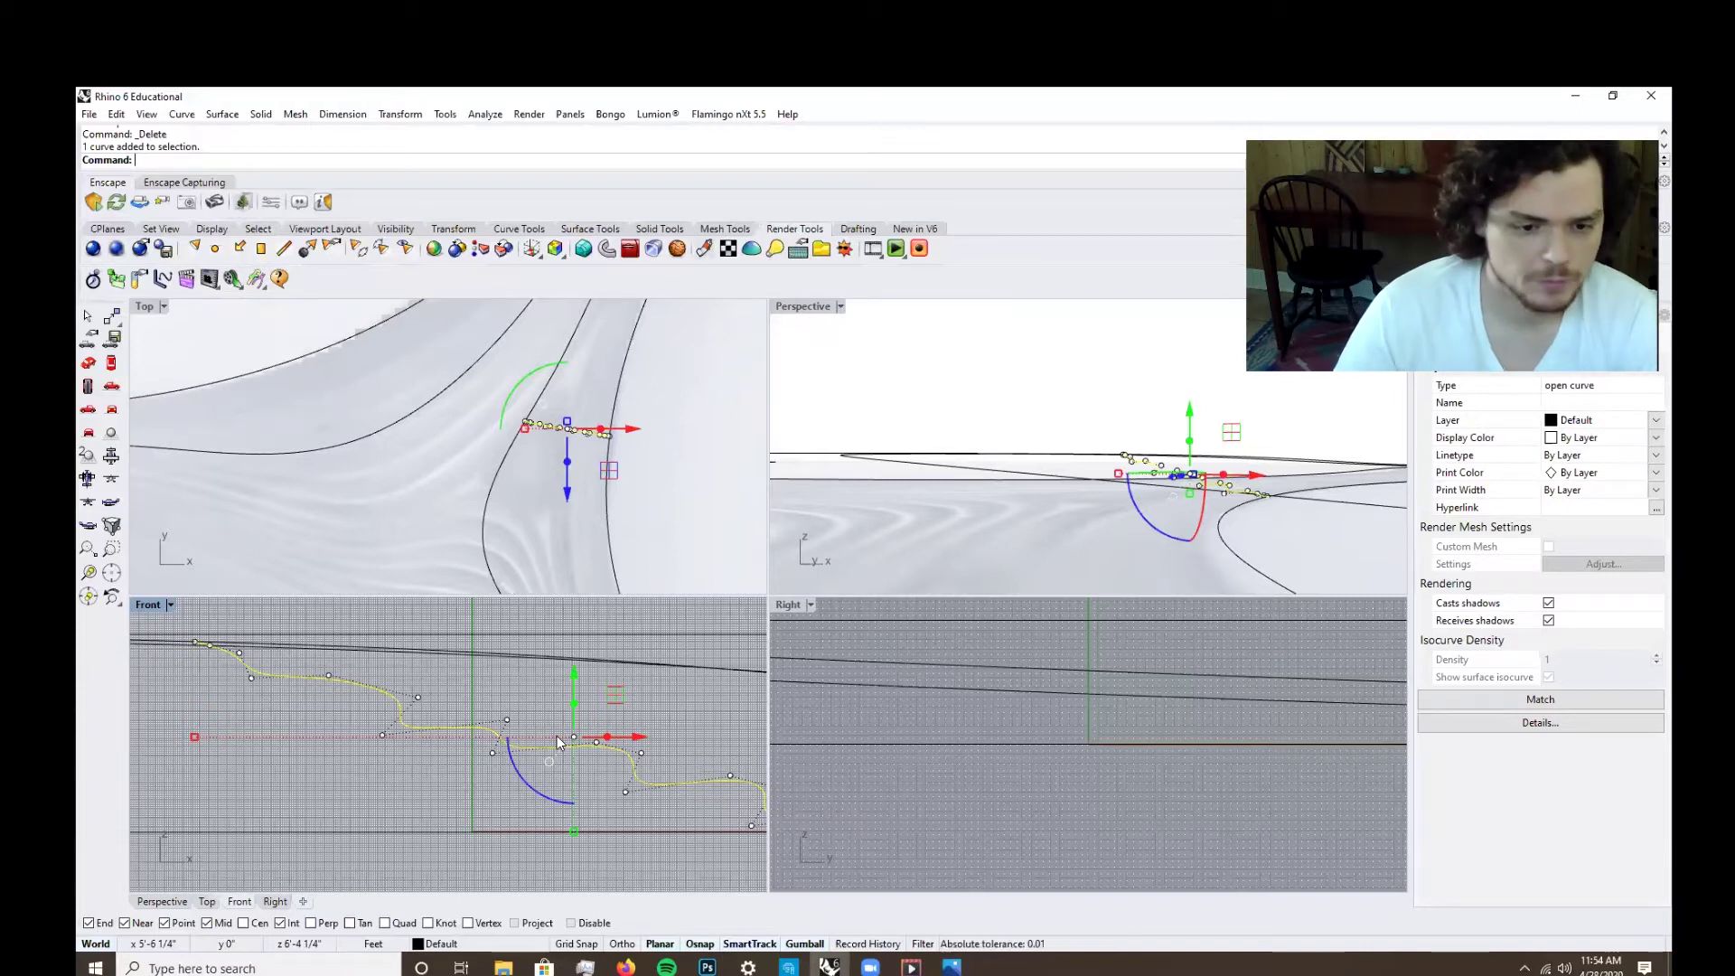
pyautogui.moveTo(1319, 434); pyautogui.dragTo(1265, 479, button='right')
pyautogui.click(1258, 469)
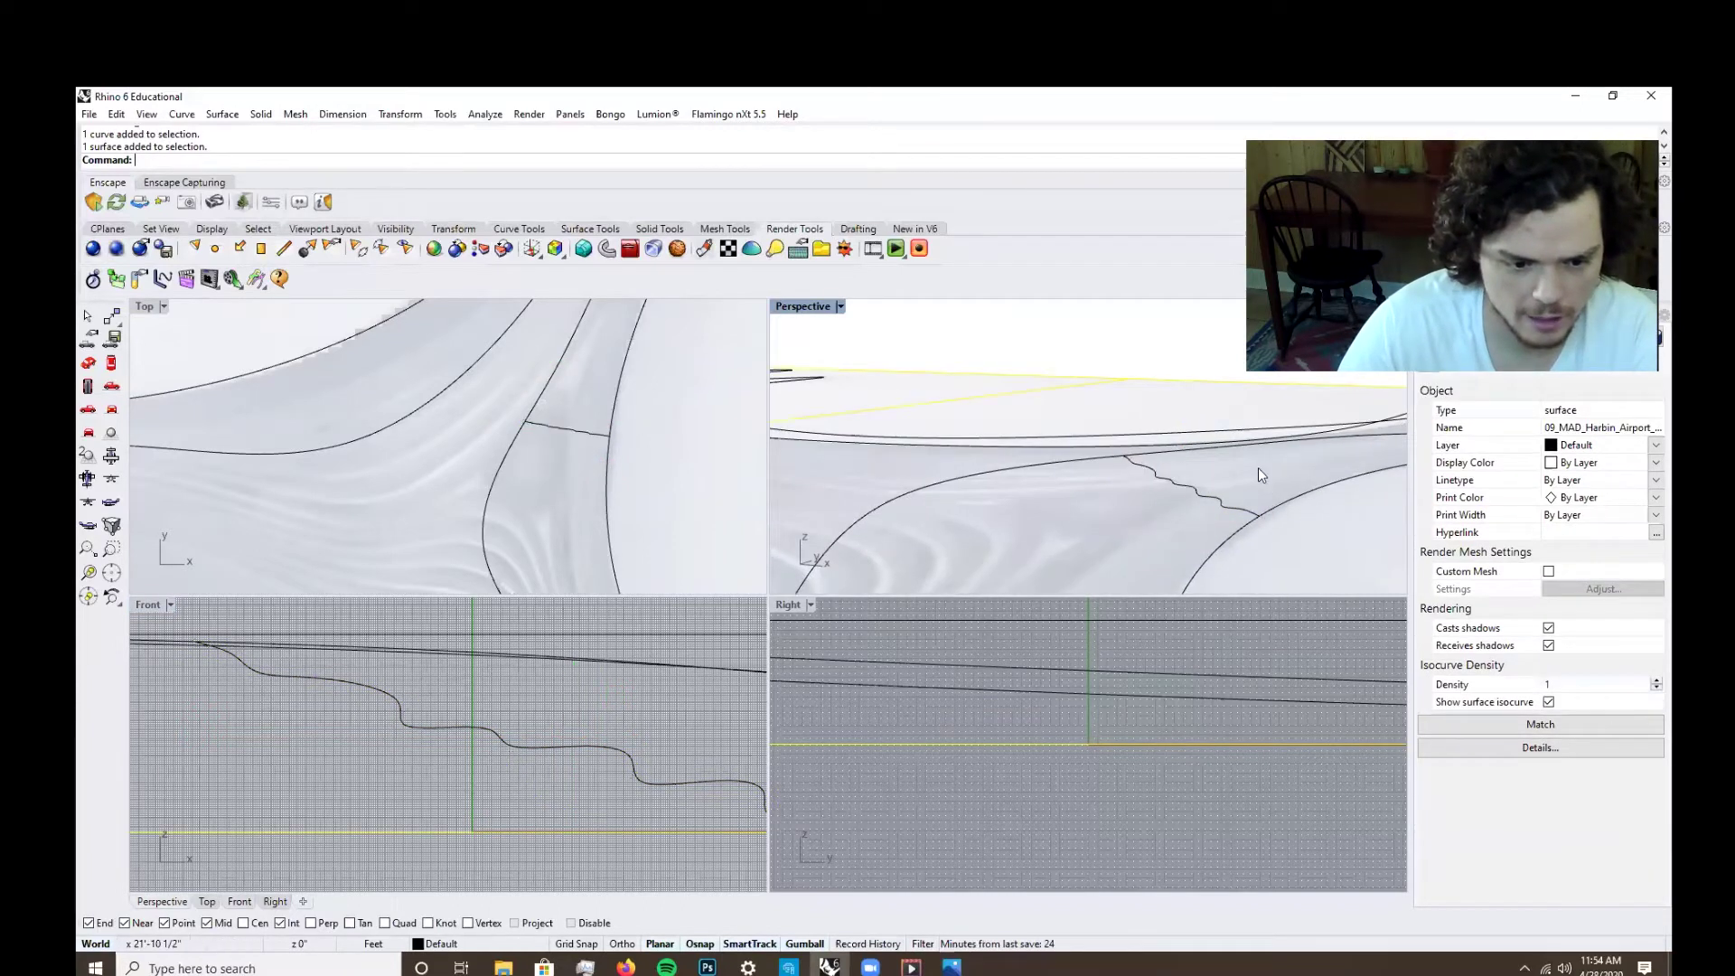
pyautogui.click(1301, 550)
pyautogui.write('Sweep2')
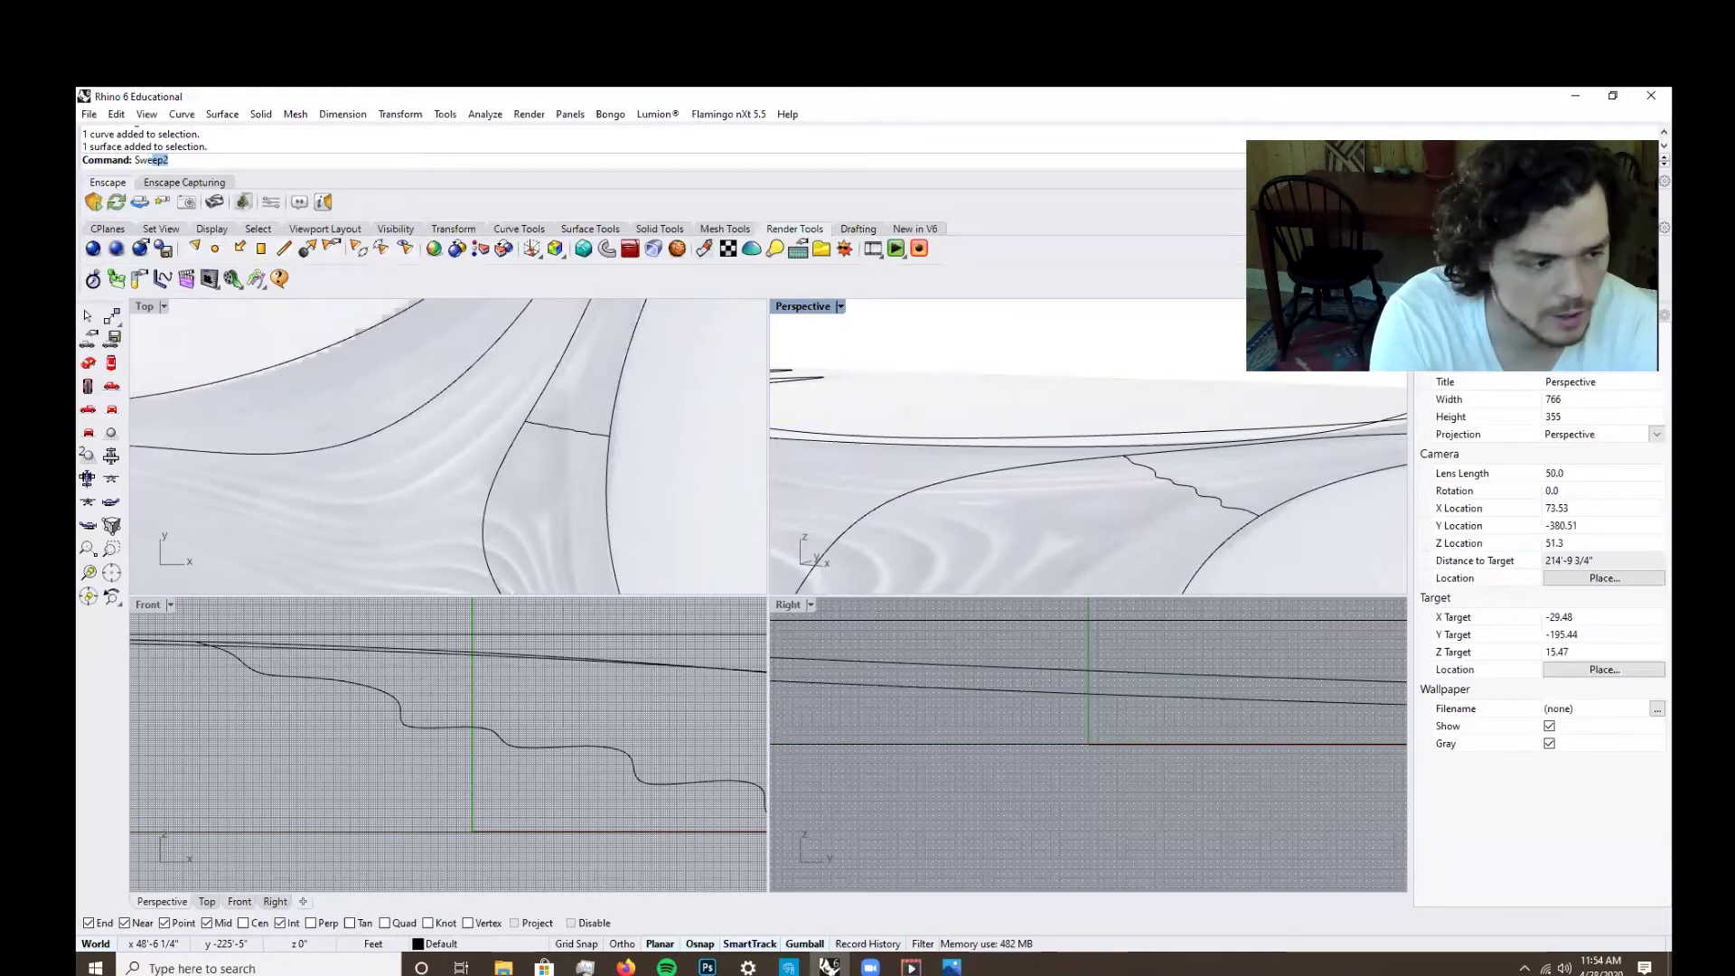
pyautogui.press('Return')
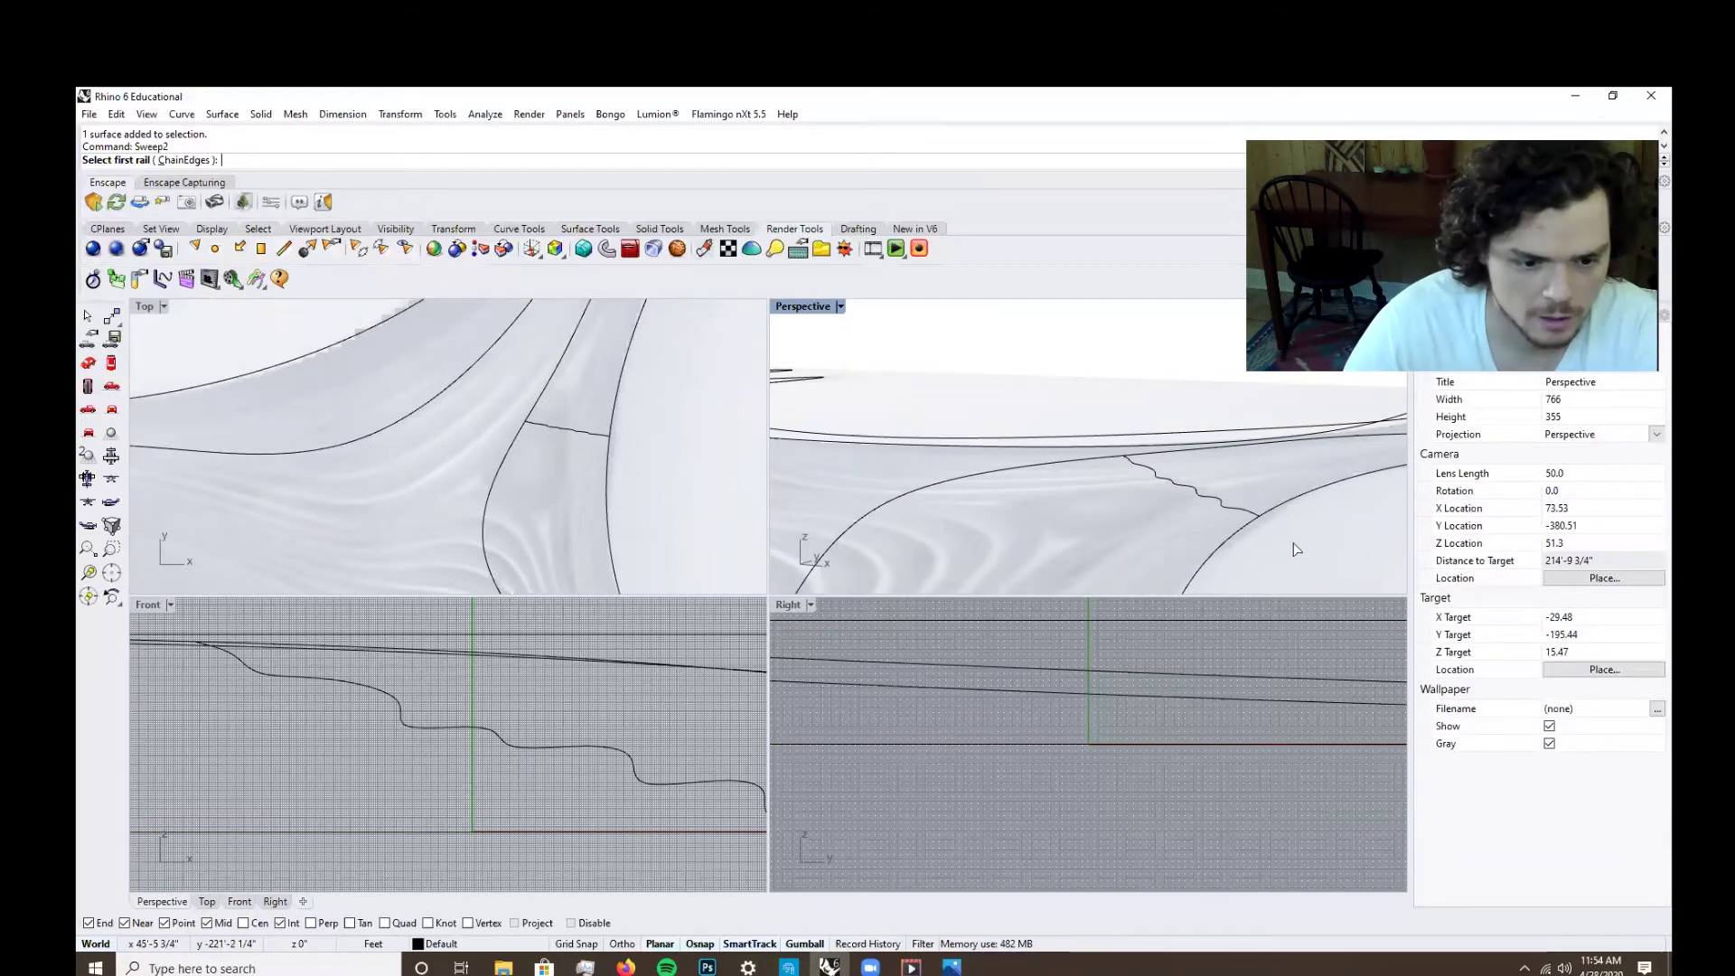
pyautogui.click(1287, 499)
pyautogui.click(1236, 449)
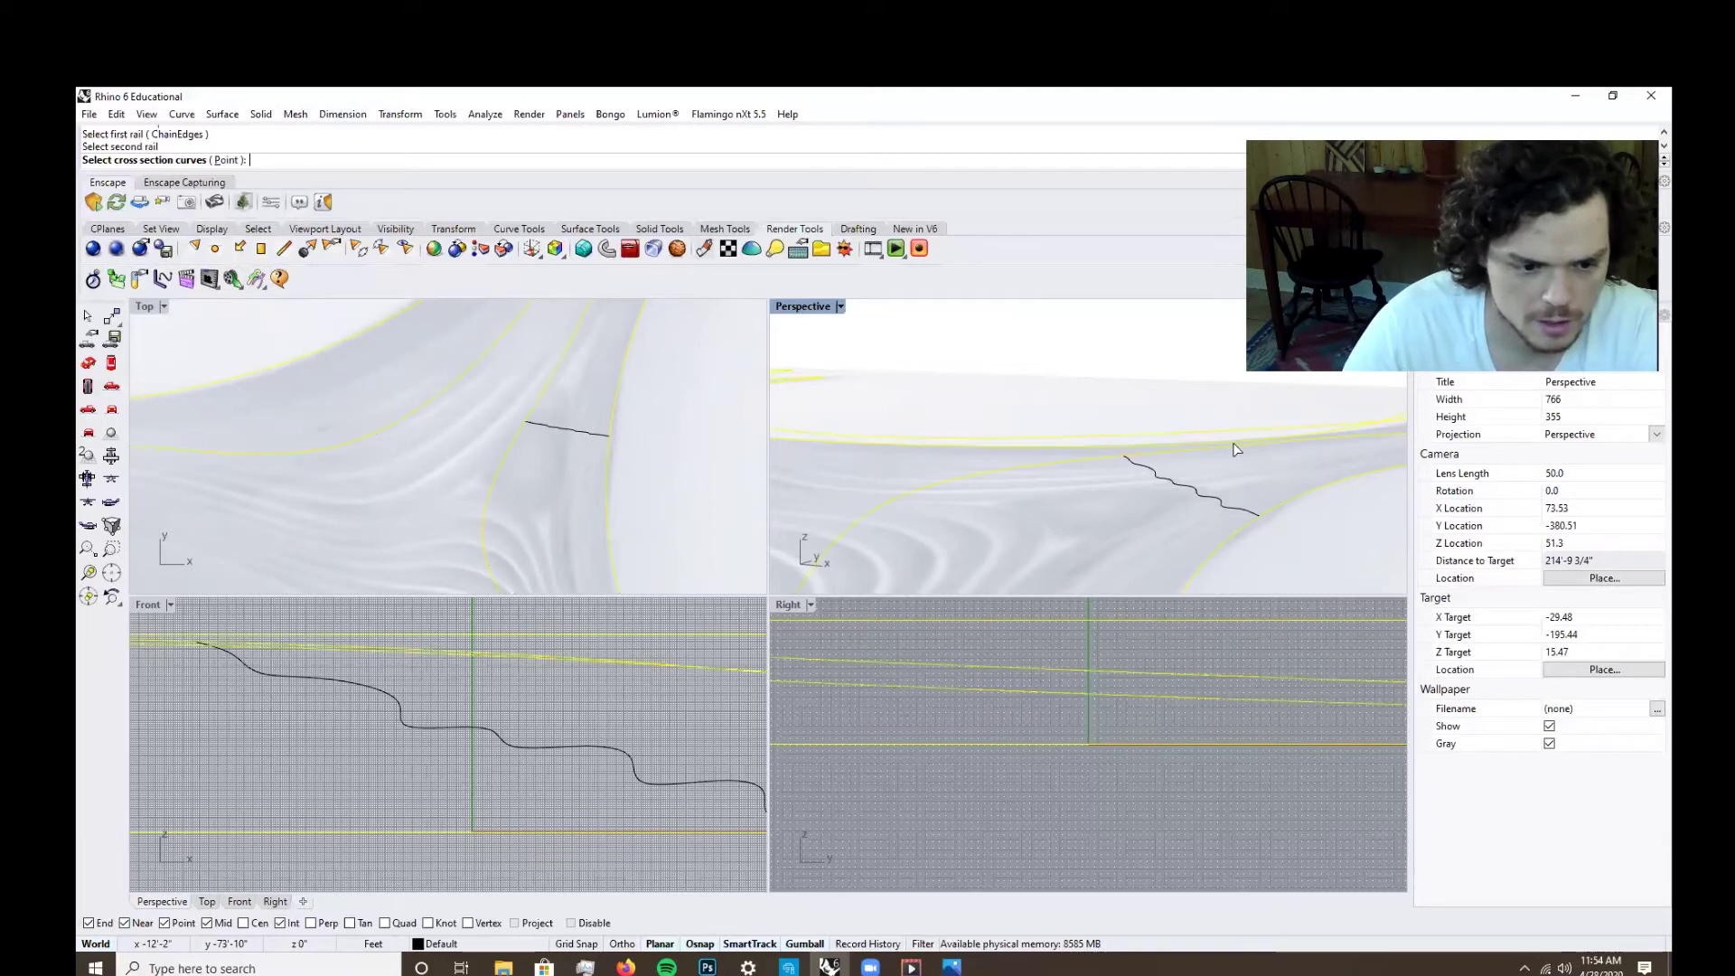
pyautogui.click(1227, 509)
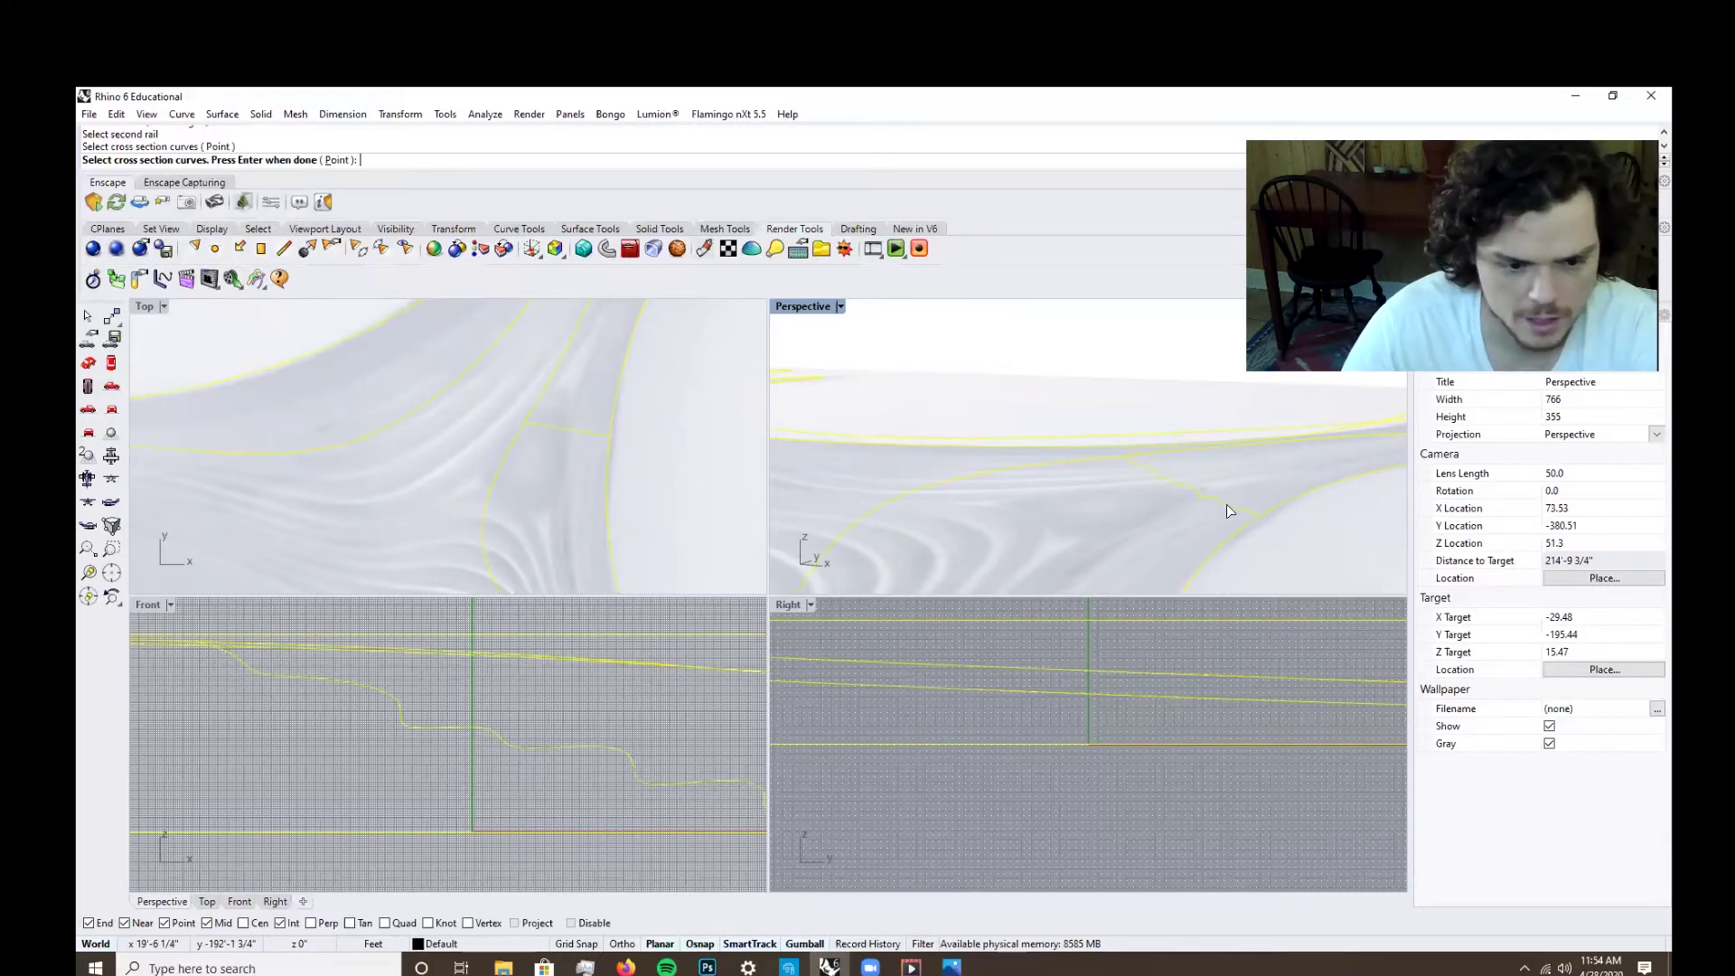
pyautogui.press('Return')
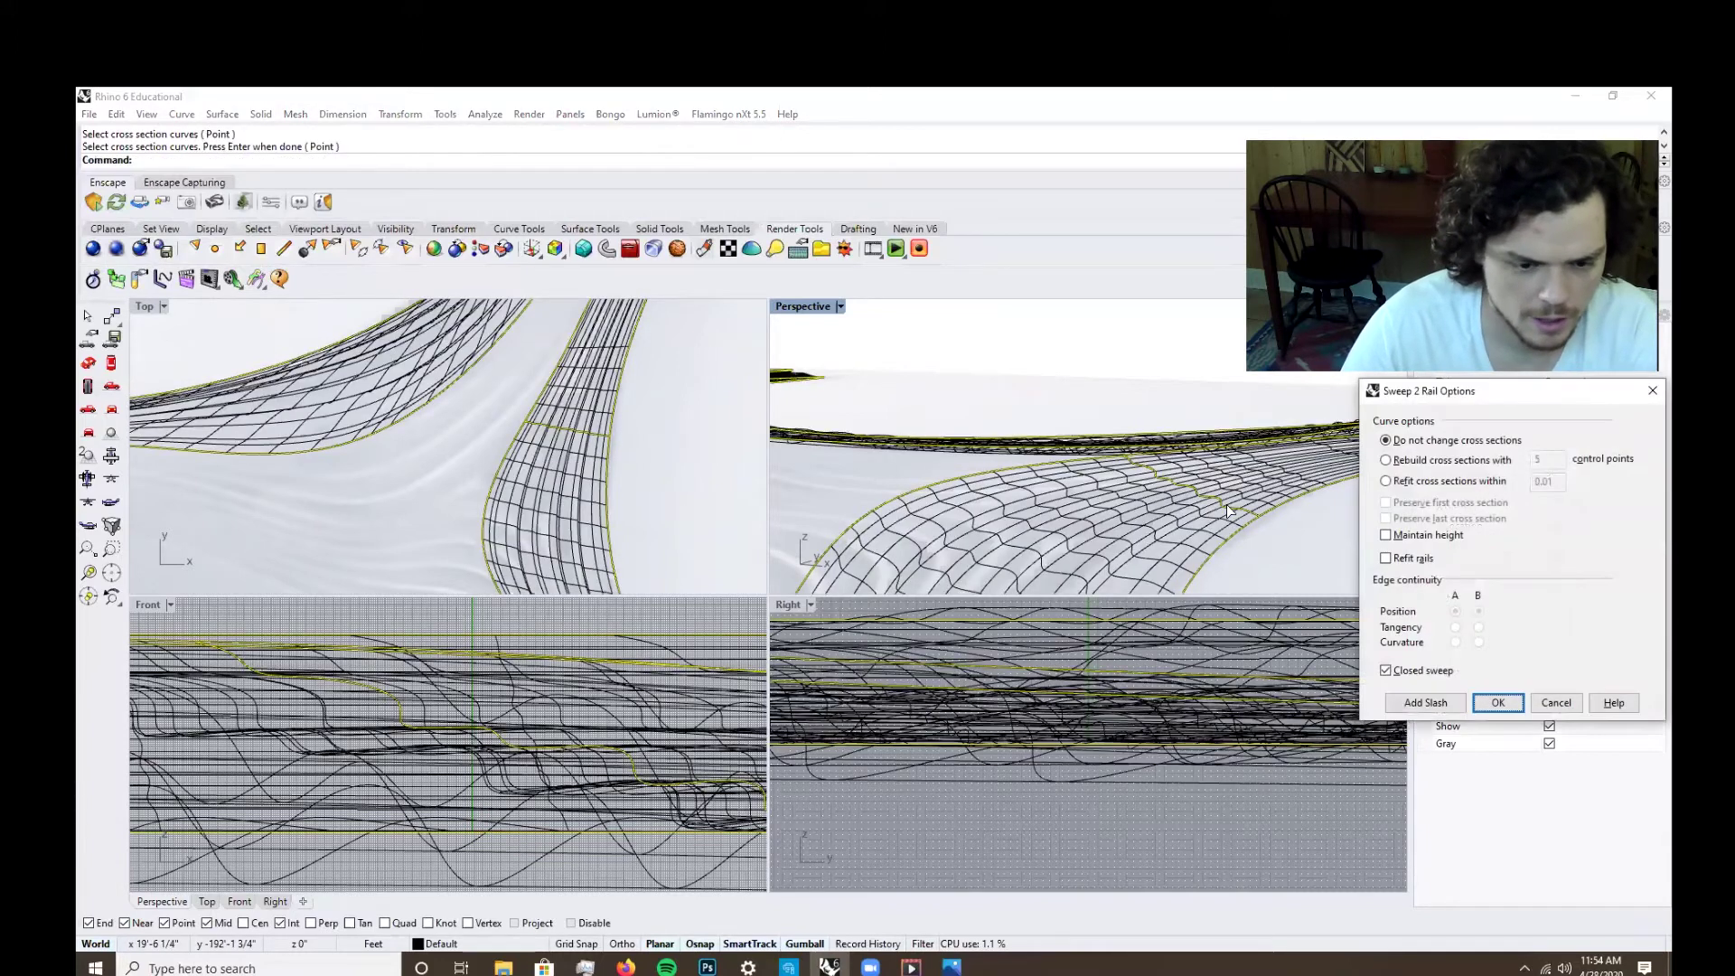
# Preview the sweep with cross sections rebuilt to 5 control points, return to unchanged cross sections, try Maintain height, and create the surface.
pyautogui.moveTo(1266, 526); pyautogui.dragTo(1121, 542, button='right')
pyautogui.keyDown('ctrl'); pyautogui.moveTo(1292, 554); pyautogui.dragTo(1310, 514, button='right'); pyautogui.keyUp('ctrl')
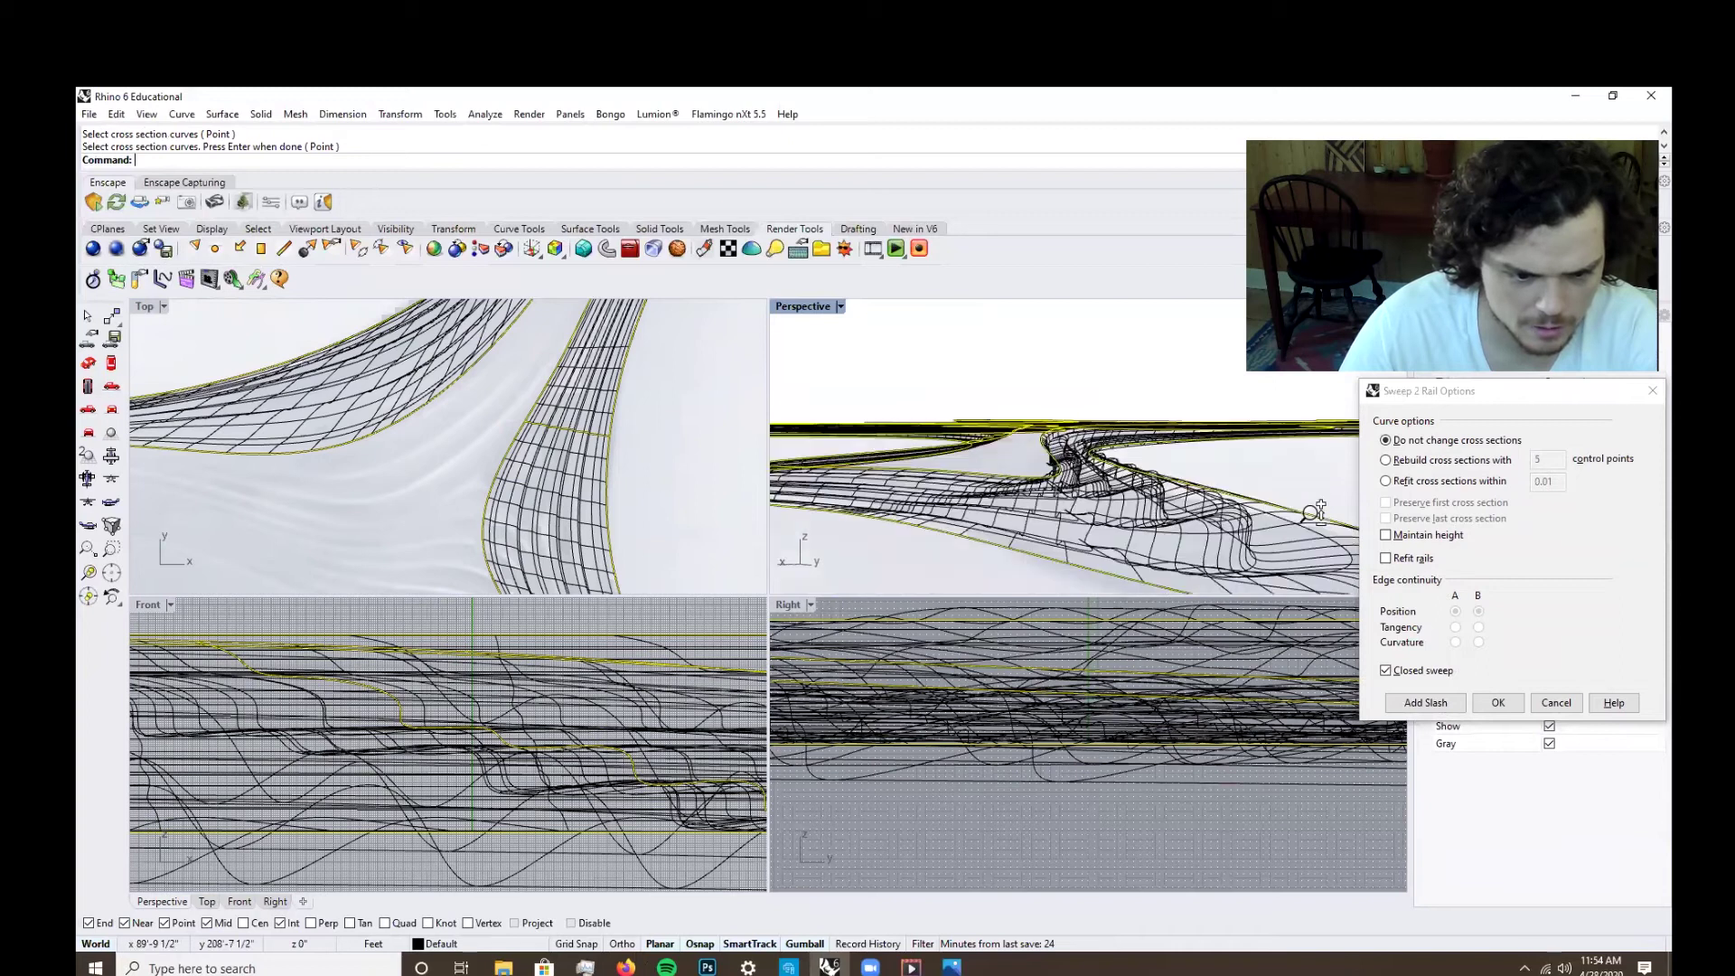
pyautogui.scroll(4, 1315, 512)
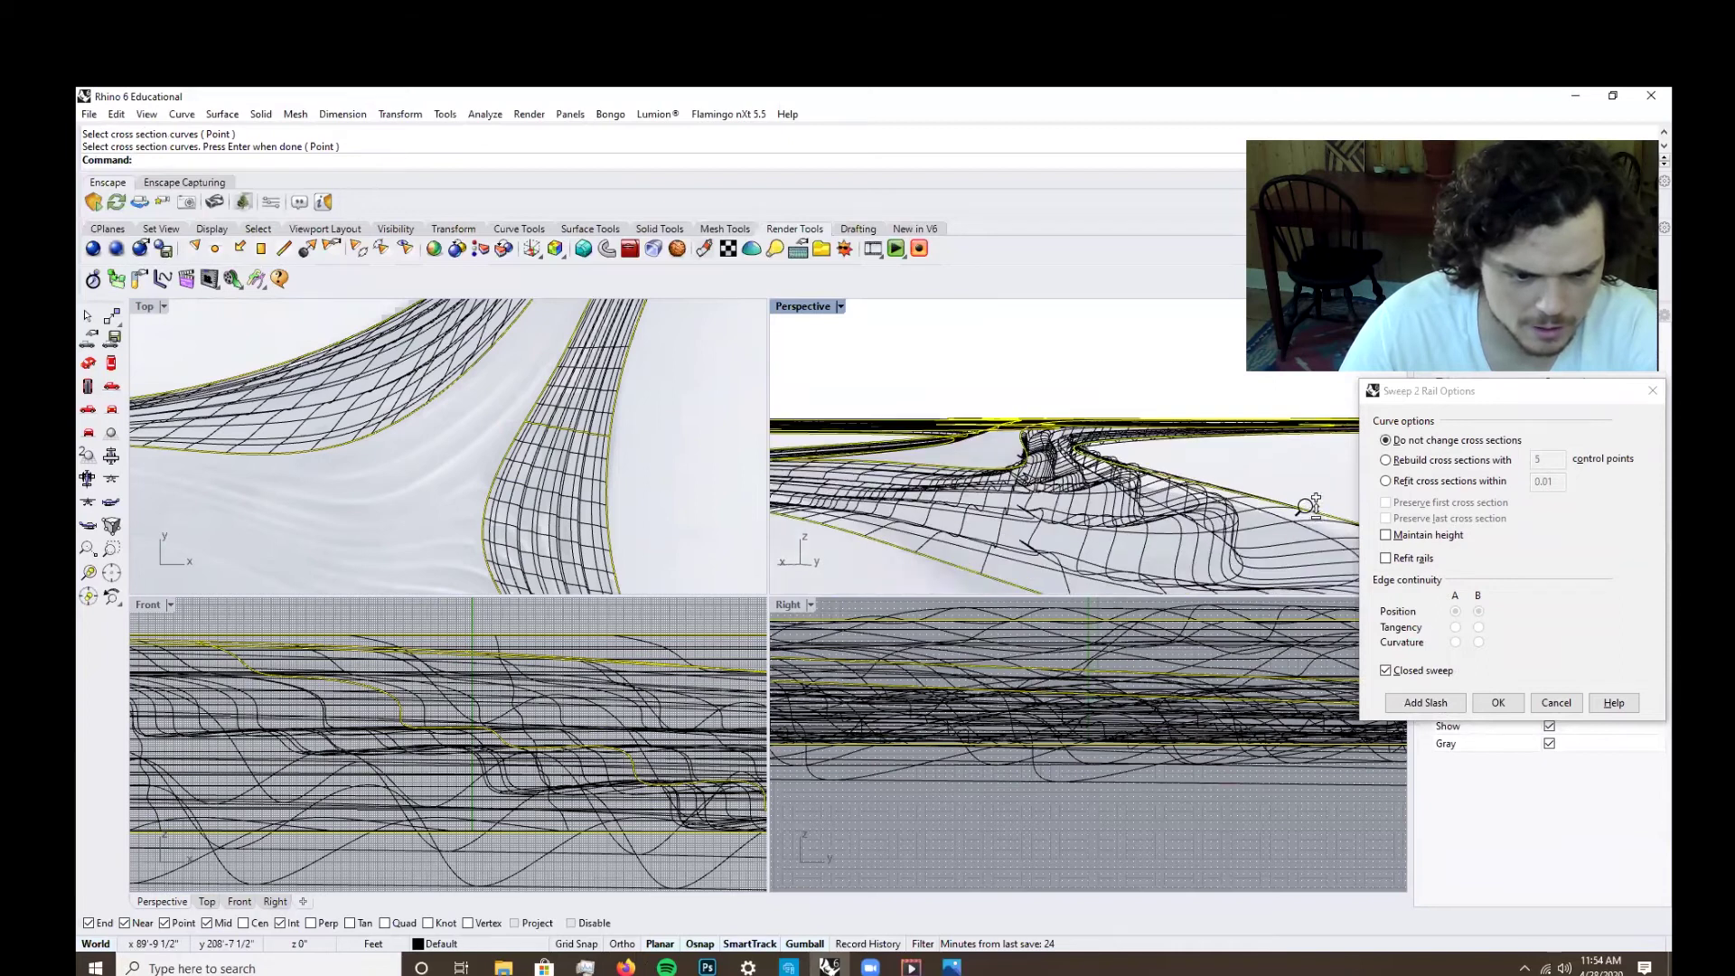
pyautogui.click(1416, 466)
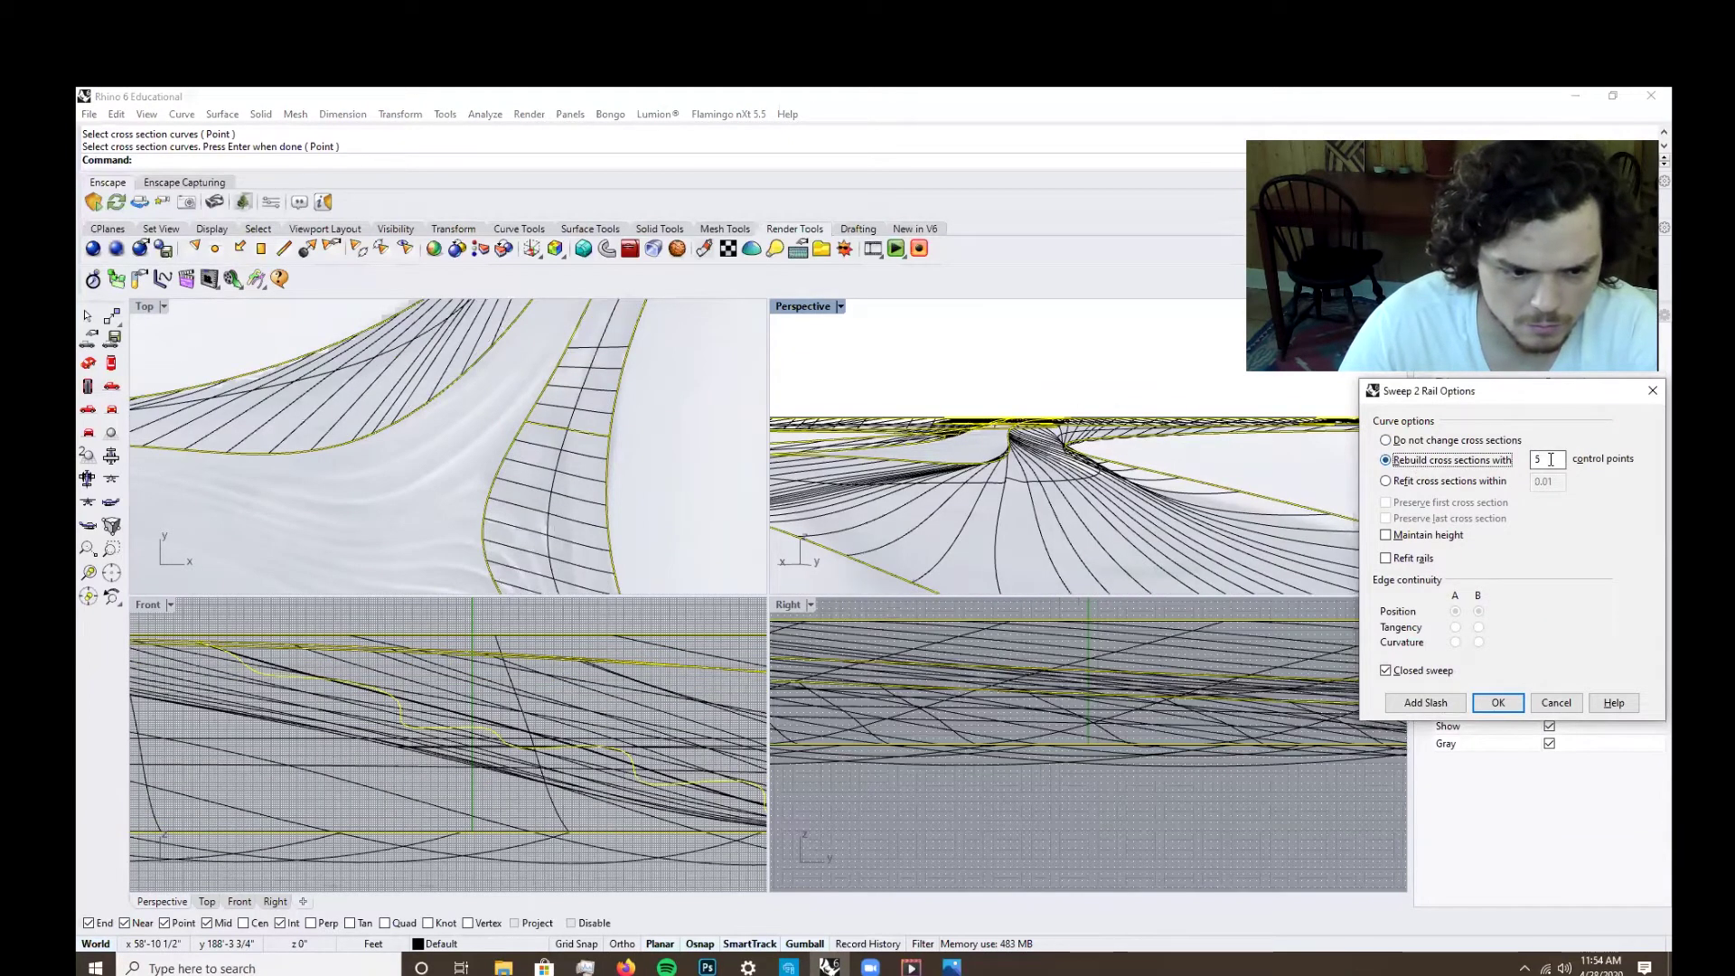
pyautogui.moveTo(942, 480); pyautogui.dragTo(1012, 477, button='right')
pyautogui.click(1472, 443)
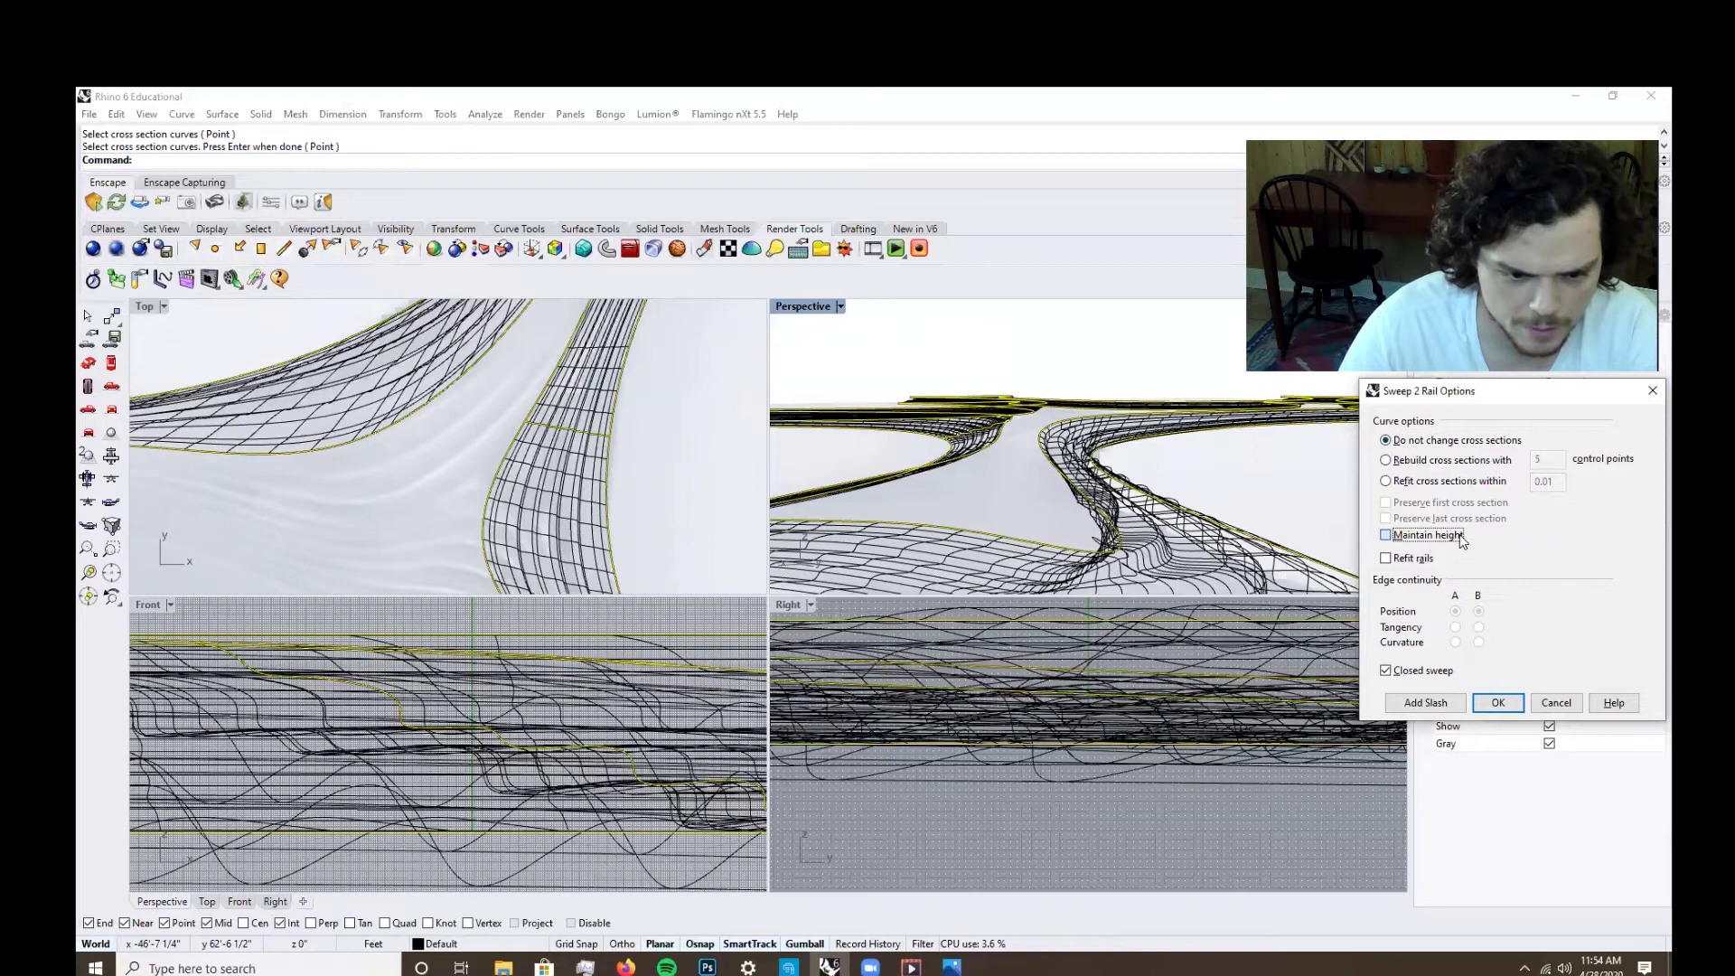
pyautogui.click(1428, 535)
pyautogui.moveTo(1054, 493); pyautogui.dragTo(1018, 480, button='right')
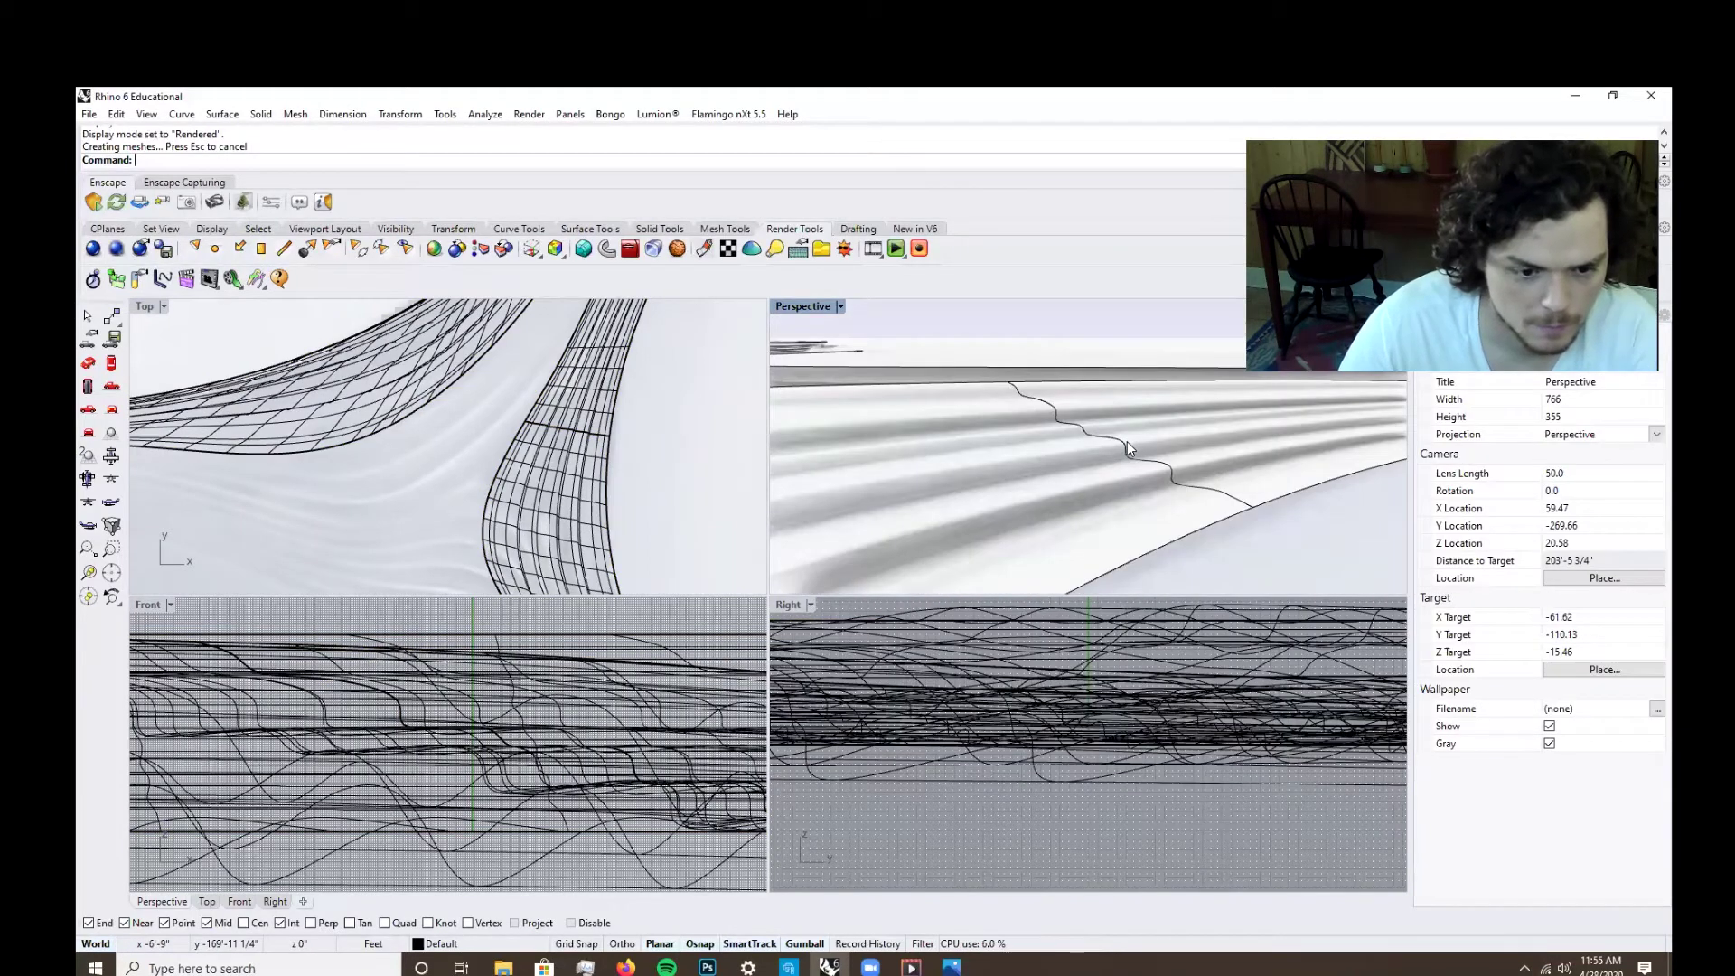
# Undo the two-rail sweep and turn on Record History.
pyautogui.hotkey('ctrl', 'z')
pyautogui.click(1126, 441)
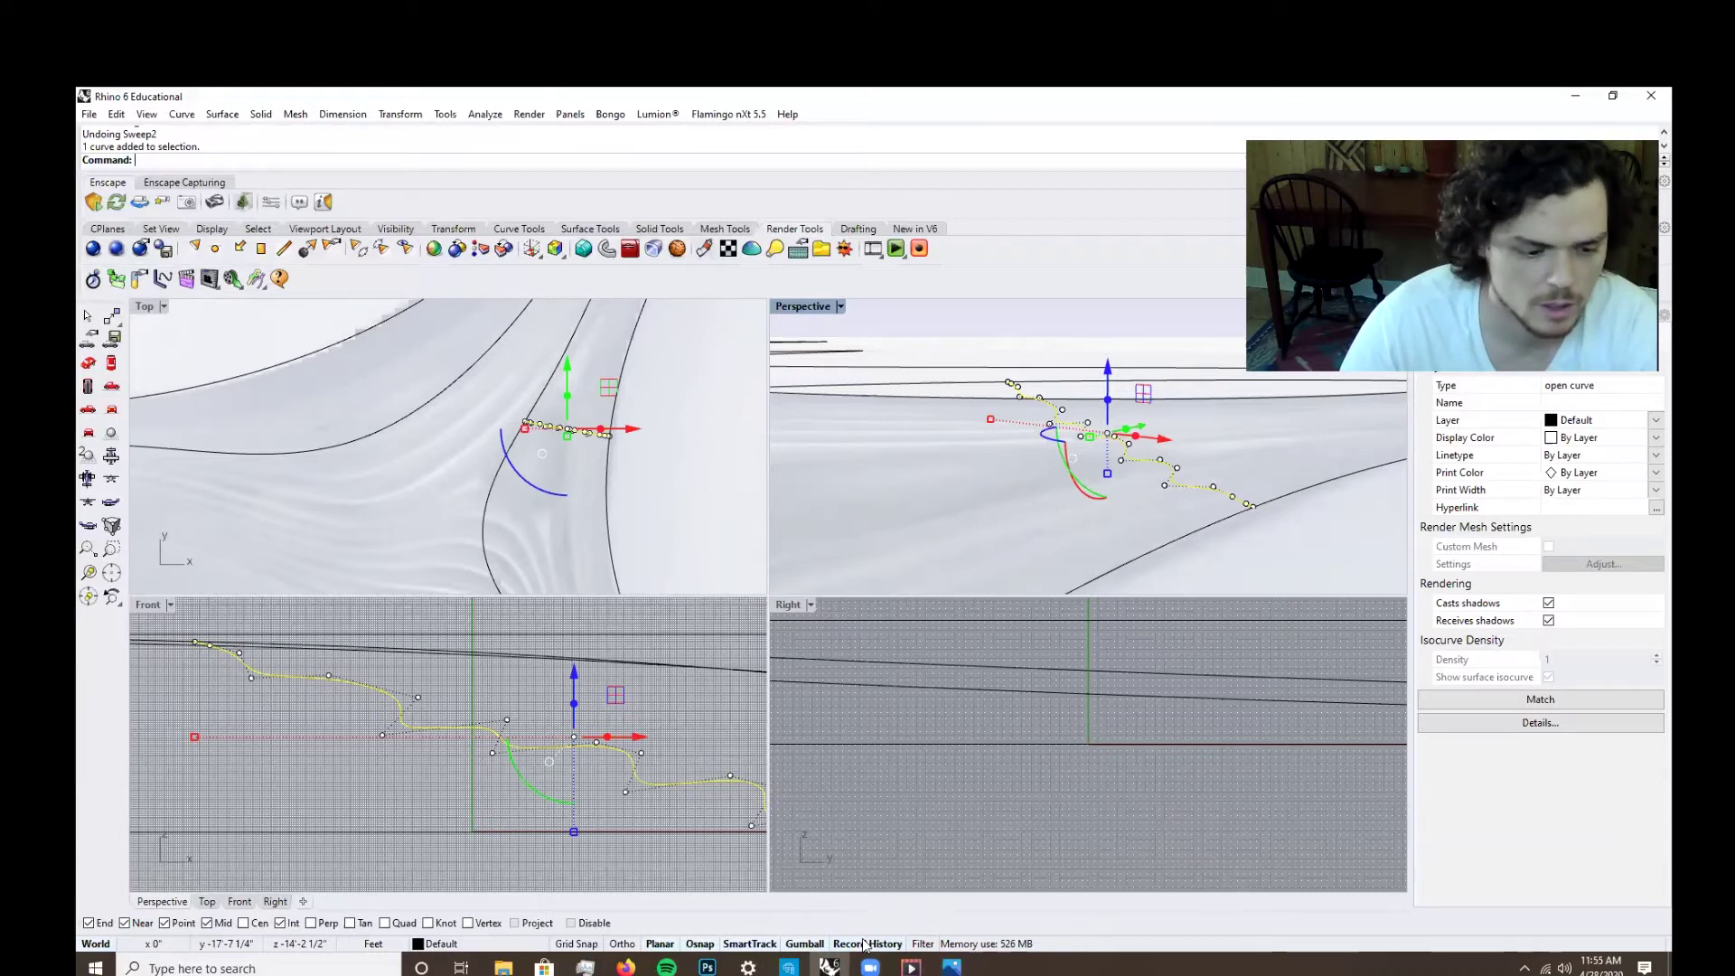
pyautogui.click(1317, 519)
pyautogui.press('Escape')
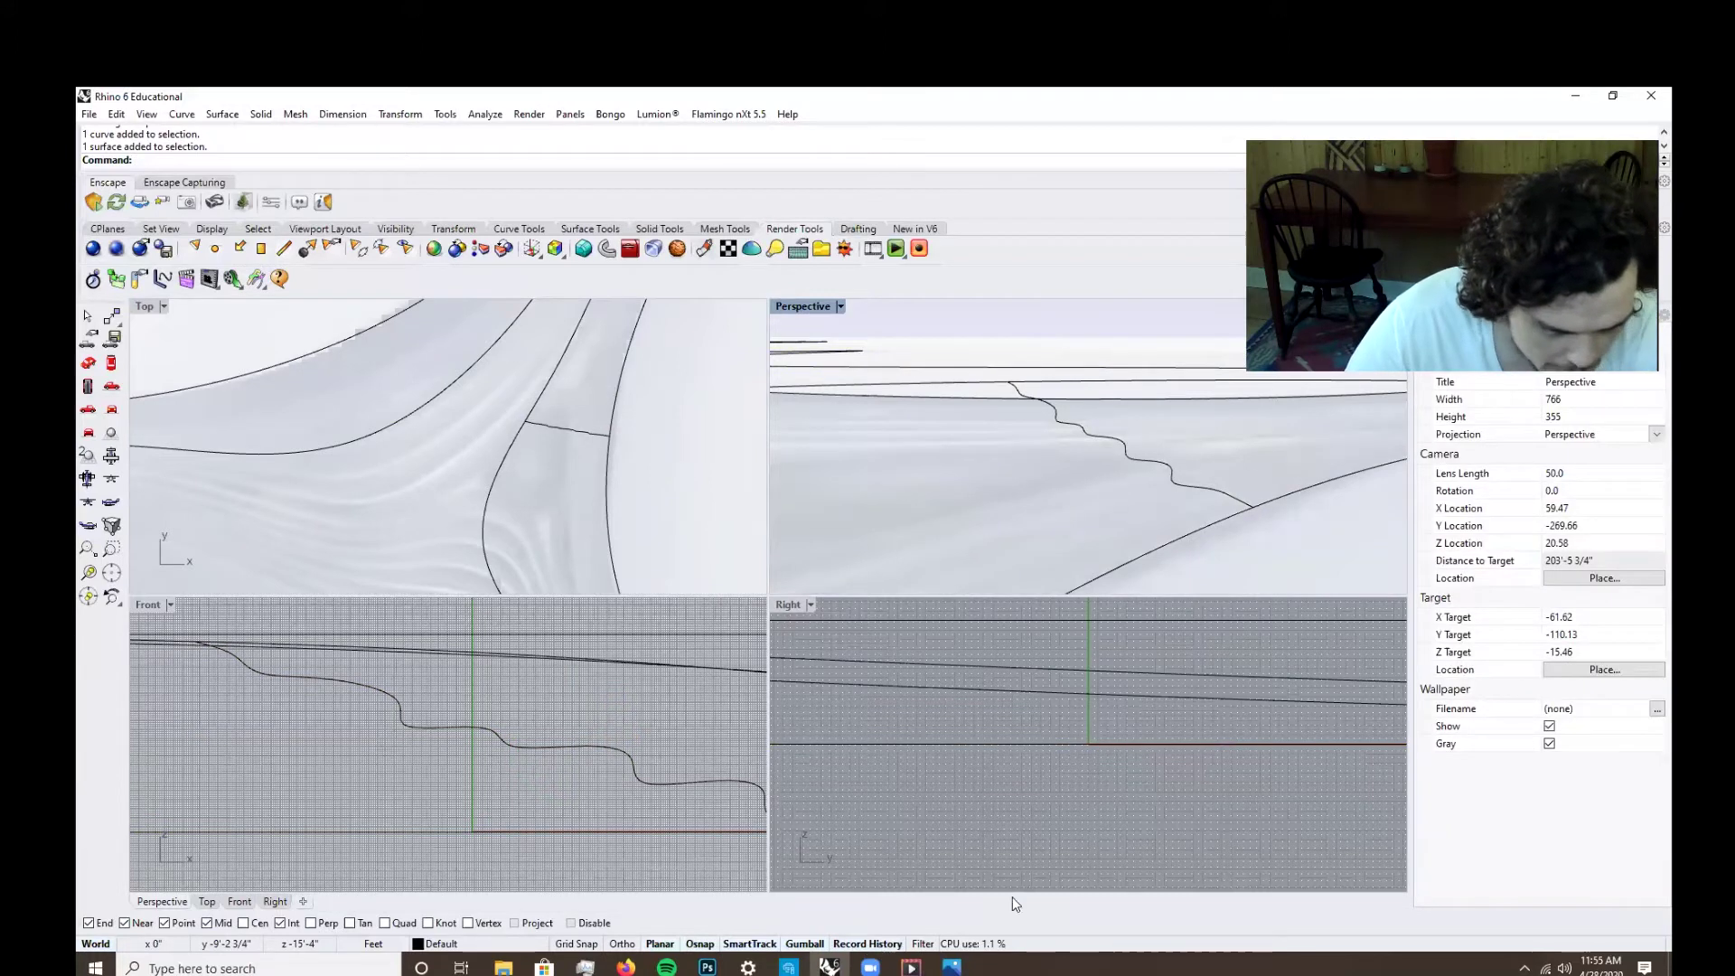
# Start a history-recorded two-rail sweep using the outer and inner outlines as rails and the stepped profile as cross section.
pyautogui.write('Sweep2')
pyautogui.press('Return')
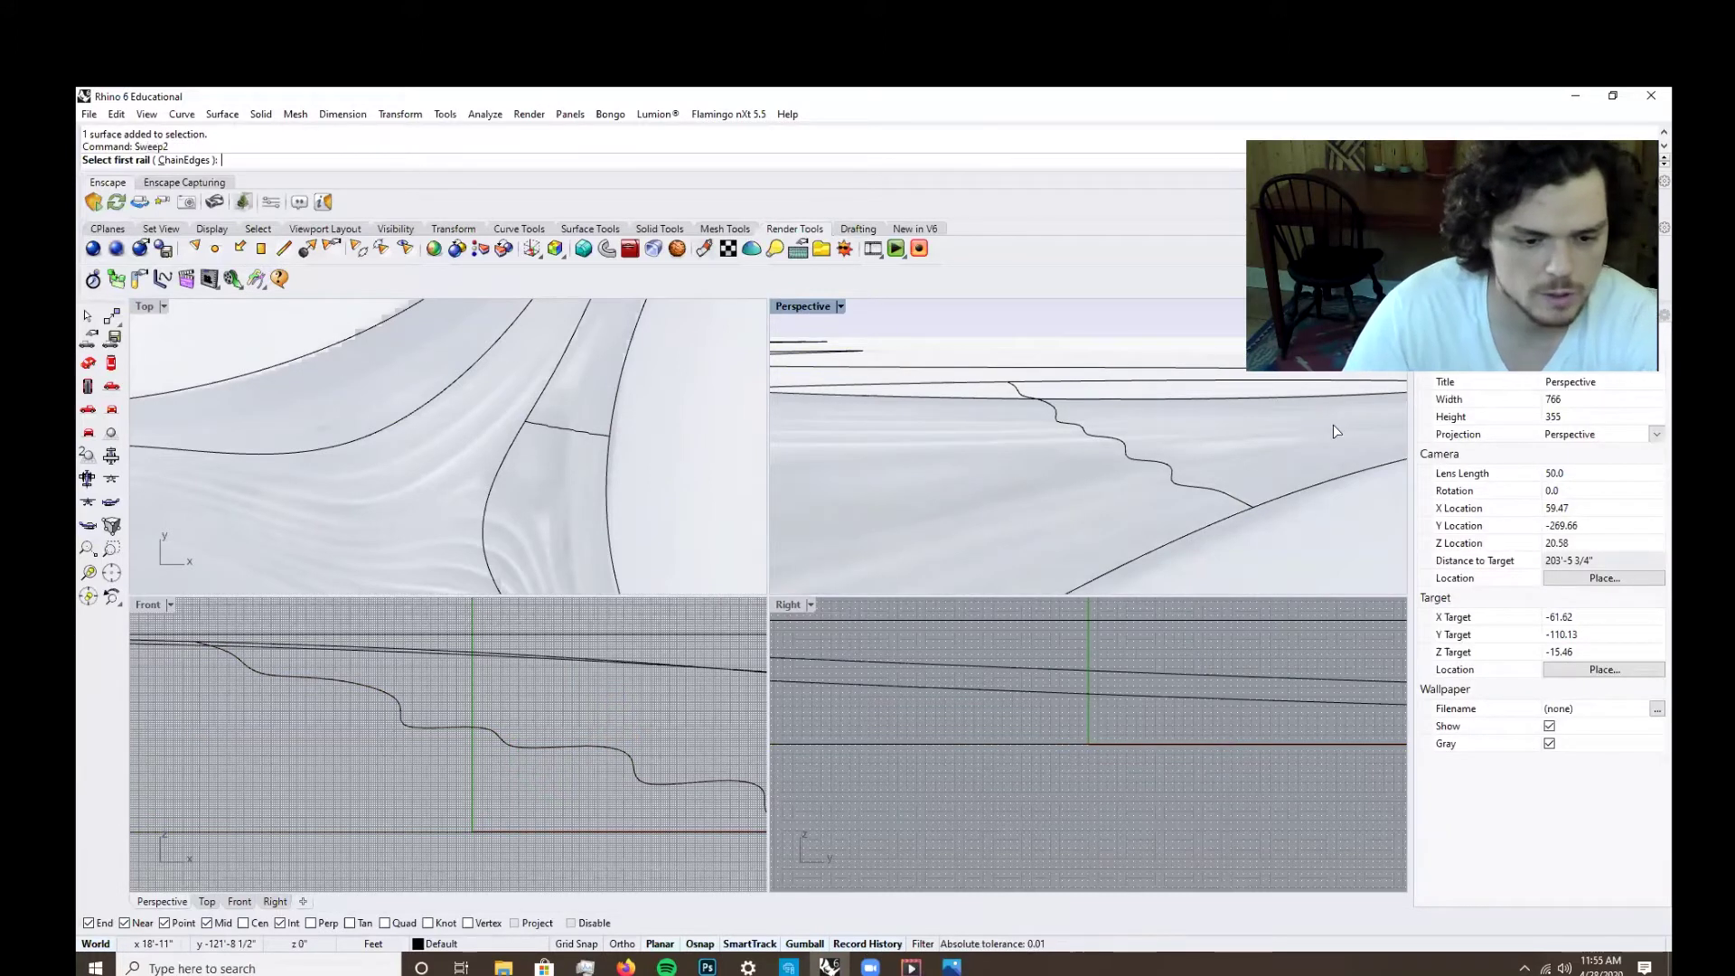
pyautogui.click(1328, 484)
pyautogui.click(1090, 388)
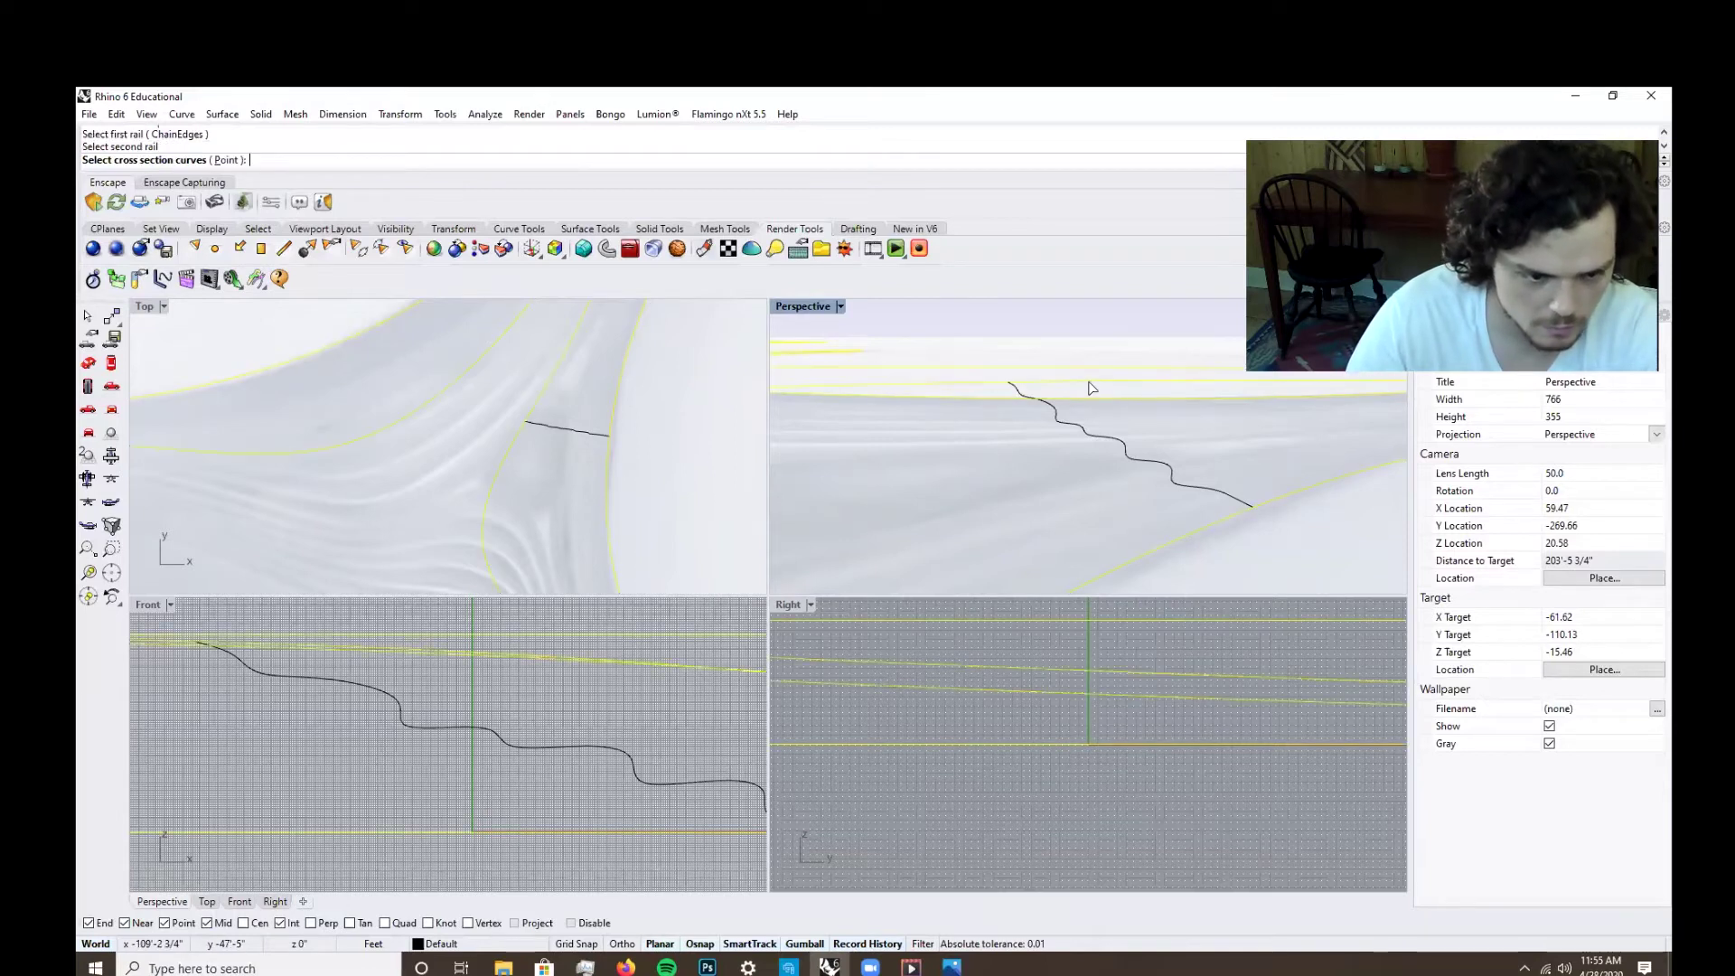
pyautogui.click(1096, 436)
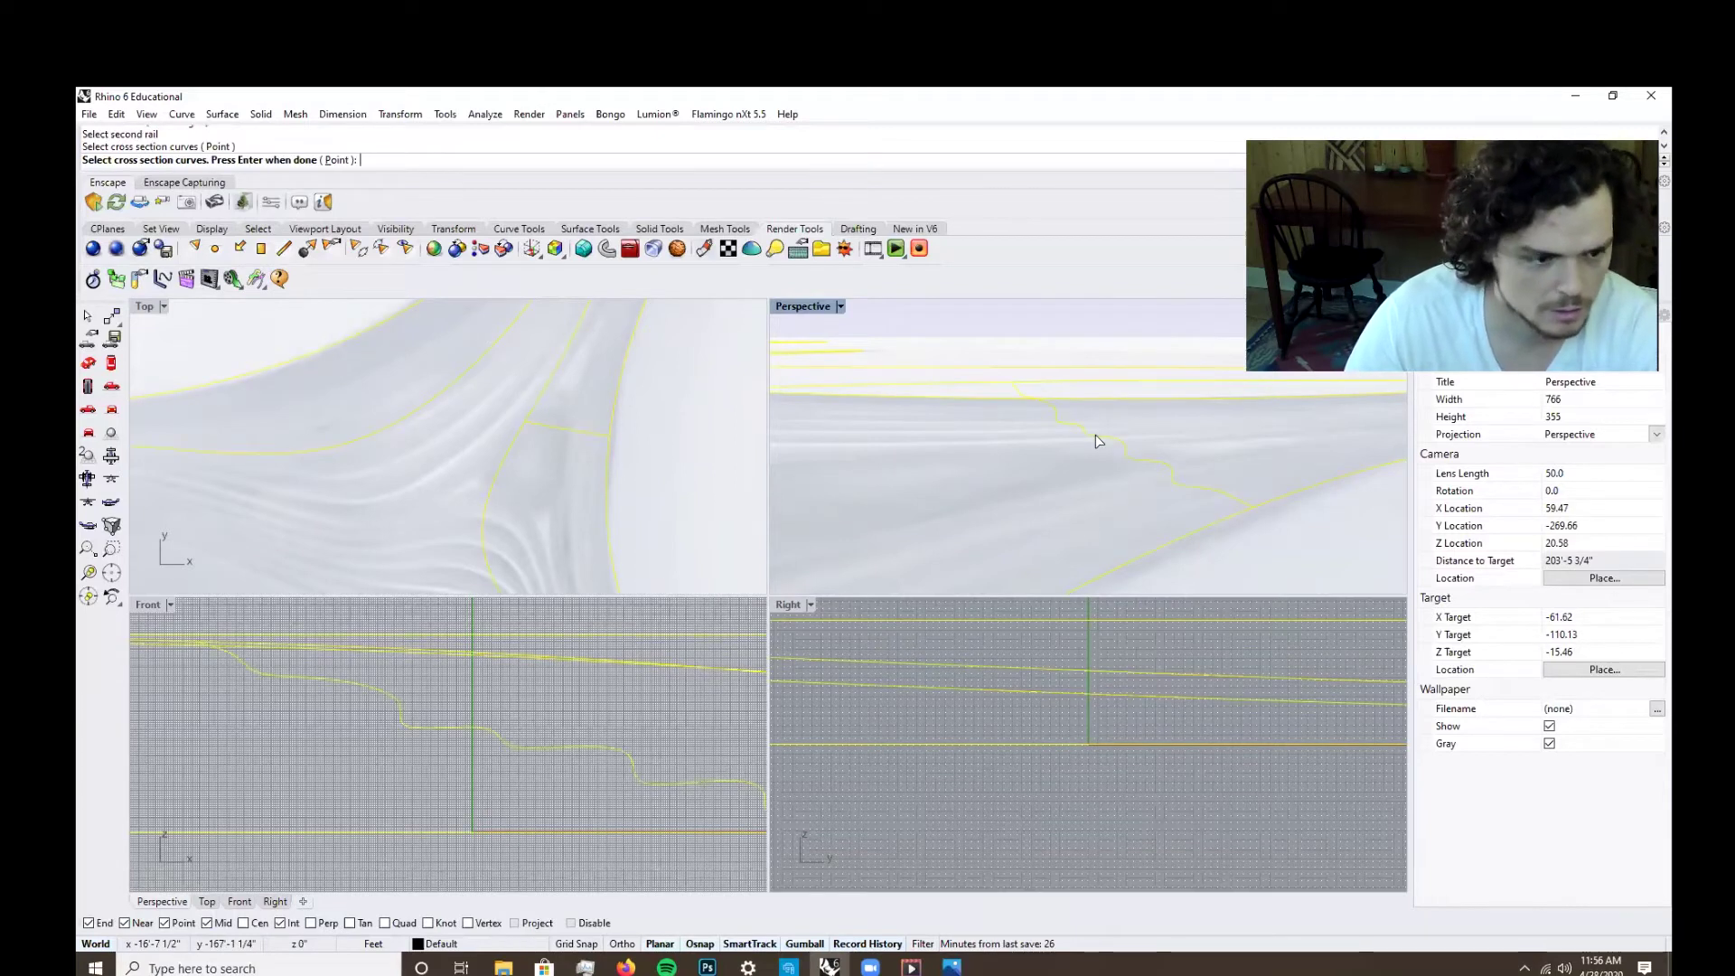
pyautogui.rightClick(1095, 435)
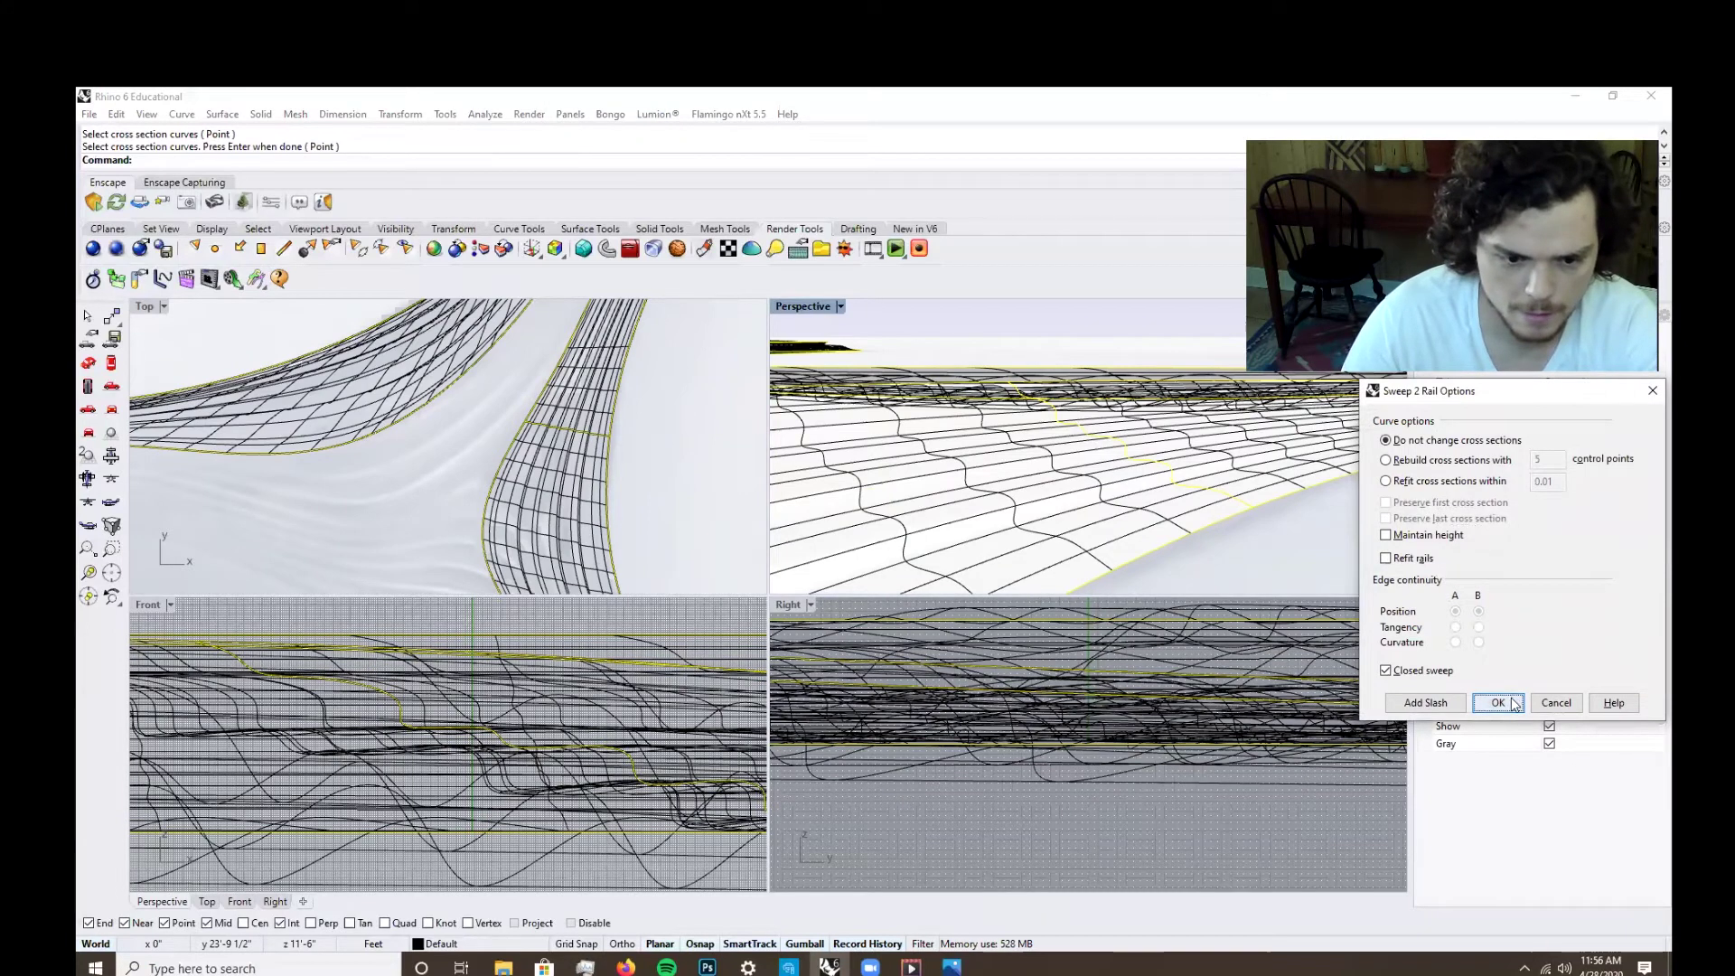
# Preview the sweep with cross sections refitted within 0.01, return to unchanged cross sections, and create the surface.
pyautogui.click(1408, 484)
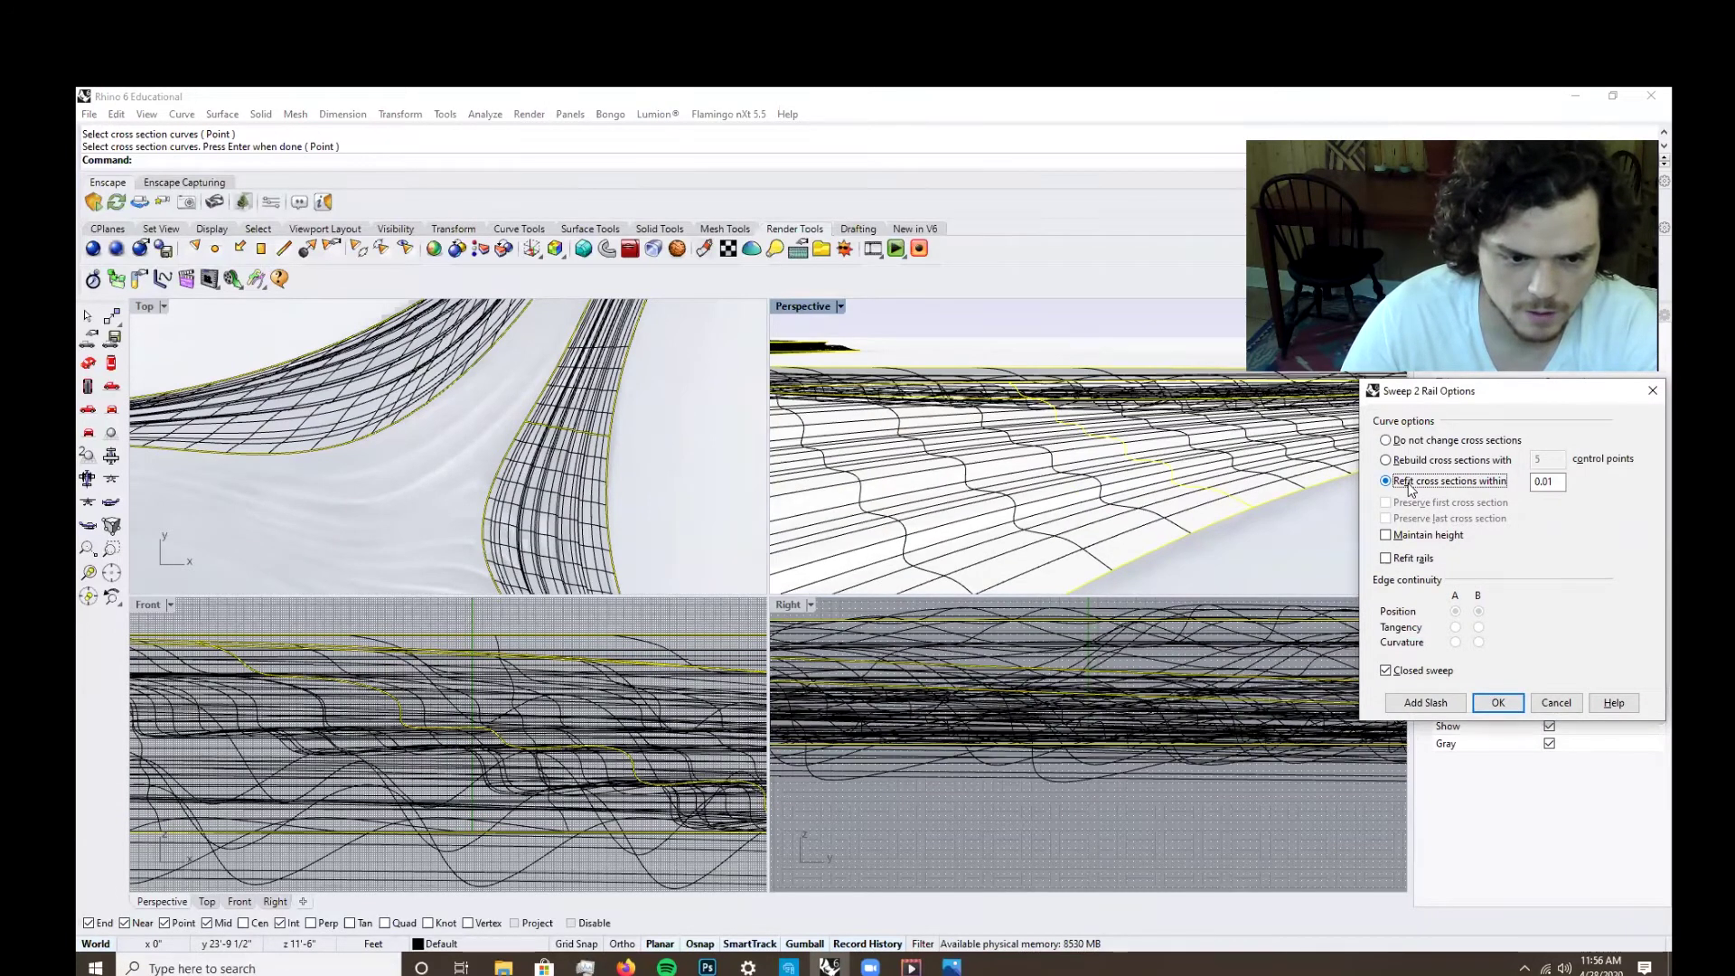
pyautogui.keyDown('ctrl'); pyautogui.moveTo(1069, 477); pyautogui.dragTo(1223, 198, button='right'); pyautogui.keyUp('ctrl')
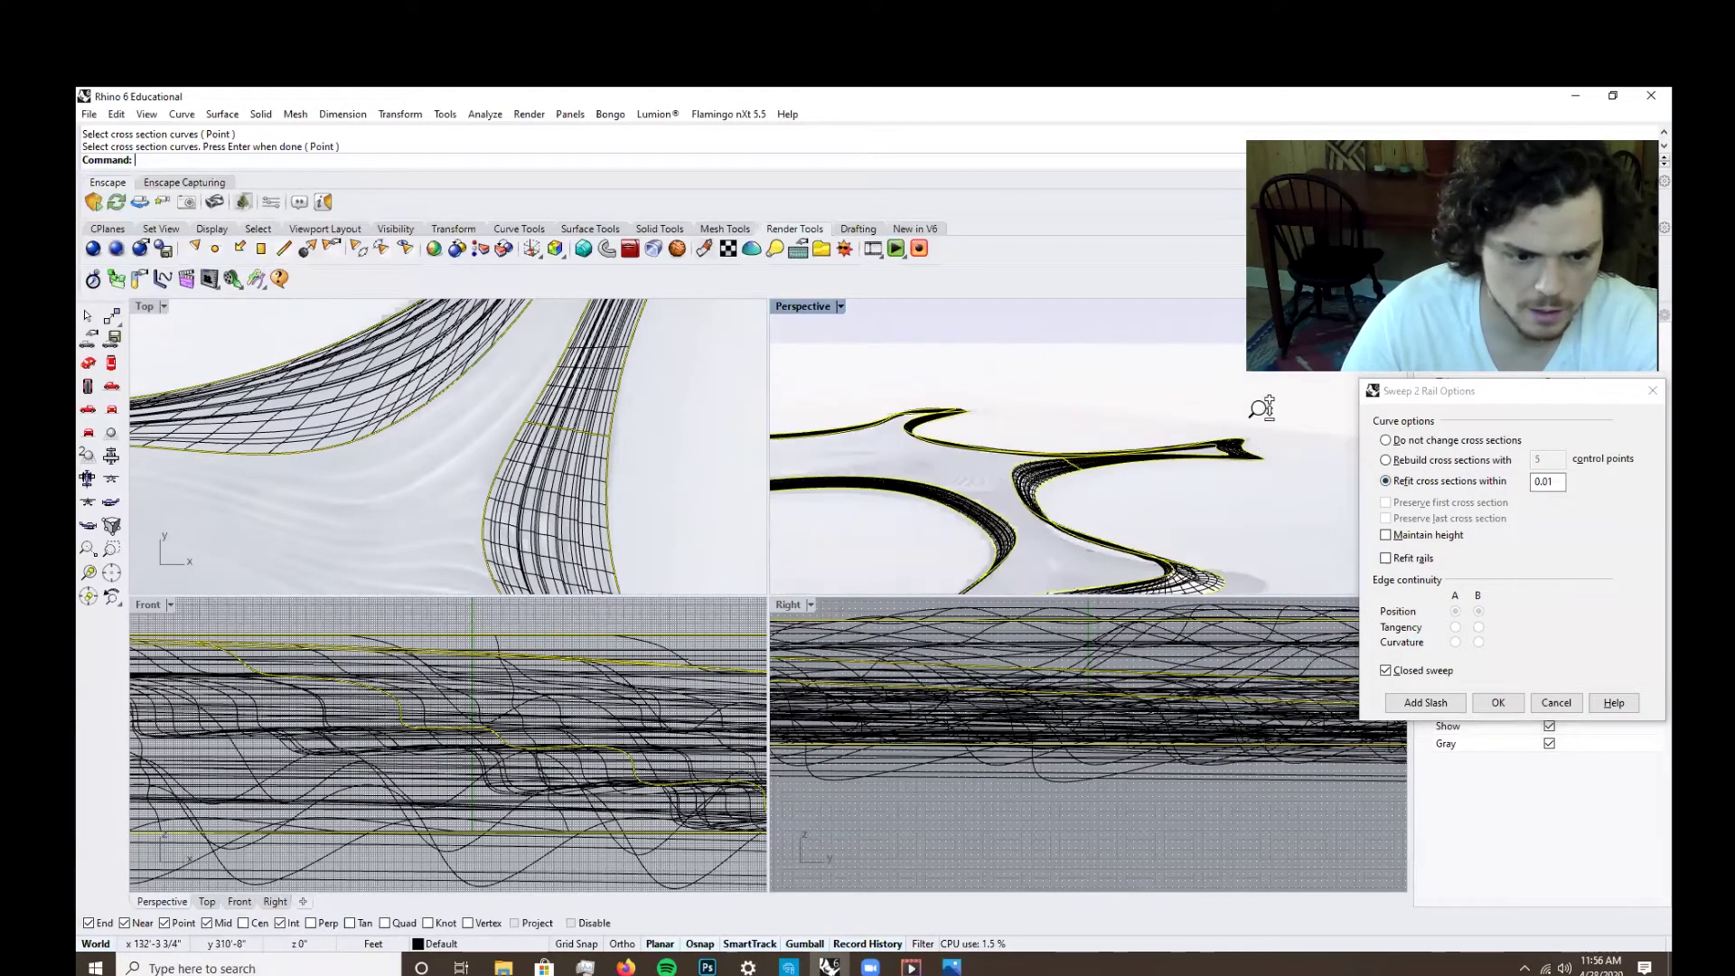
pyautogui.keyDown('ctrl'); pyautogui.moveTo(1259, 407); pyautogui.dragTo(1157, 466, button='right'); pyautogui.keyUp('ctrl')
pyautogui.click(1427, 442)
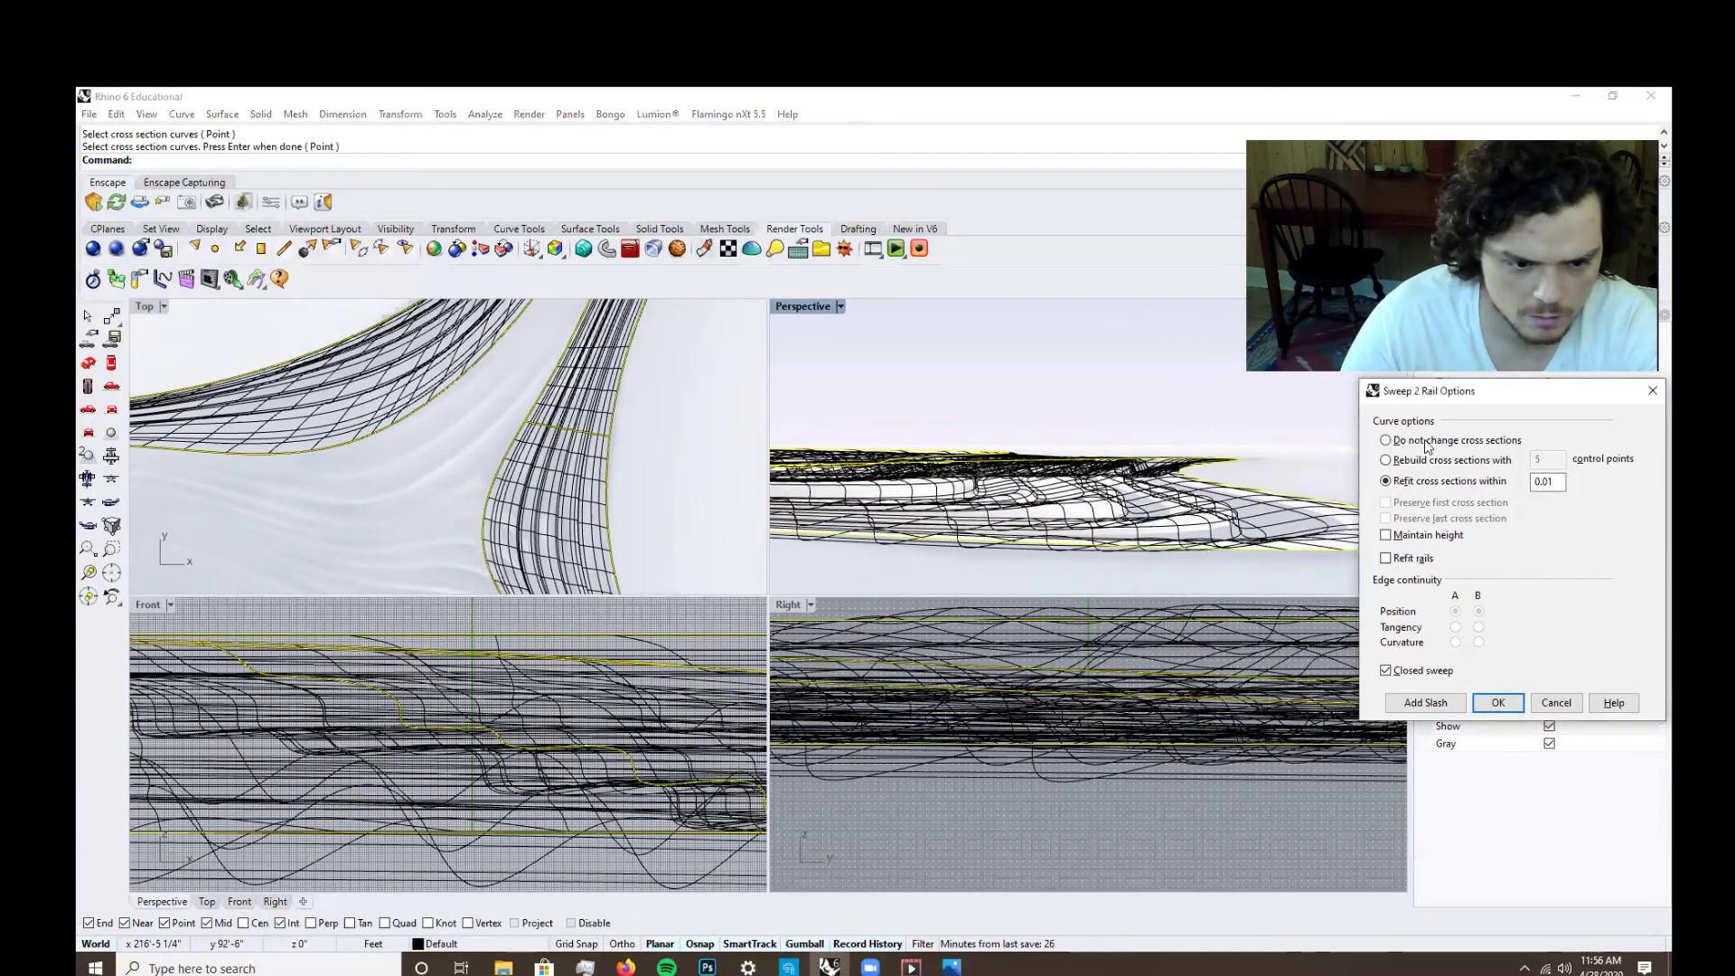
pyautogui.moveTo(1254, 492); pyautogui.dragTo(1150, 503, button='right')
pyautogui.click(1498, 702)
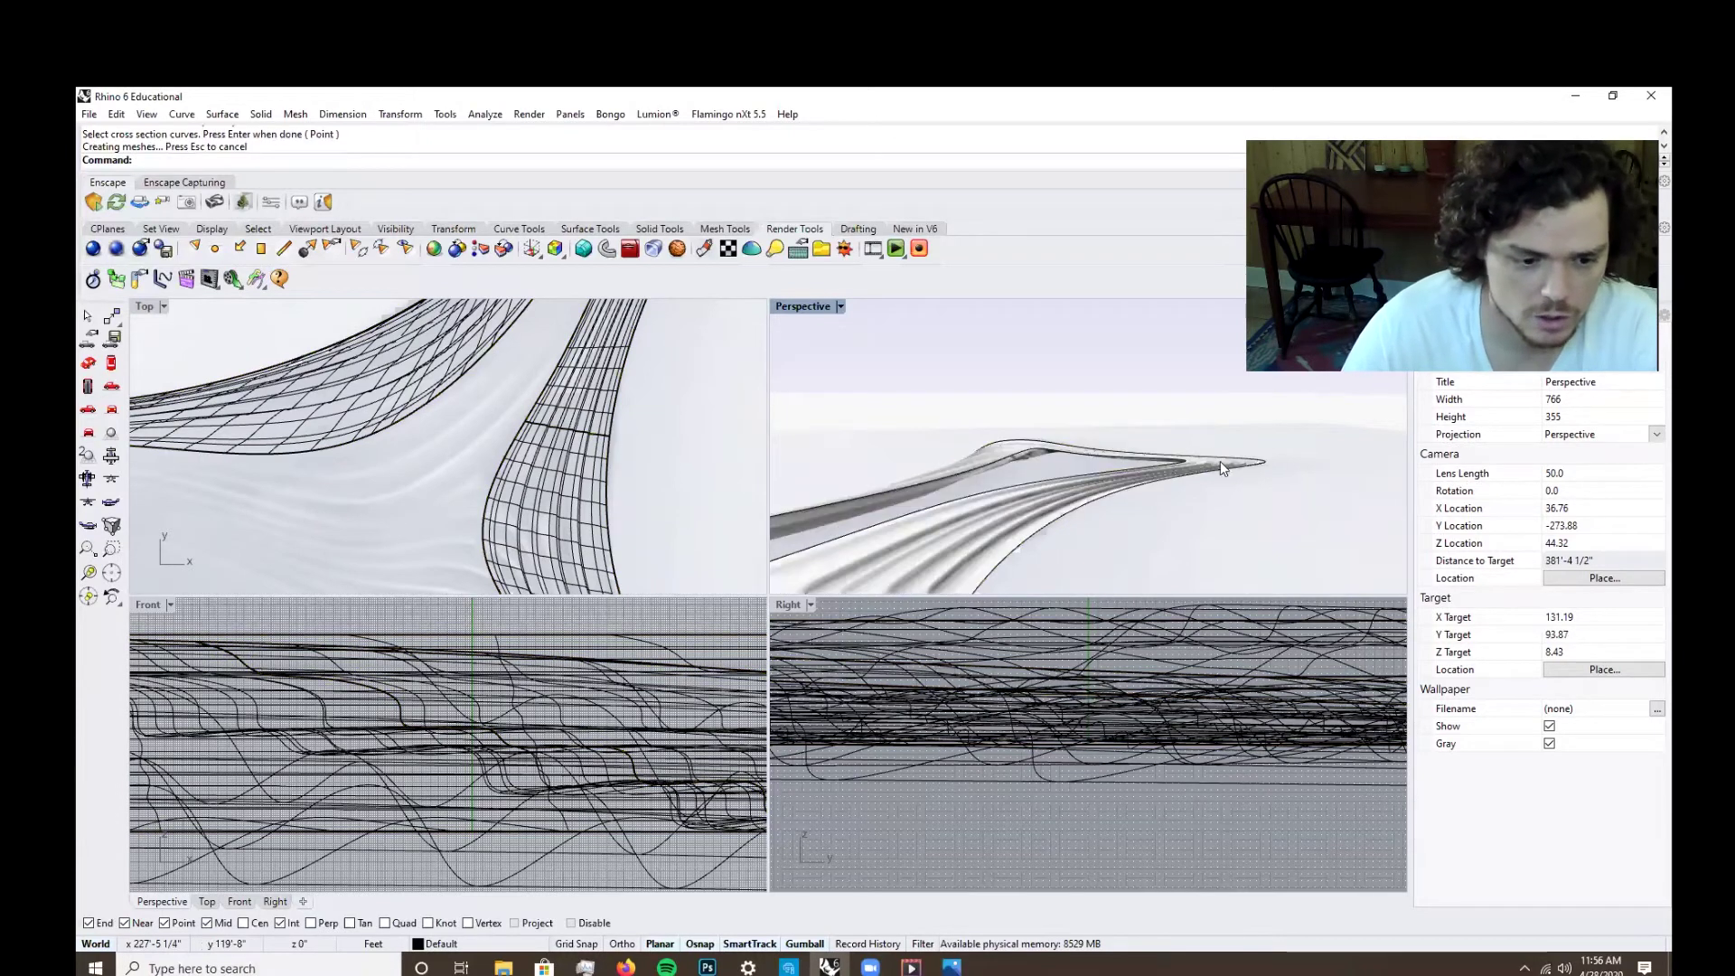
# Raise the control point on the lower step of the profile curve so the history-linked sweep updates.
pyautogui.moveTo(1220, 461)
pyautogui.mouseDown(button='right')
pyautogui.moveTo(1234, 511)
pyautogui.moveTo(1176, 542)
pyautogui.moveTo(1188, 553)
pyautogui.mouseUp(button='right')
pyautogui.scroll(6, 1022, 500)
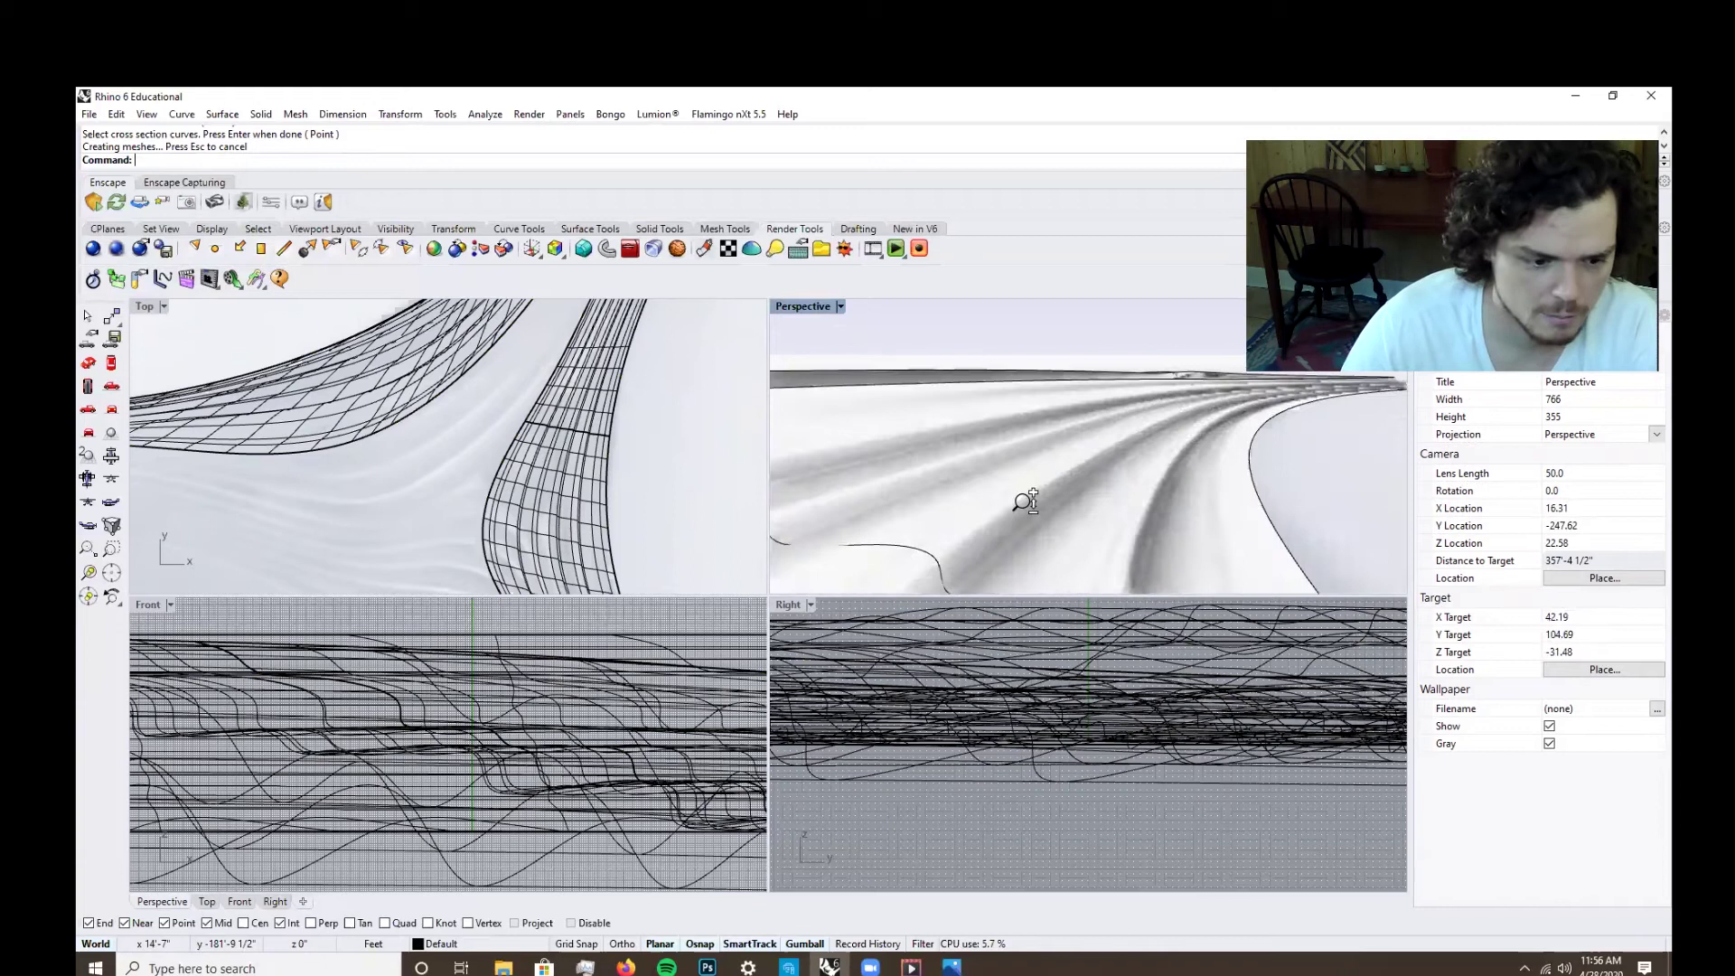
pyautogui.scroll(-1, 1120, 496)
pyautogui.click(1123, 501)
pyautogui.click(1175, 543)
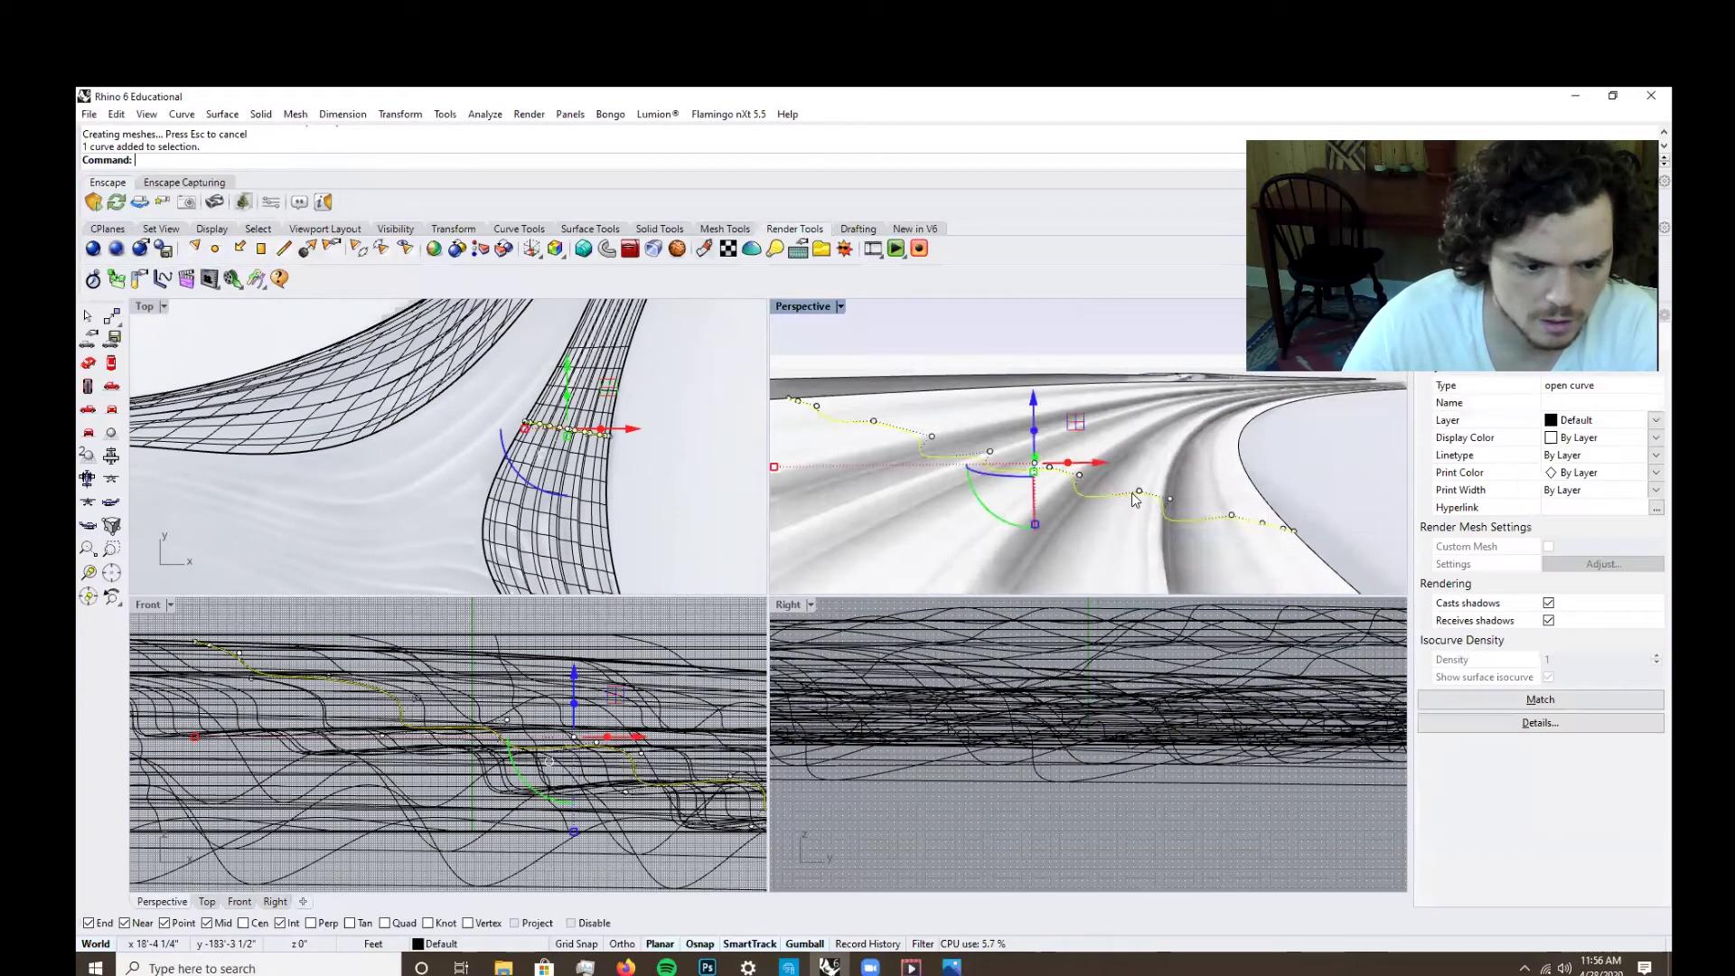
pyautogui.click(1139, 491)
pyautogui.moveTo(1140, 469); pyautogui.dragTo(1137, 440)
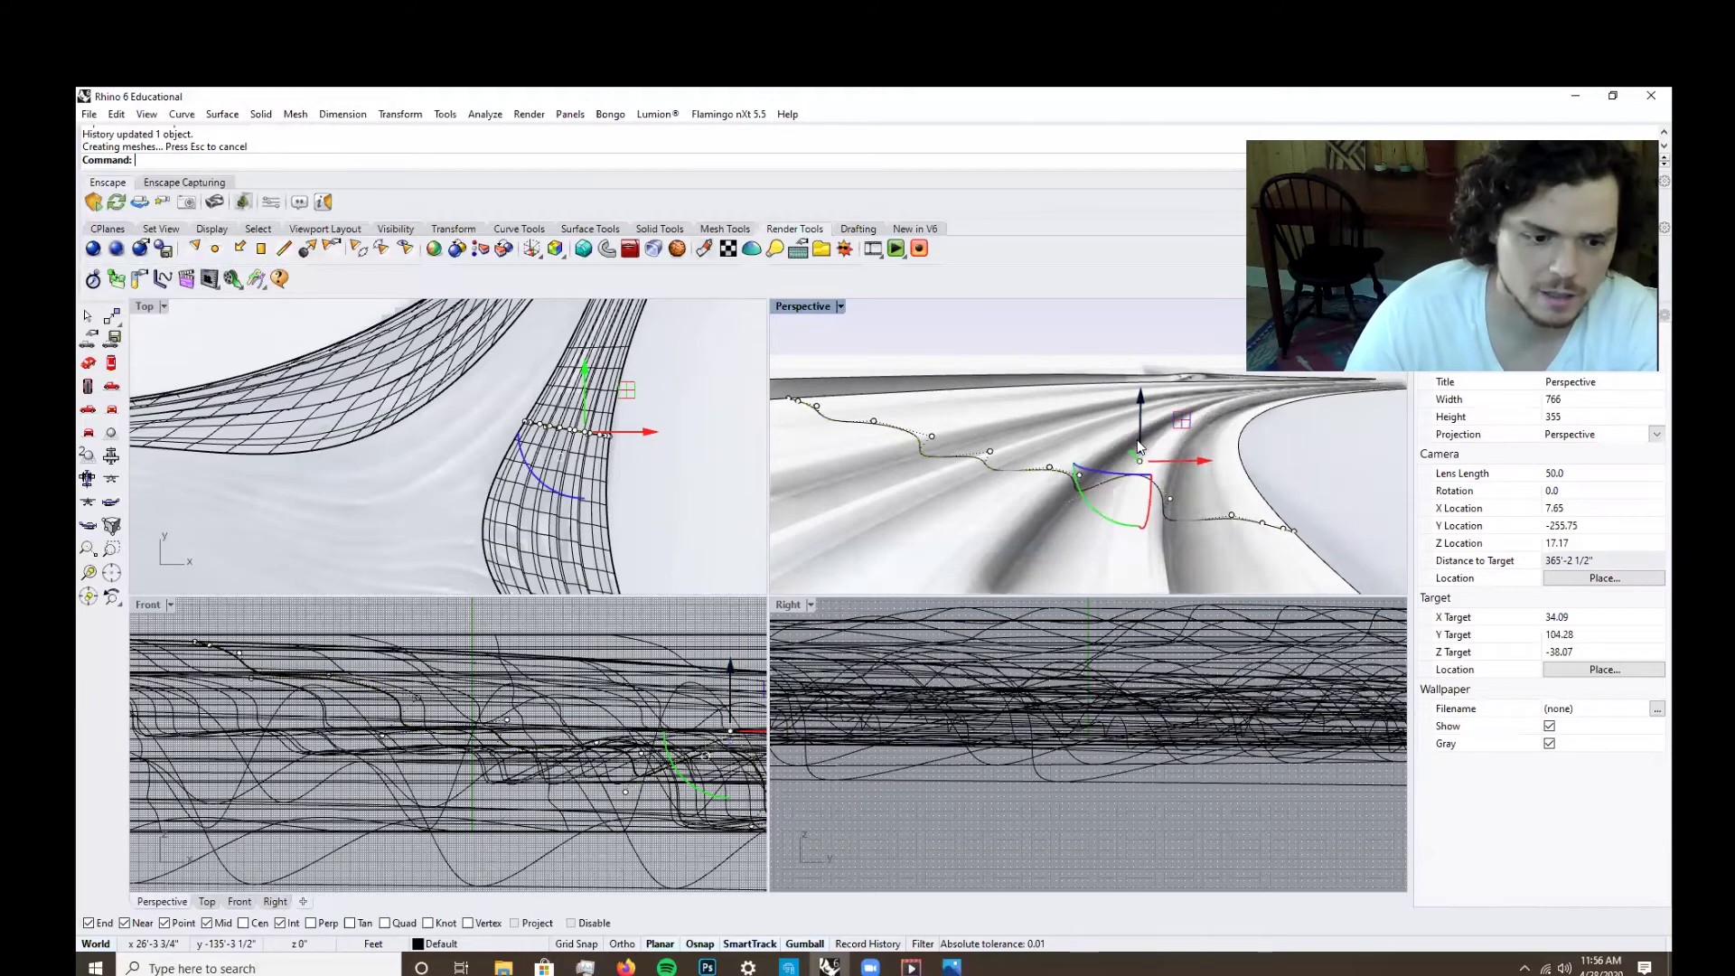
# Adjust the outer outline's control point at one arm's pointed tip, and select the inner outline with its control points shown.
pyautogui.moveTo(1202, 488); pyautogui.dragTo(1111, 452, button='right')
pyautogui.scroll(5, 1115, 453)
pyautogui.click(1100, 483)
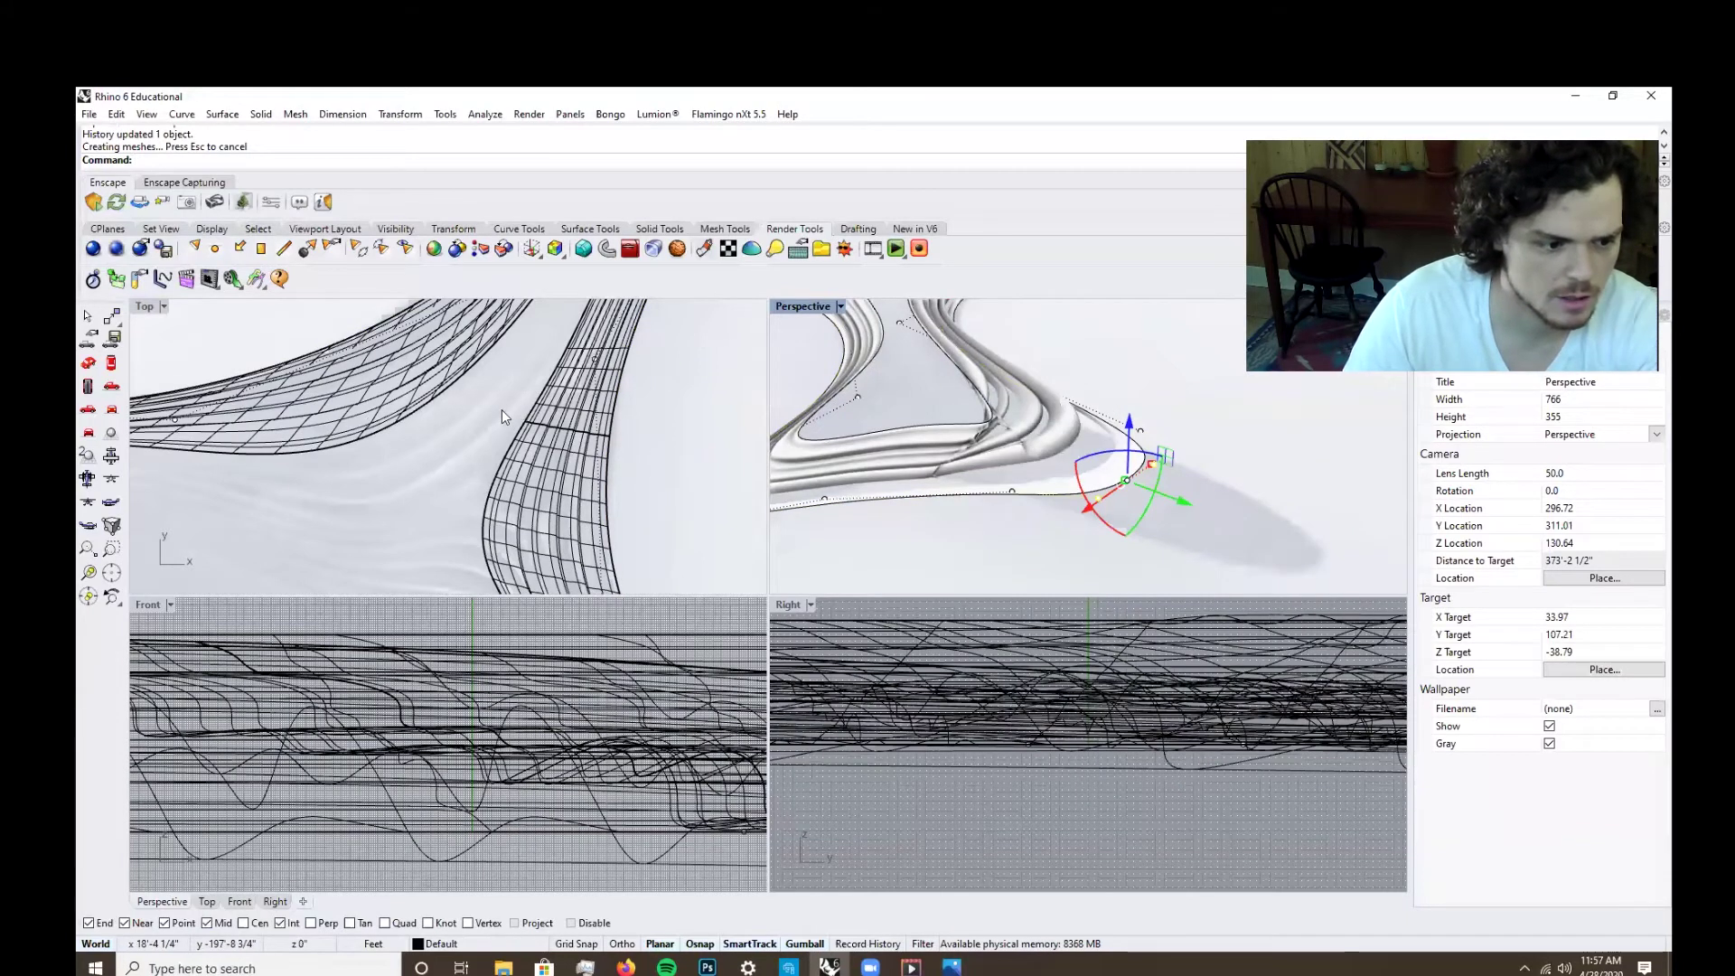
pyautogui.scroll(-6, 692, 447)
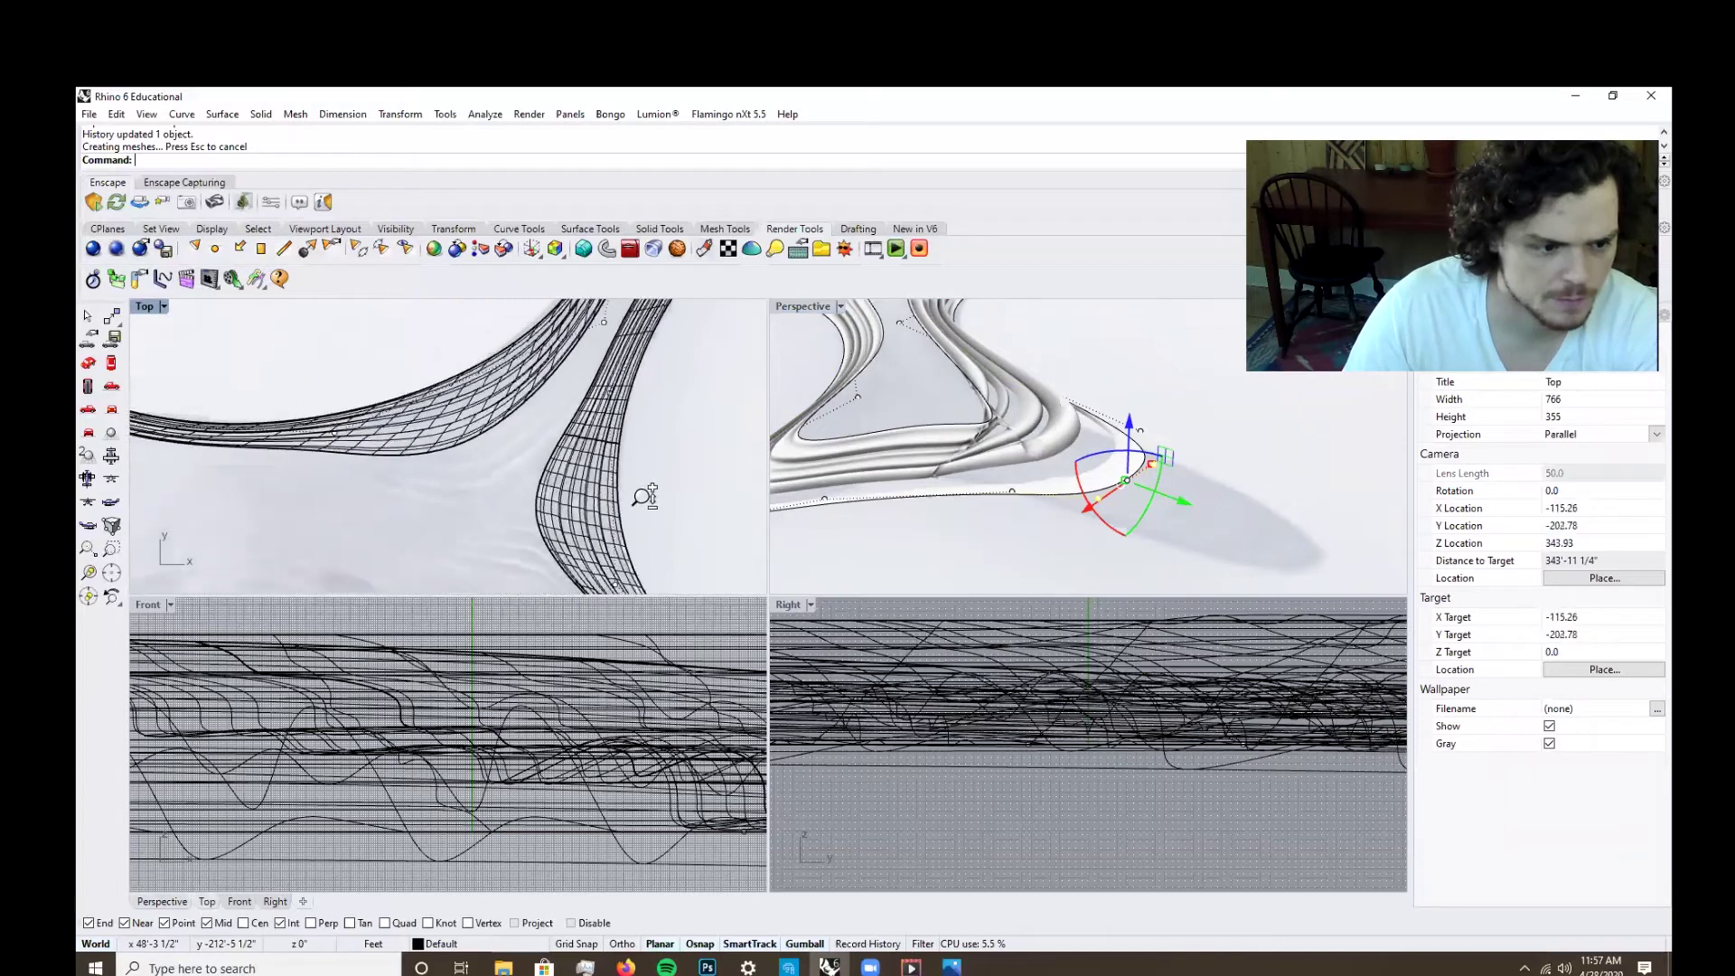
pyautogui.moveTo(705, 430); pyautogui.dragTo(673, 497, button='right')
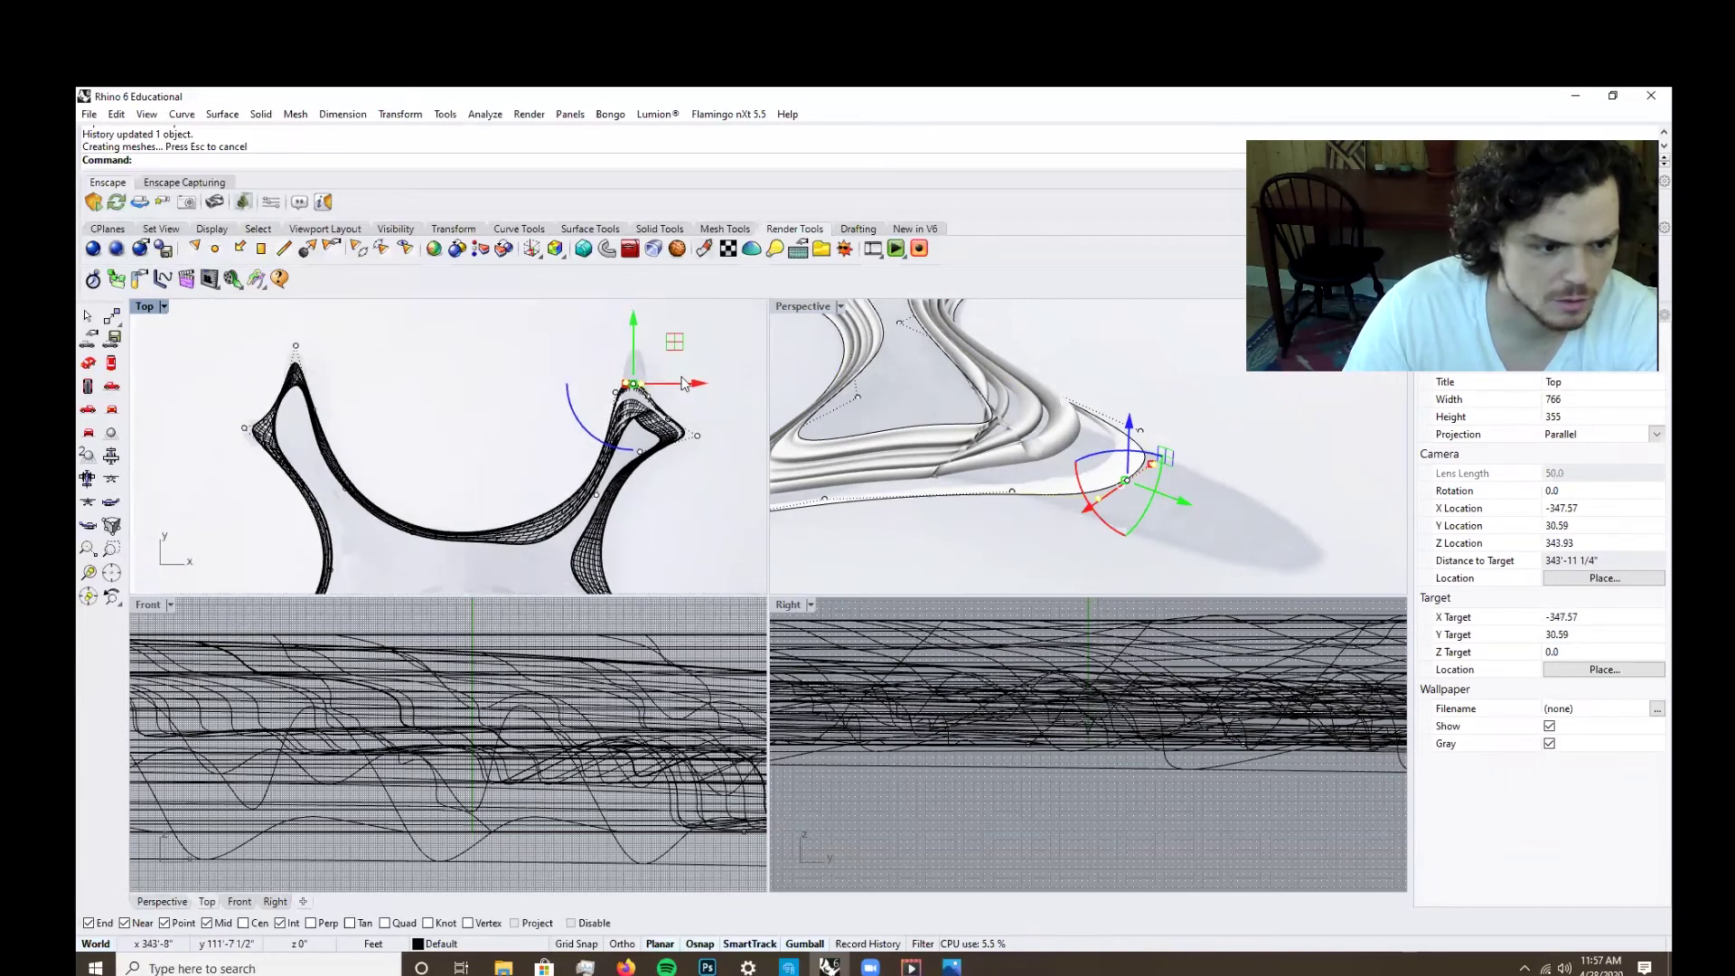
pyautogui.moveTo(1072, 421); pyautogui.dragTo(921, 413, button='right')
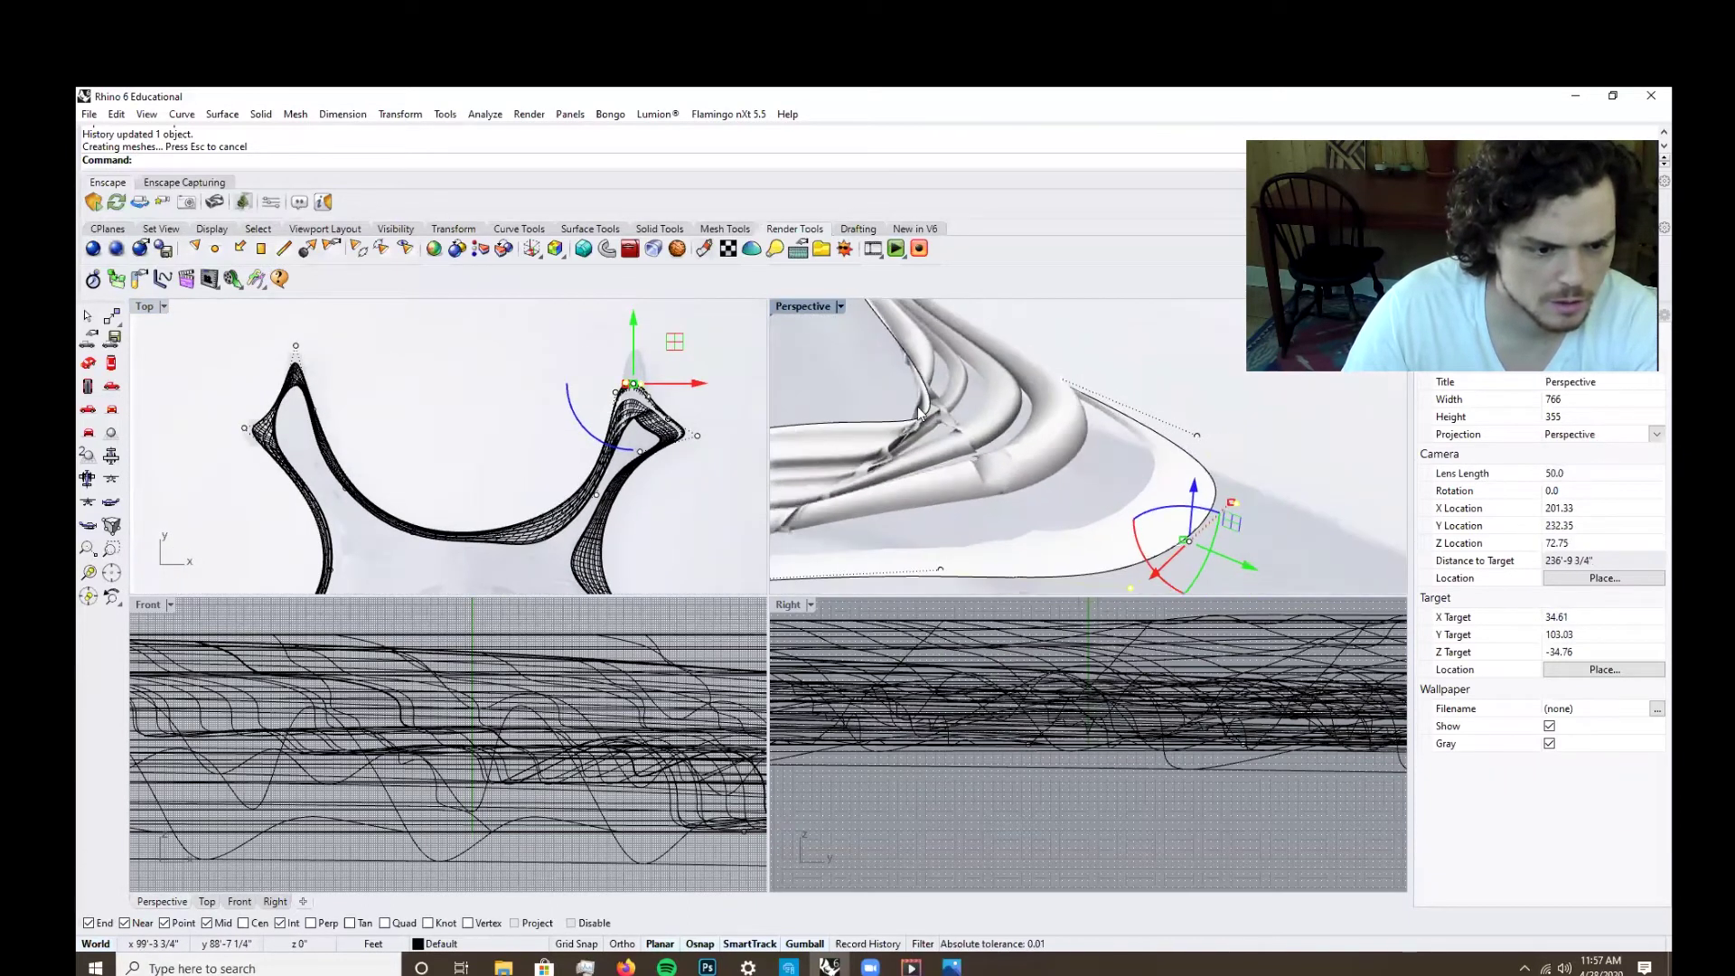
pyautogui.click(922, 410)
pyautogui.click(975, 446)
pyautogui.moveTo(849, 579); pyautogui.dragTo(774, 505, button='right')
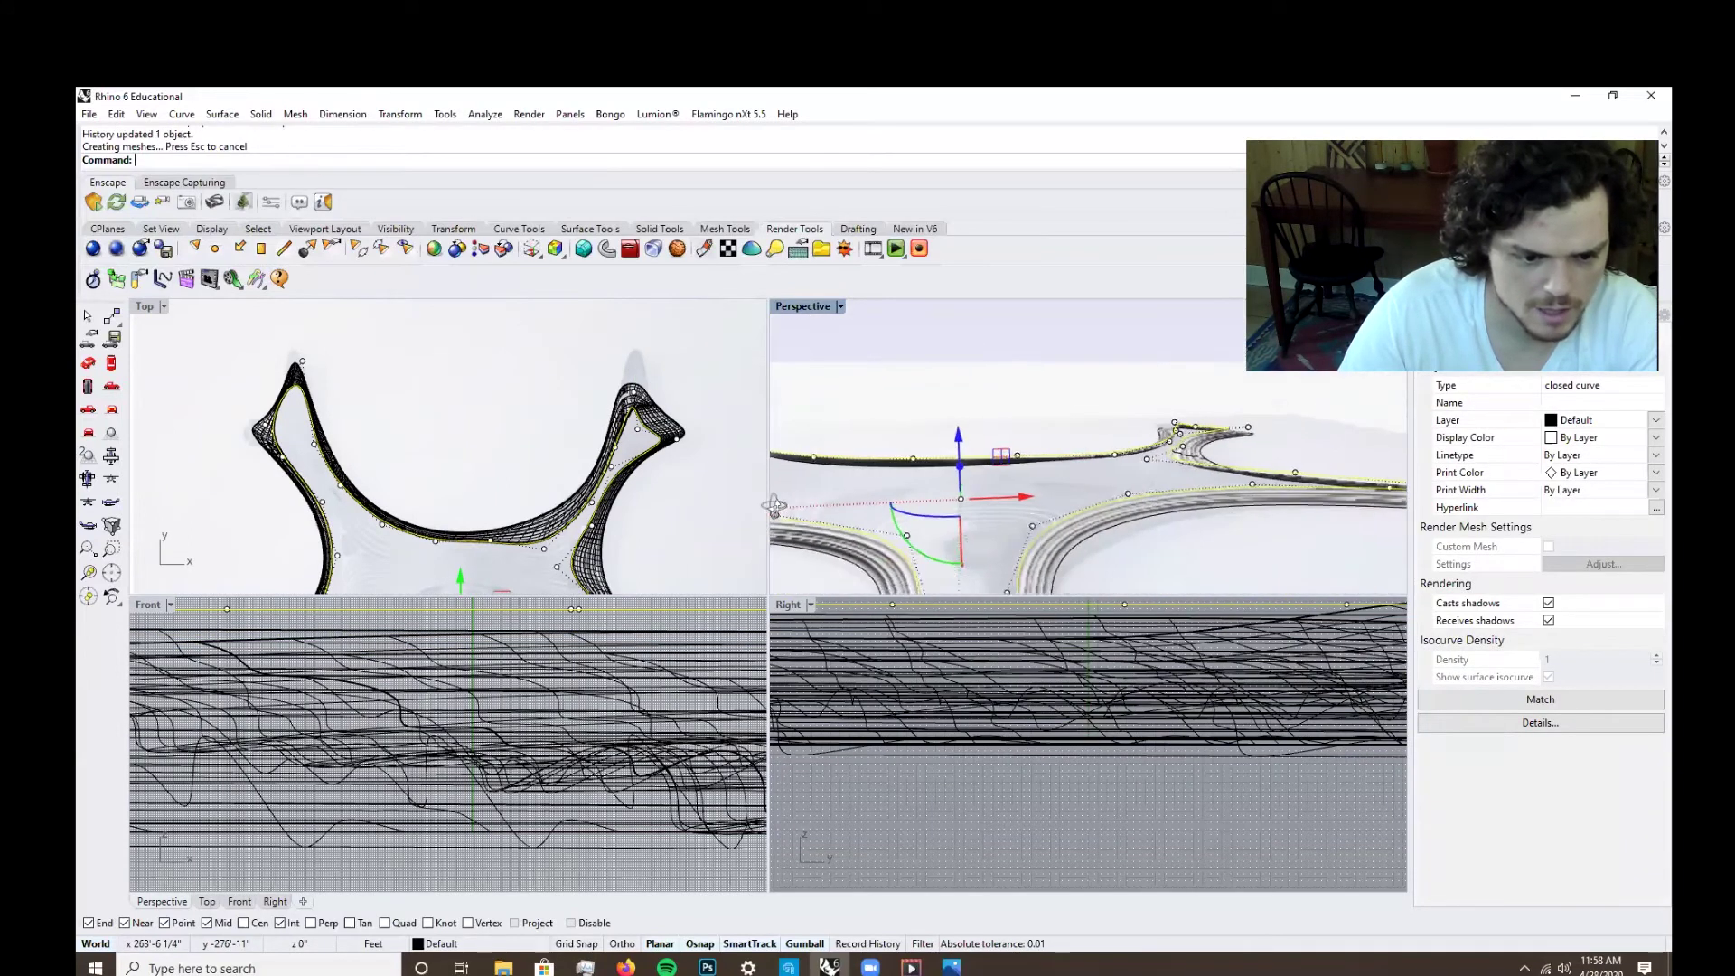
# Lower the raised control point on the profile curve to flatten the bulge in the swept roof, and hide the control points.
pyautogui.scroll(10, 1268, 465)
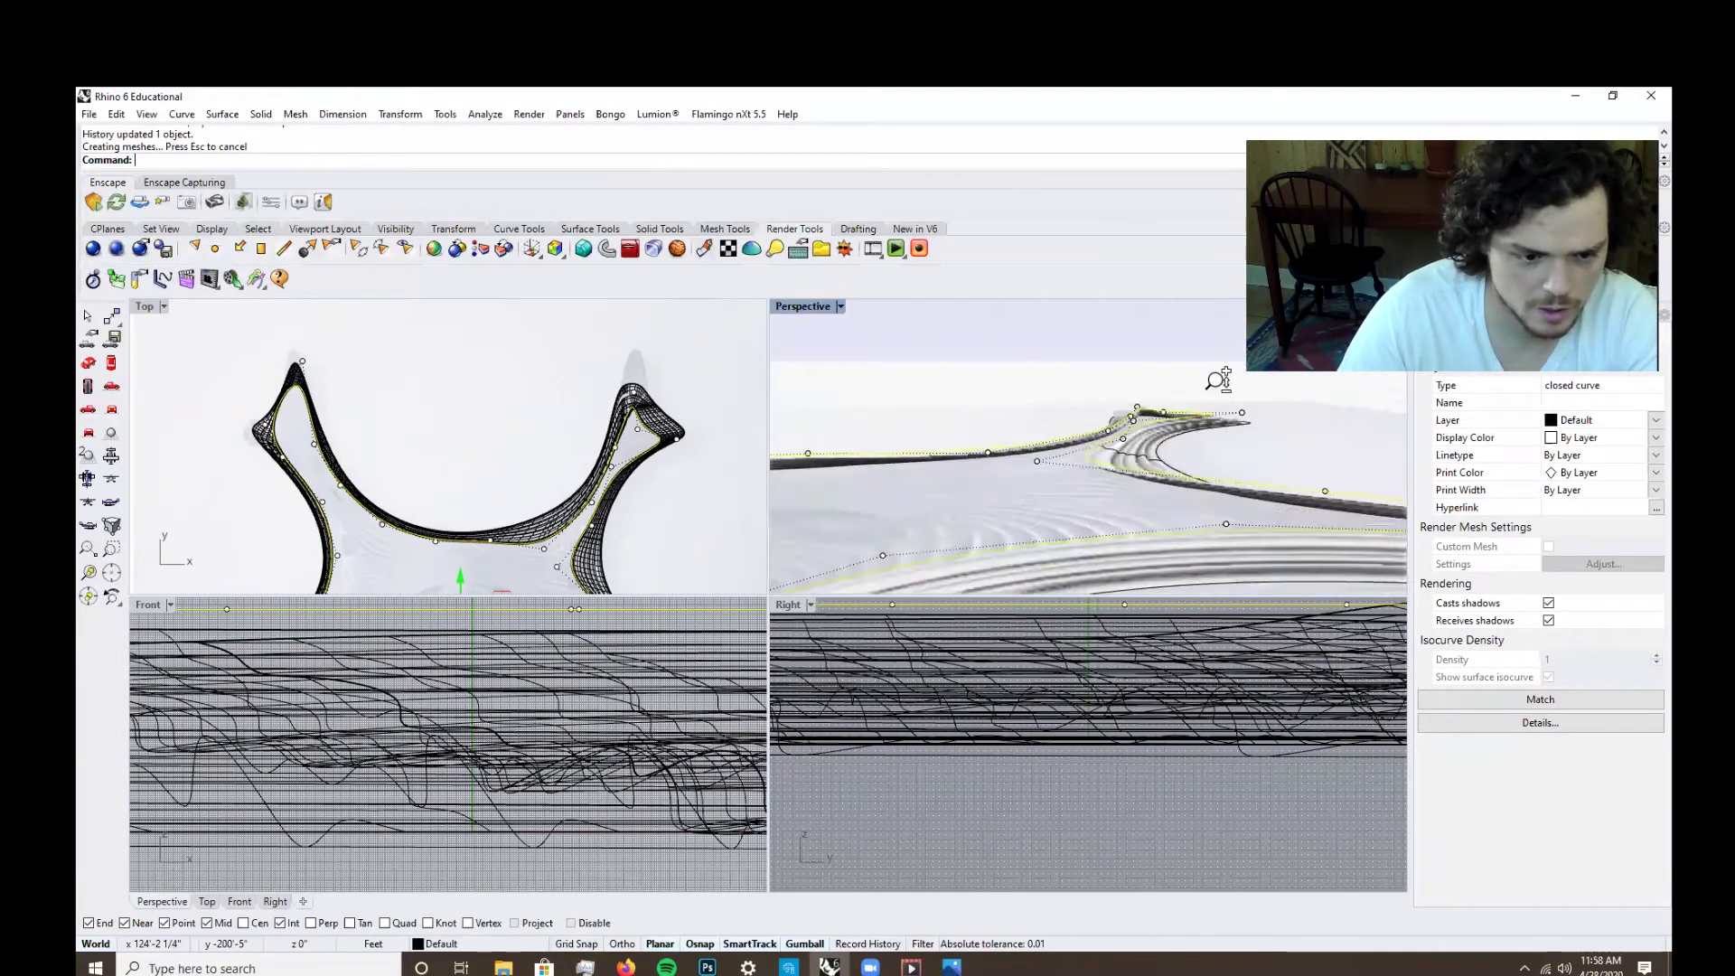
pyautogui.keyDown('shift'); pyautogui.moveTo(969, 392); pyautogui.dragTo(1149, 441, button='right'); pyautogui.keyUp('shift')
pyautogui.scroll(2, 998, 497)
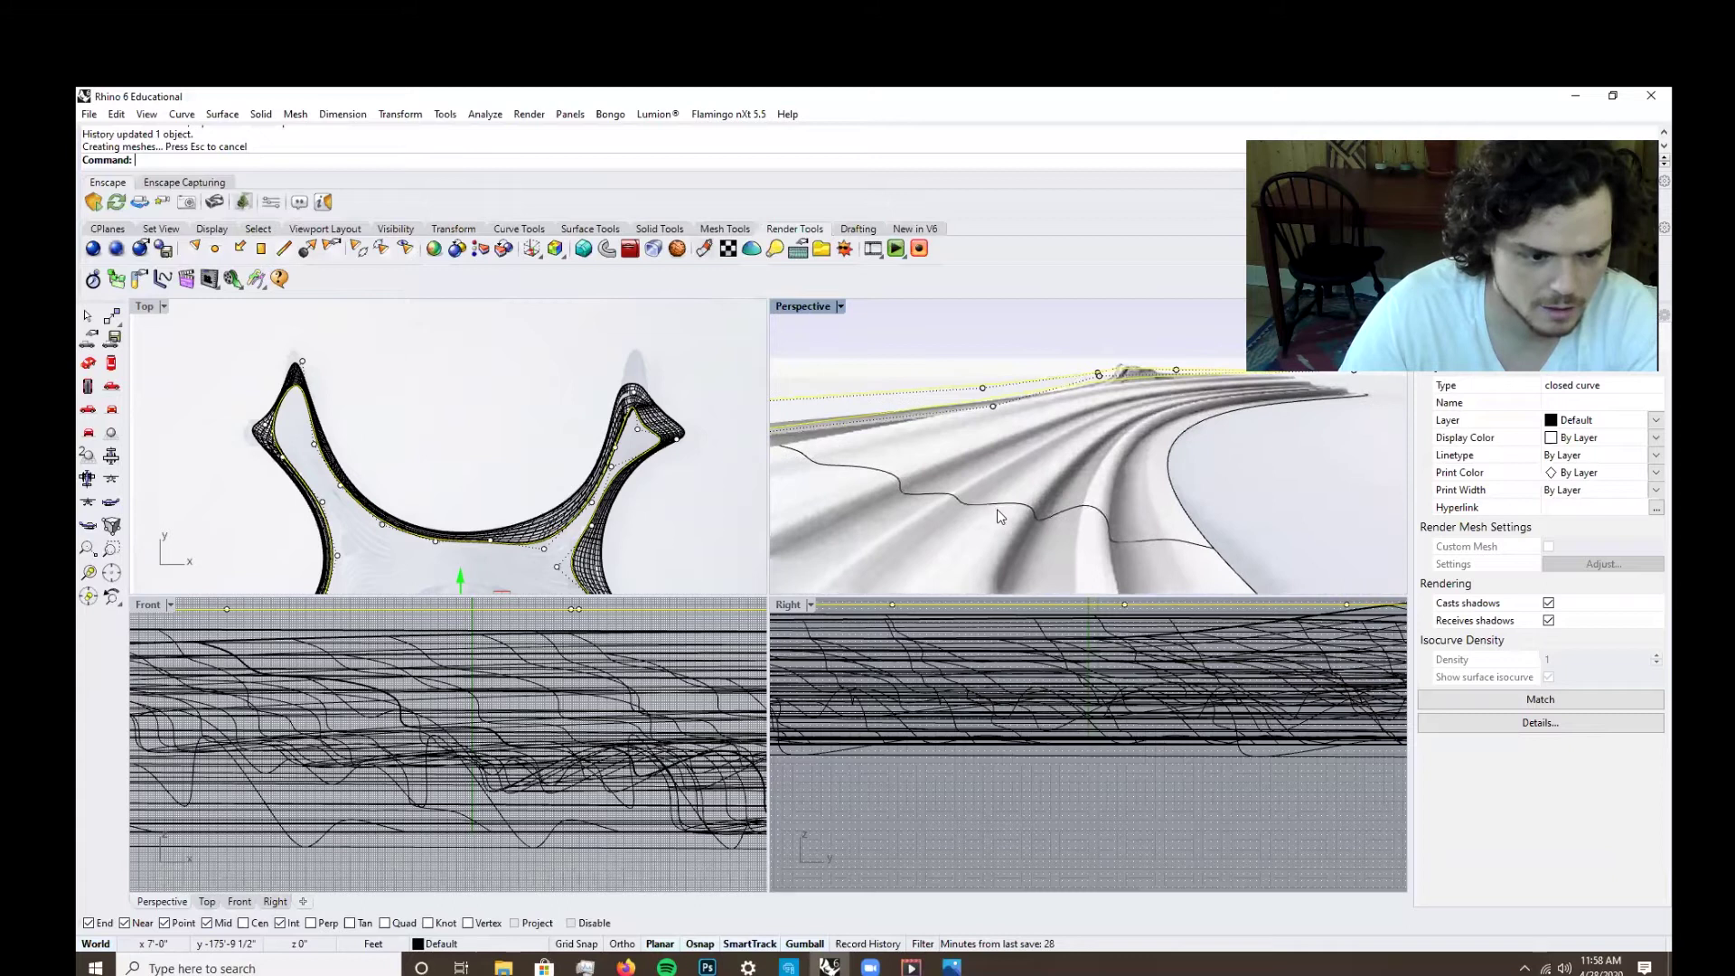
pyautogui.click(999, 504)
pyautogui.click(1080, 547)
pyautogui.press('F10')
pyautogui.click(1084, 508)
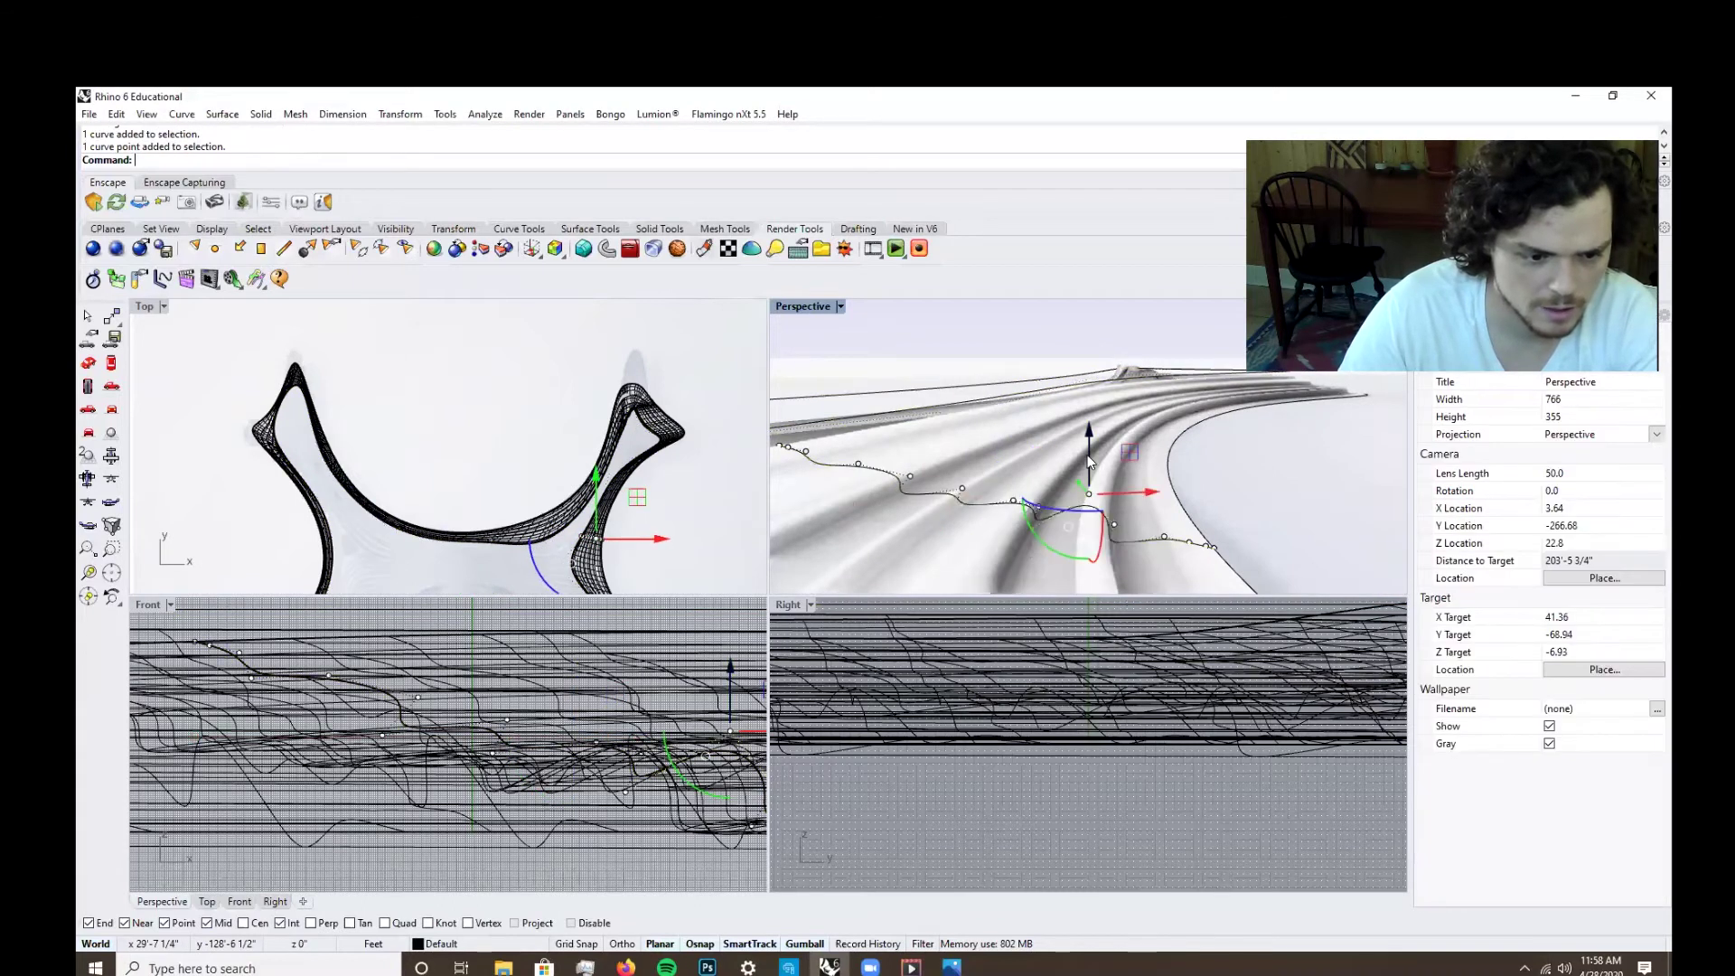
pyautogui.moveTo(1088, 478); pyautogui.dragTo(1085, 497)
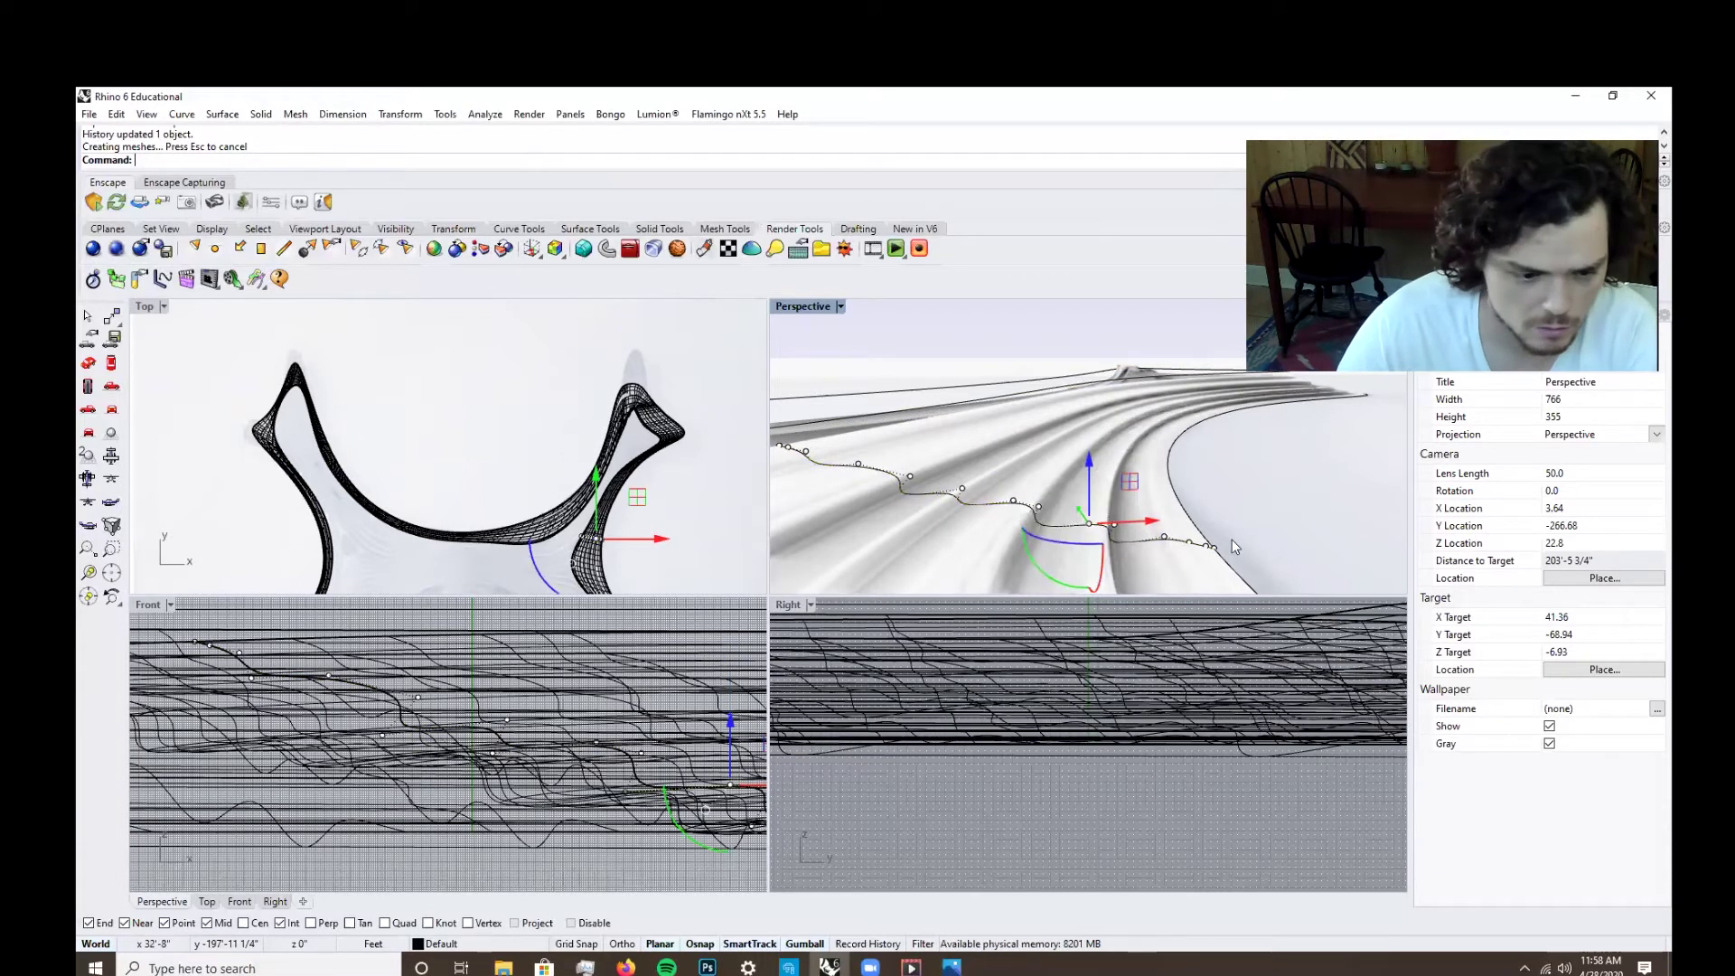
pyautogui.click(1258, 531)
pyautogui.press('Escape')
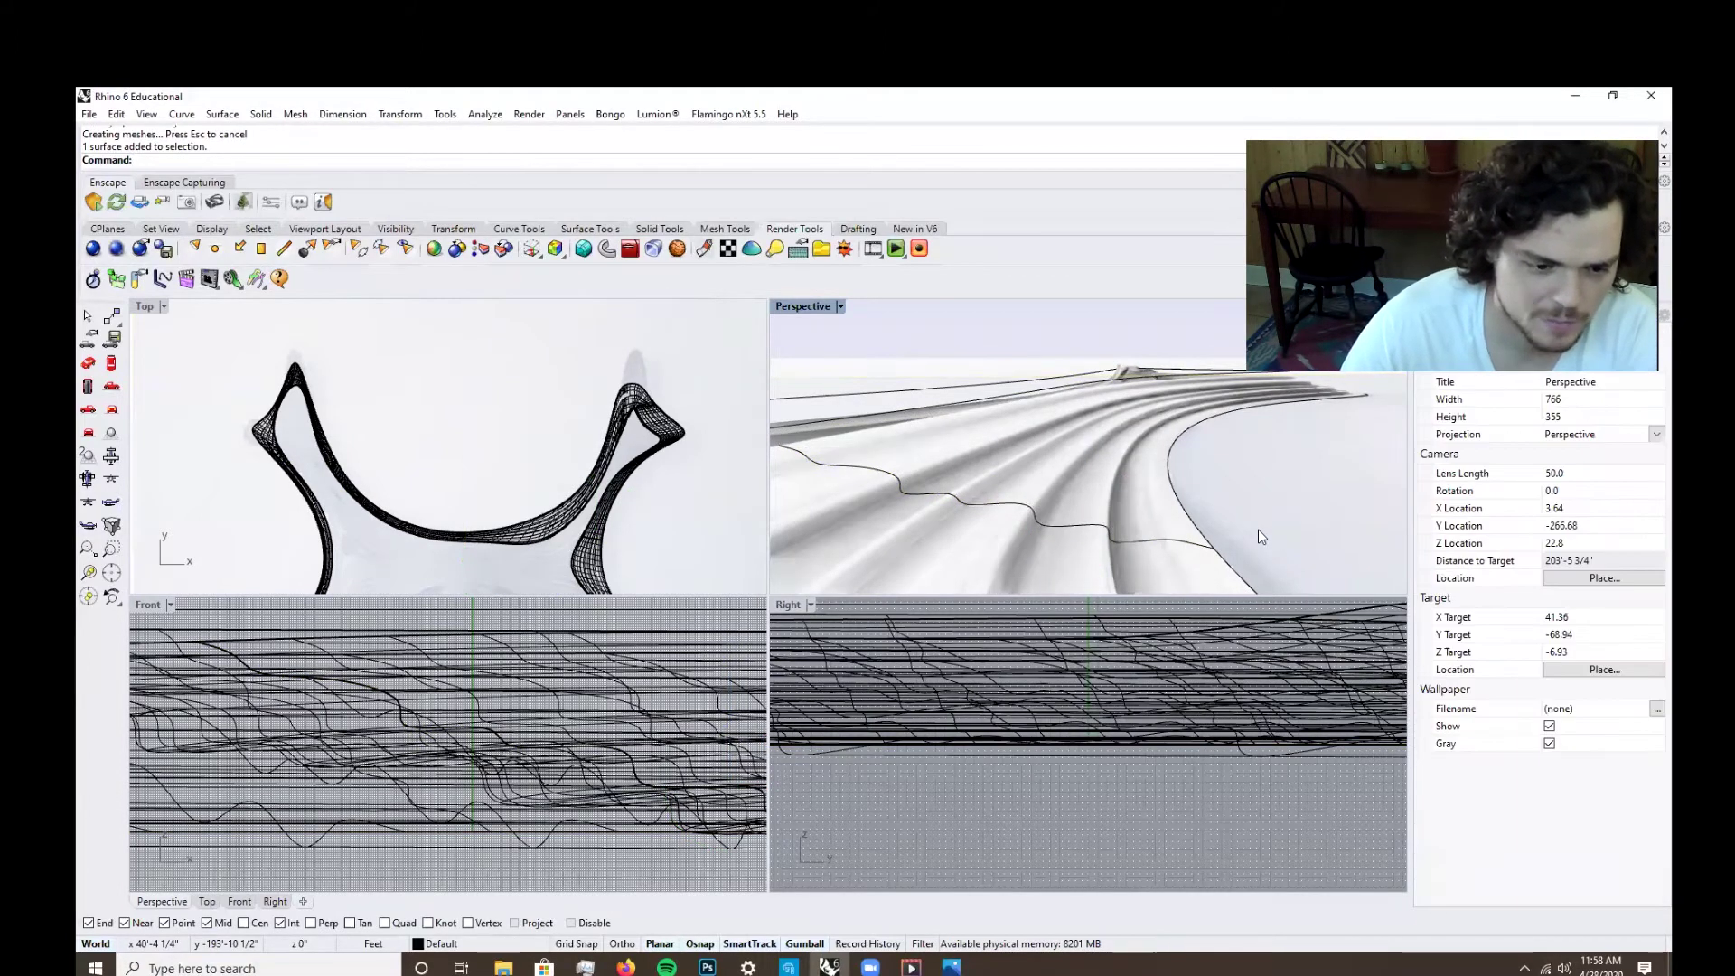
# Duplicate the outer and inner outline curves to an empty area beside the roof model.
pyautogui.scroll(-5, 1262, 574)
pyautogui.scroll(5, 1254, 517)
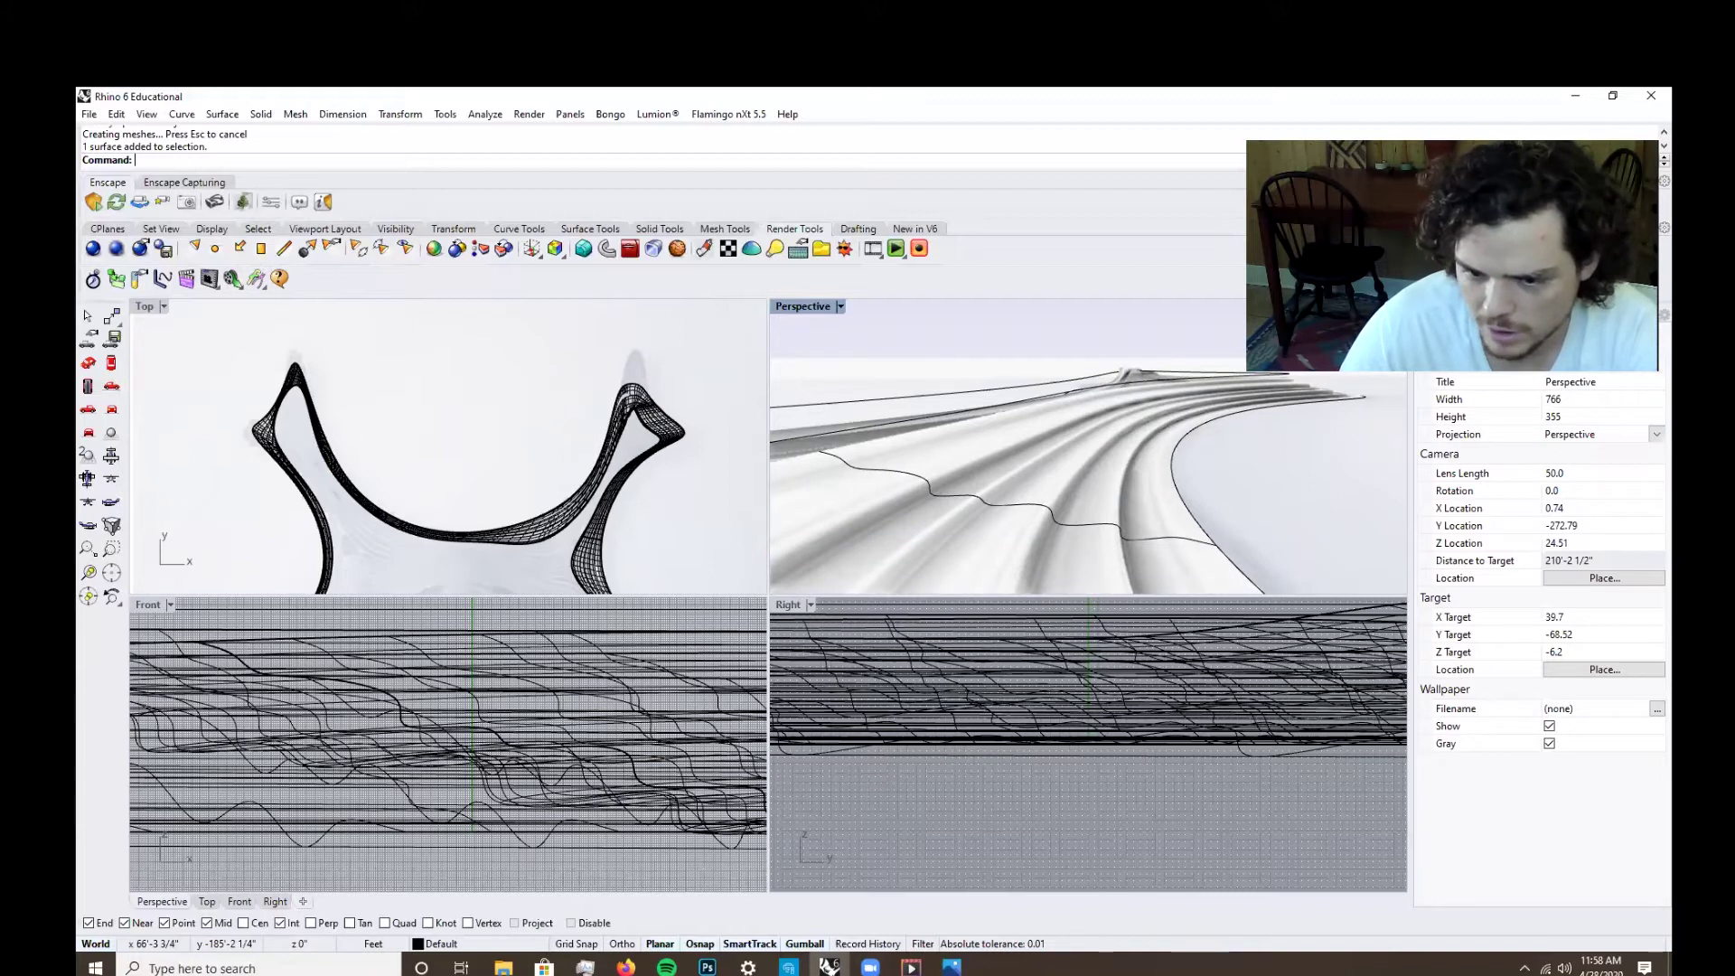
pyautogui.moveTo(1205, 469); pyautogui.dragTo(1163, 463, button='right')
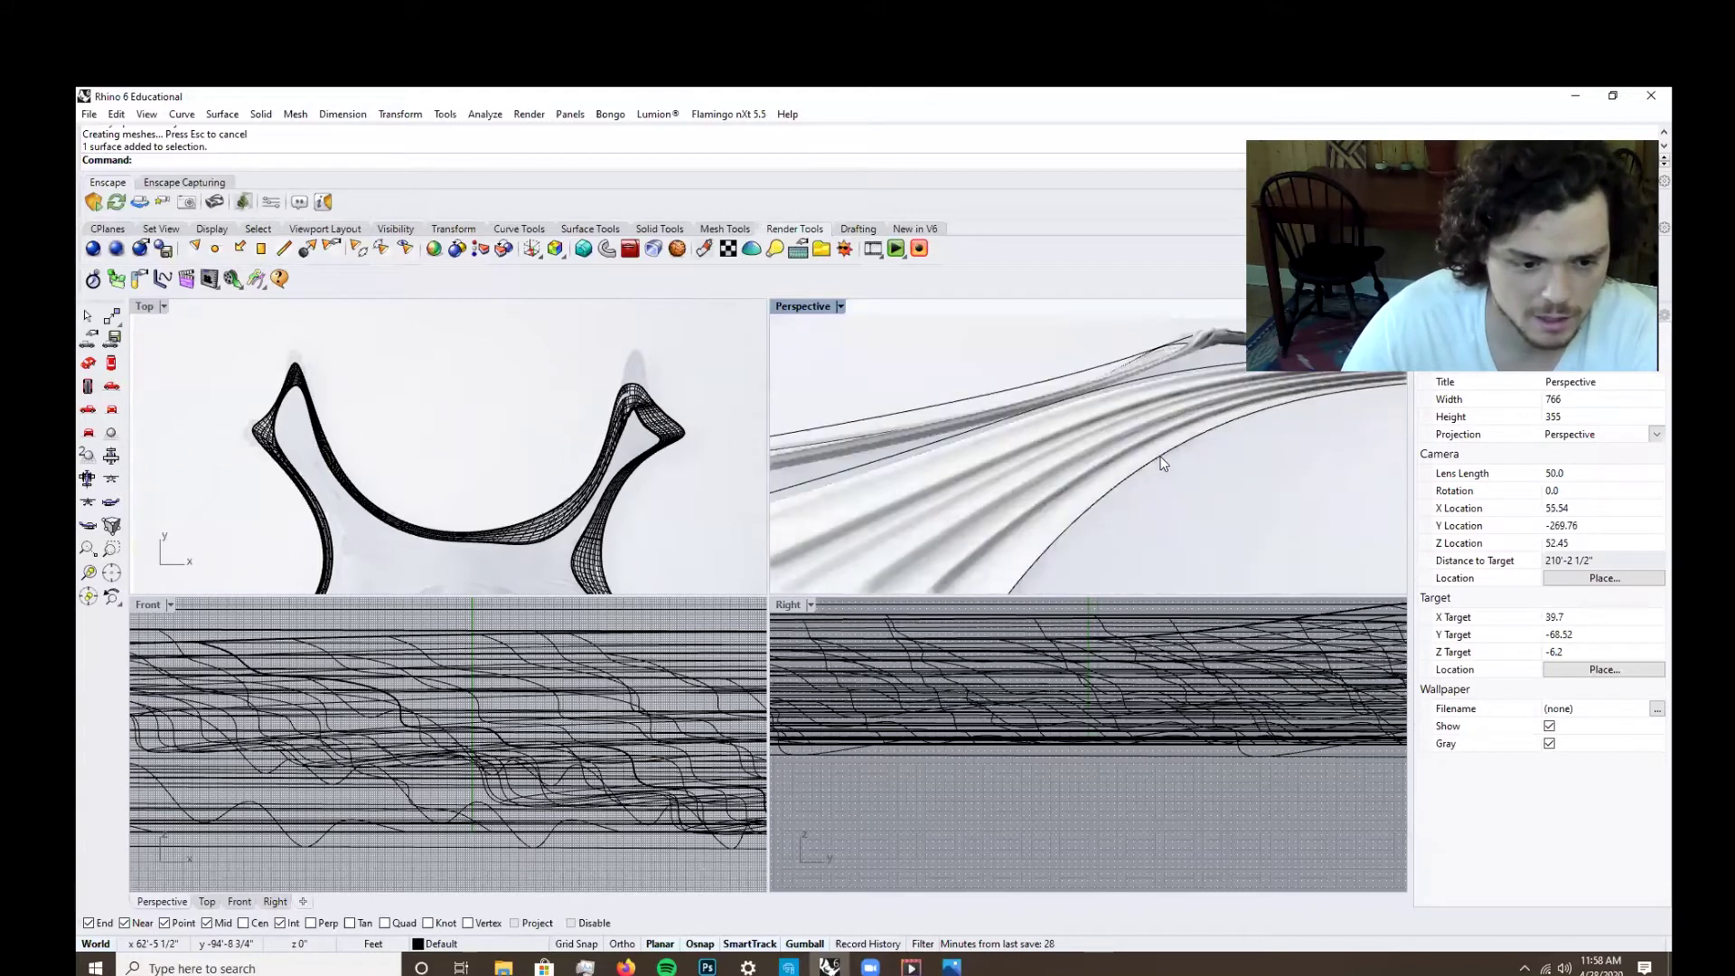
pyautogui.click(1159, 459)
pyautogui.click(1202, 502)
pyautogui.keyDown('shift'); pyautogui.click(1058, 405); pyautogui.keyUp('shift')
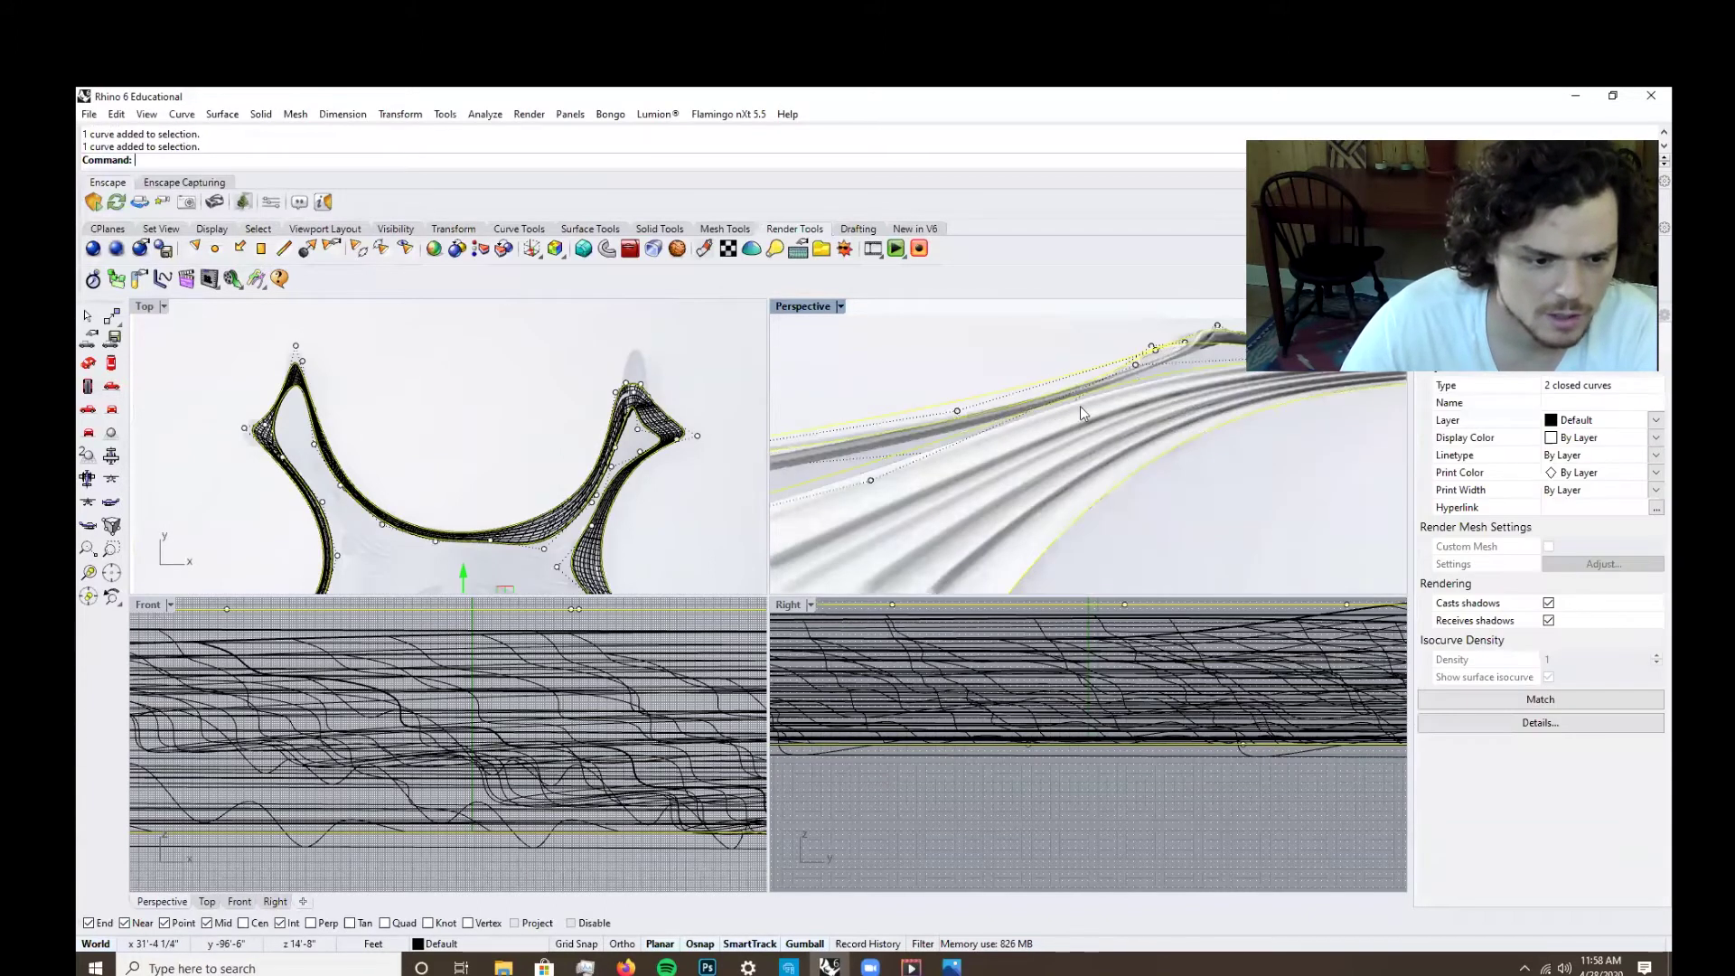
pyautogui.scroll(-2, 1163, 432)
pyautogui.scroll(-10, 1165, 432)
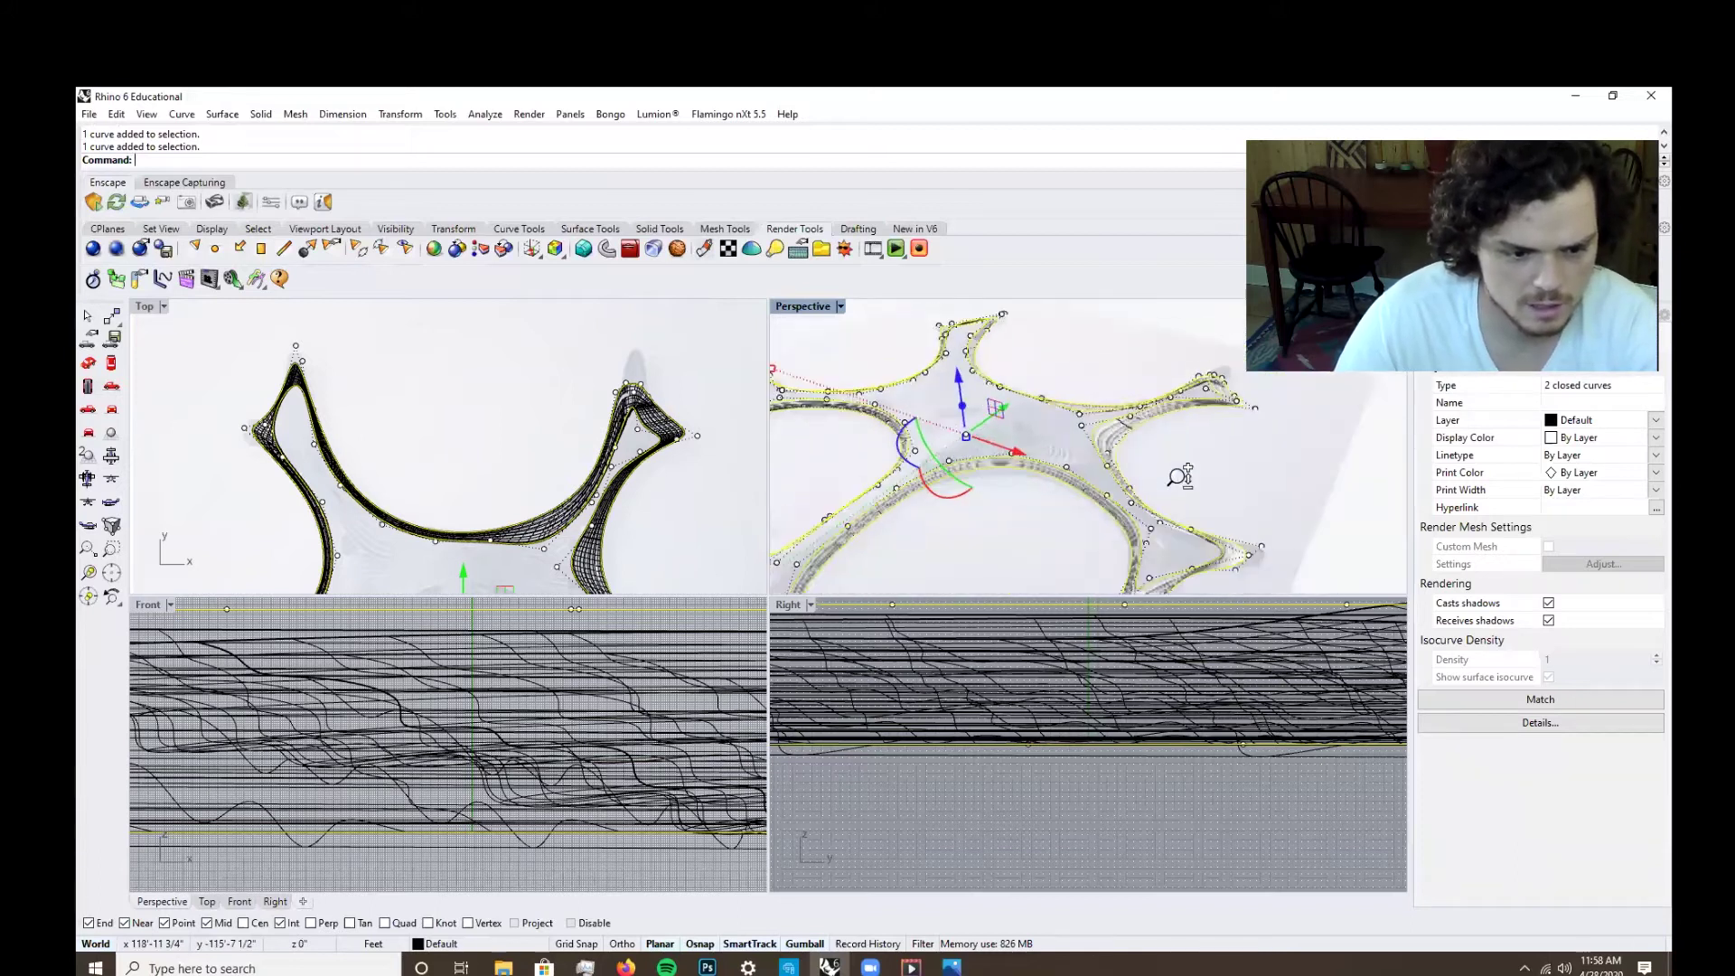
pyautogui.hotkey('ctrl', 'c')
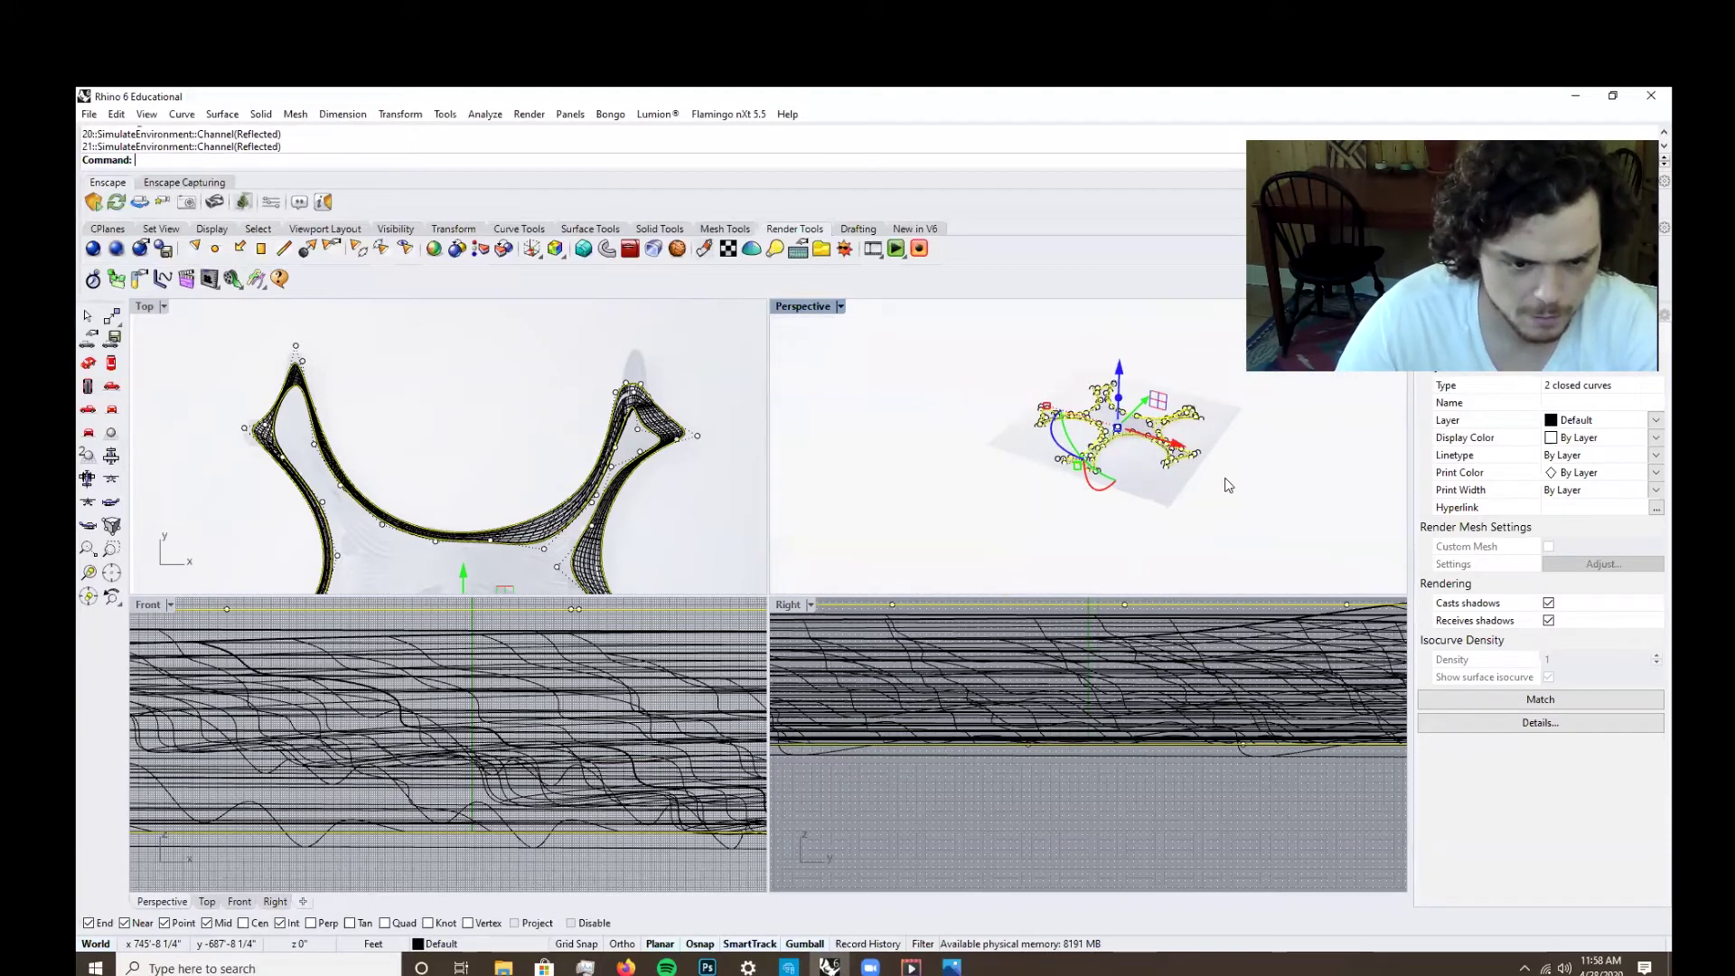
pyautogui.moveTo(1227, 485); pyautogui.dragTo(1175, 444, button='right')
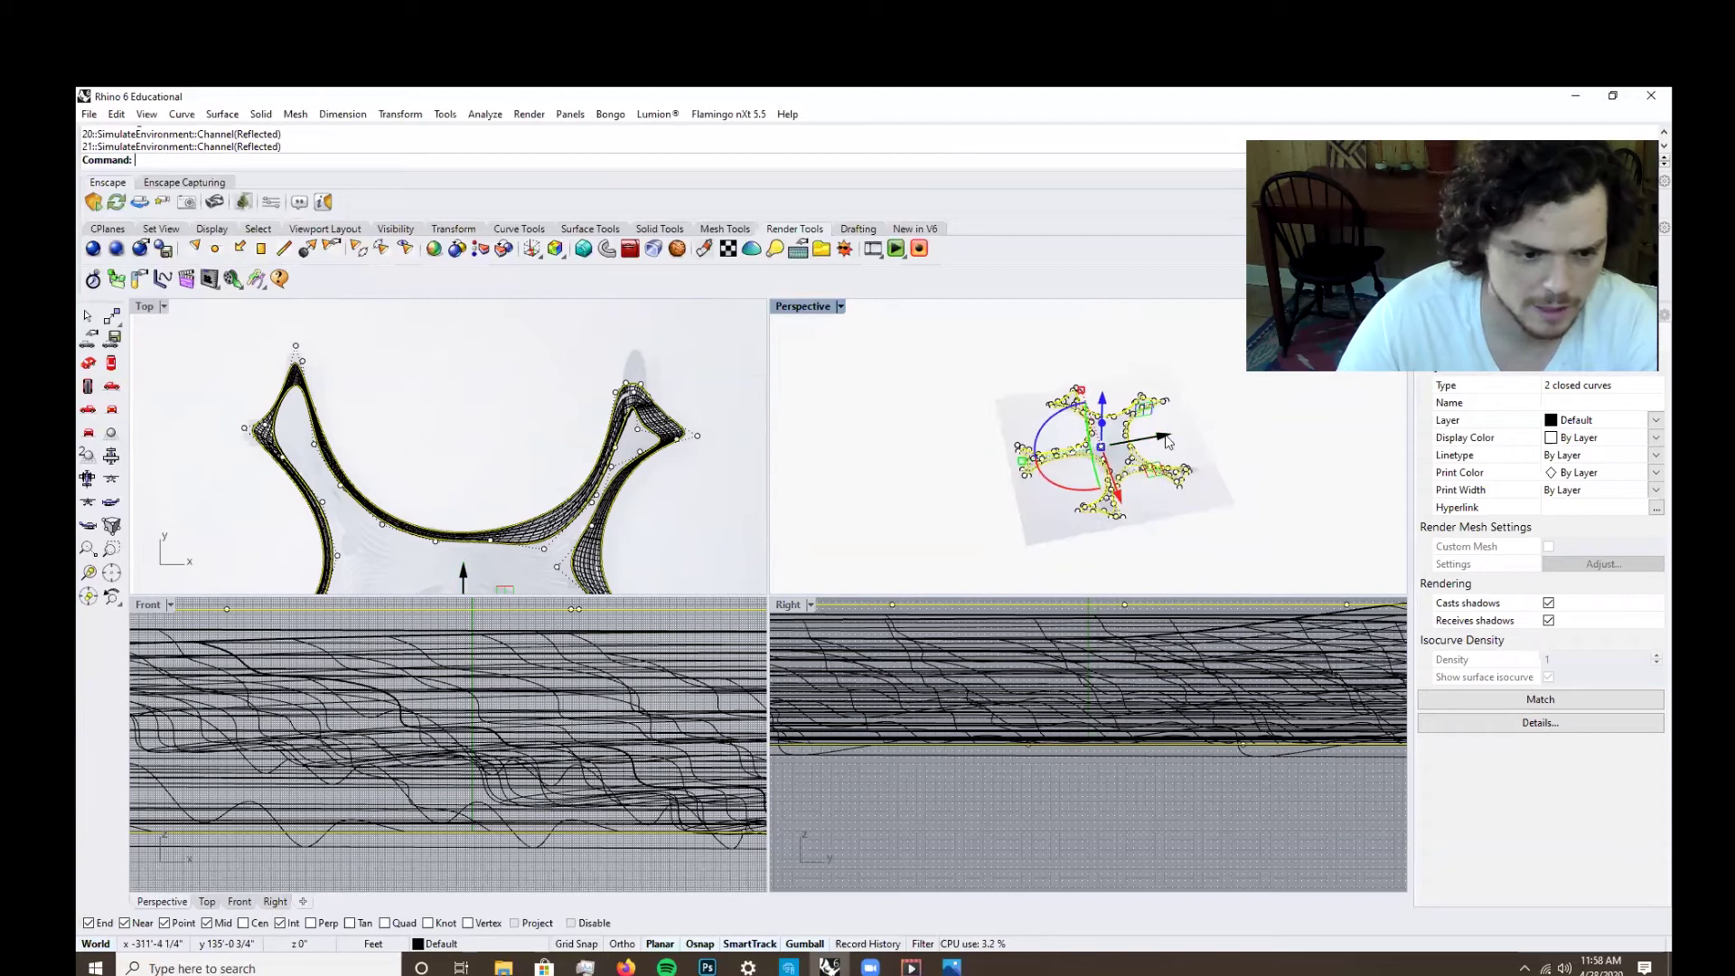
pyautogui.keyDown('alt'); pyautogui.moveTo(1164, 437); pyautogui.dragTo(931, 463); pyautogui.keyUp('alt')
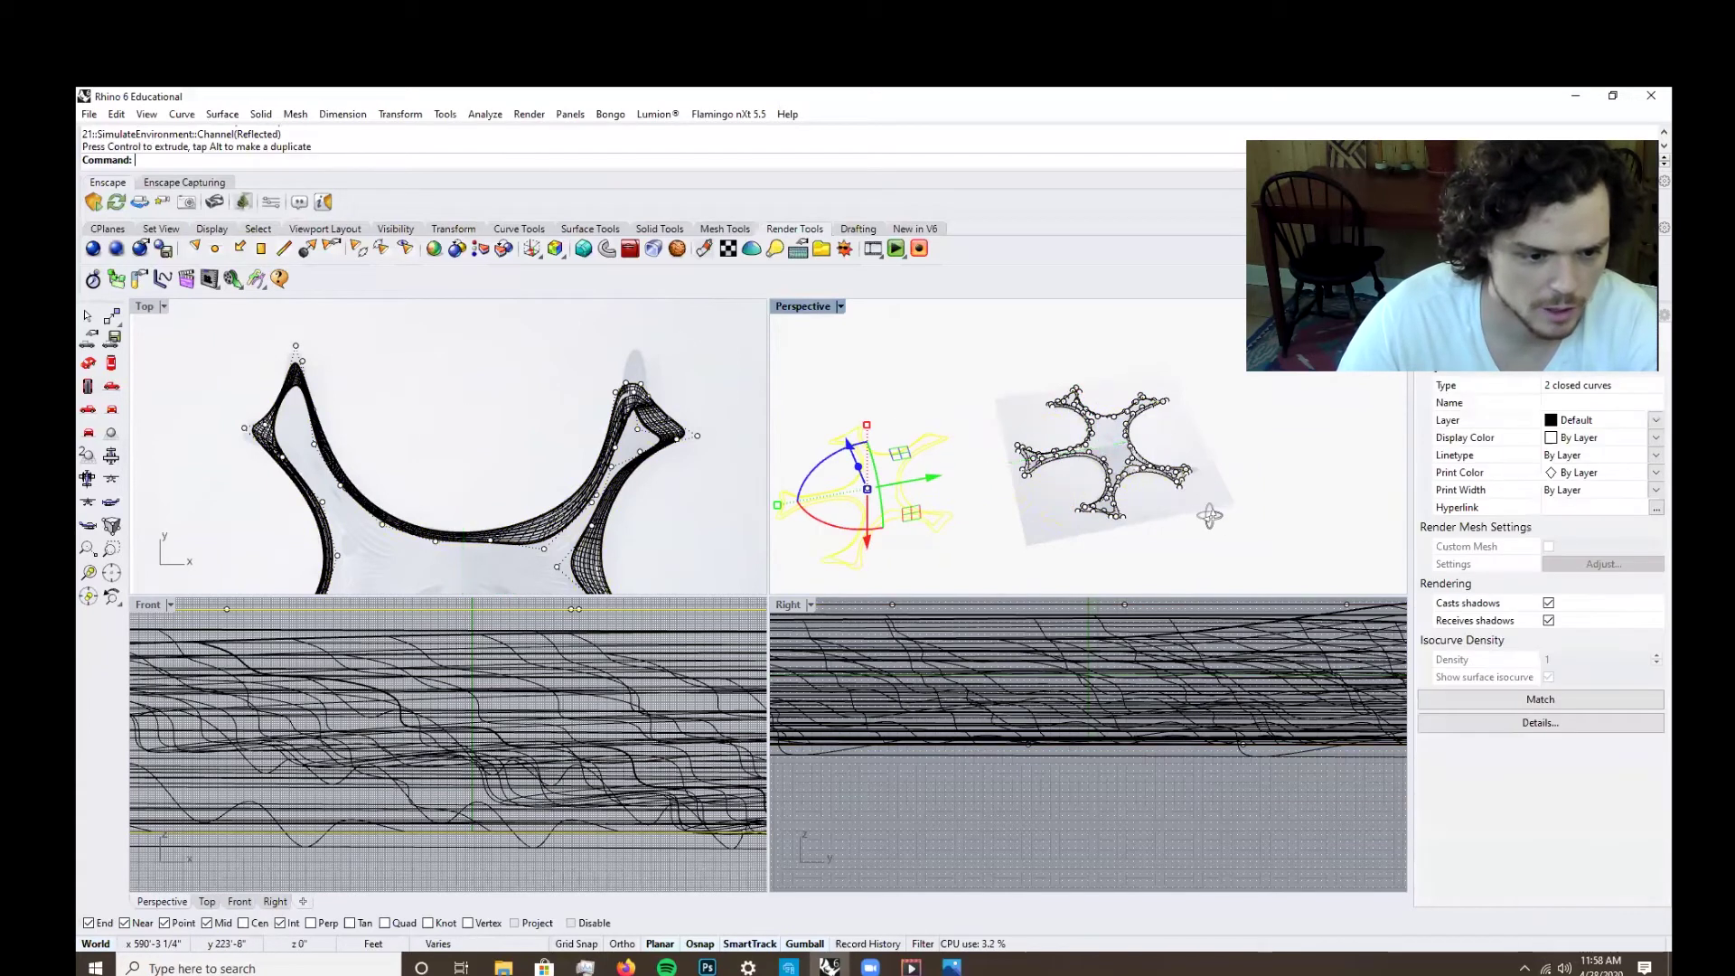
pyautogui.moveTo(1208, 513); pyautogui.dragTo(1233, 539, button='right')
pyautogui.press('Escape')
# Delete the surface spanning the copied outline curves.
pyautogui.scroll(12, 916, 420)
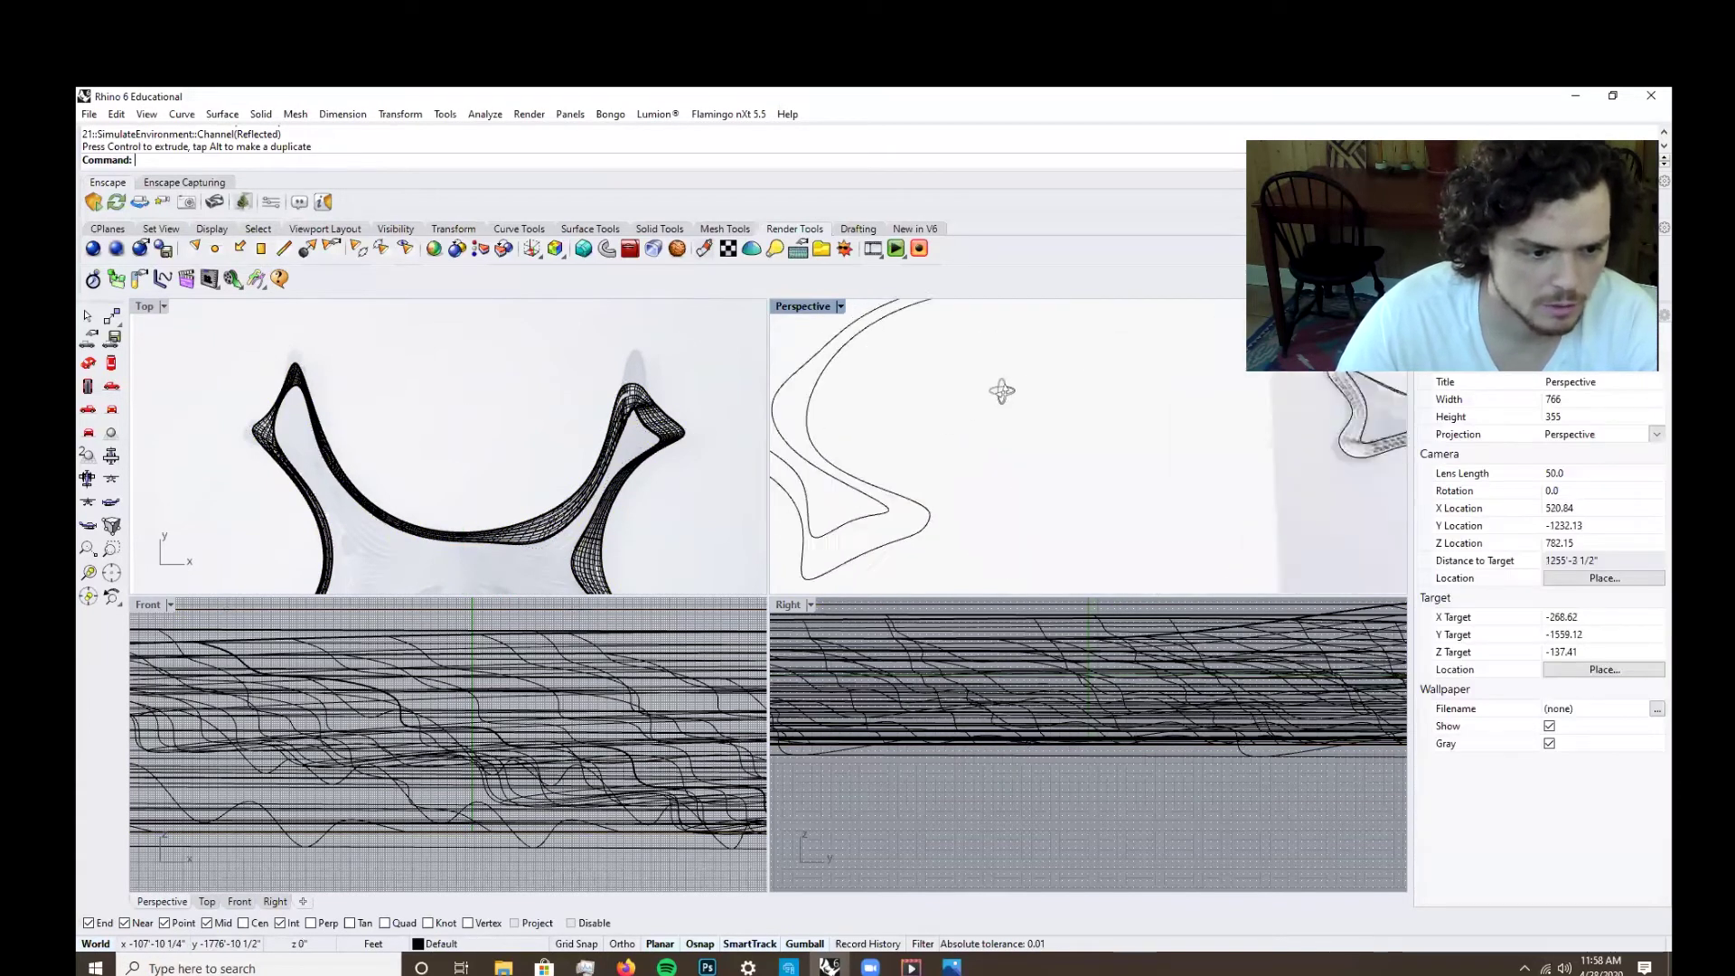
pyautogui.moveTo(999, 391); pyautogui.dragTo(1174, 491, button='right')
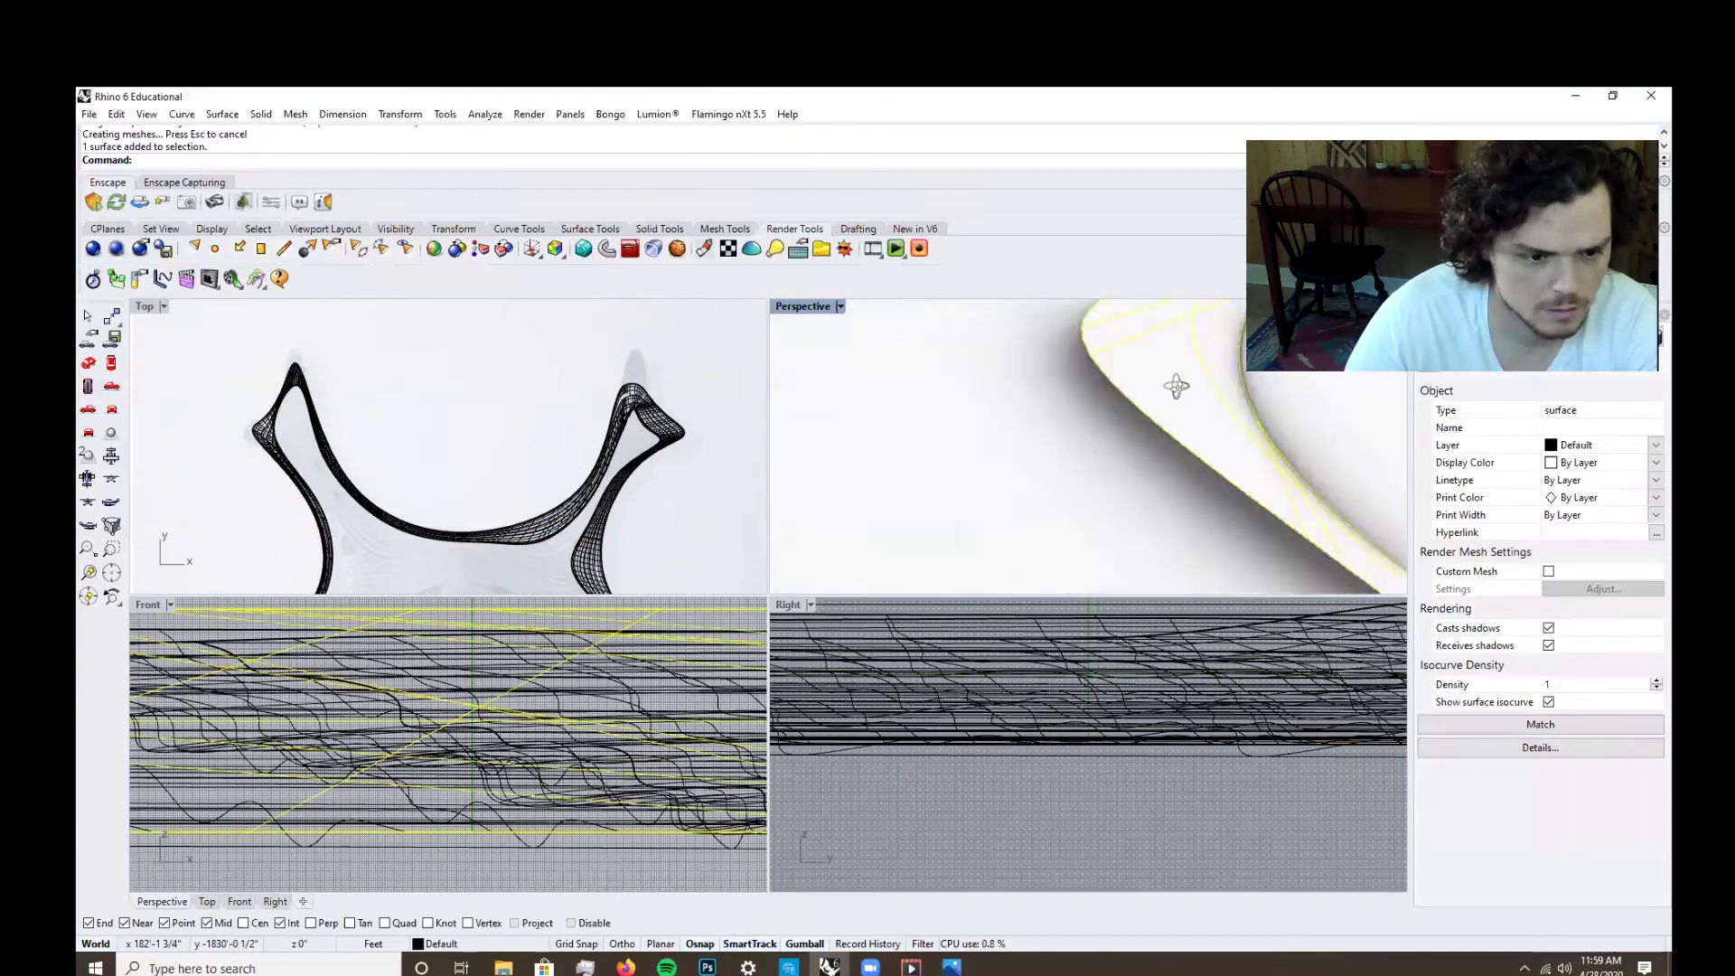
pyautogui.moveTo(1177, 385); pyautogui.dragTo(1174, 416, button='right')
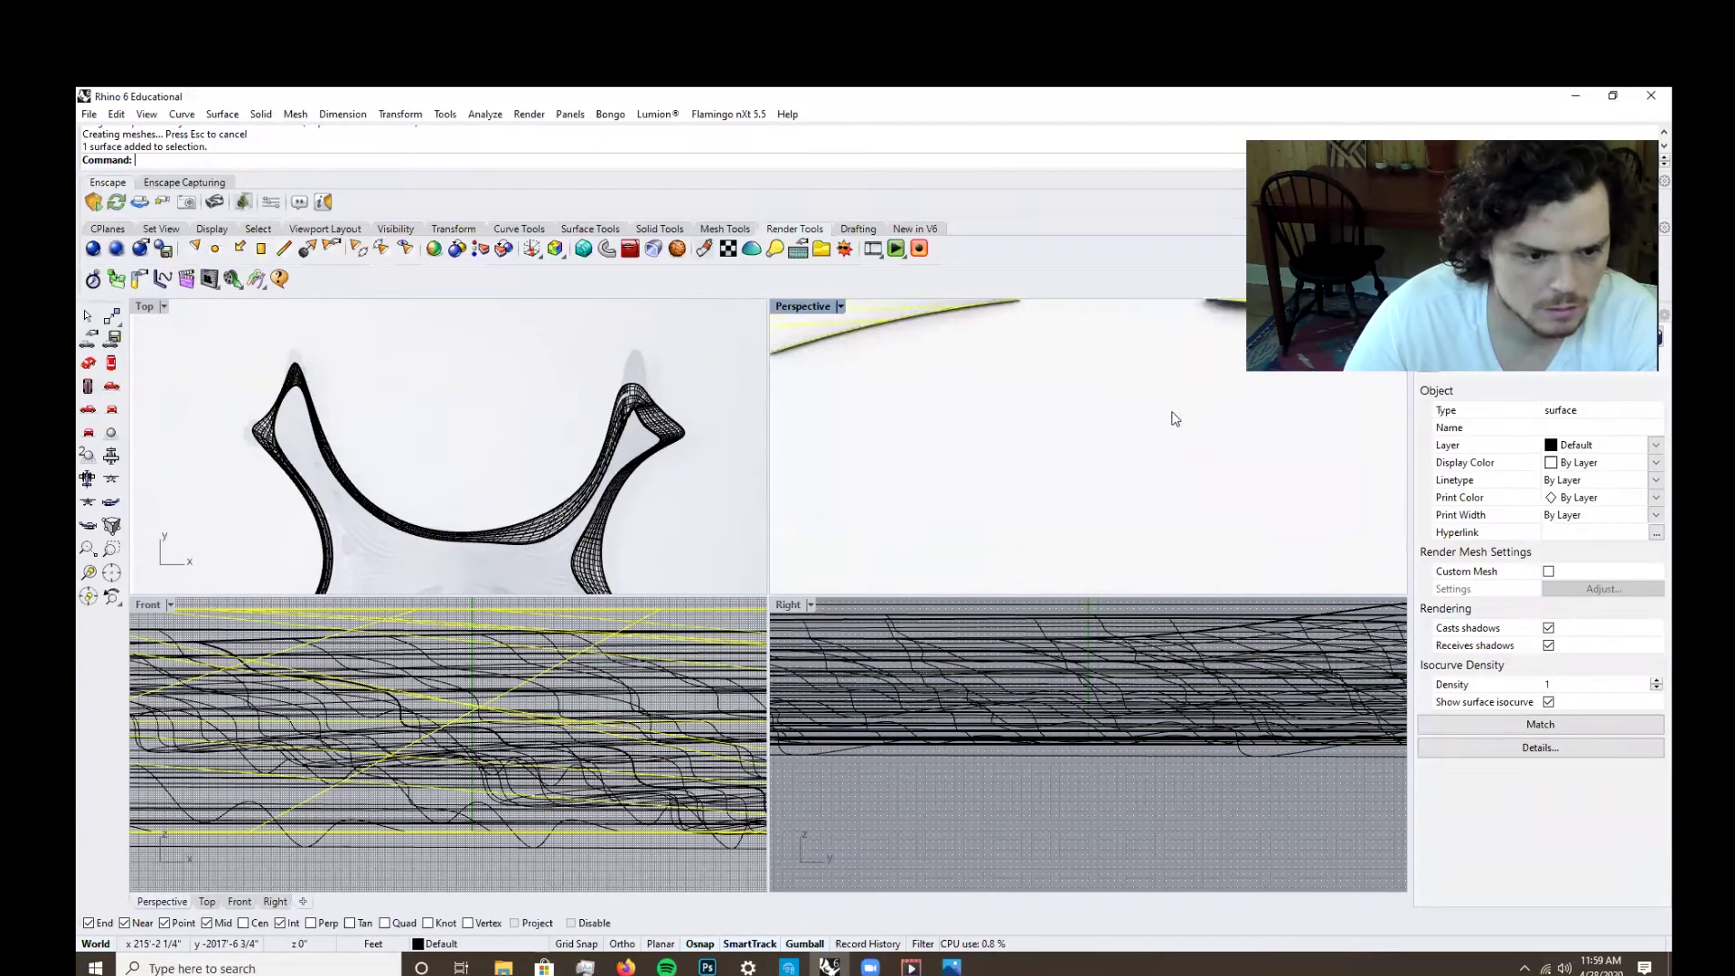
pyautogui.scroll(-5, 1175, 455)
pyautogui.press('Delete')
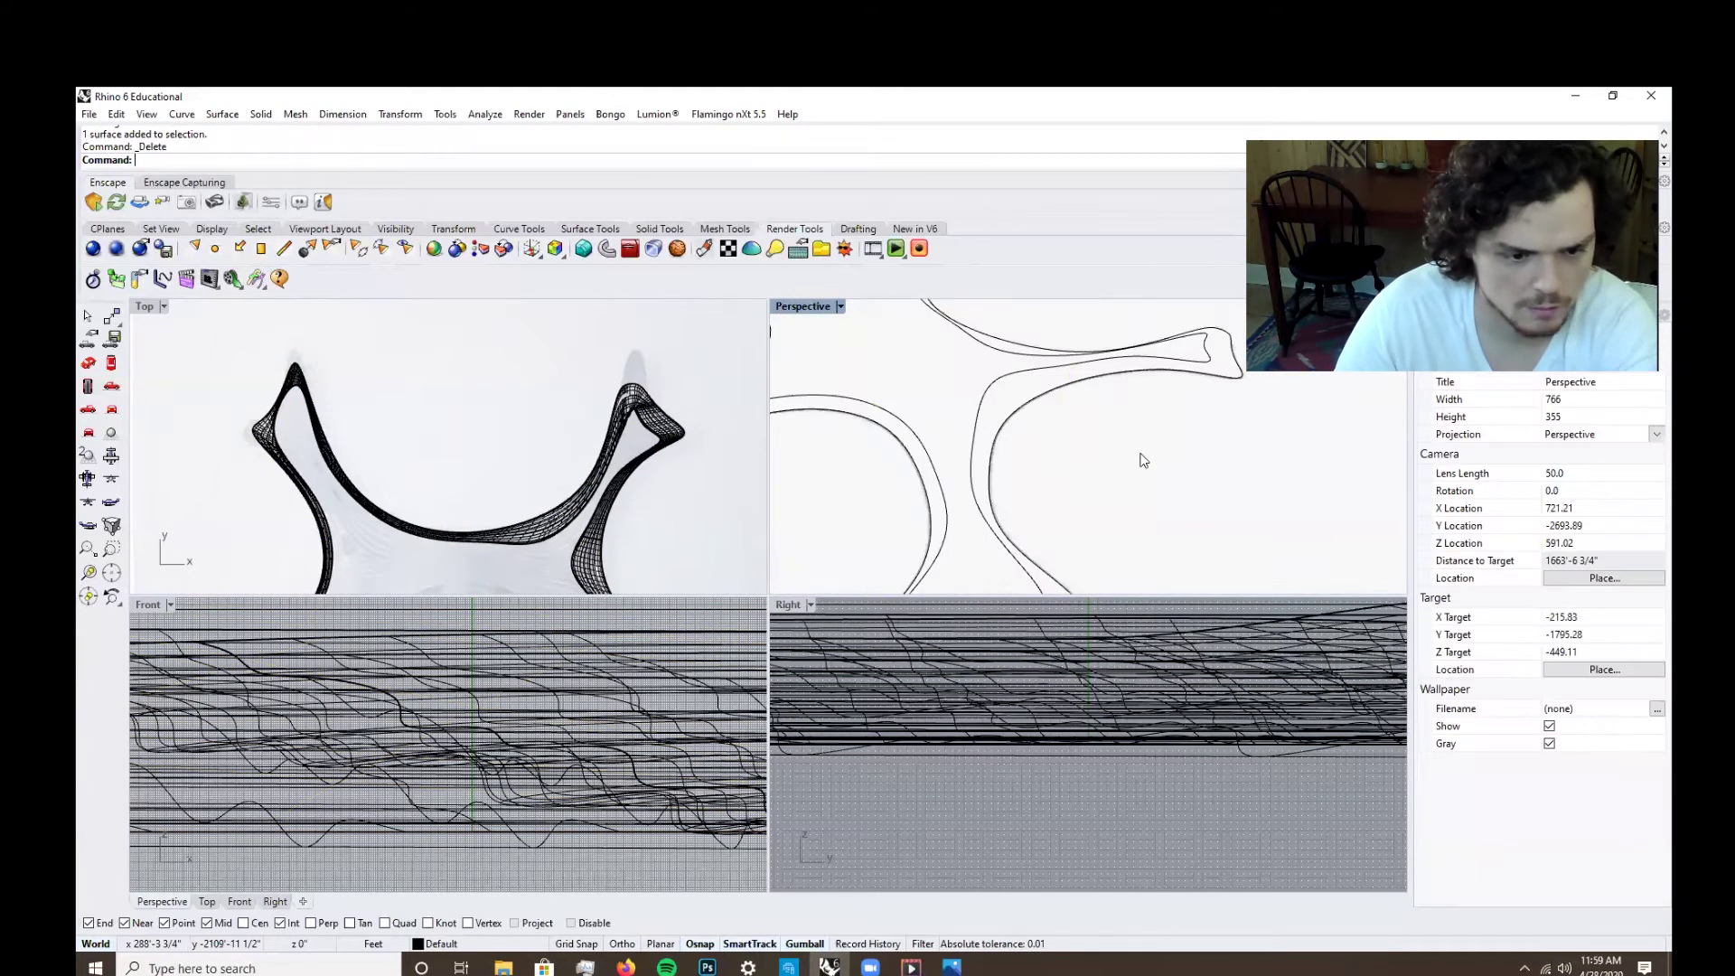
# Patch a surface across the copied outer and inner outline curves with 30 U spans, 30 V spans and stiffness 1.
pyautogui.scroll(2, 1089, 371)
pyautogui.click(1085, 369)
pyautogui.keyDown('shift'); pyautogui.click(1084, 389); pyautogui.keyUp('shift')
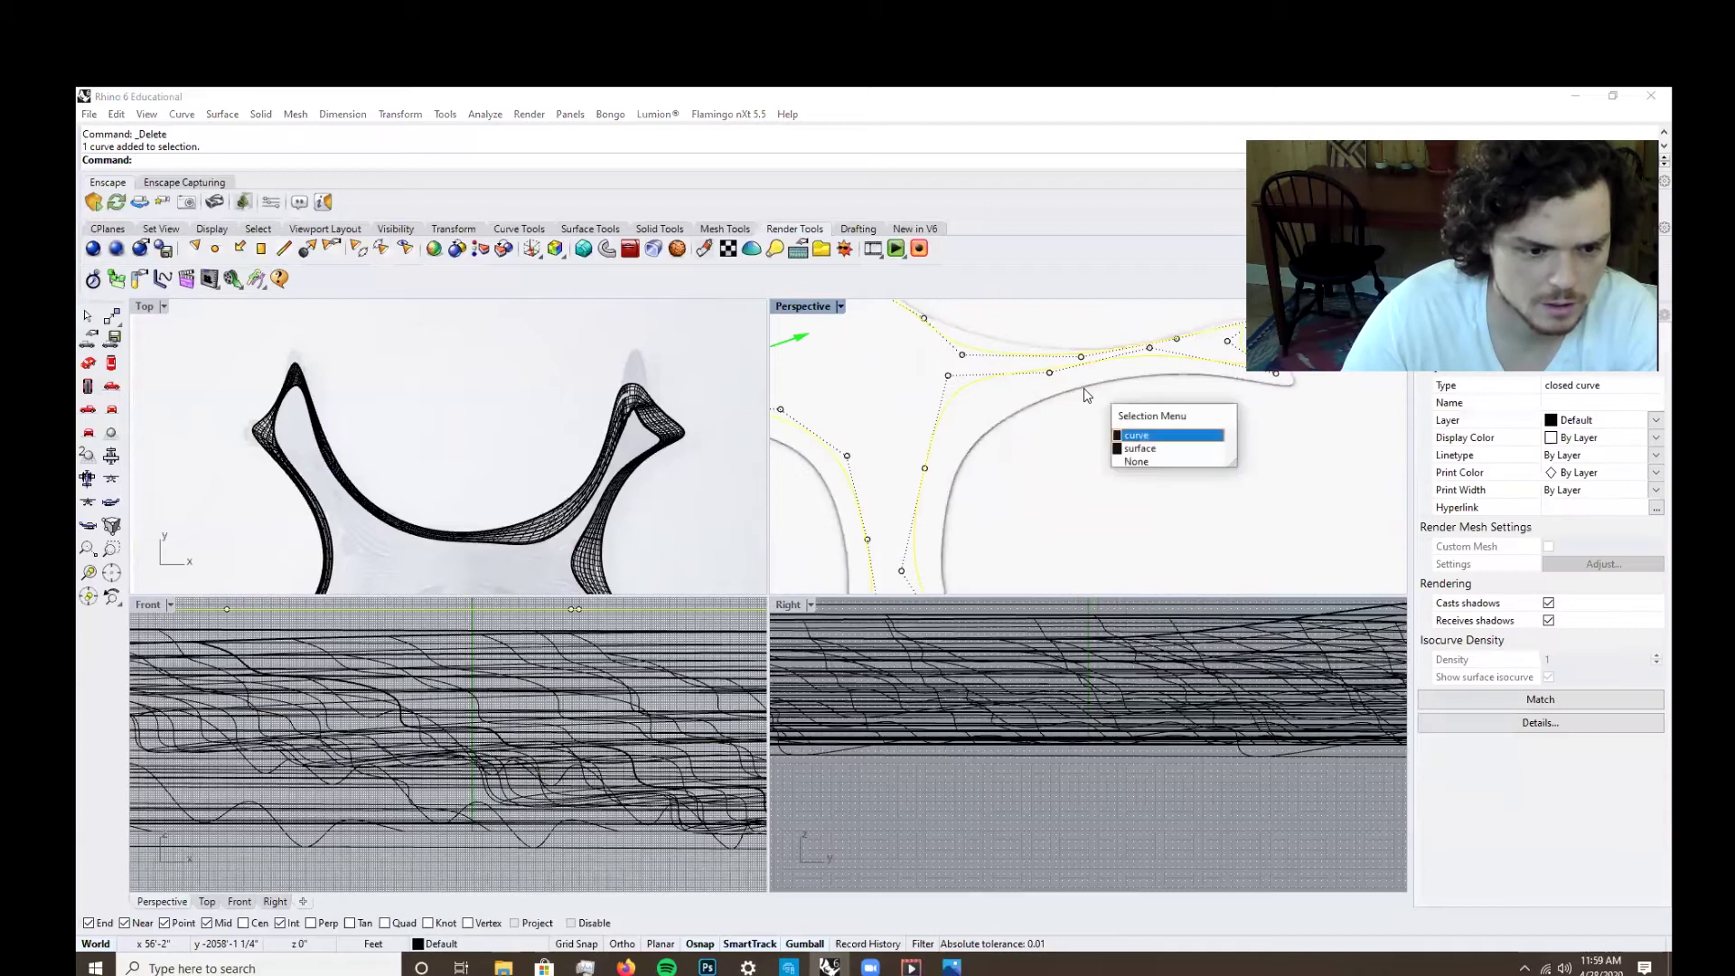
pyautogui.click(1084, 394)
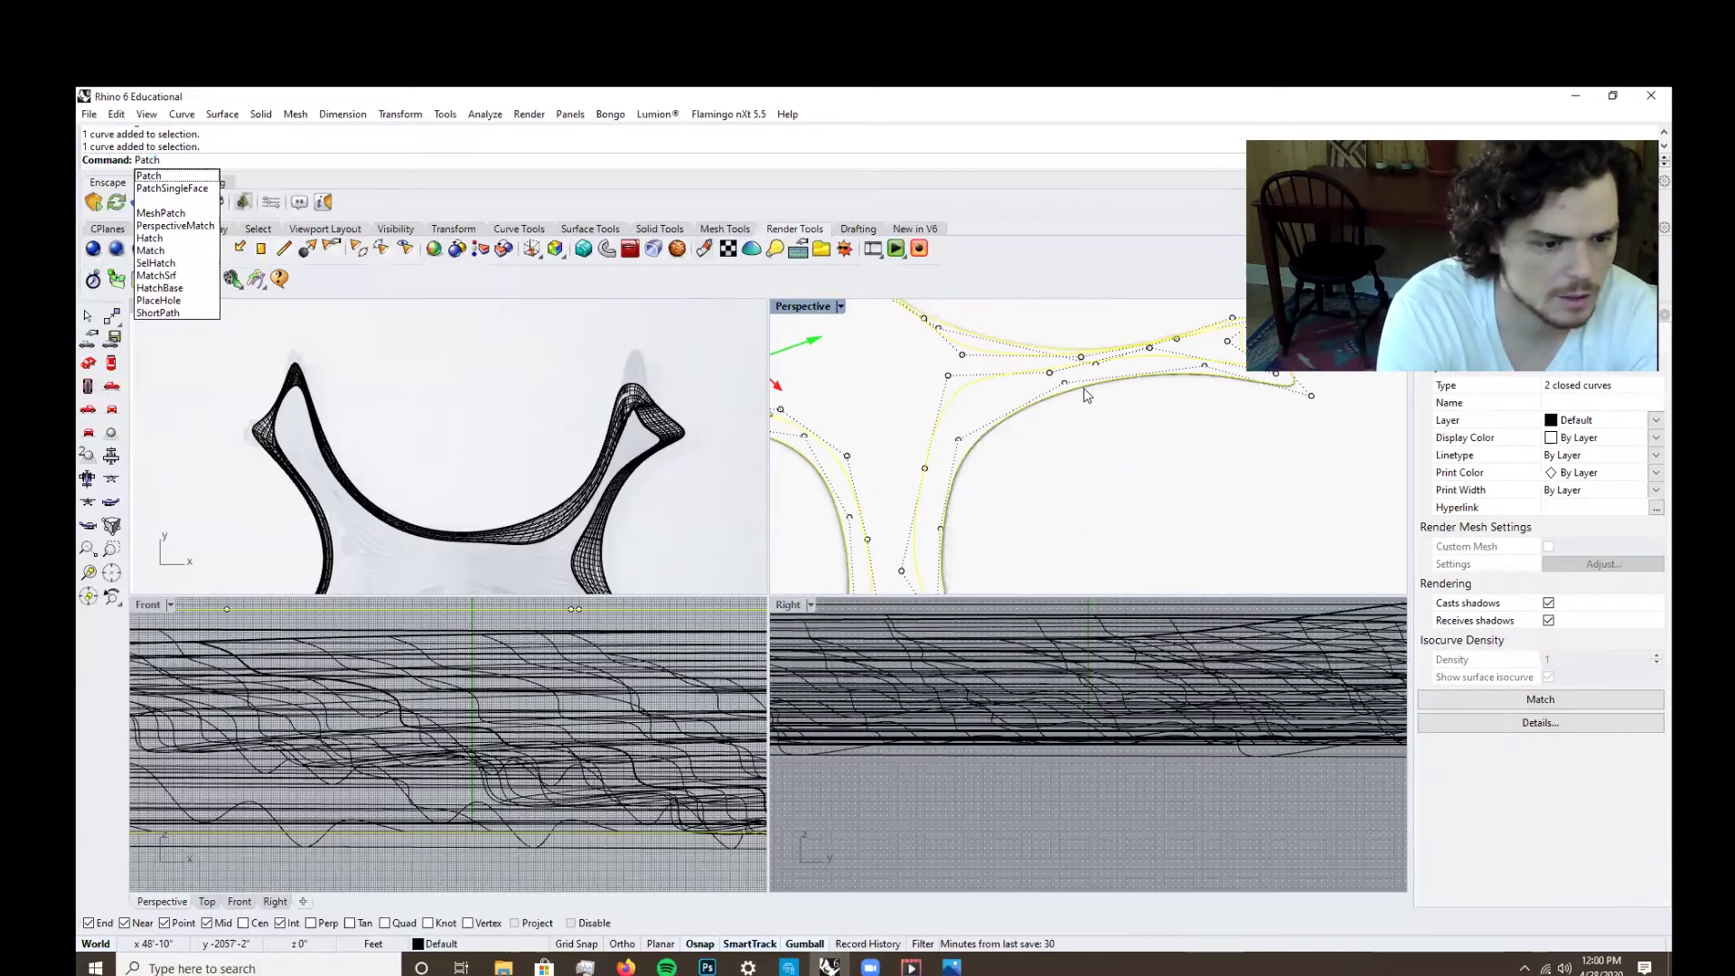
pyautogui.press('Return')
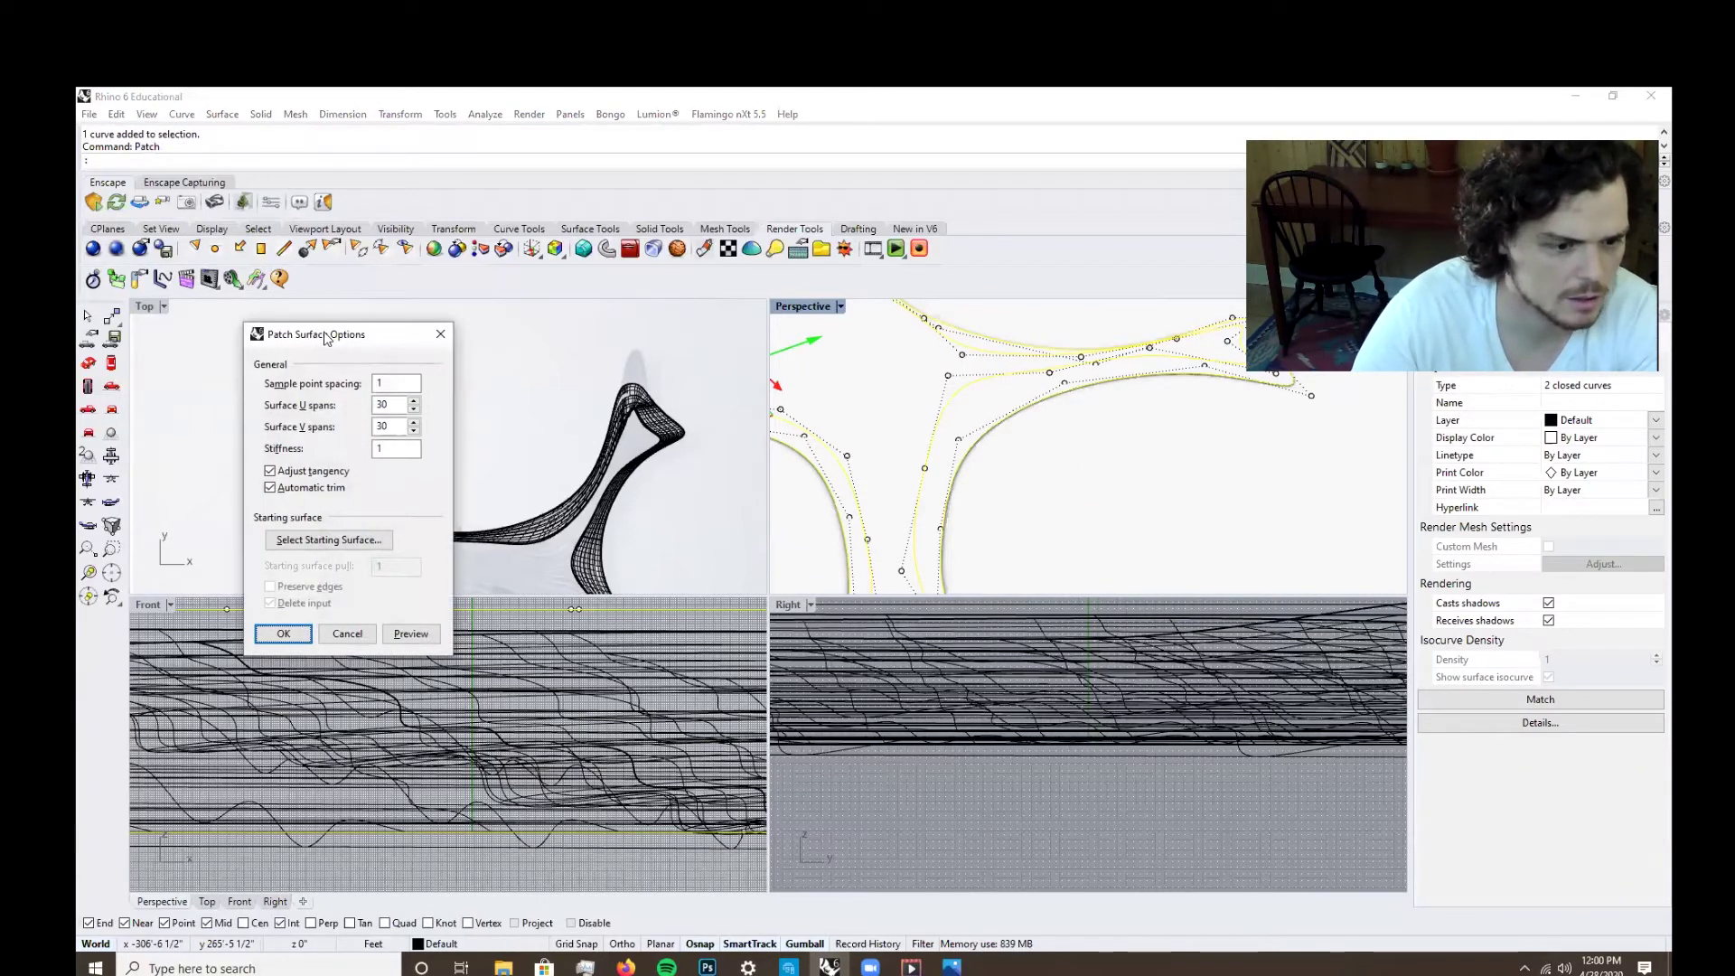
pyautogui.moveTo(327, 340); pyautogui.dragTo(833, 257)
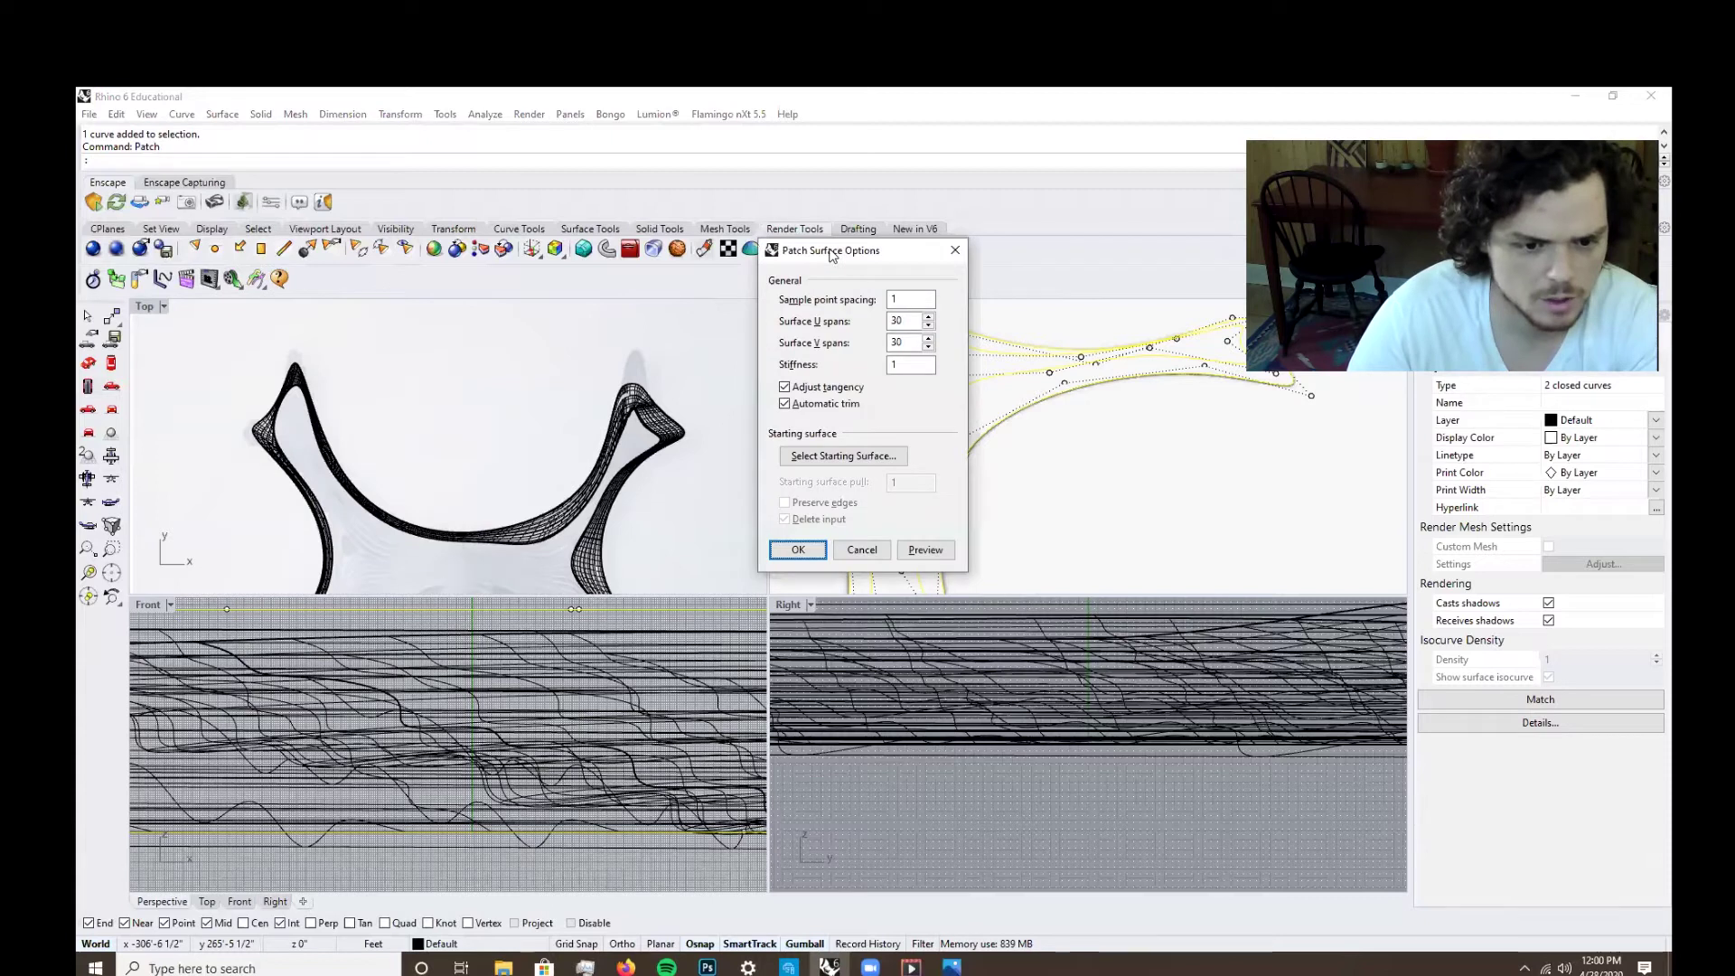
pyautogui.click(799, 547)
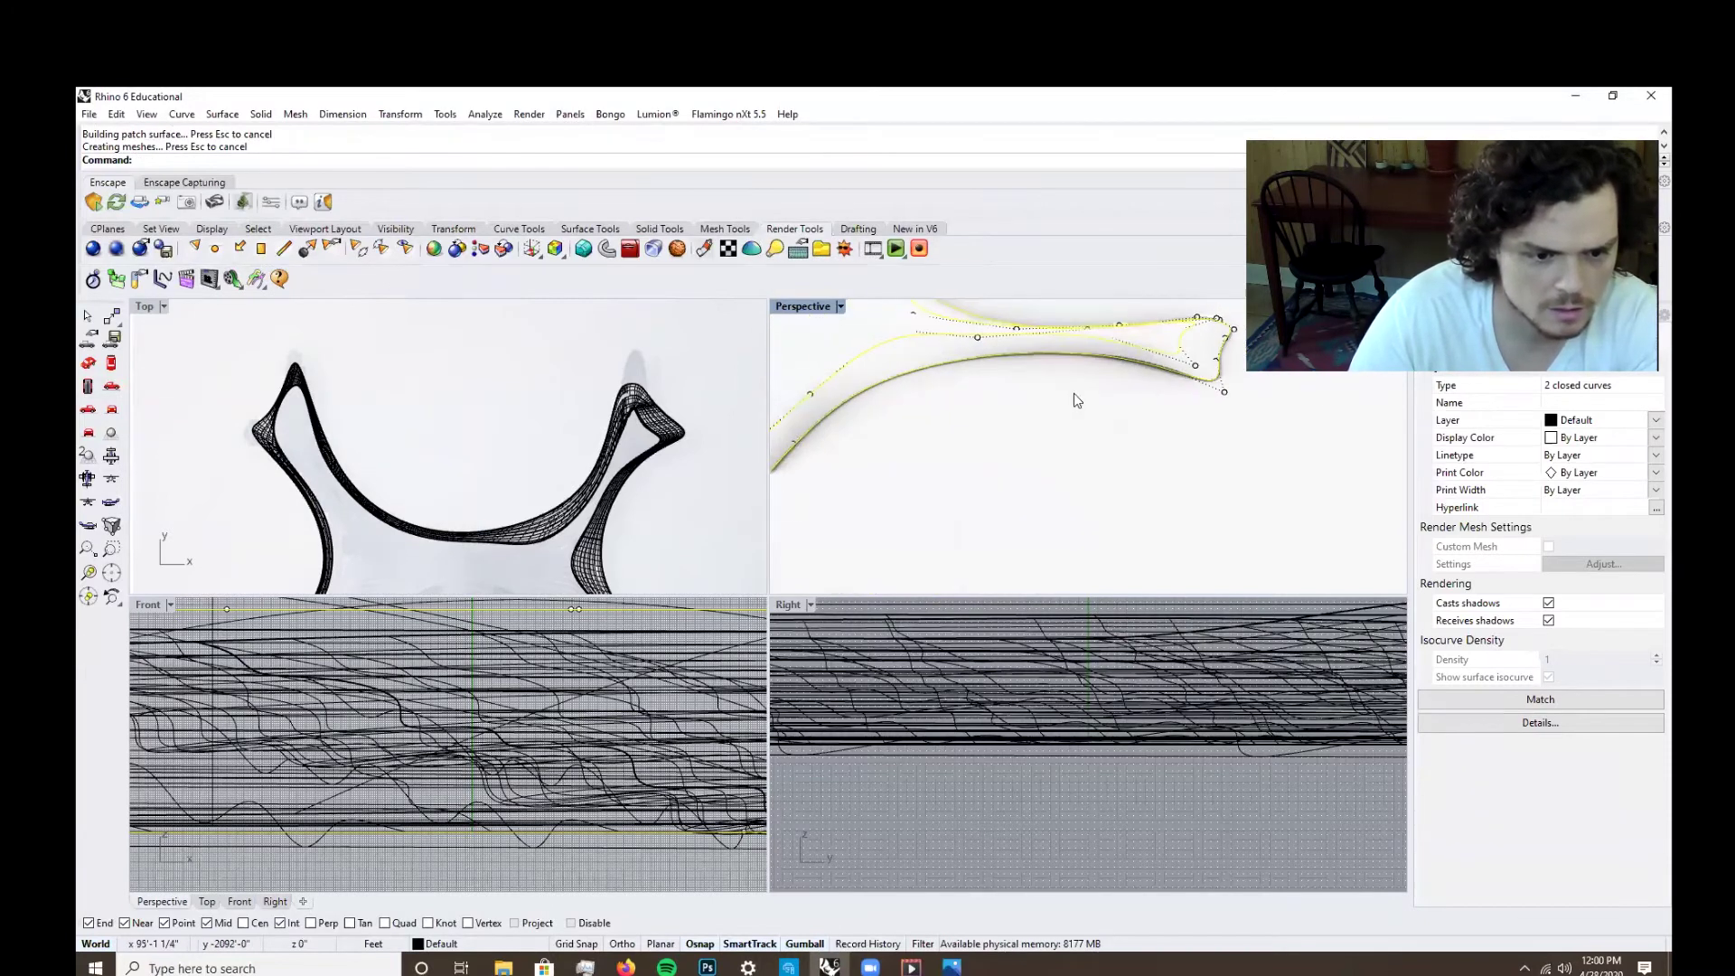
# Try to join the patch surface with the other surface of the copied roof.
pyautogui.scroll(5, 1111, 470)
pyautogui.click(1147, 501)
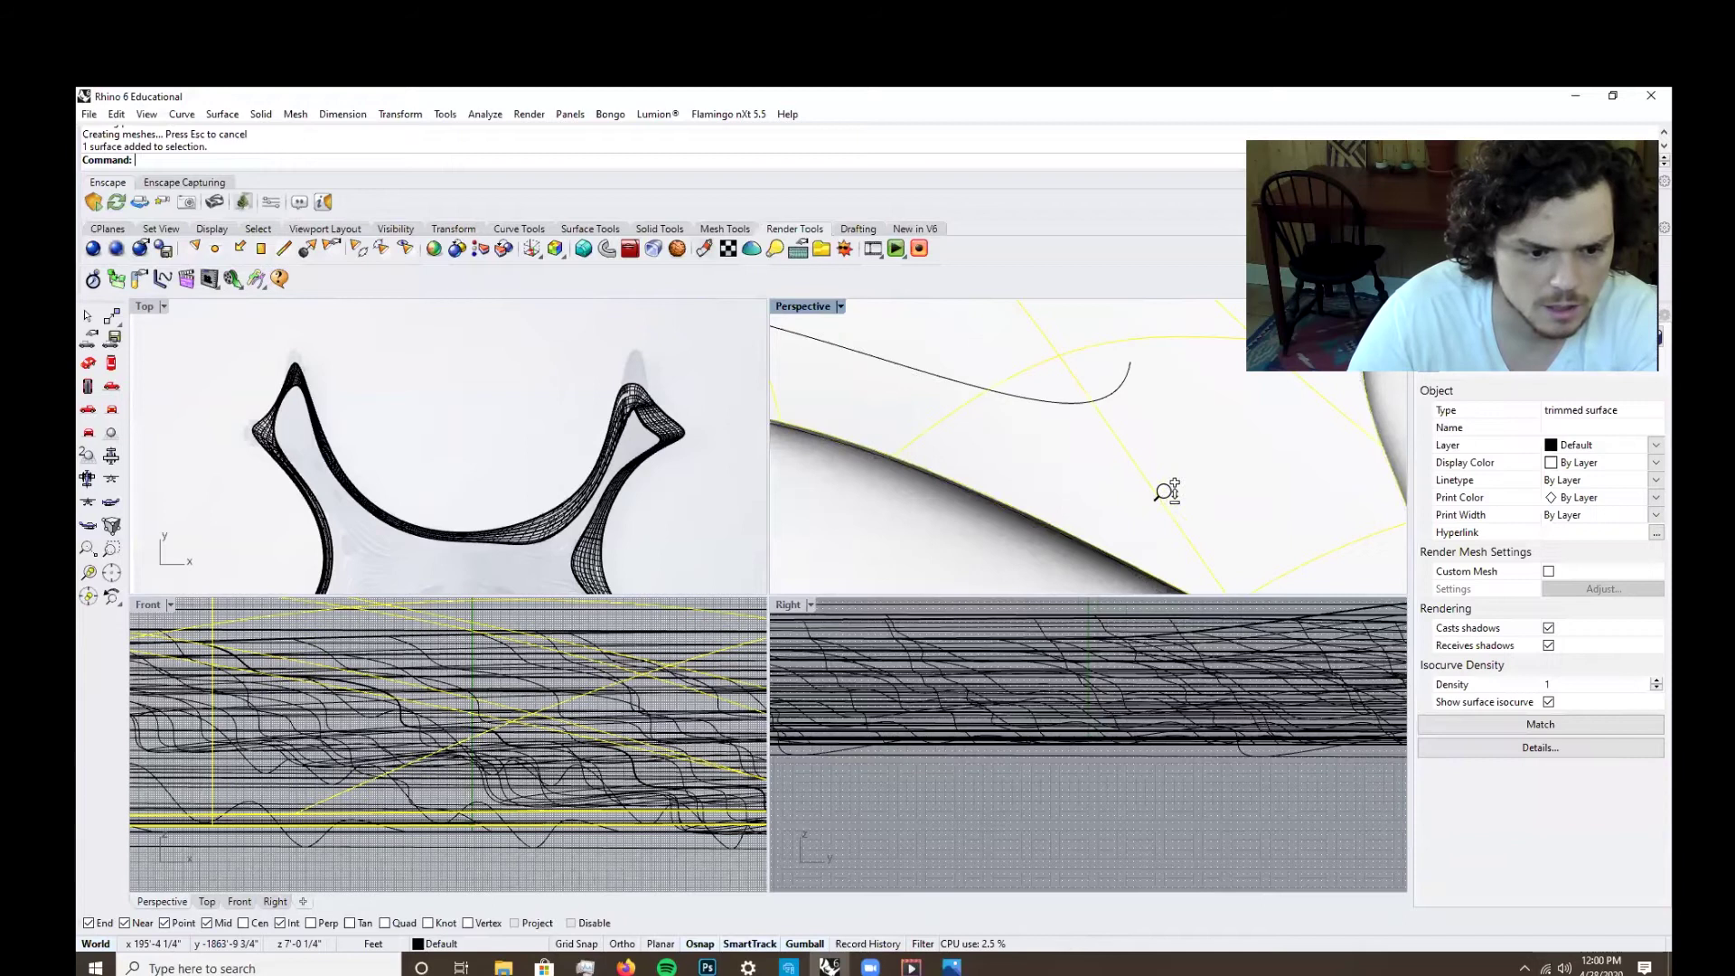
pyautogui.scroll(-6, 1164, 491)
pyautogui.moveTo(1183, 542); pyautogui.dragTo(1223, 533, button='right')
pyautogui.moveTo(1165, 452); pyautogui.dragTo(1157, 401, button='right')
pyautogui.moveTo(1259, 447); pyautogui.dragTo(989, 401)
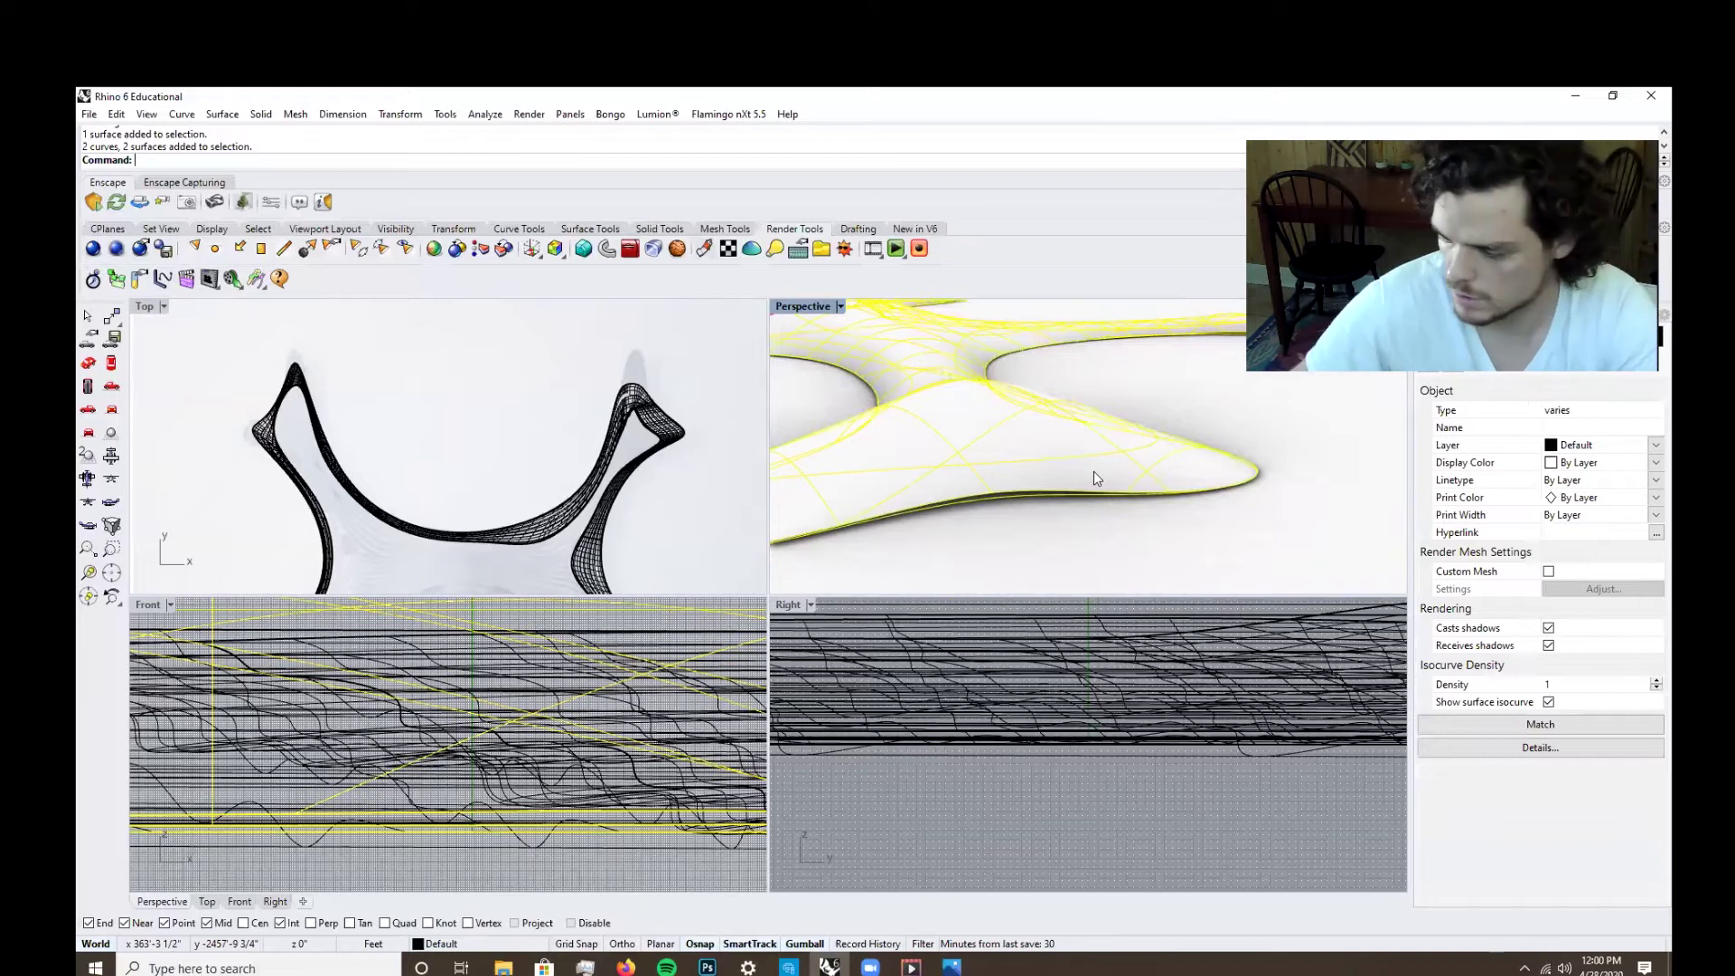
pyautogui.hotkey('ctrl', 'j')
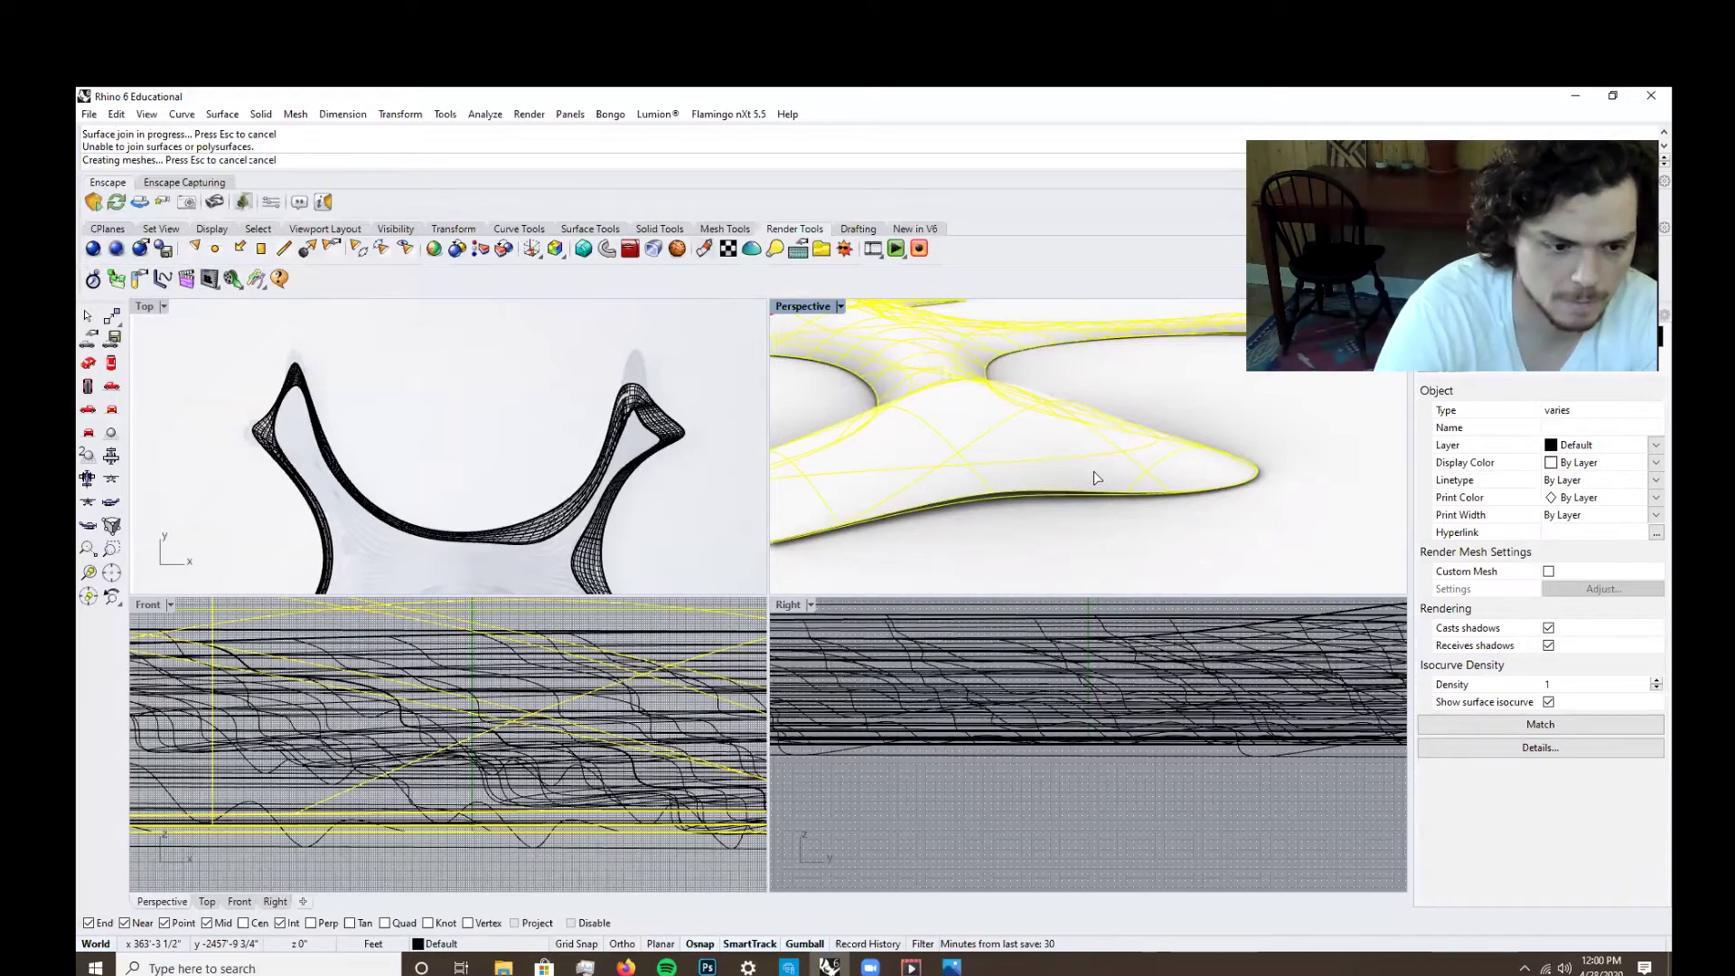
# Maximize the perspective view and show the control points of the patch surface.
pyautogui.click(1072, 399)
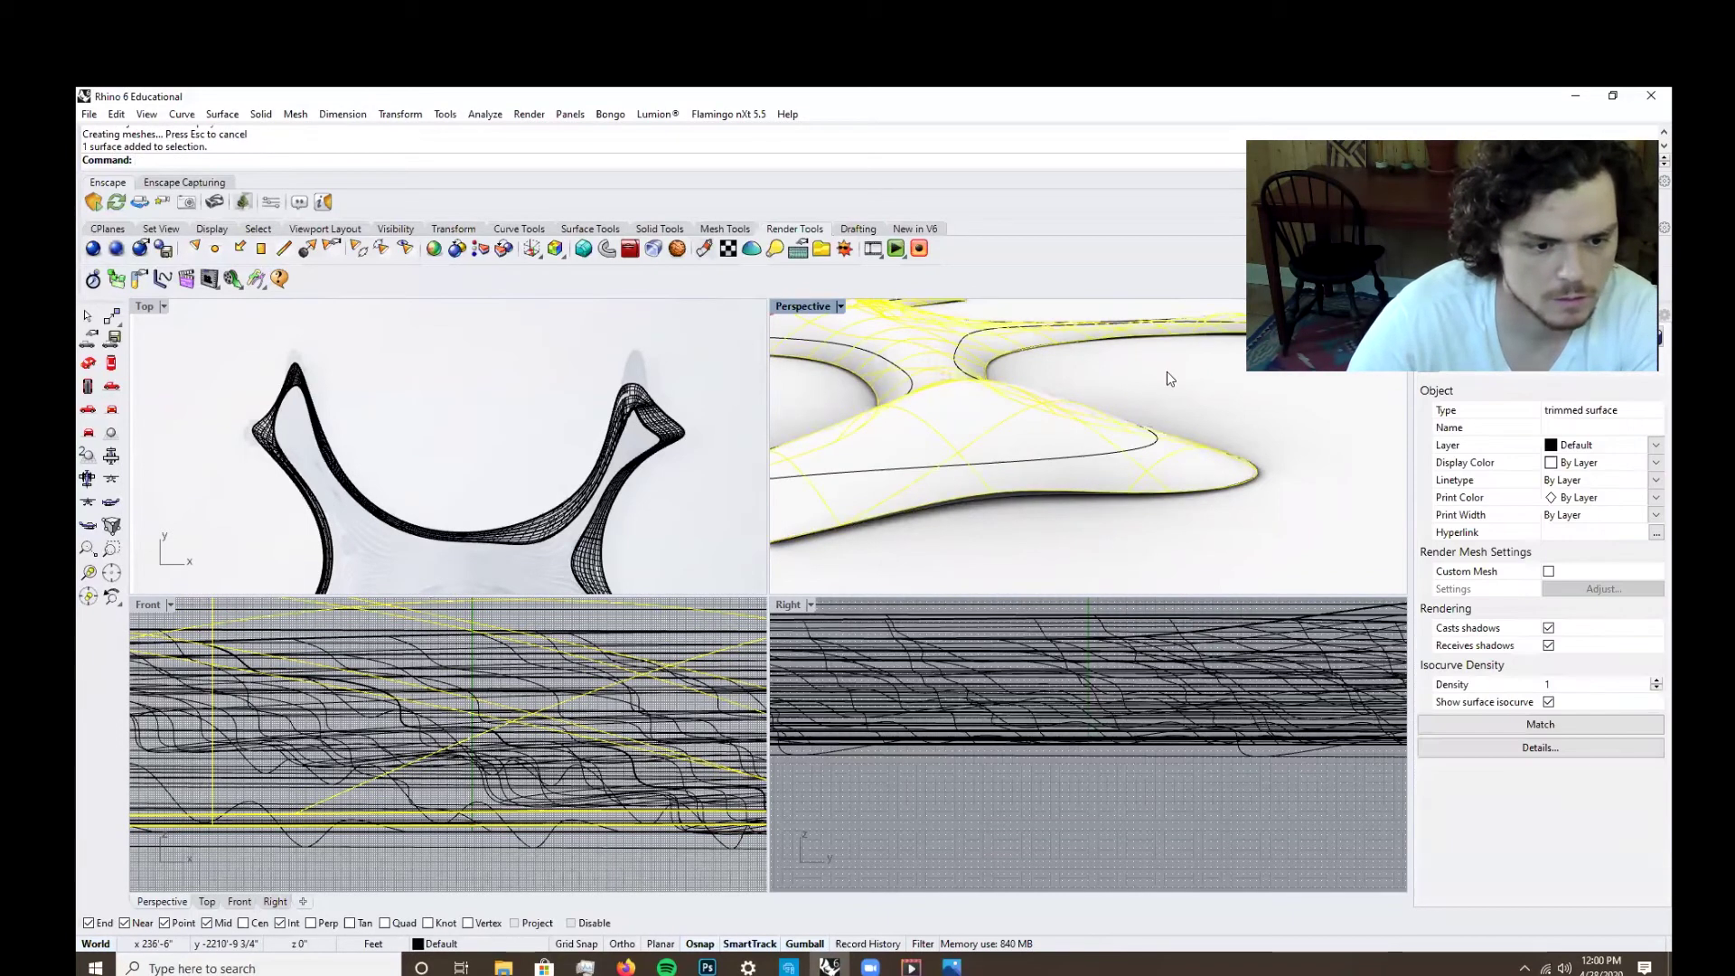
pyautogui.scroll(5, 1153, 398)
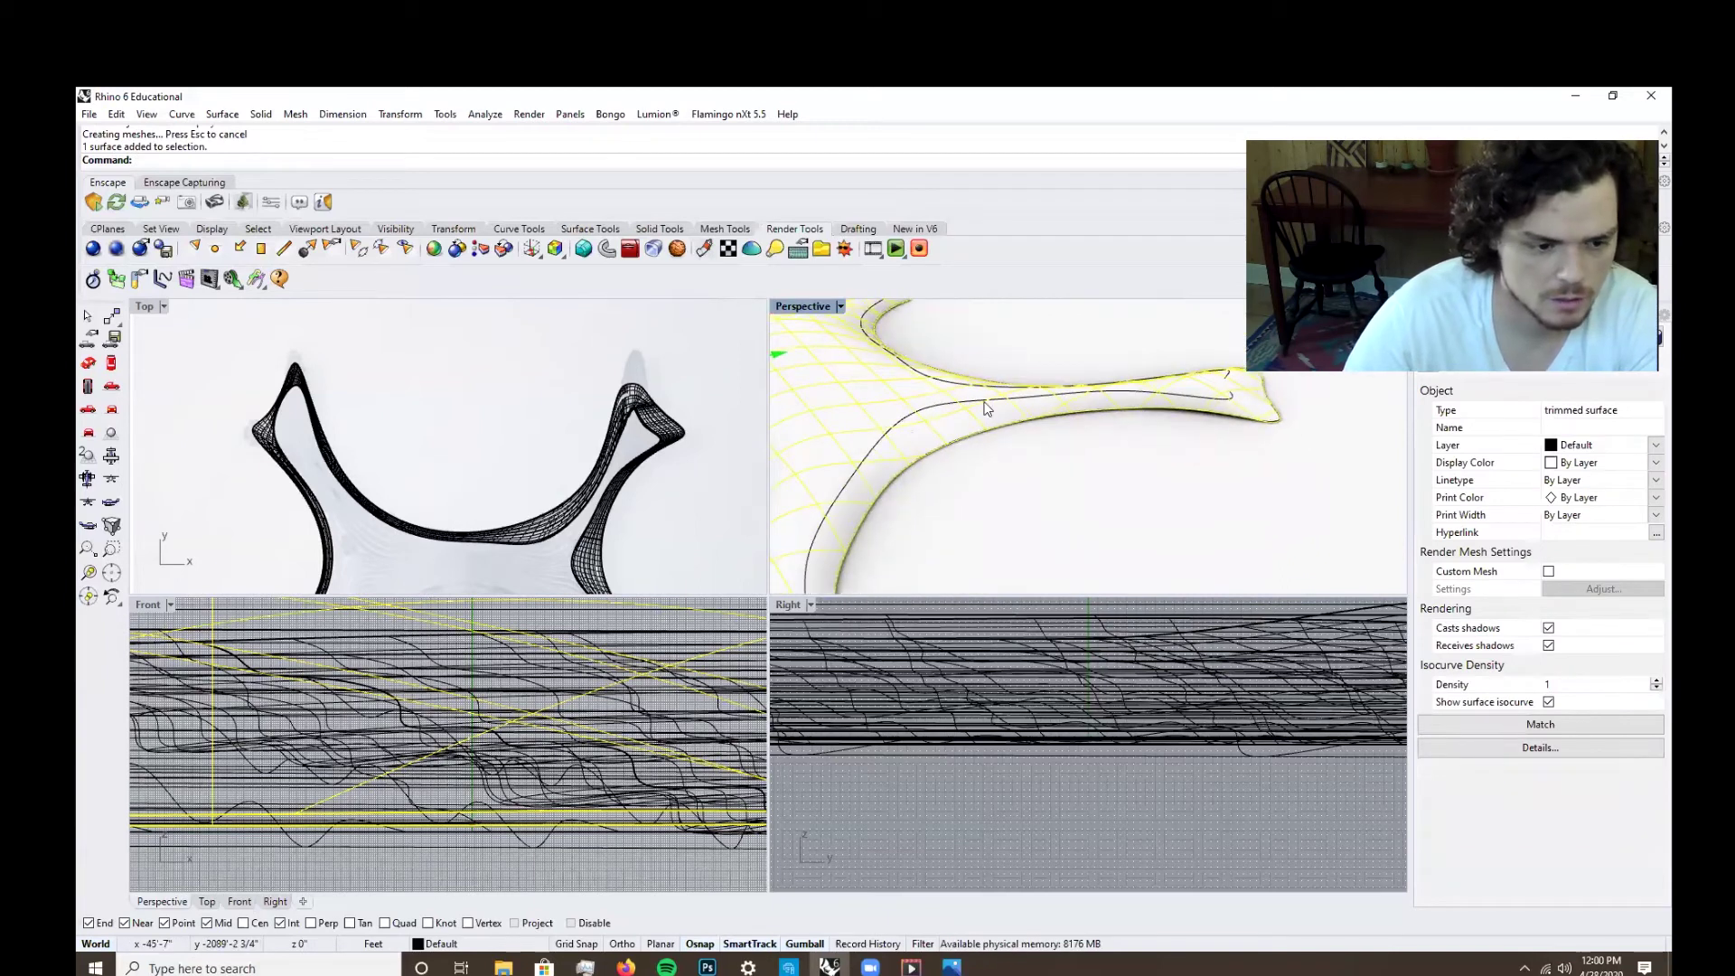
pyautogui.keyDown('ctrl'); pyautogui.moveTo(984, 409); pyautogui.dragTo(985, 365, button='right'); pyautogui.keyUp('ctrl')
pyautogui.doubleClick(803, 305)
pyautogui.keyDown('ctrl'); pyautogui.moveTo(957, 424); pyautogui.dragTo(985, 496, button='right'); pyautogui.keyUp('ctrl')
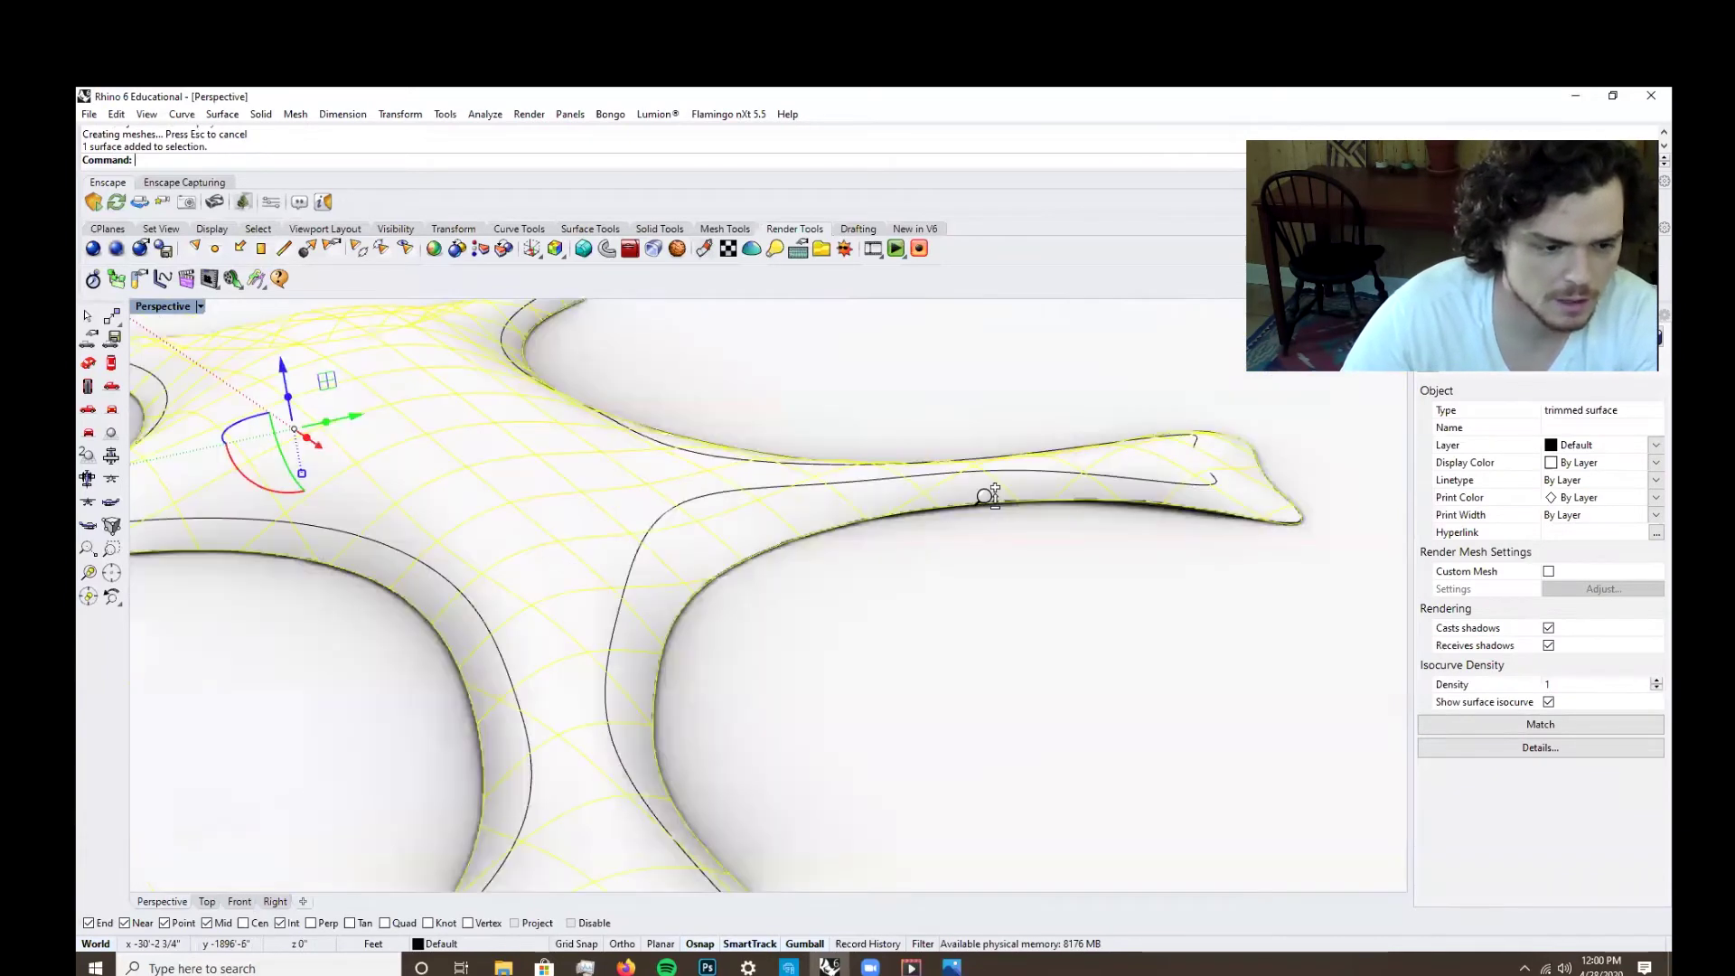
pyautogui.scroll(-3, 989, 496)
pyautogui.scroll(-2, 979, 475)
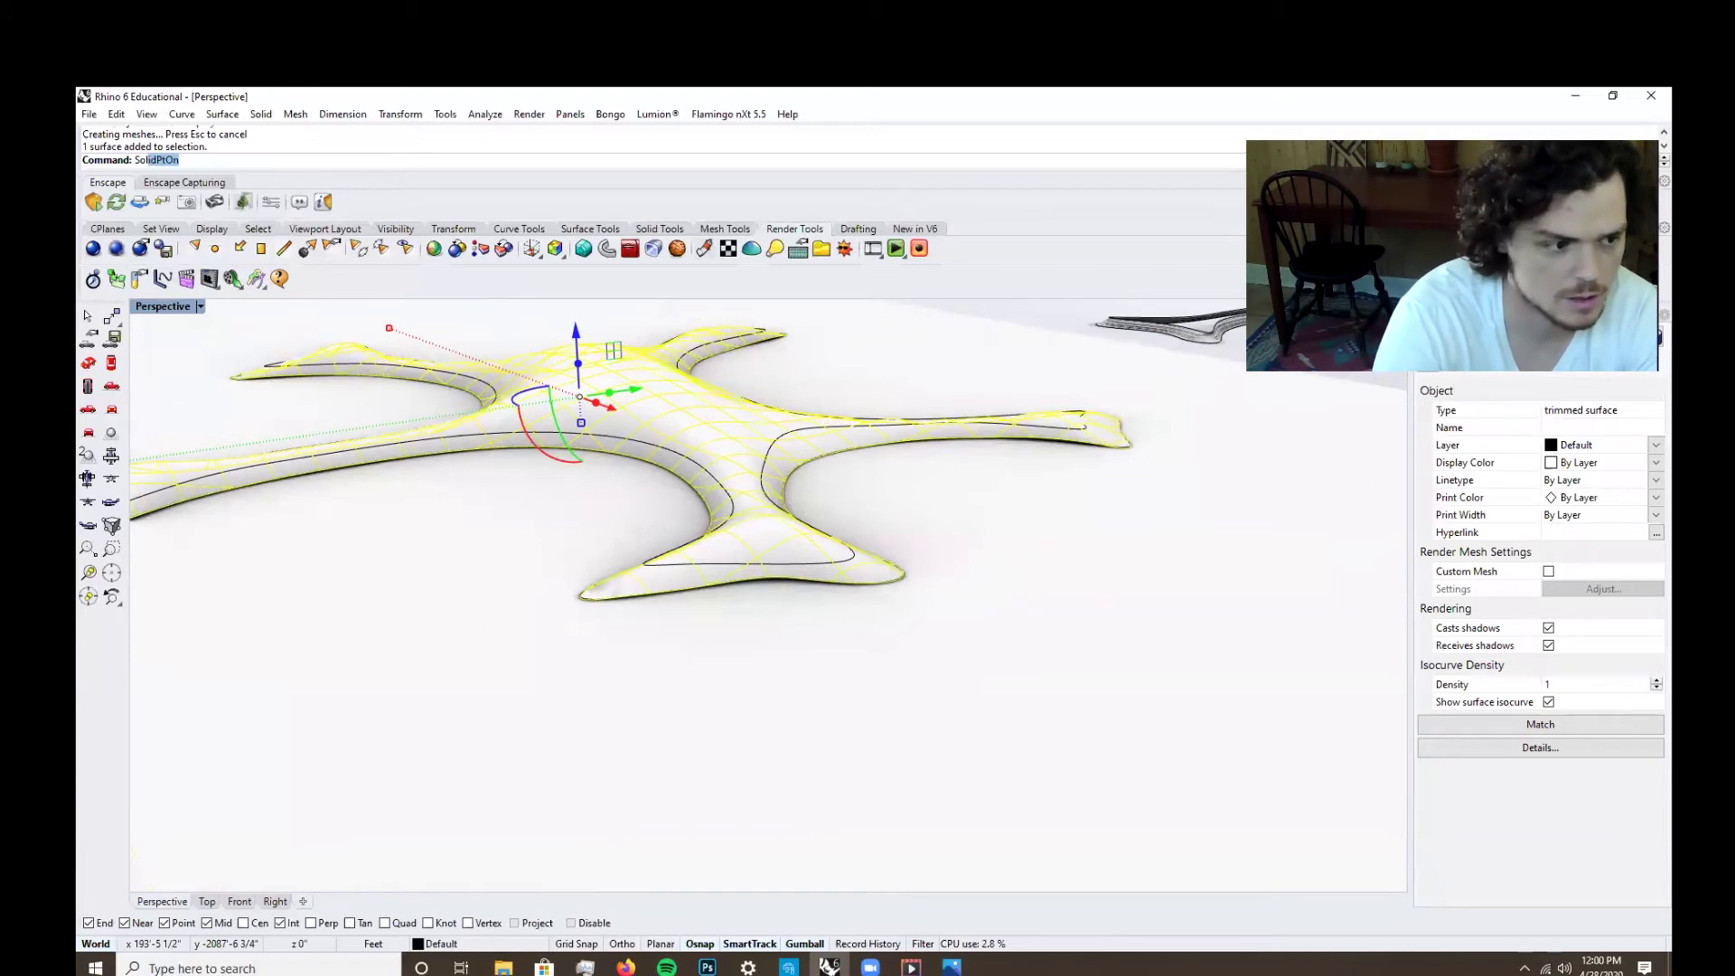
pyautogui.press('Return')
pyautogui.click(746, 432)
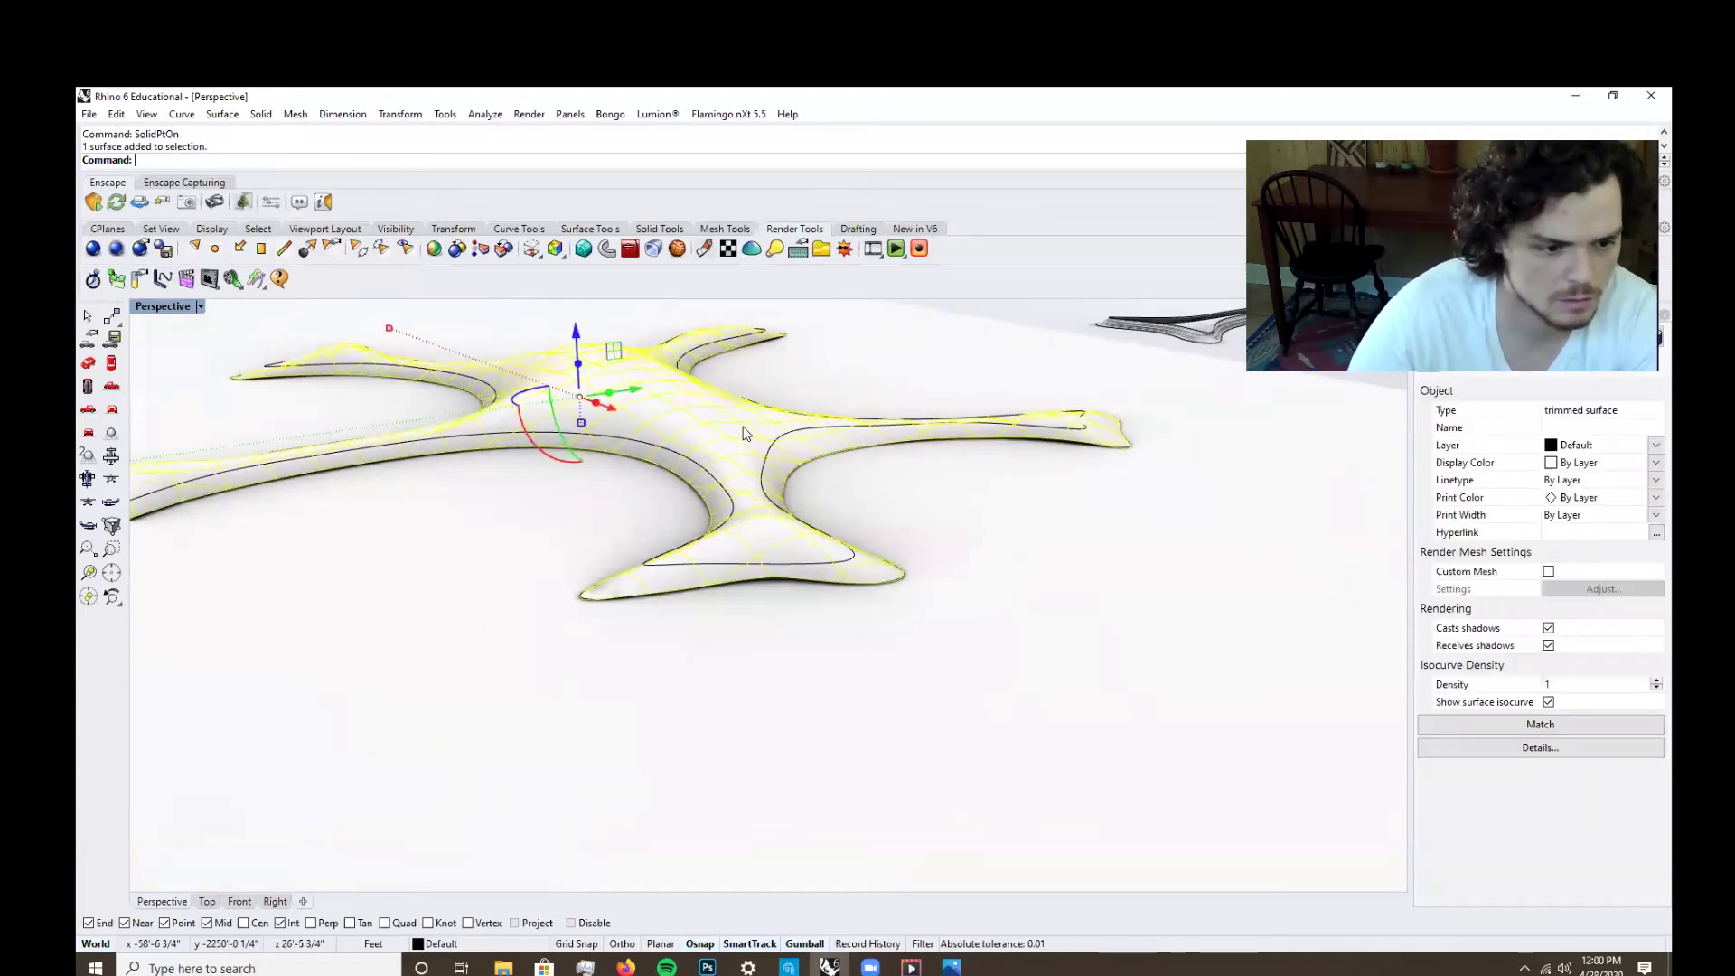
pyautogui.press('Return')
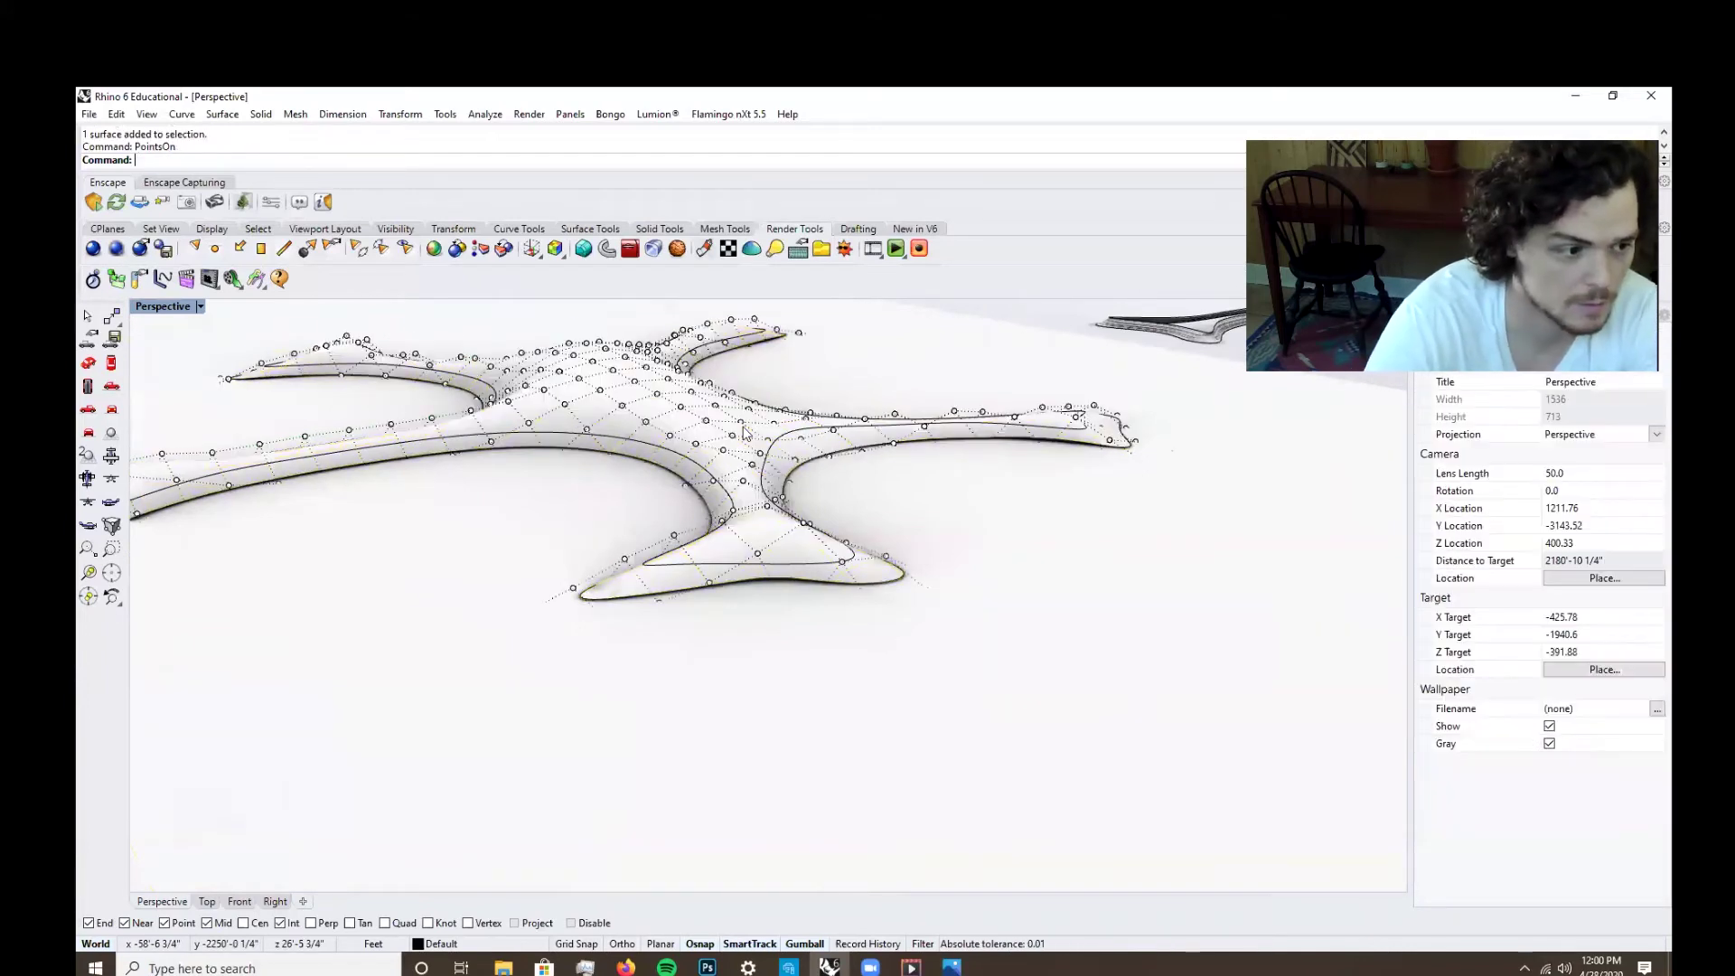
# Raise one control point on the patch surface near an arm's base, undo the move and hide the control points.
pyautogui.click(804, 417)
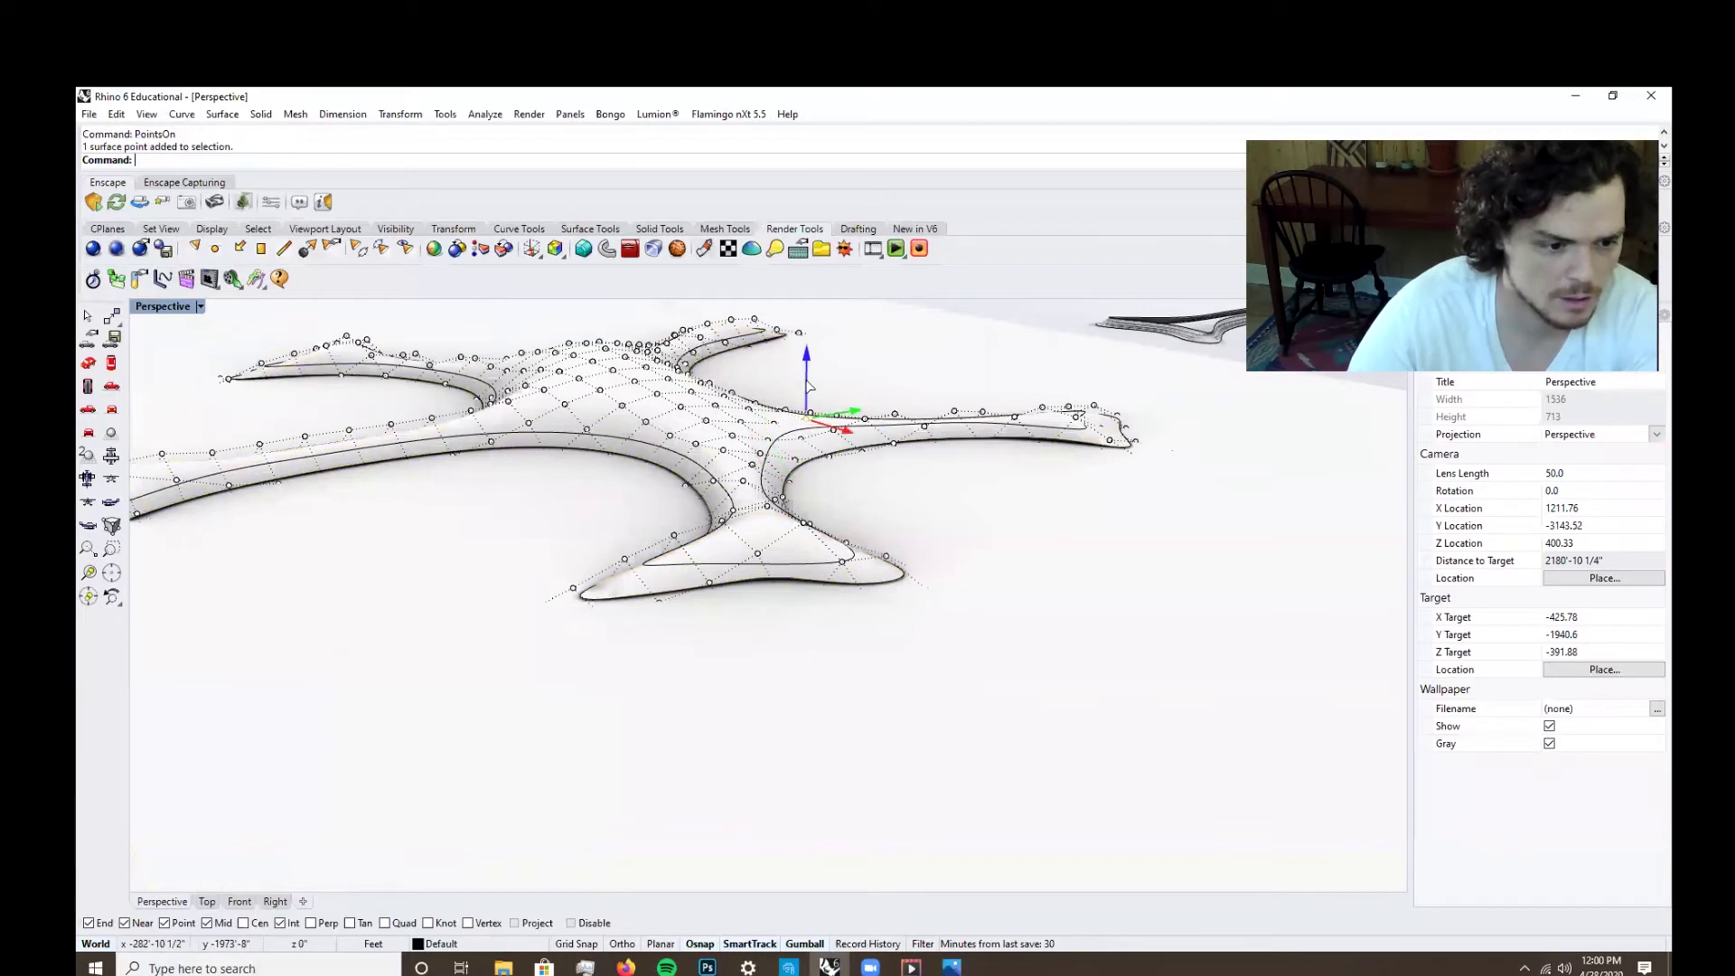
pyautogui.moveTo(807, 362); pyautogui.dragTo(811, 352)
pyautogui.moveTo(1115, 503); pyautogui.dragTo(1049, 512, button='right')
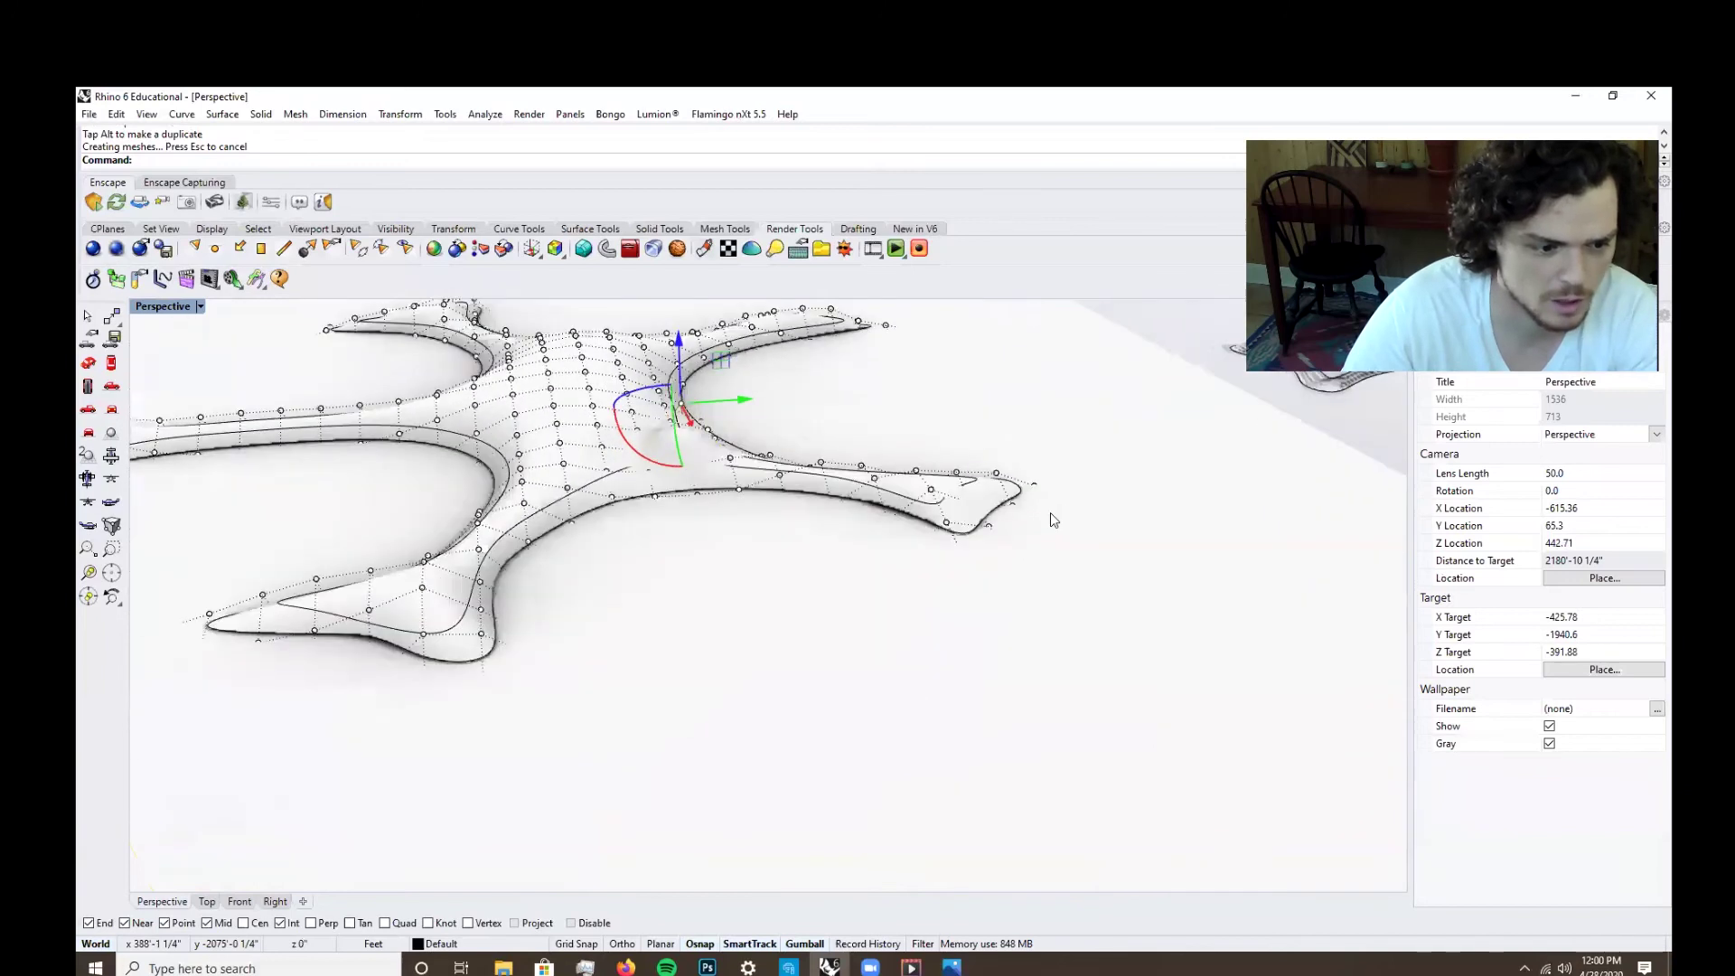
pyautogui.hotkey('ctrl', 'z')
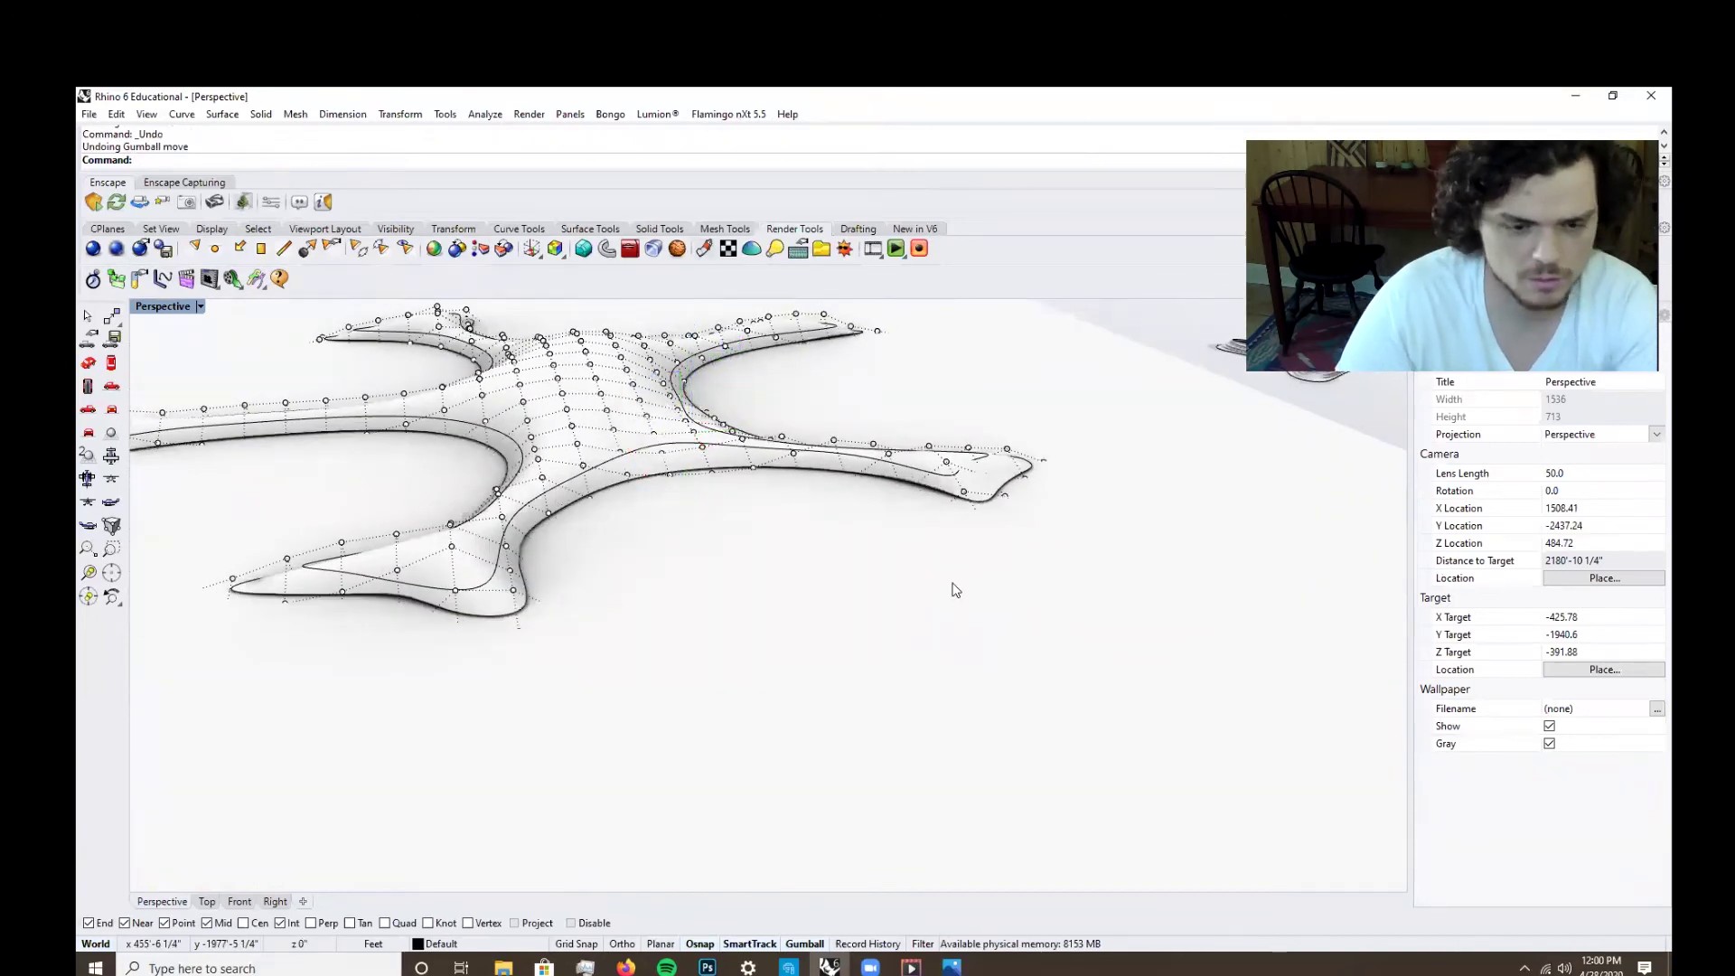
pyautogui.moveTo(1000, 589); pyautogui.dragTo(1014, 546, button='right')
pyautogui.press('Escape')
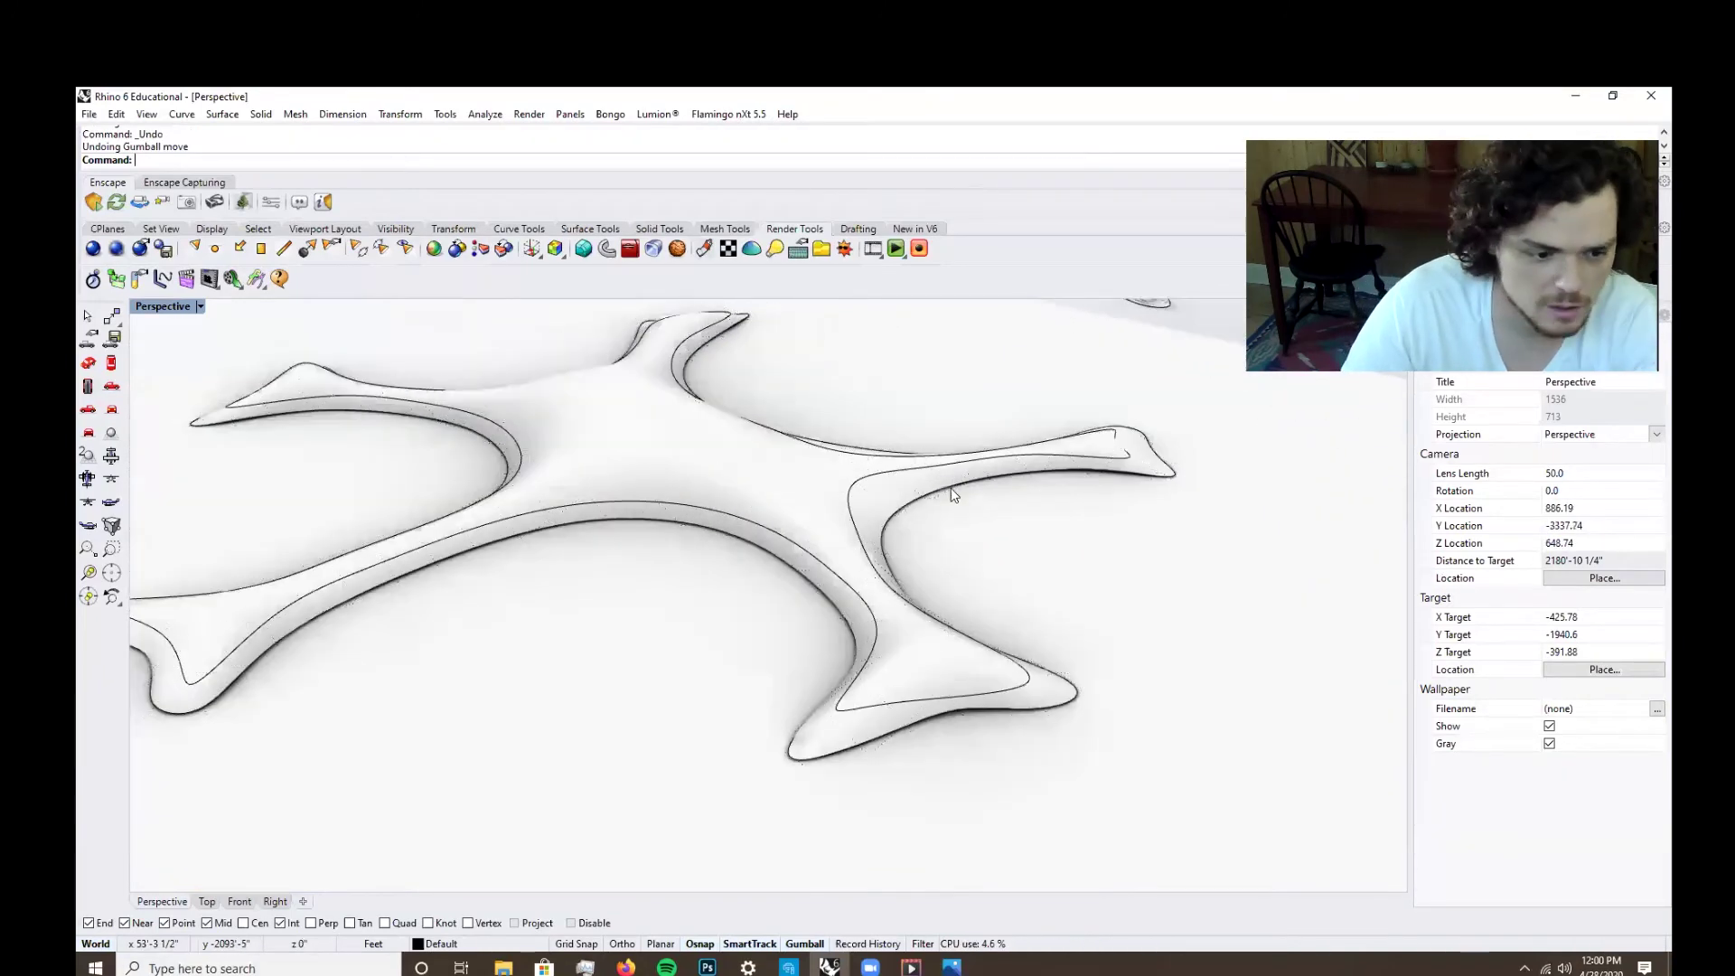
pyautogui.click(905, 484)
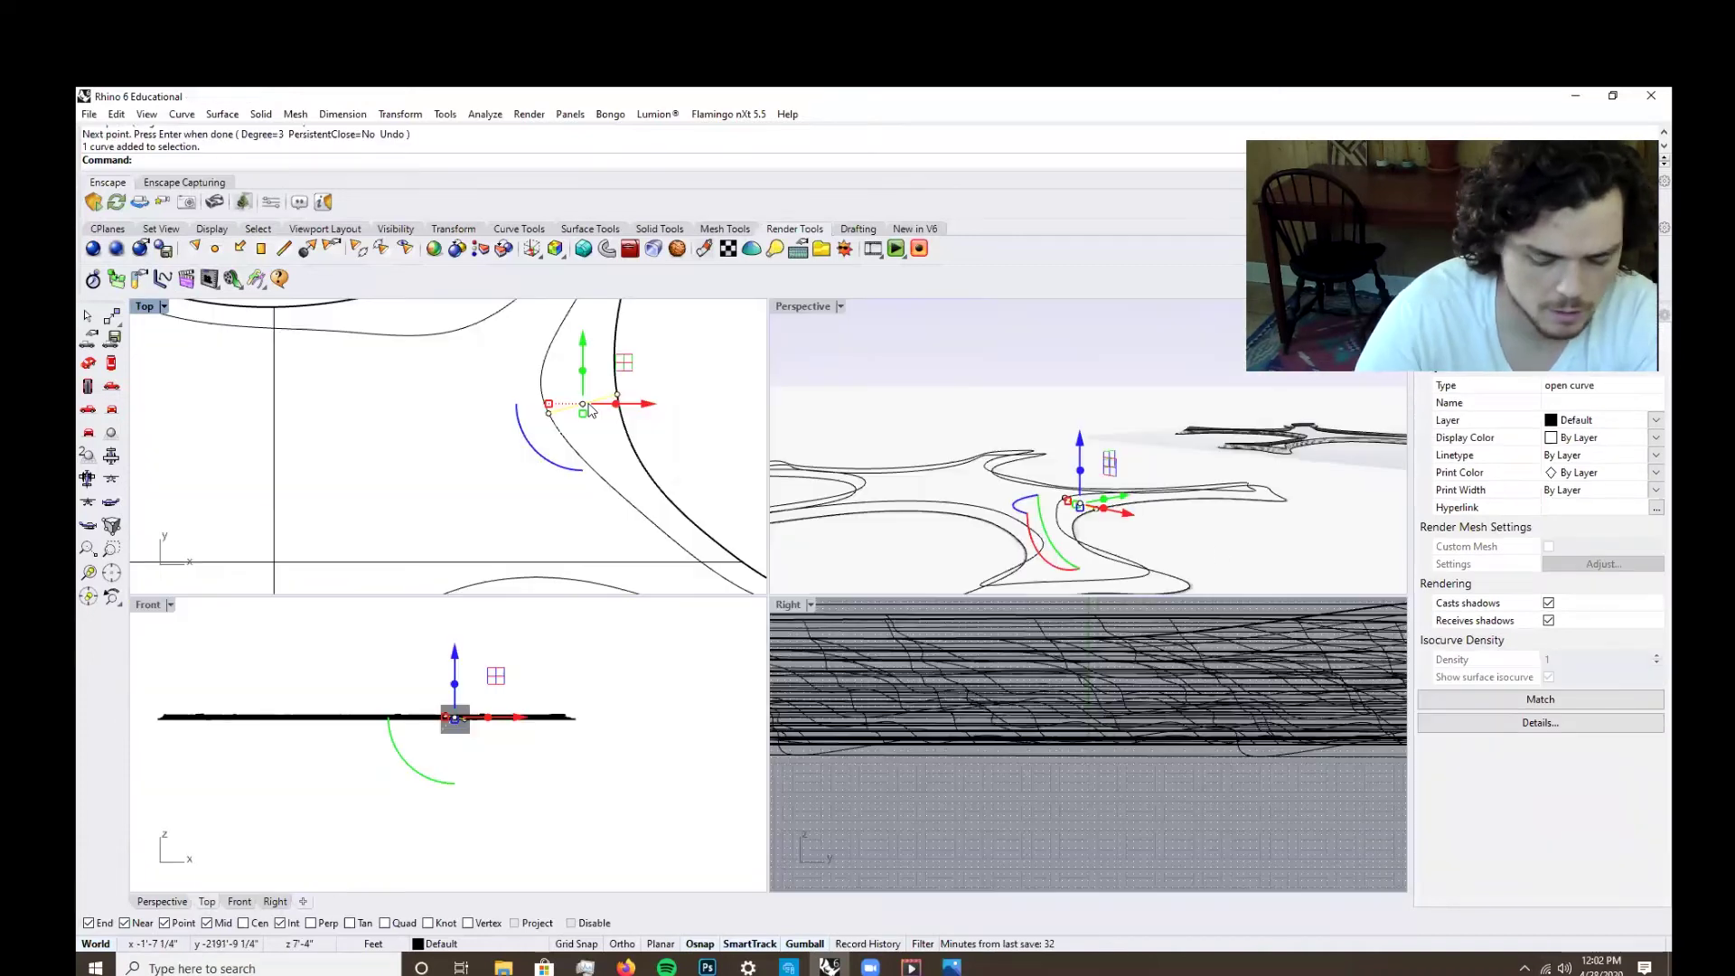
pyautogui.press('BackSpace')
pyautogui.press('BackSpace')
pyautogui.press('BackSpace')
pyautogui.press('BackSpace')
pyautogui.write('Sweep2')
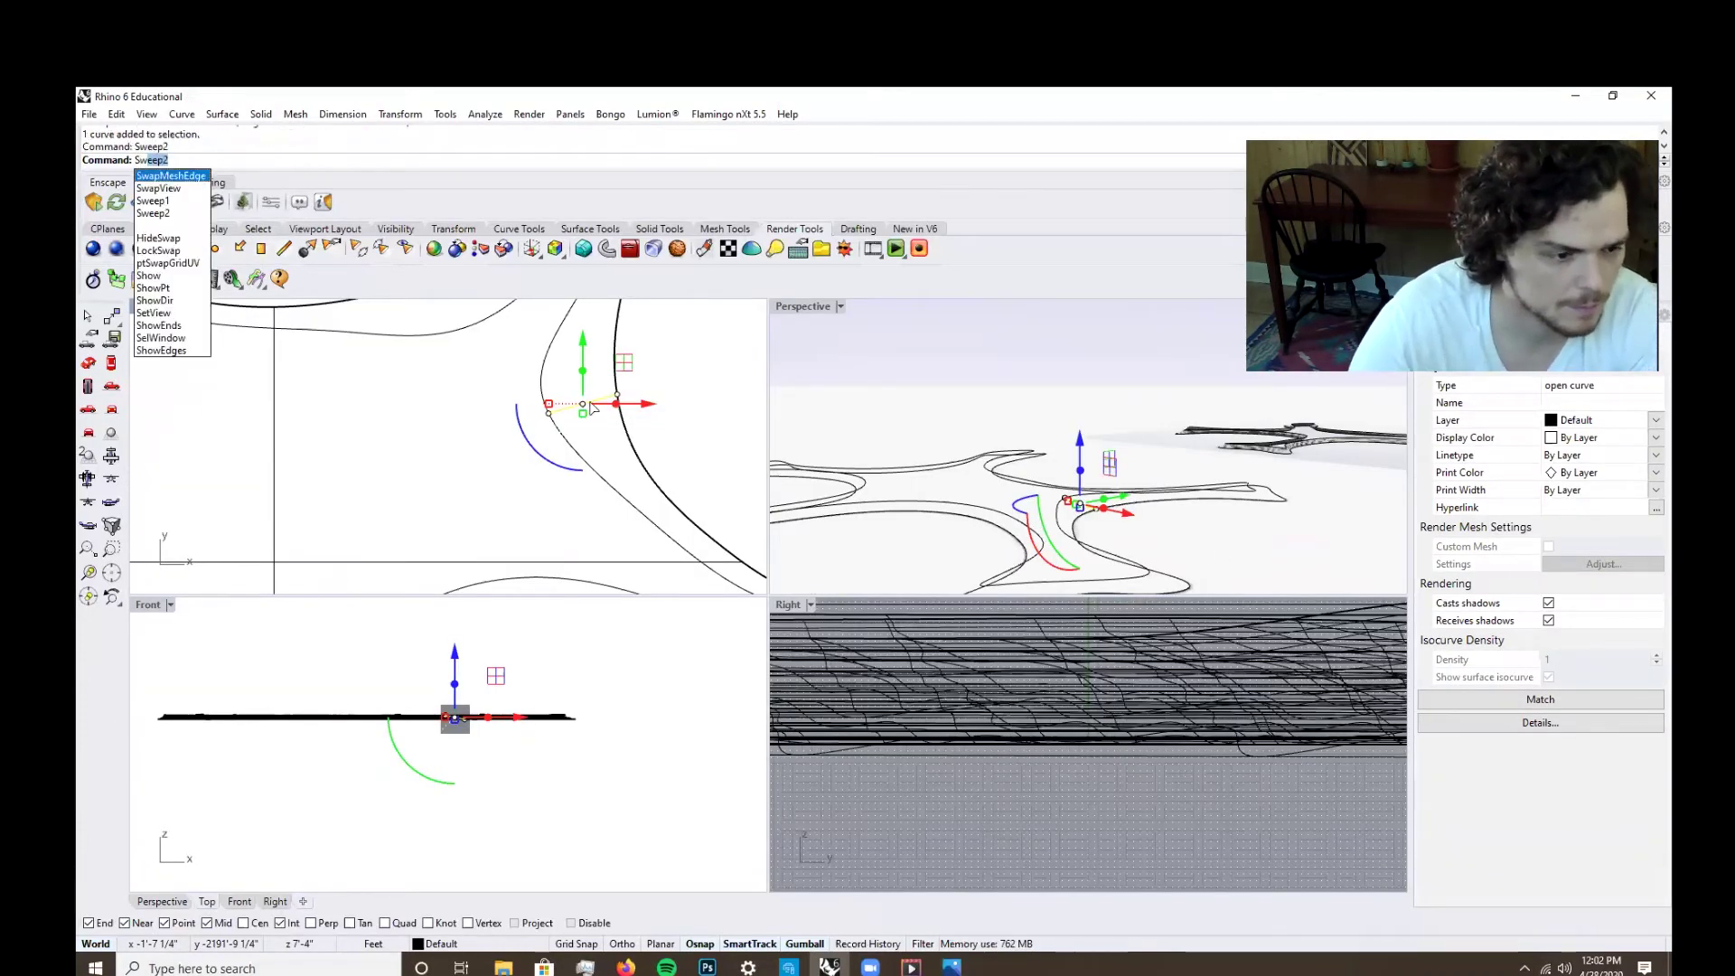
pyautogui.press('Return')
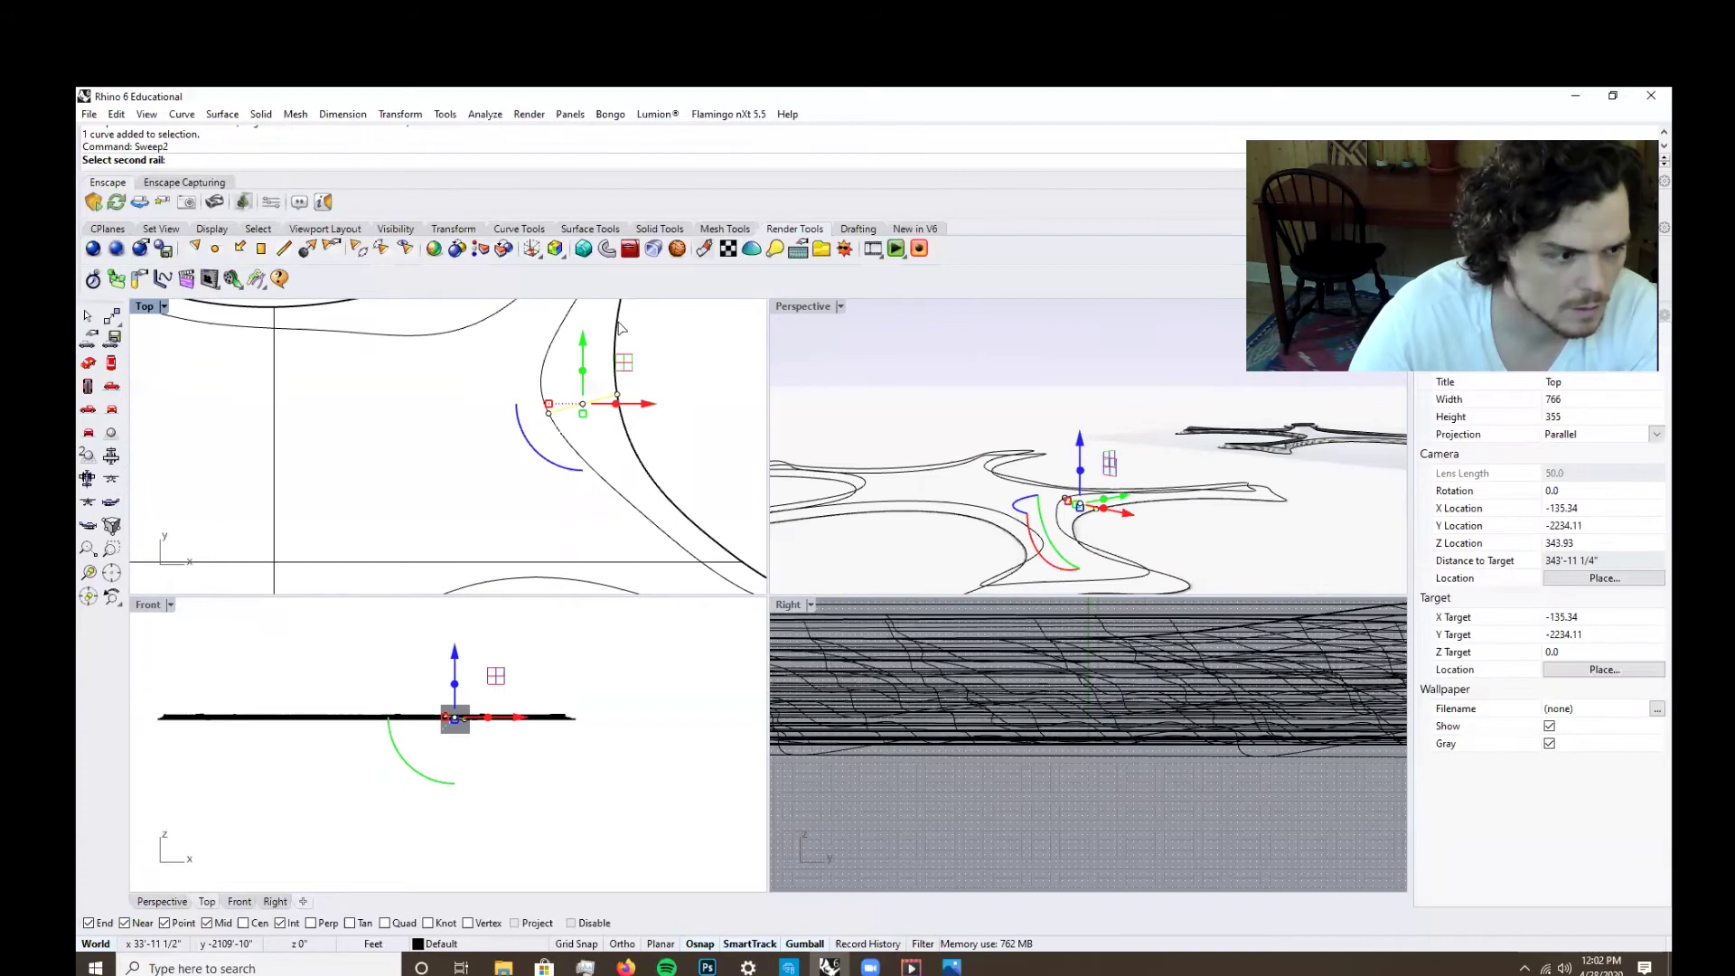
pyautogui.press('Escape')
pyautogui.press('Return')
pyautogui.click(619, 327)
pyautogui.click(667, 365)
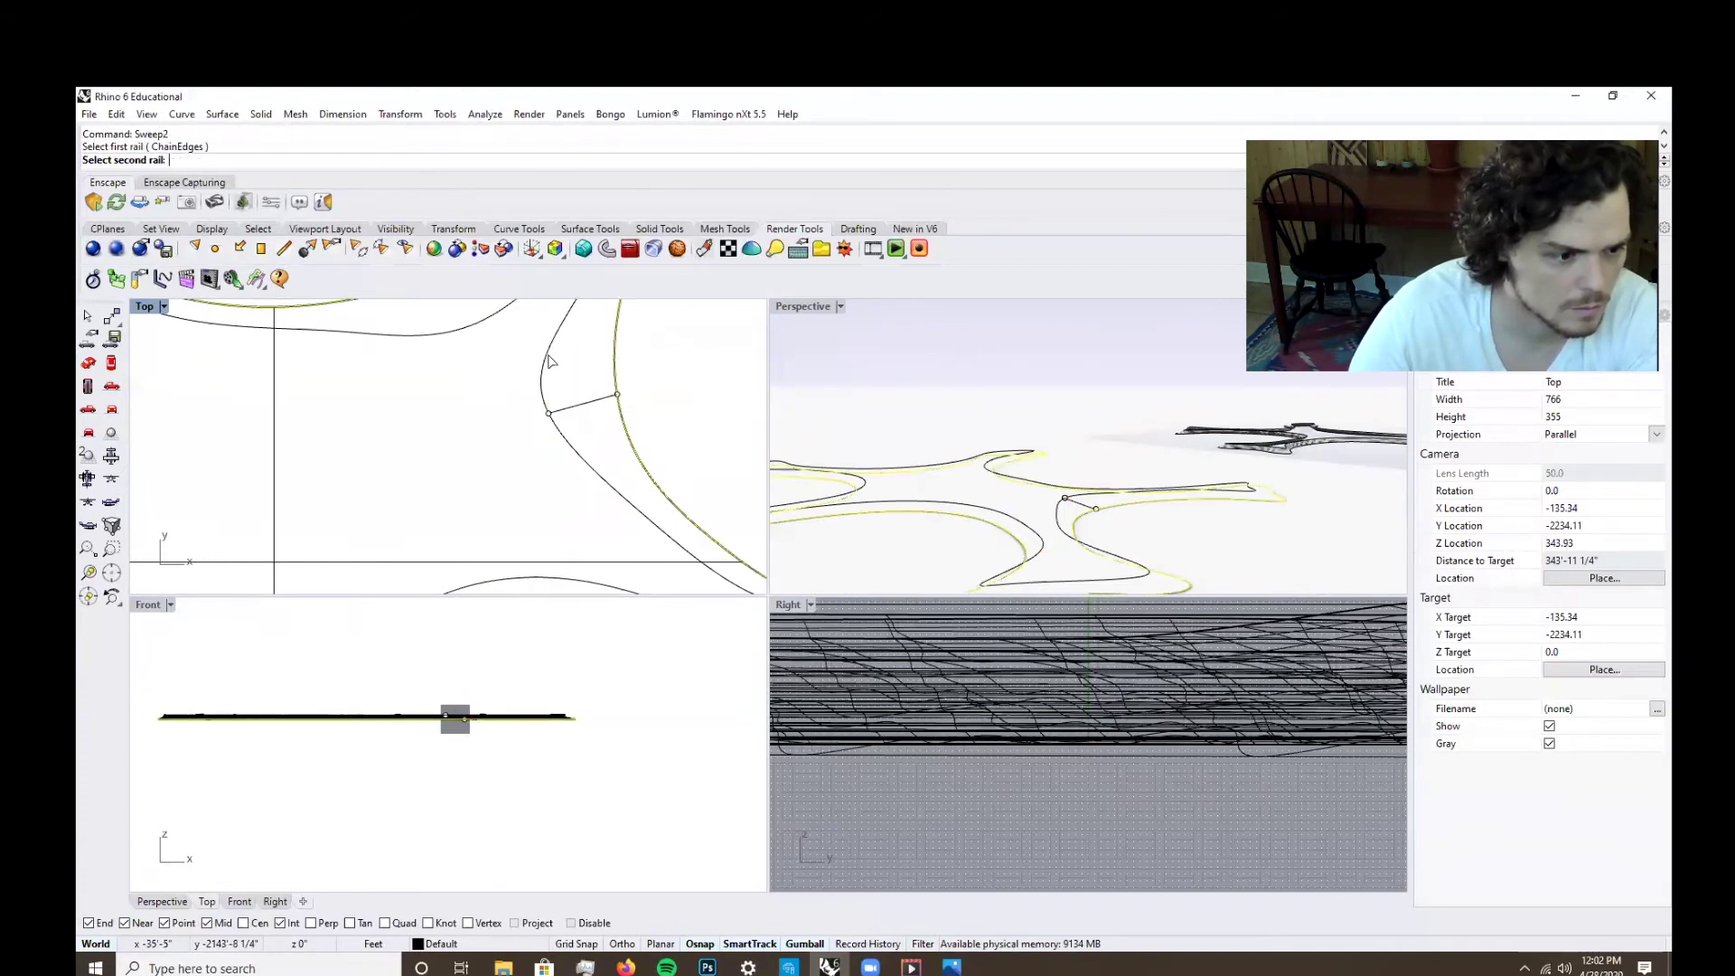
pyautogui.click(549, 354)
pyautogui.press('Escape')
pyautogui.click(583, 405)
pyautogui.press('Return')
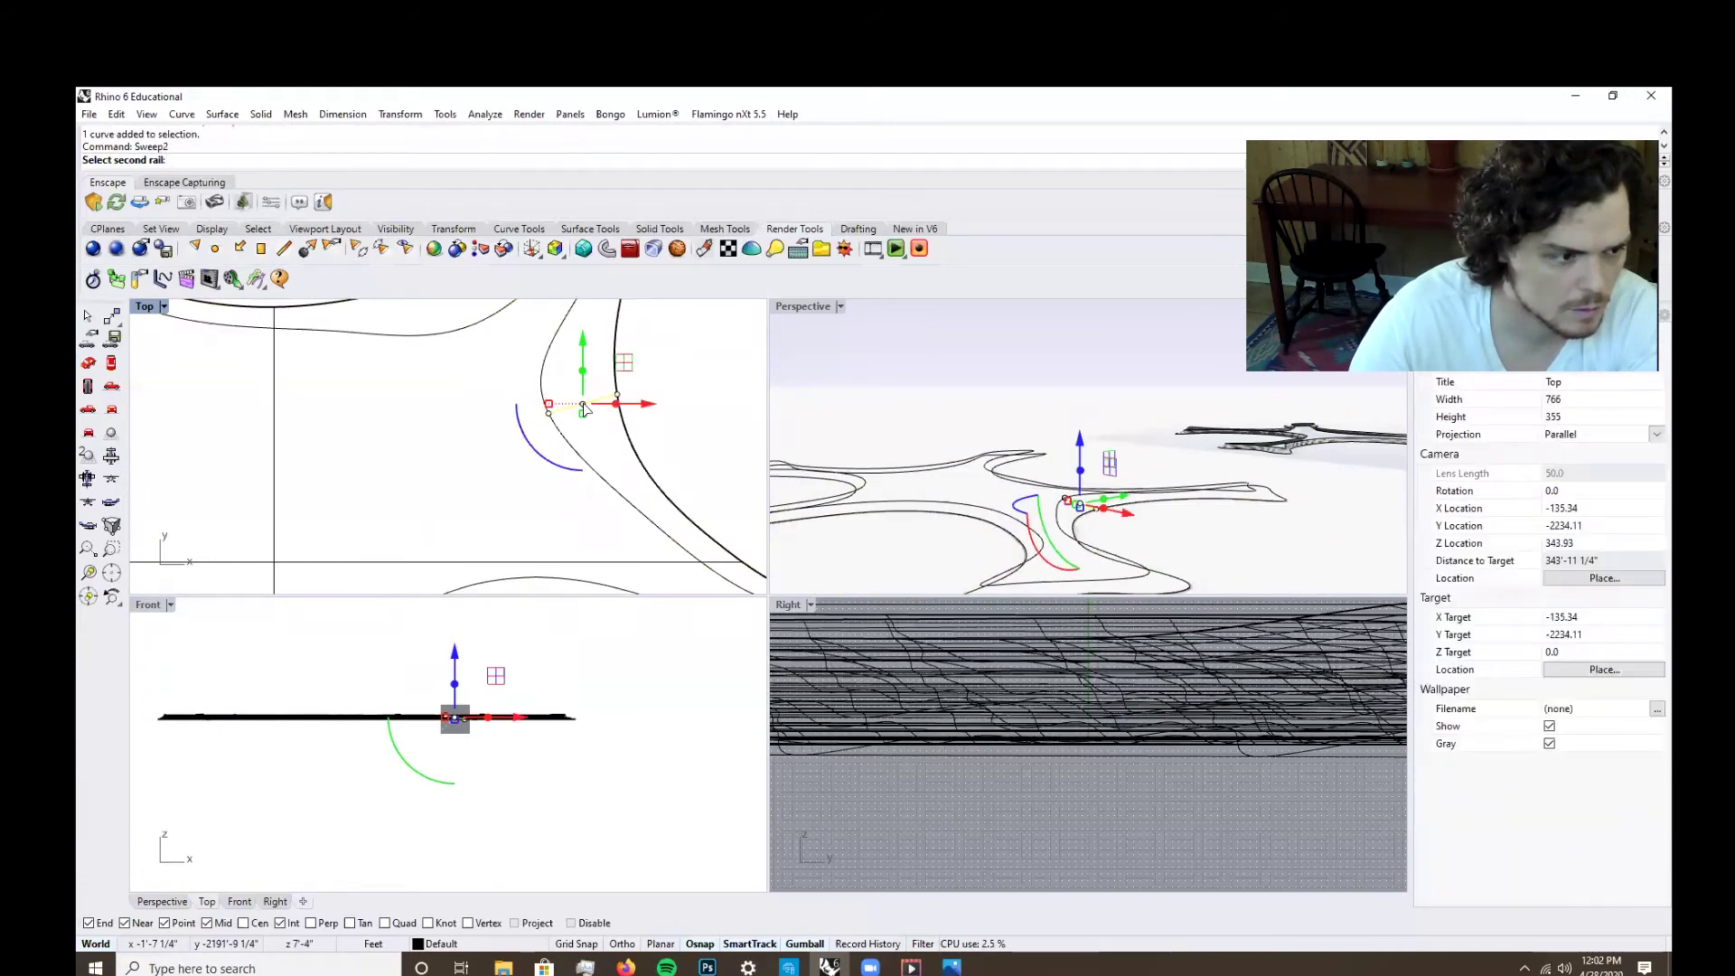
pyautogui.press('Escape')
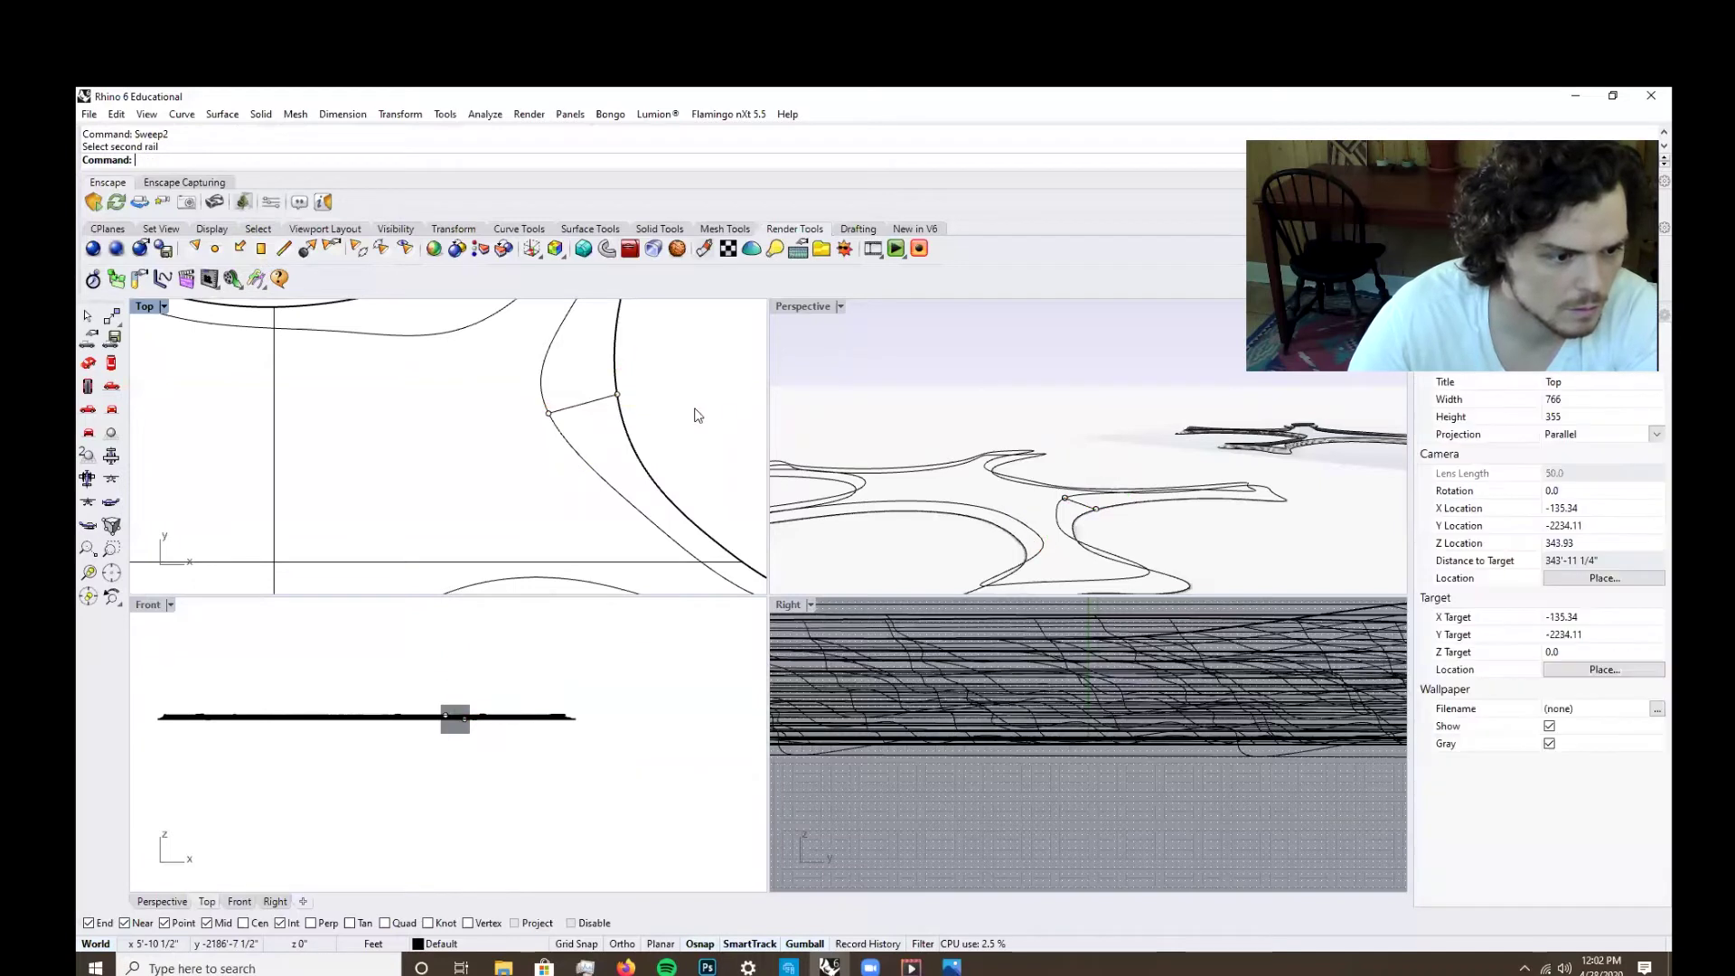
# Create a closed Sweep2 surface using the outer and inner outlines as rails and the short connecting curve as cross section.
pyautogui.press('Return')
pyautogui.click(614, 381)
pyautogui.click(652, 403)
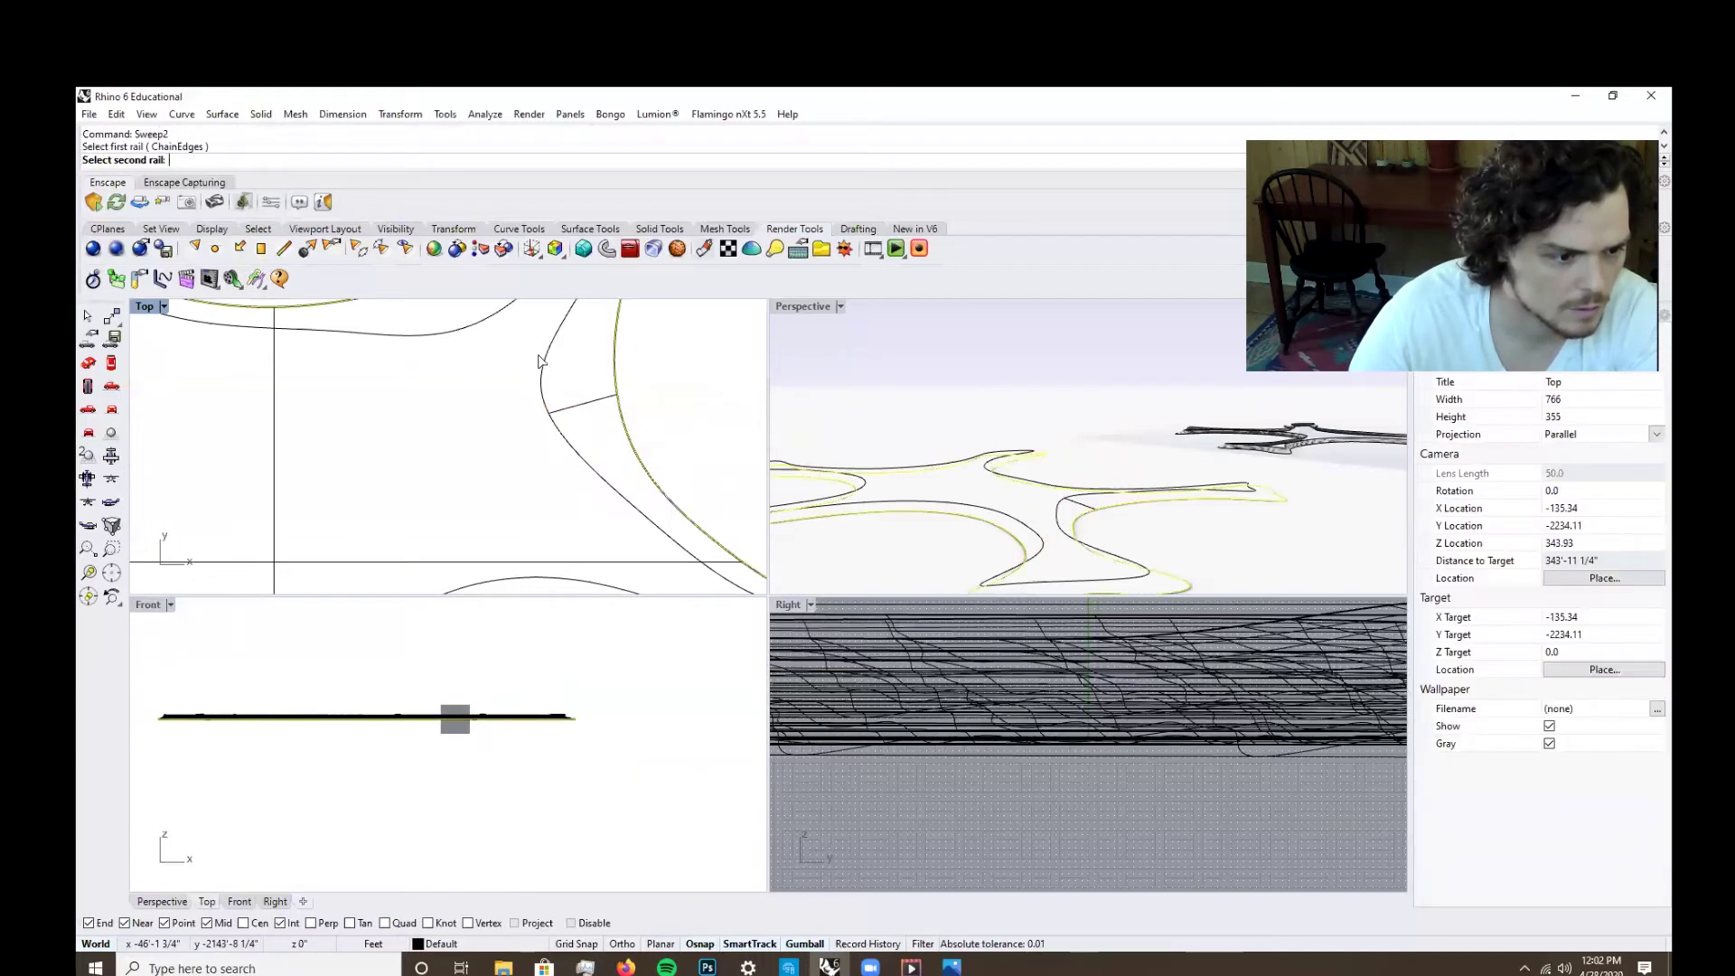
pyautogui.click(545, 362)
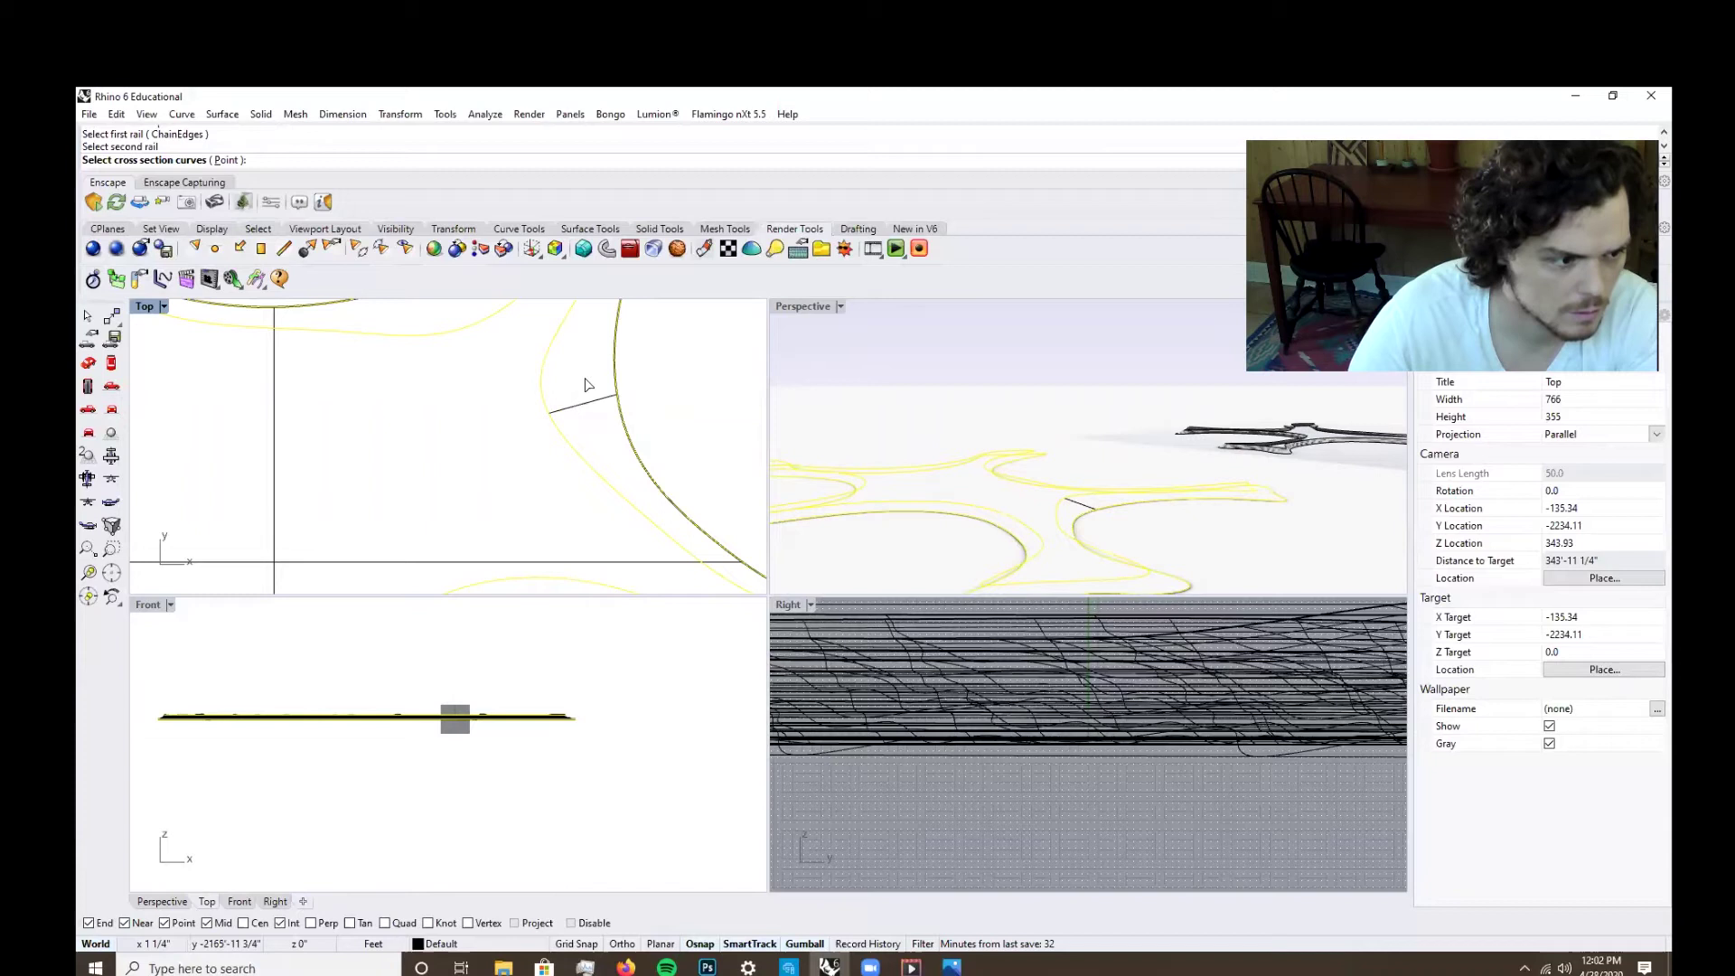
pyautogui.click(588, 412)
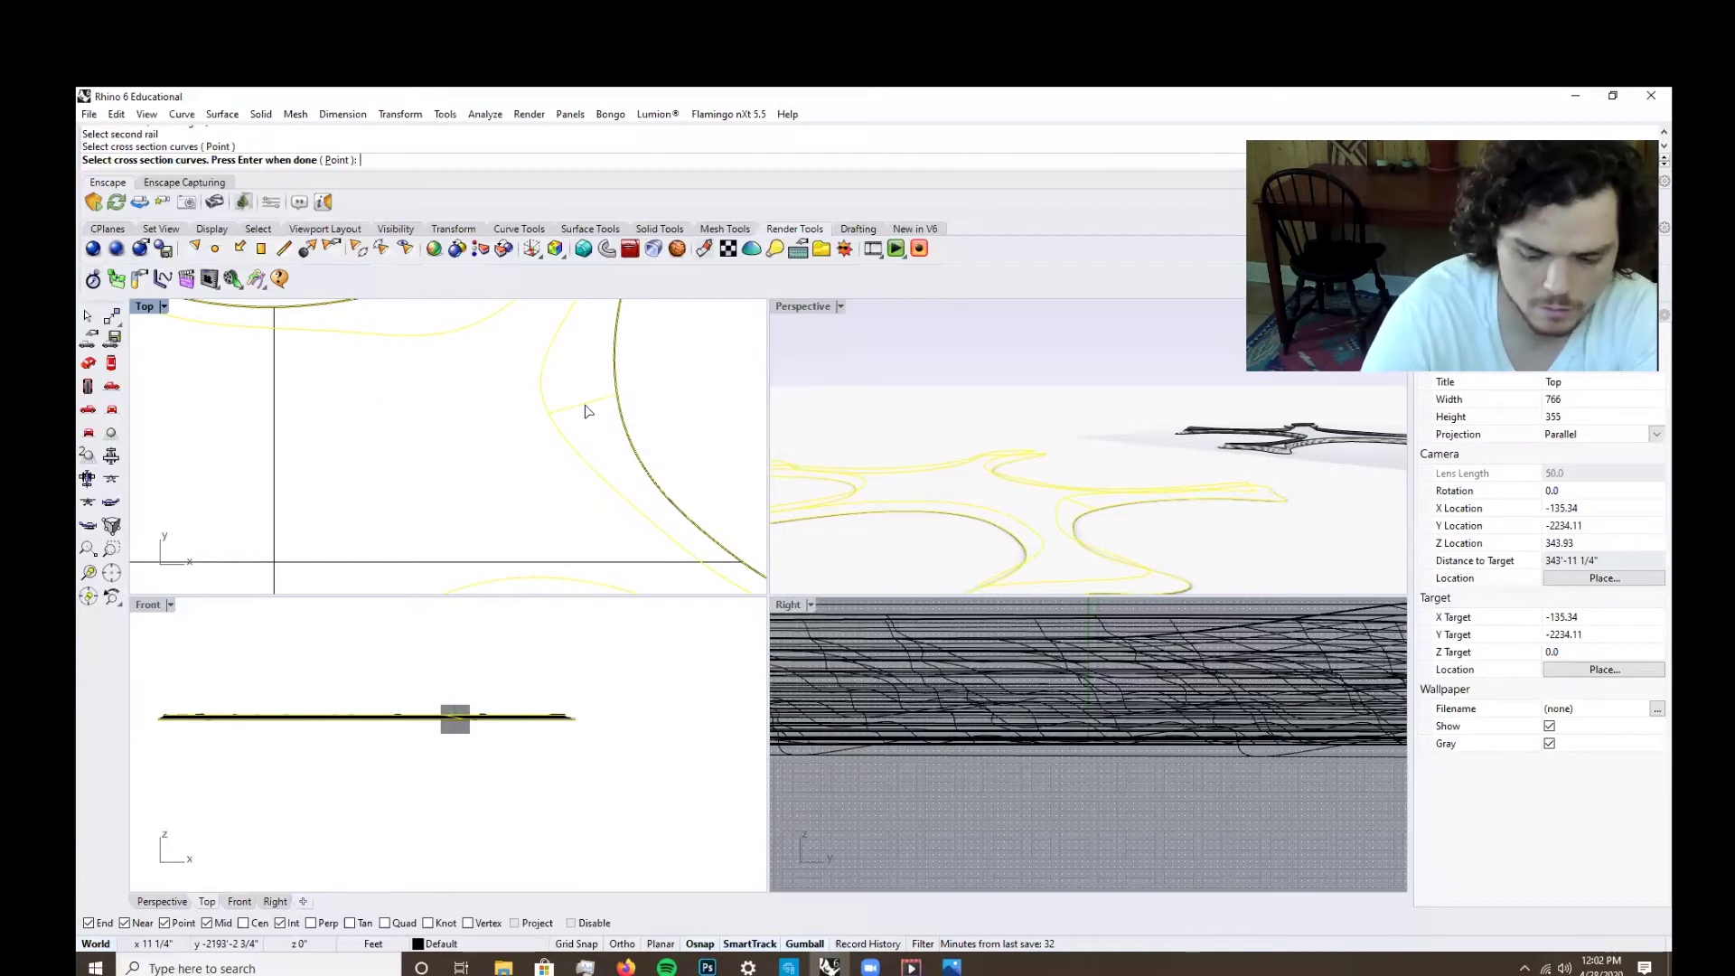
pyautogui.press('Return')
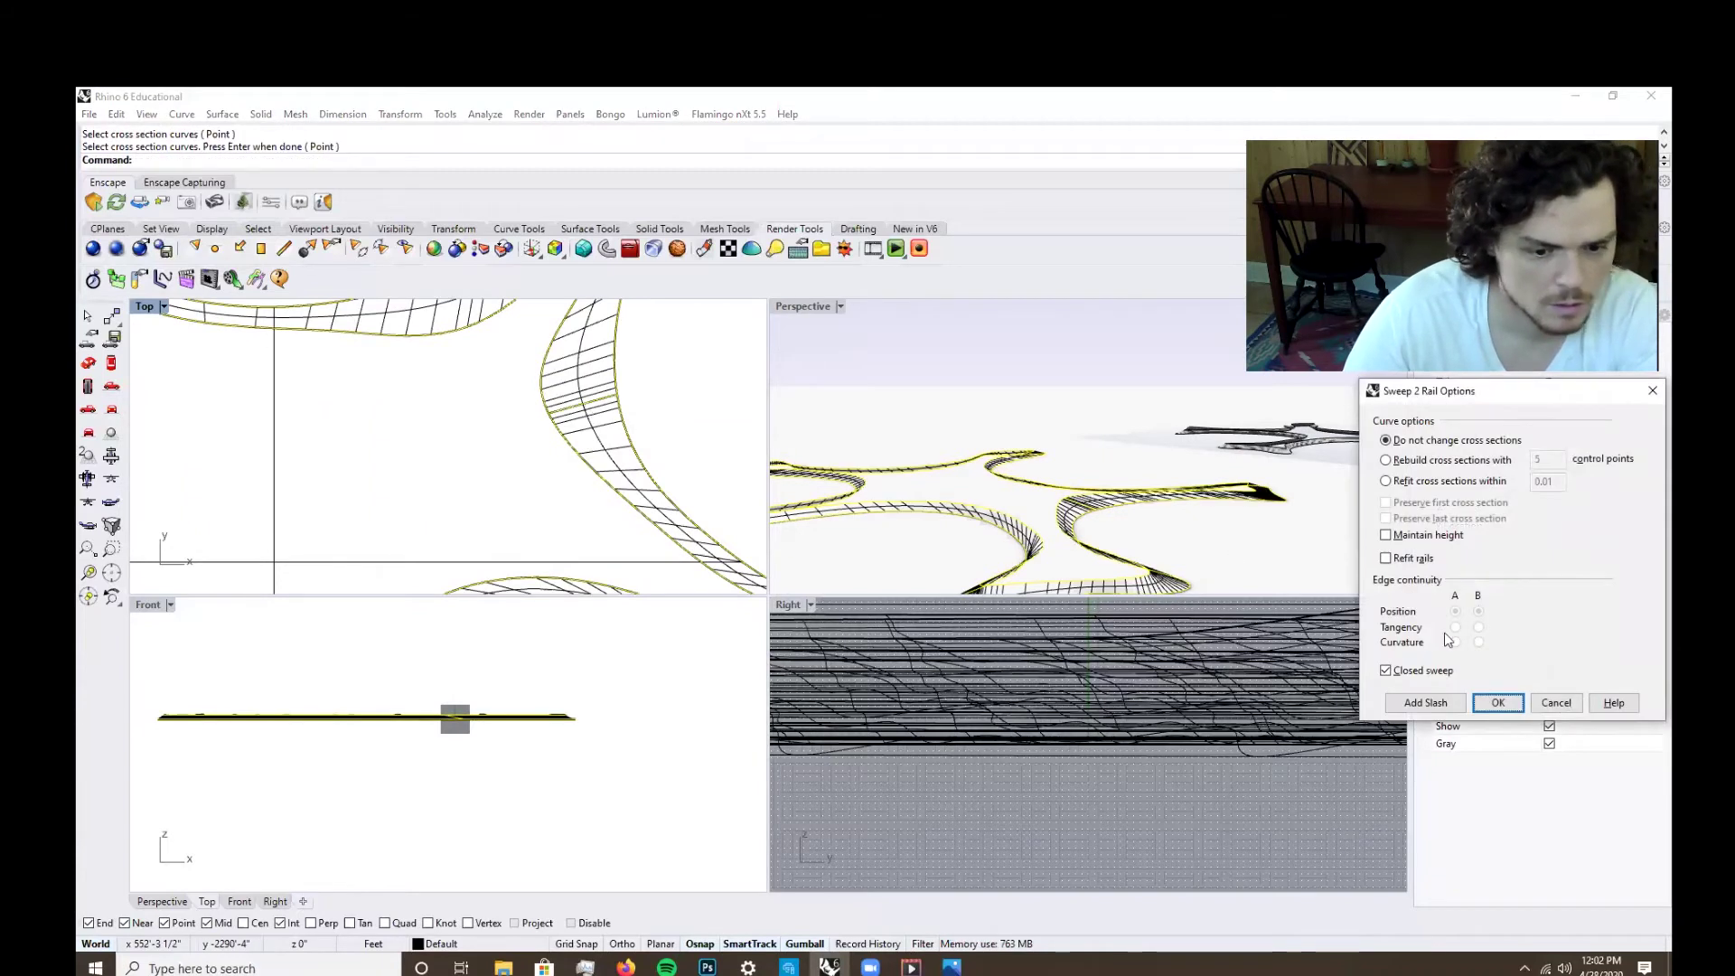
pyautogui.click(1500, 709)
# Cap the inner outline curve with a planar surface and hide its control points.
pyautogui.moveTo(1098, 492); pyautogui.dragTo(1021, 506, button='right')
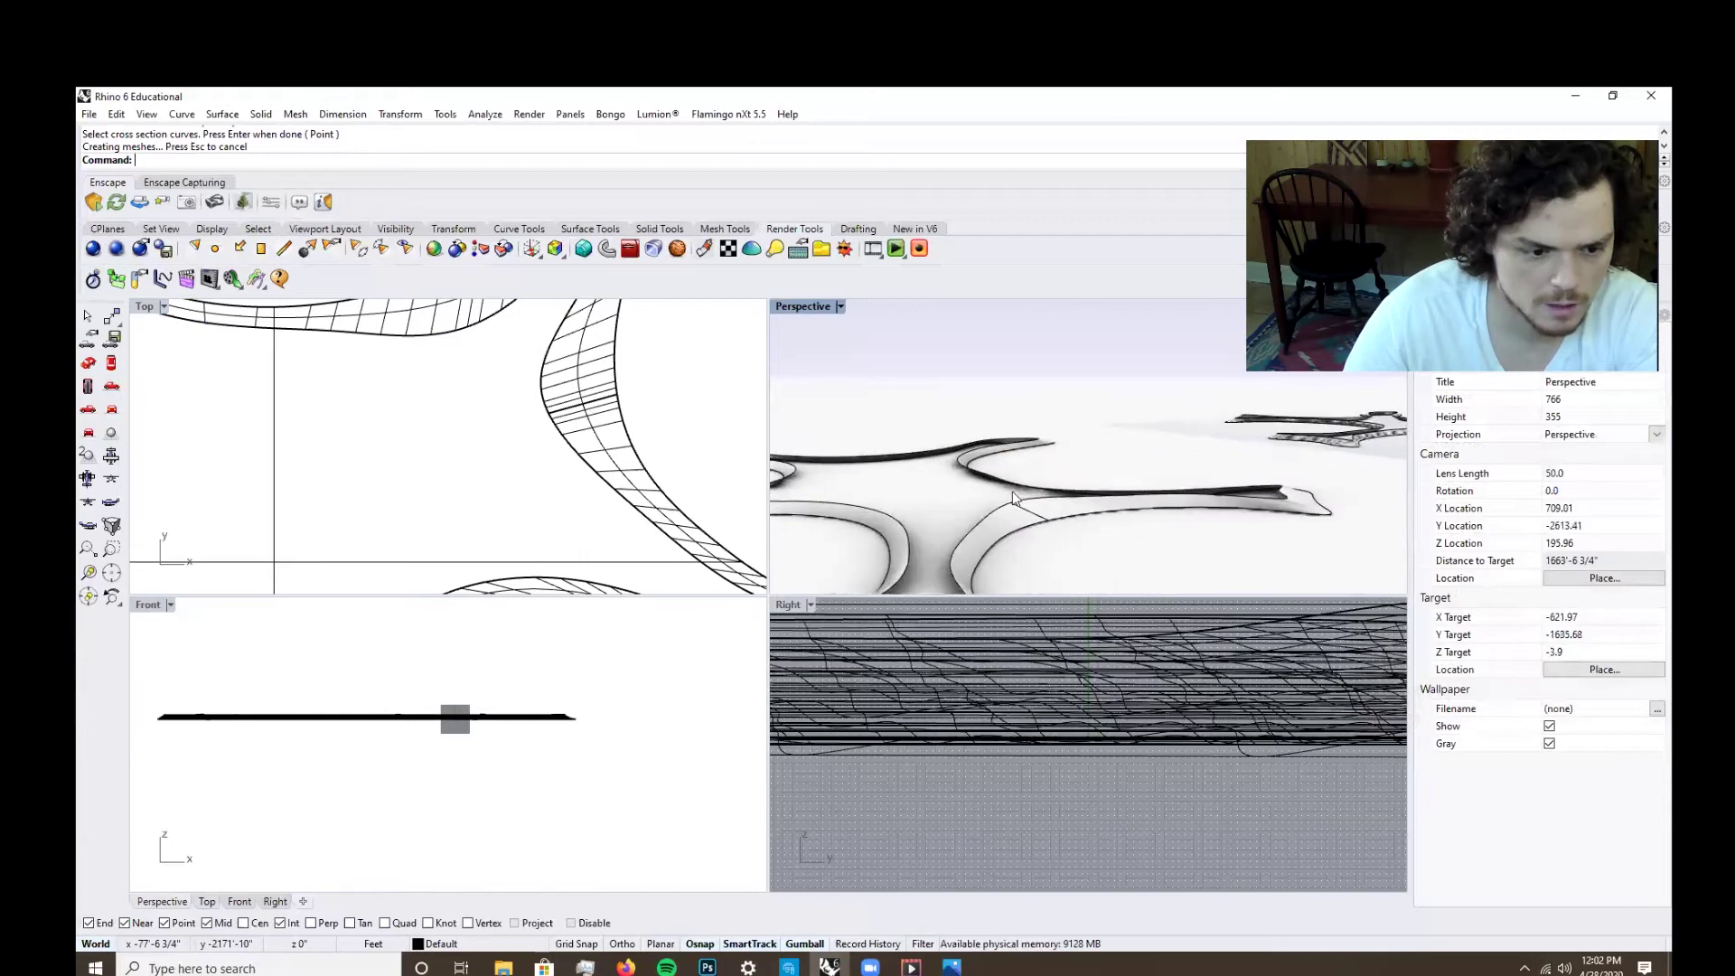
pyautogui.click(1020, 501)
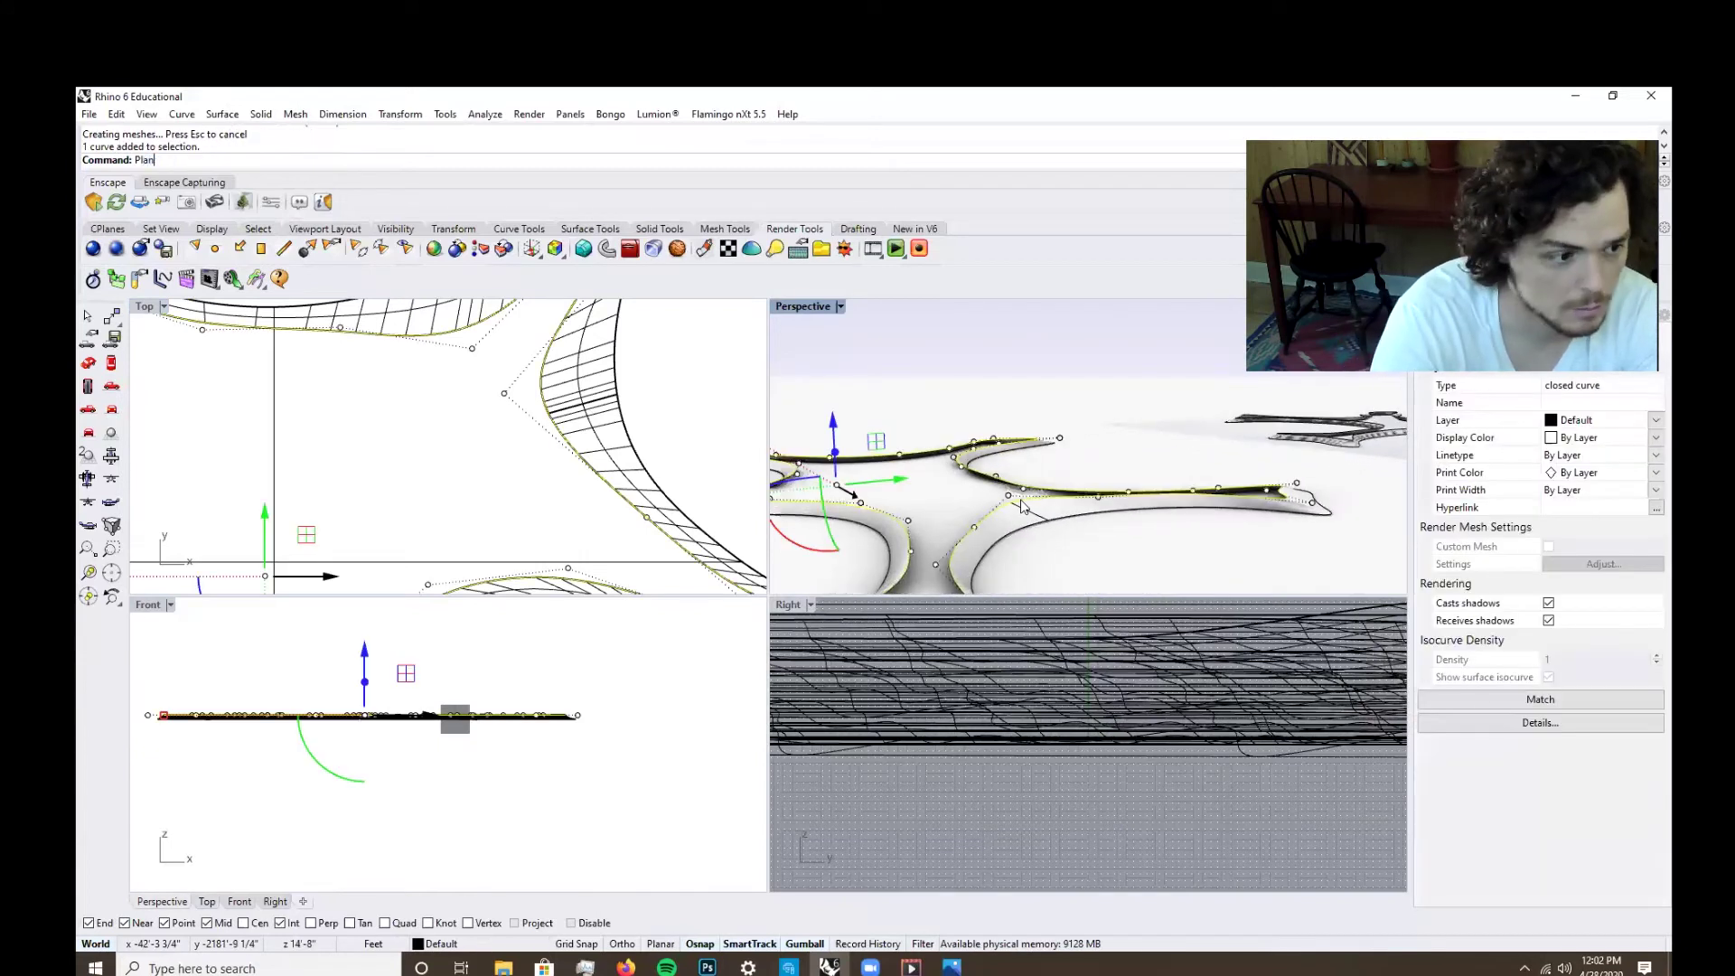
pyautogui.write('PlanarSrf')
pyautogui.press('Return')
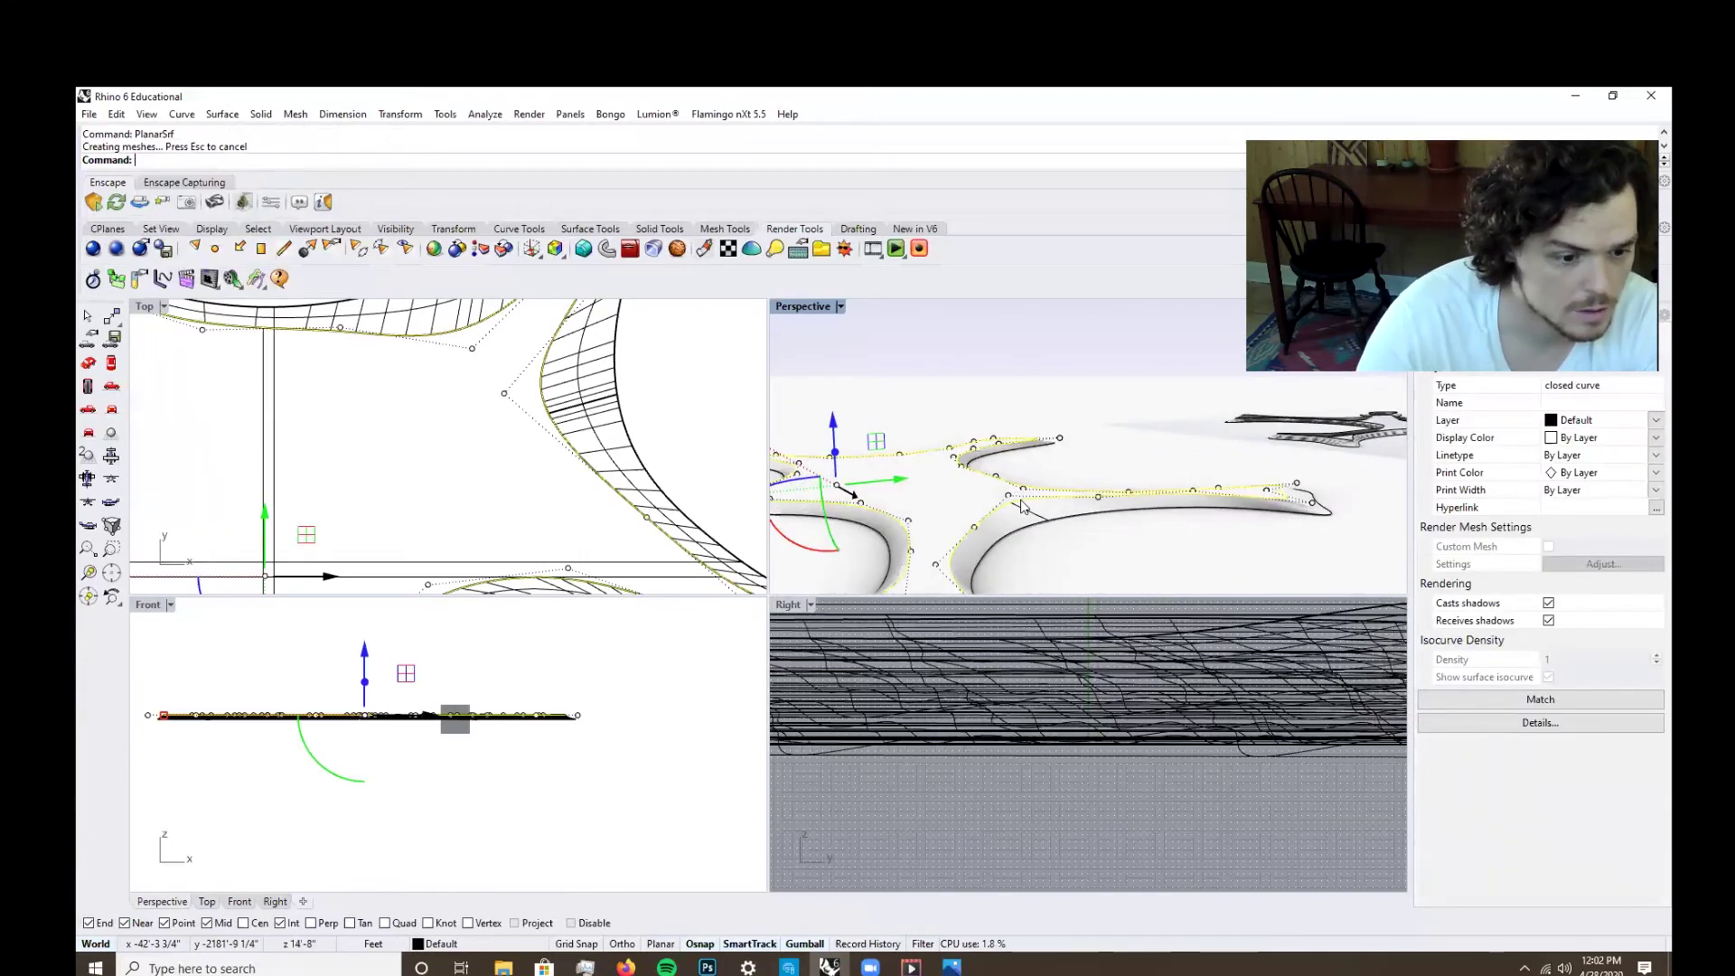
pyautogui.press('Escape')
# Join the three surfaces of the copied roof into one polysurface.
pyautogui.moveTo(1124, 551); pyautogui.dragTo(1052, 471)
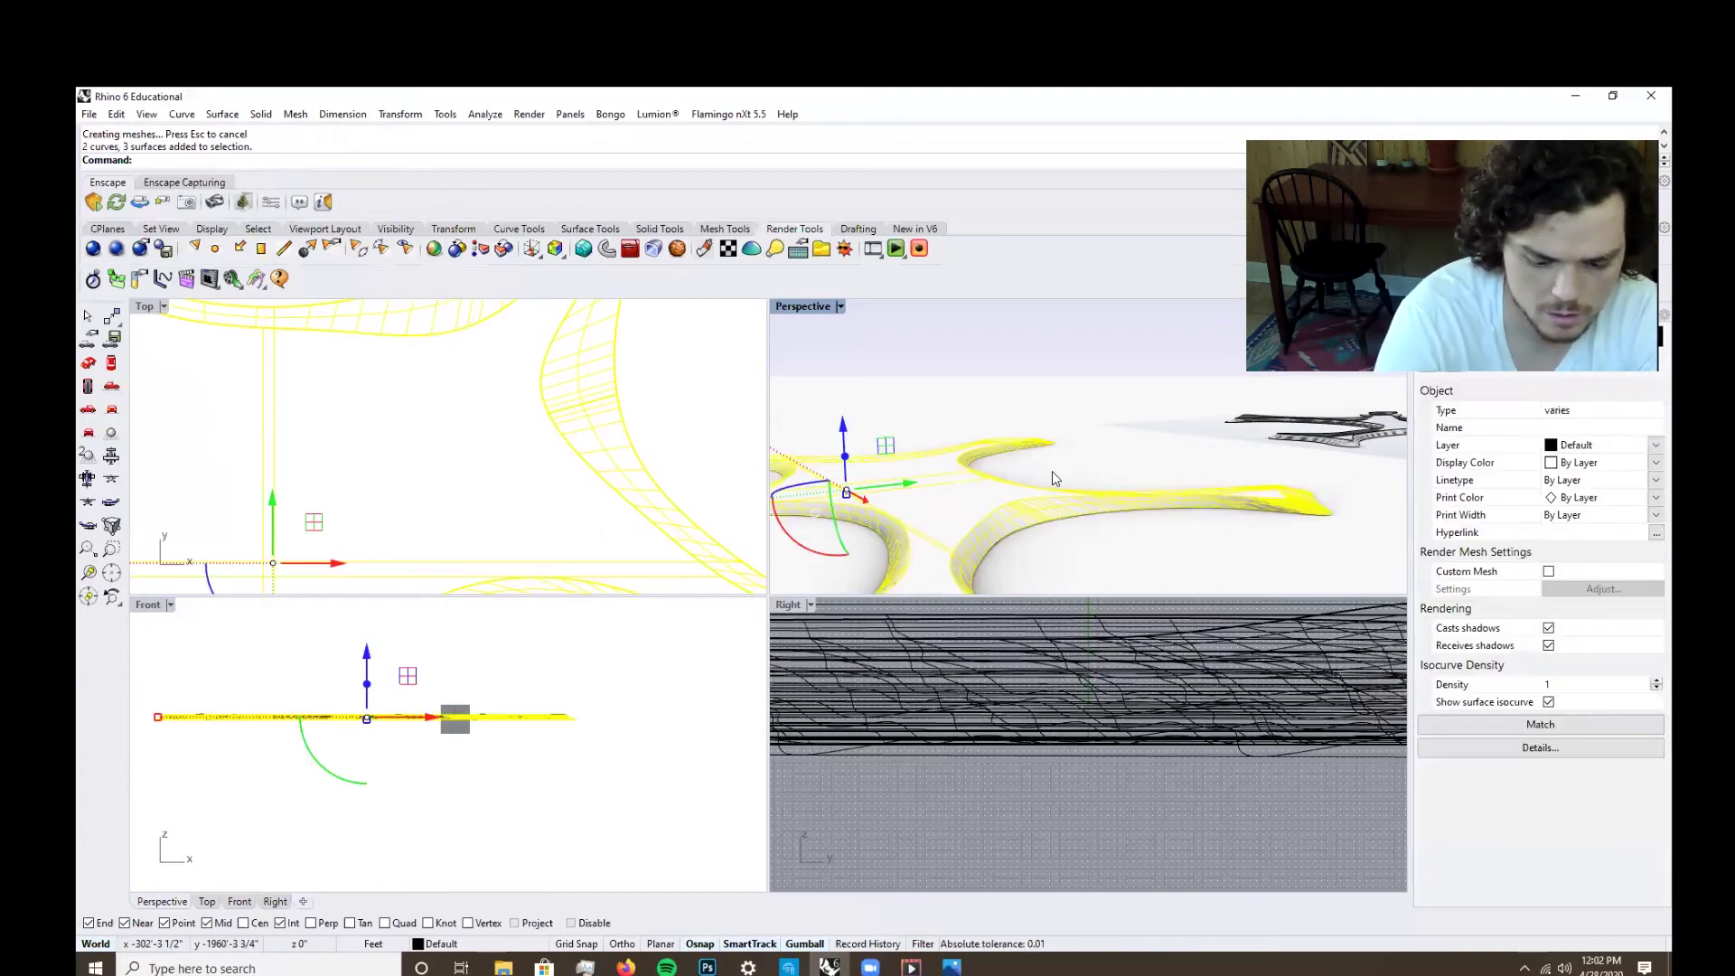
pyautogui.write('Join')
pyautogui.press('Return')
pyautogui.press('Escape')
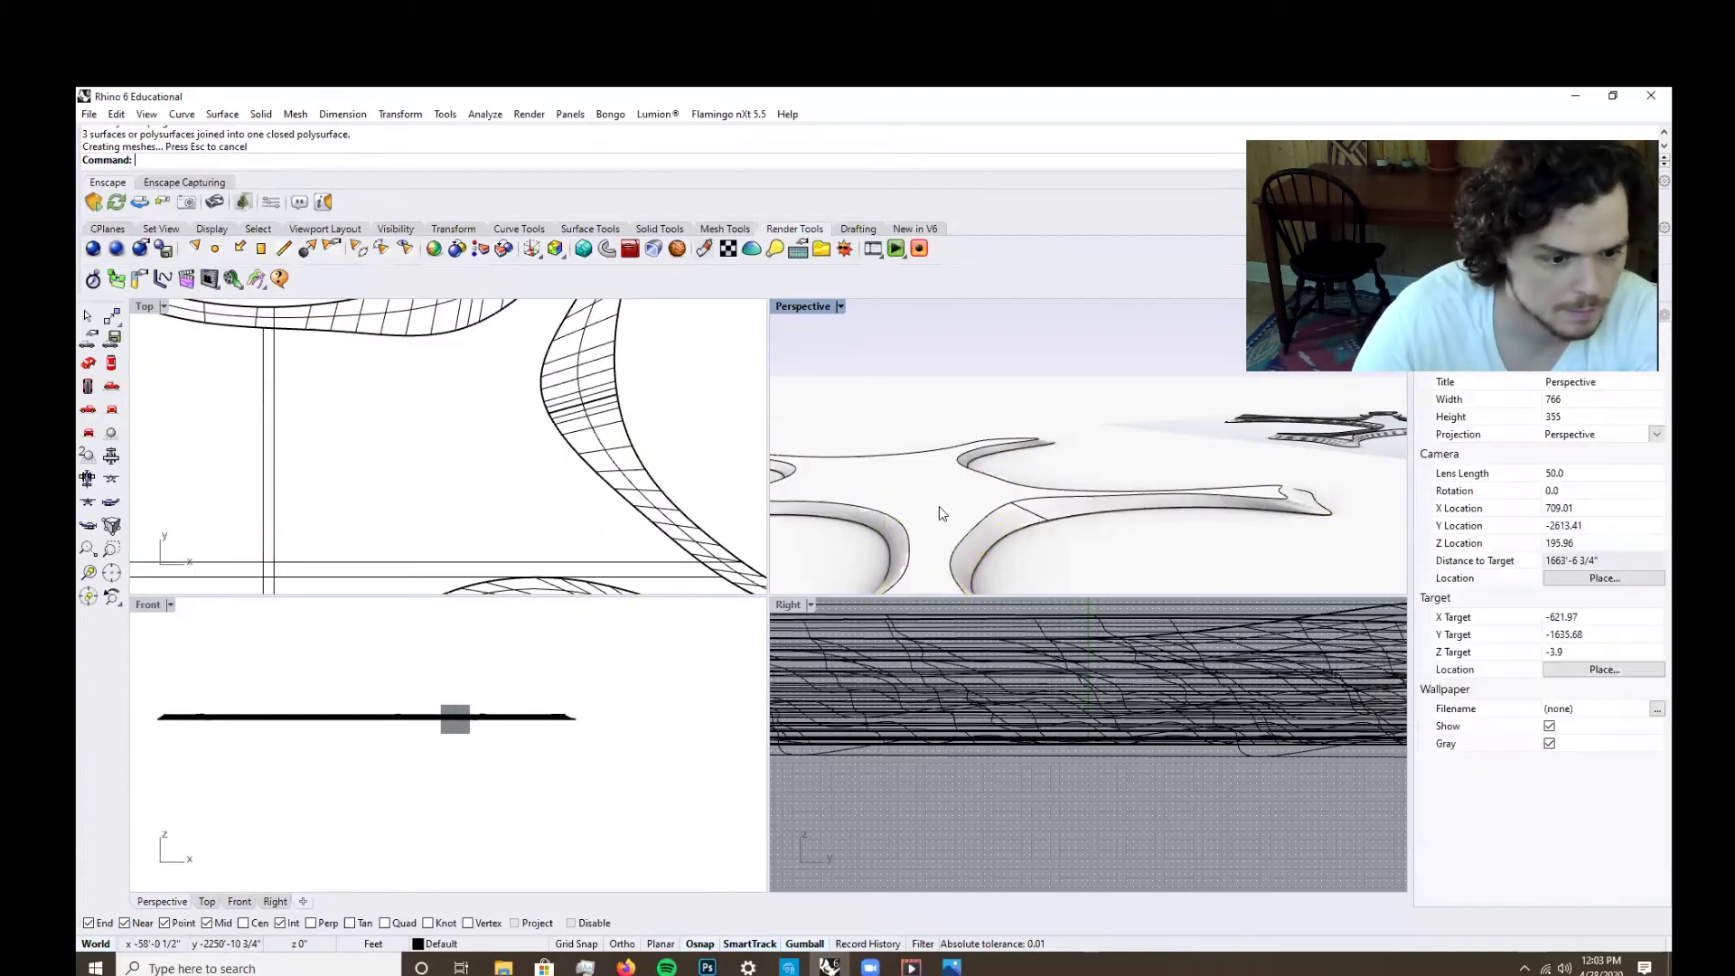
# Turn on the solid control points of the joined roof polysurface.
pyautogui.click(942, 511)
pyautogui.moveTo(943, 511); pyautogui.dragTo(1158, 575, button='right')
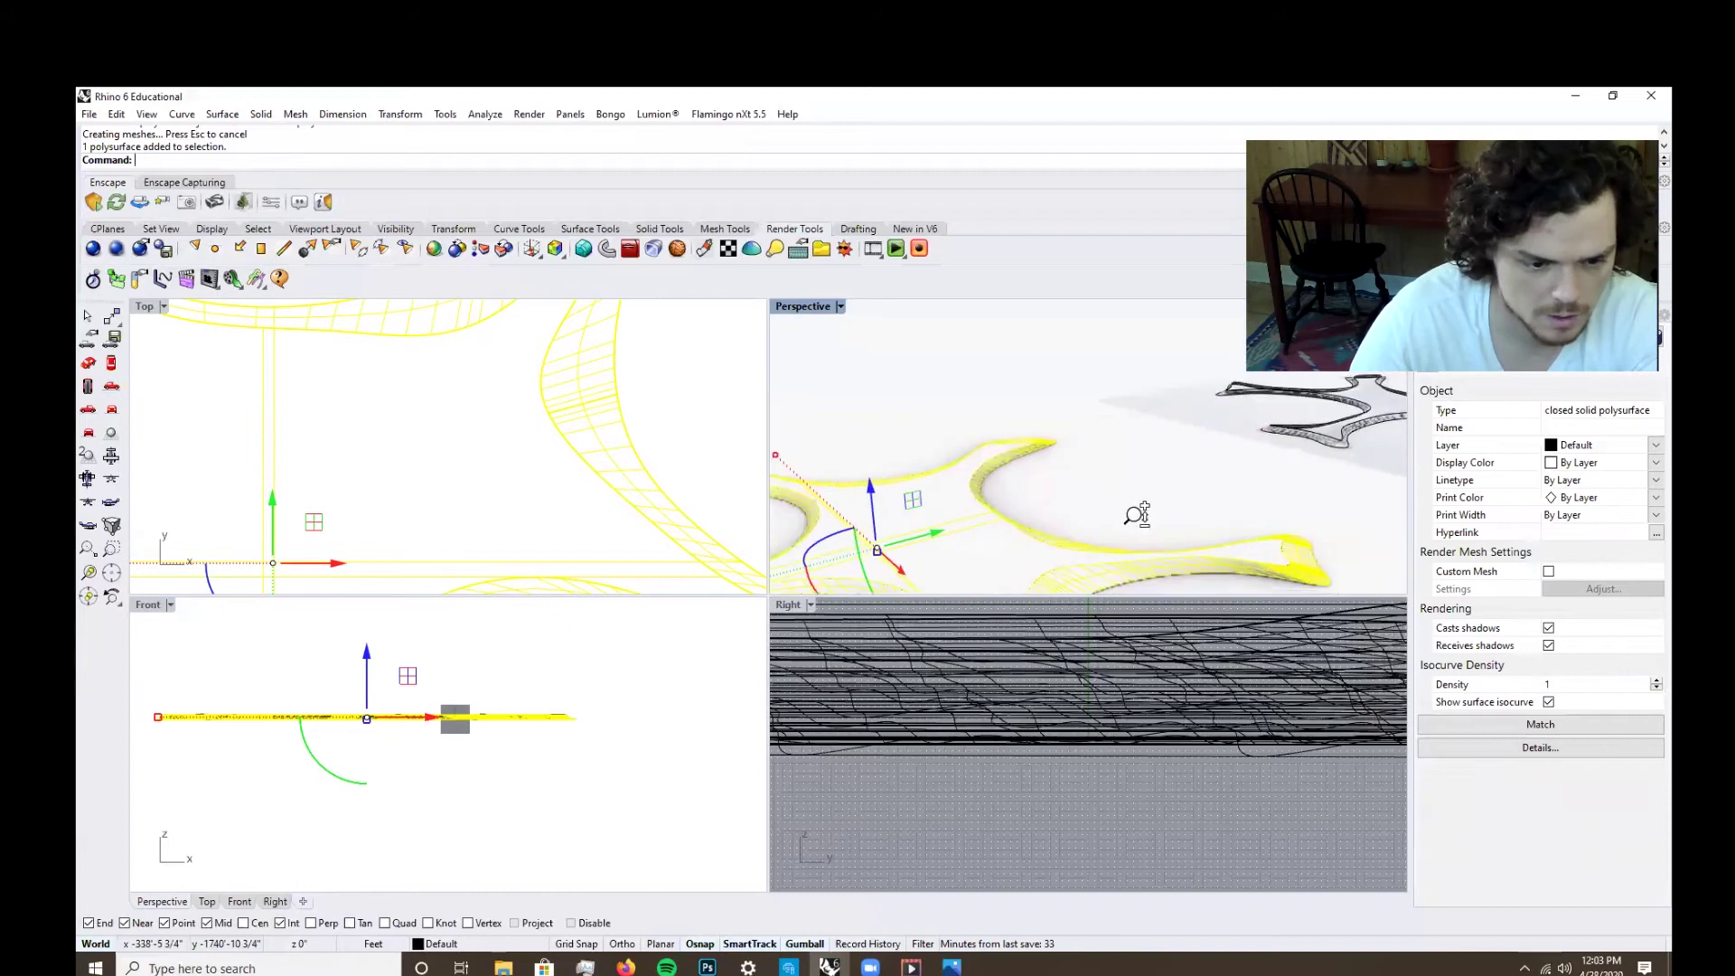
pyautogui.scroll(-4, 1136, 514)
pyautogui.scroll(5, 604, 695)
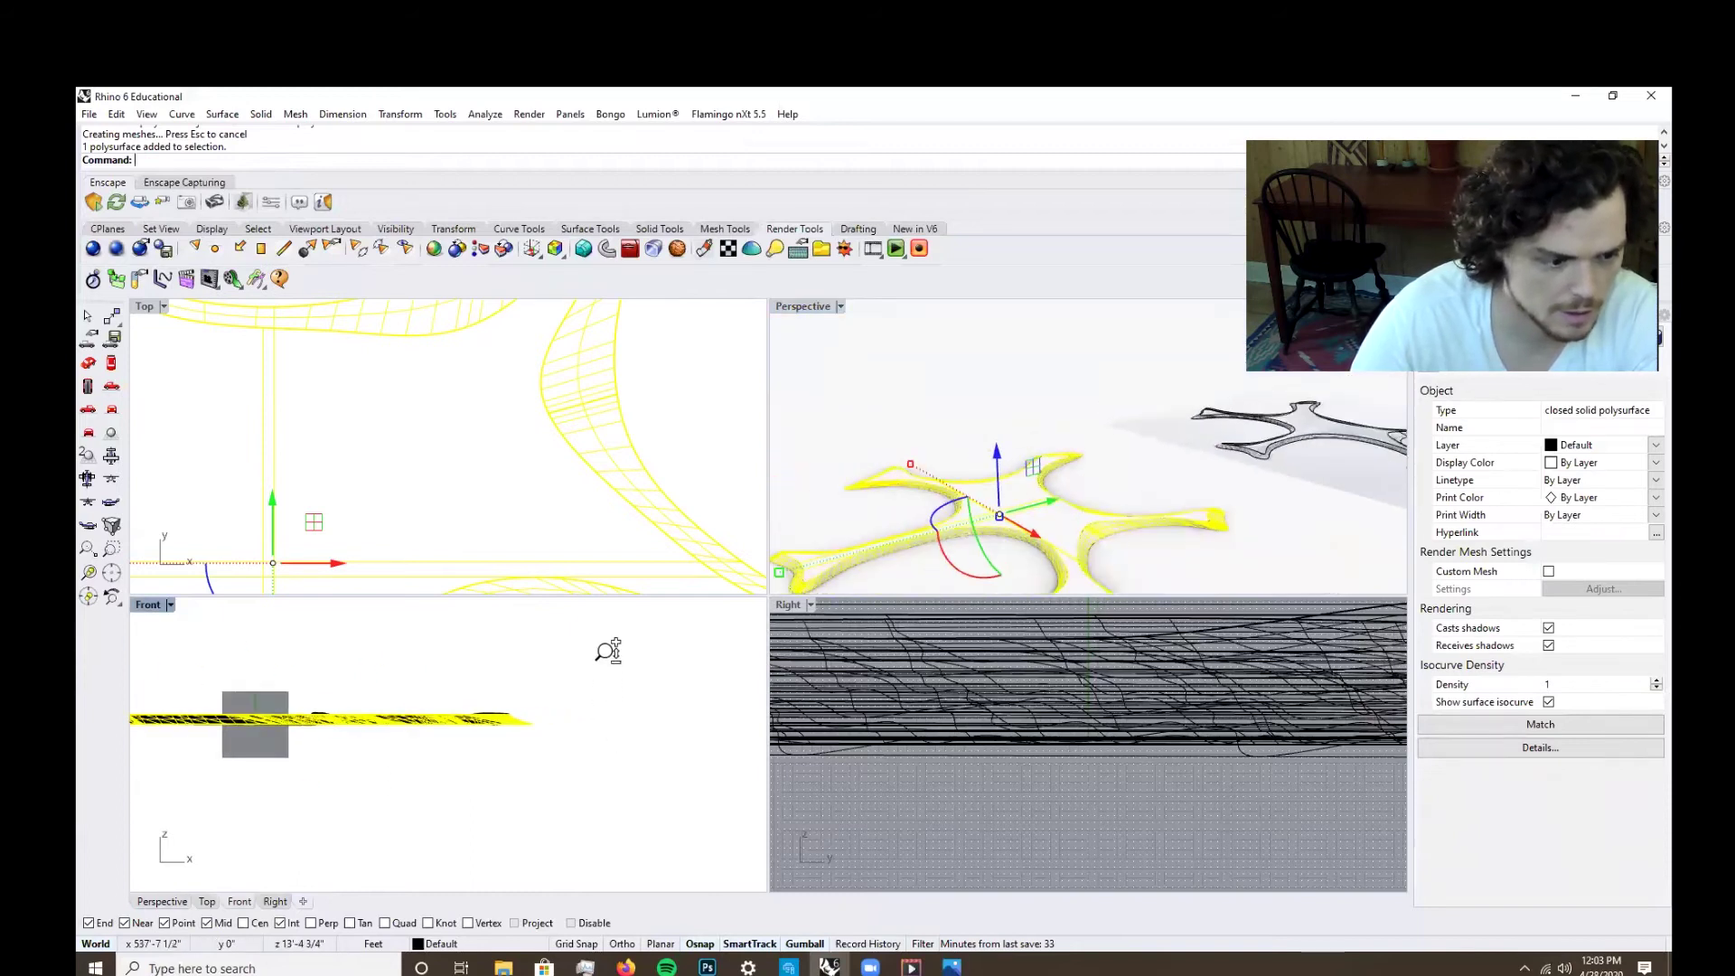
pyautogui.click(1189, 560)
pyautogui.scroll(5, 1045, 493)
pyautogui.click(1045, 493)
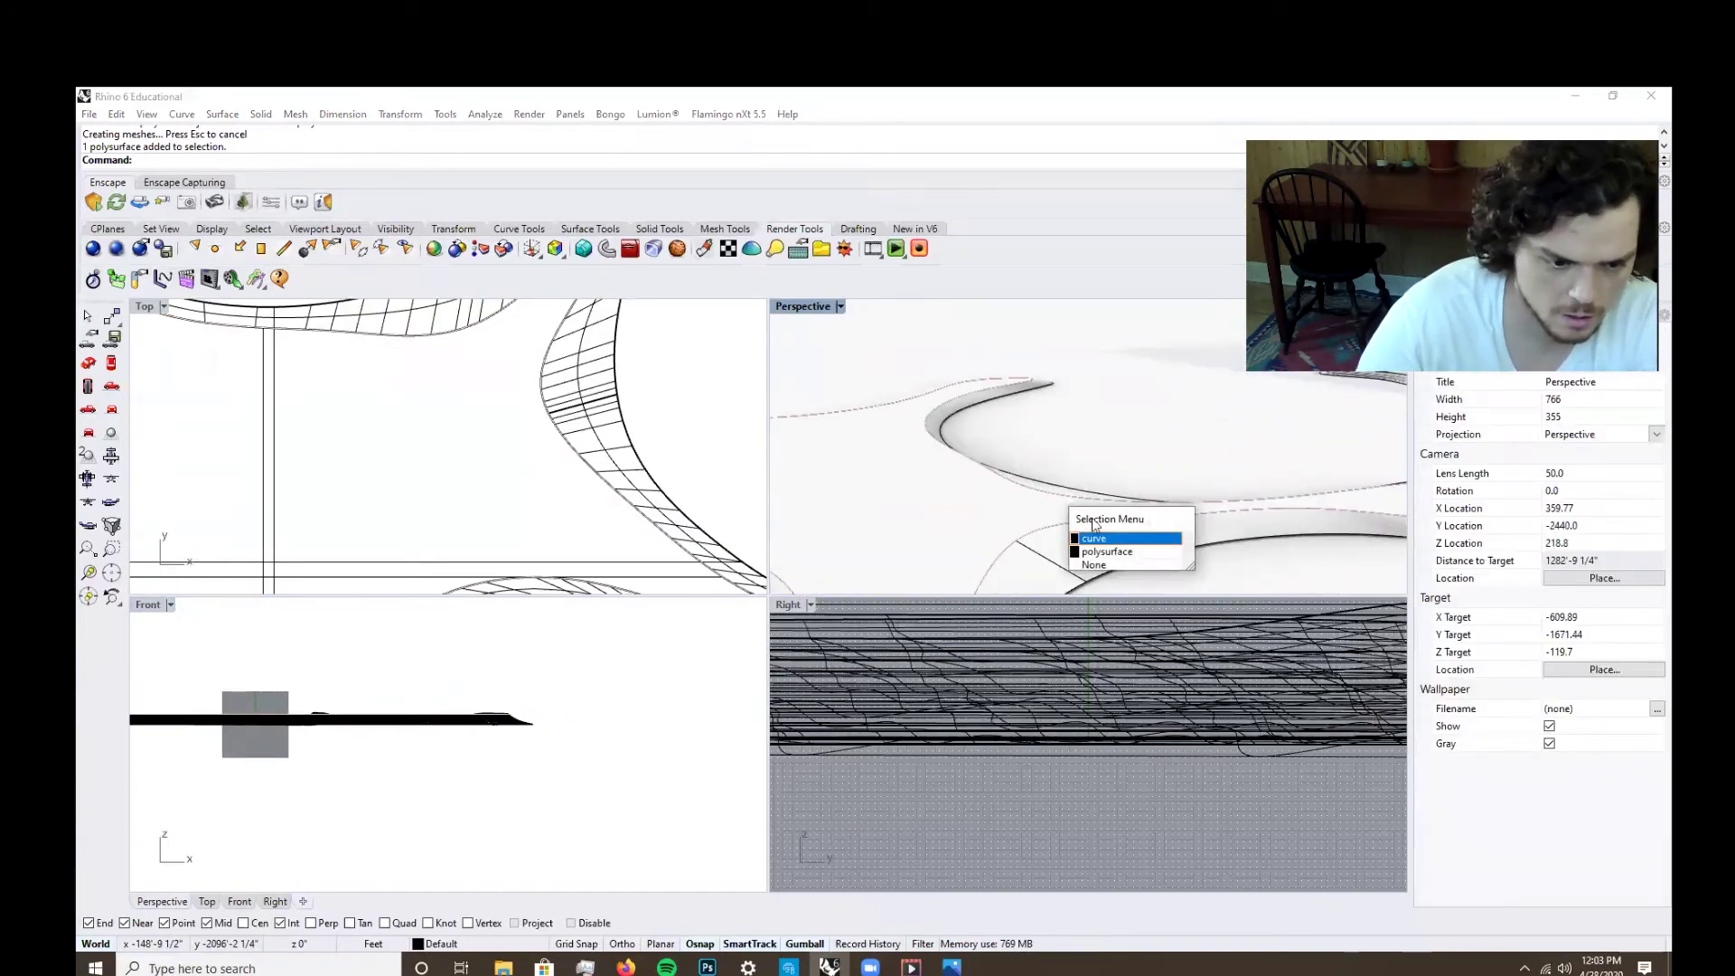
pyautogui.click(1123, 552)
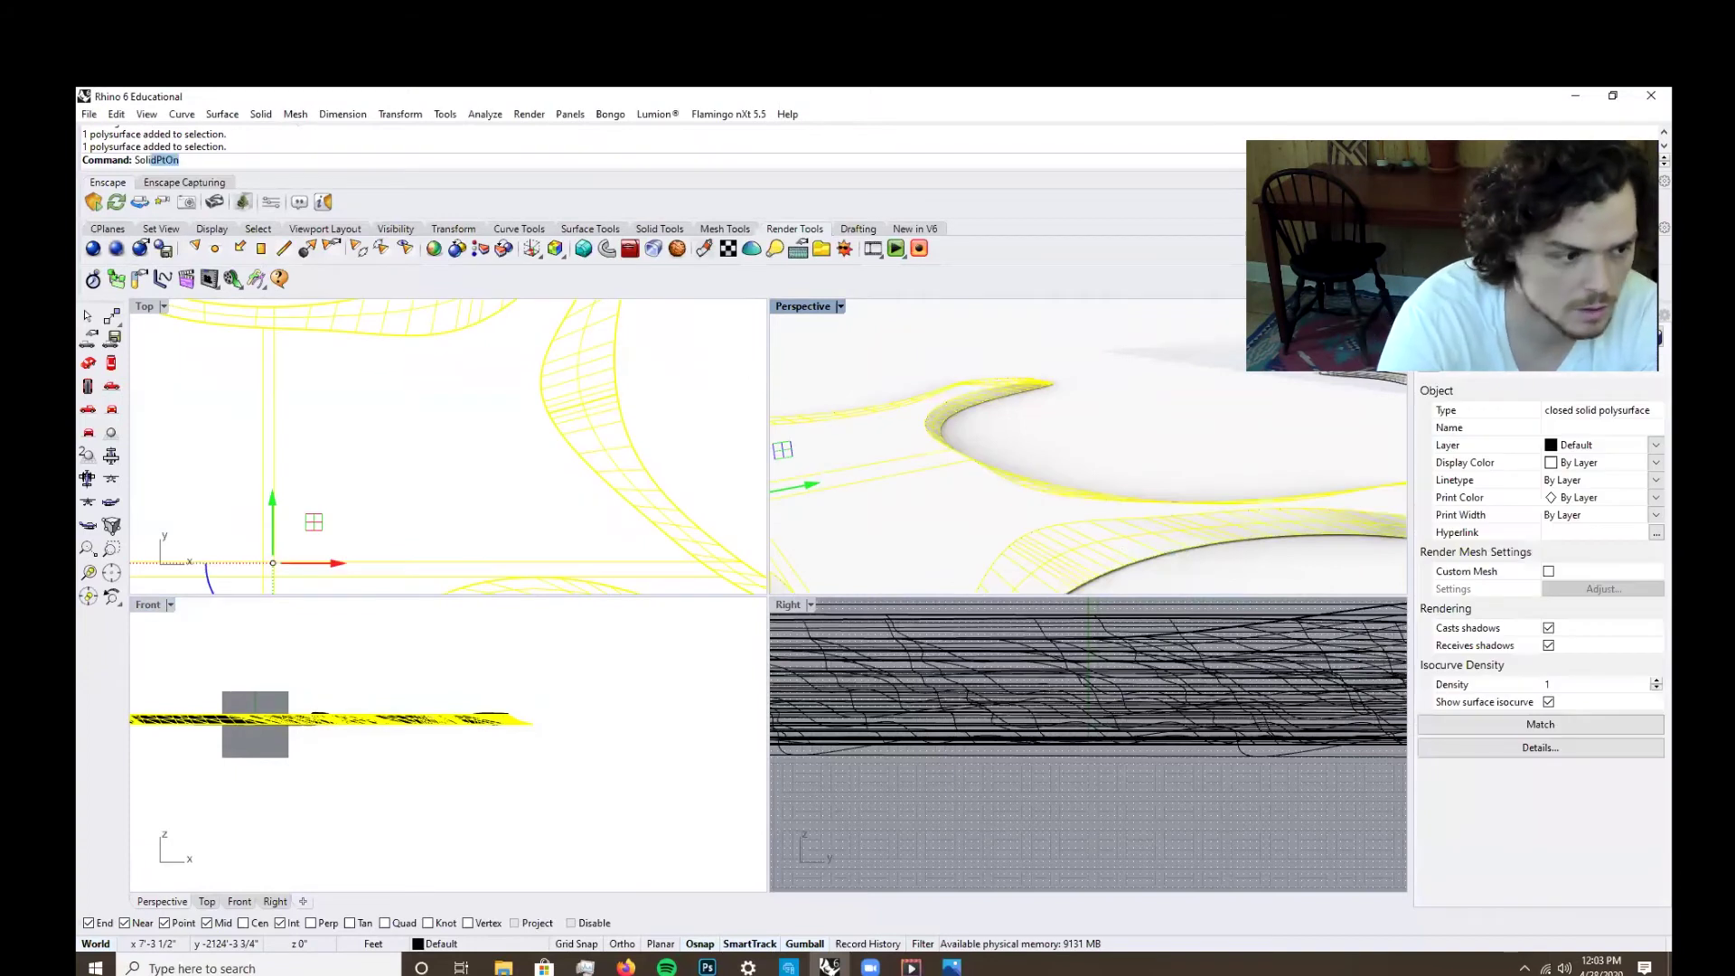
pyautogui.press('Return')
pyautogui.scroll(-5, 1123, 555)
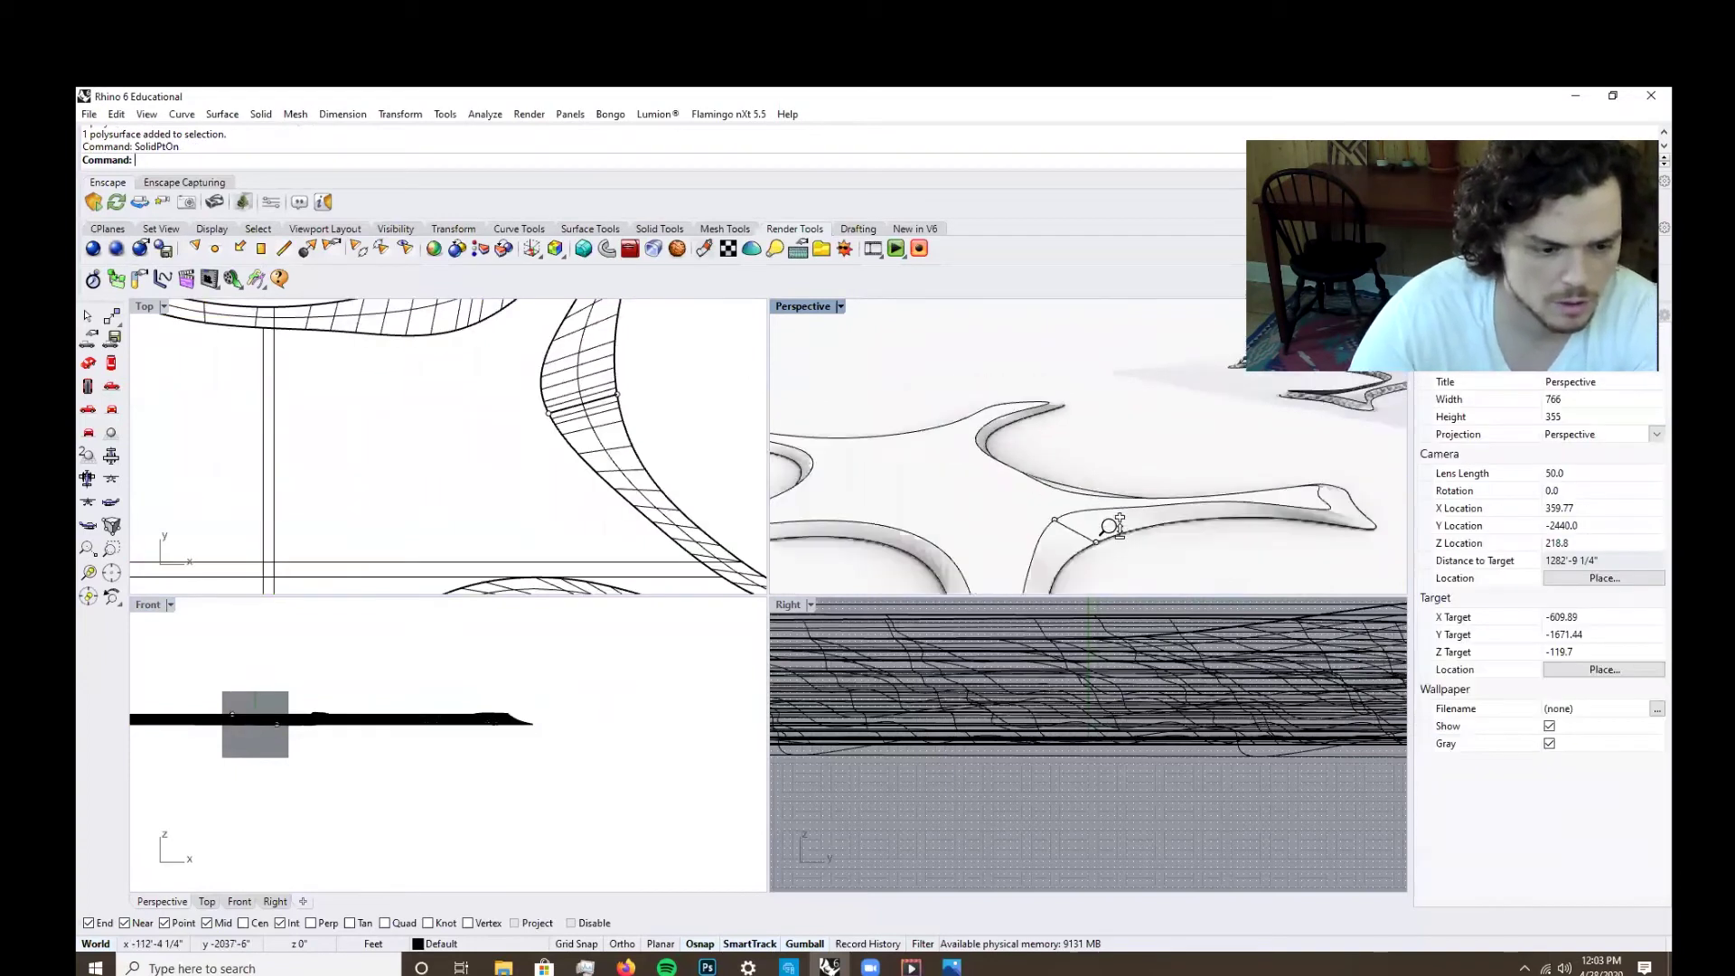
# Try to turn on regular control points for the joined roof polysurface using PointsOn.
pyautogui.click(1023, 504)
pyautogui.write('PointsOn')
pyautogui.press('Return')
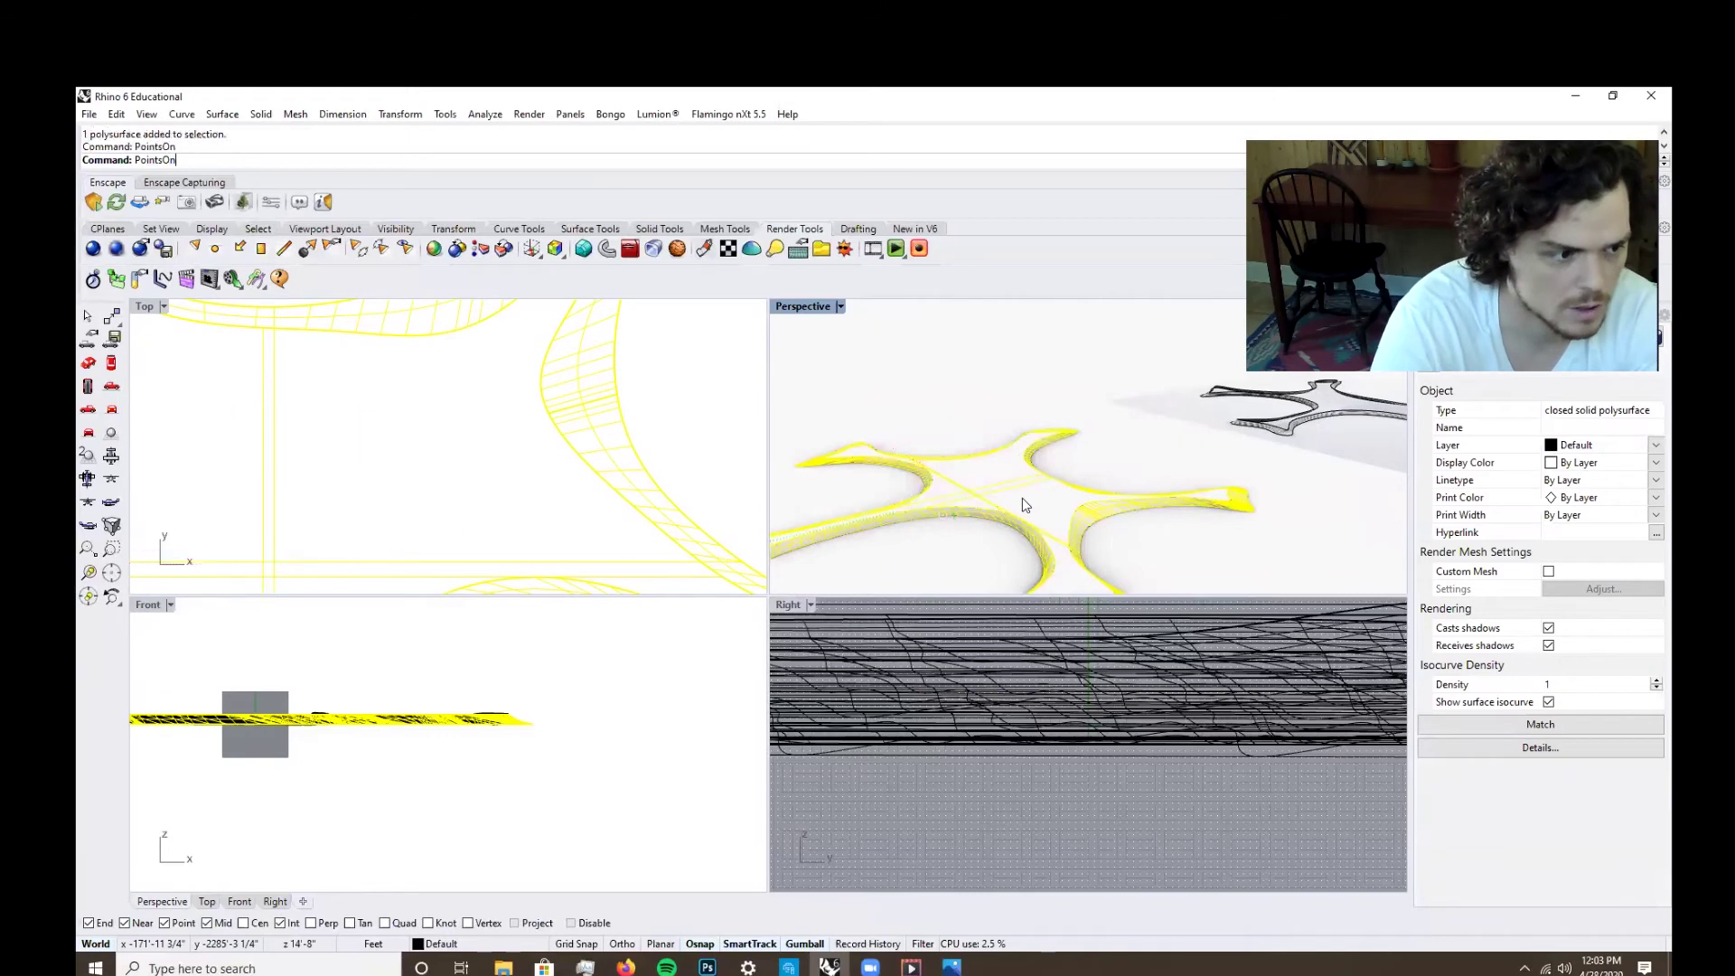
pyautogui.press('Escape')
# Extrude the top face of the joined roof upward and undo the extrusion.
pyautogui.click(1048, 504)
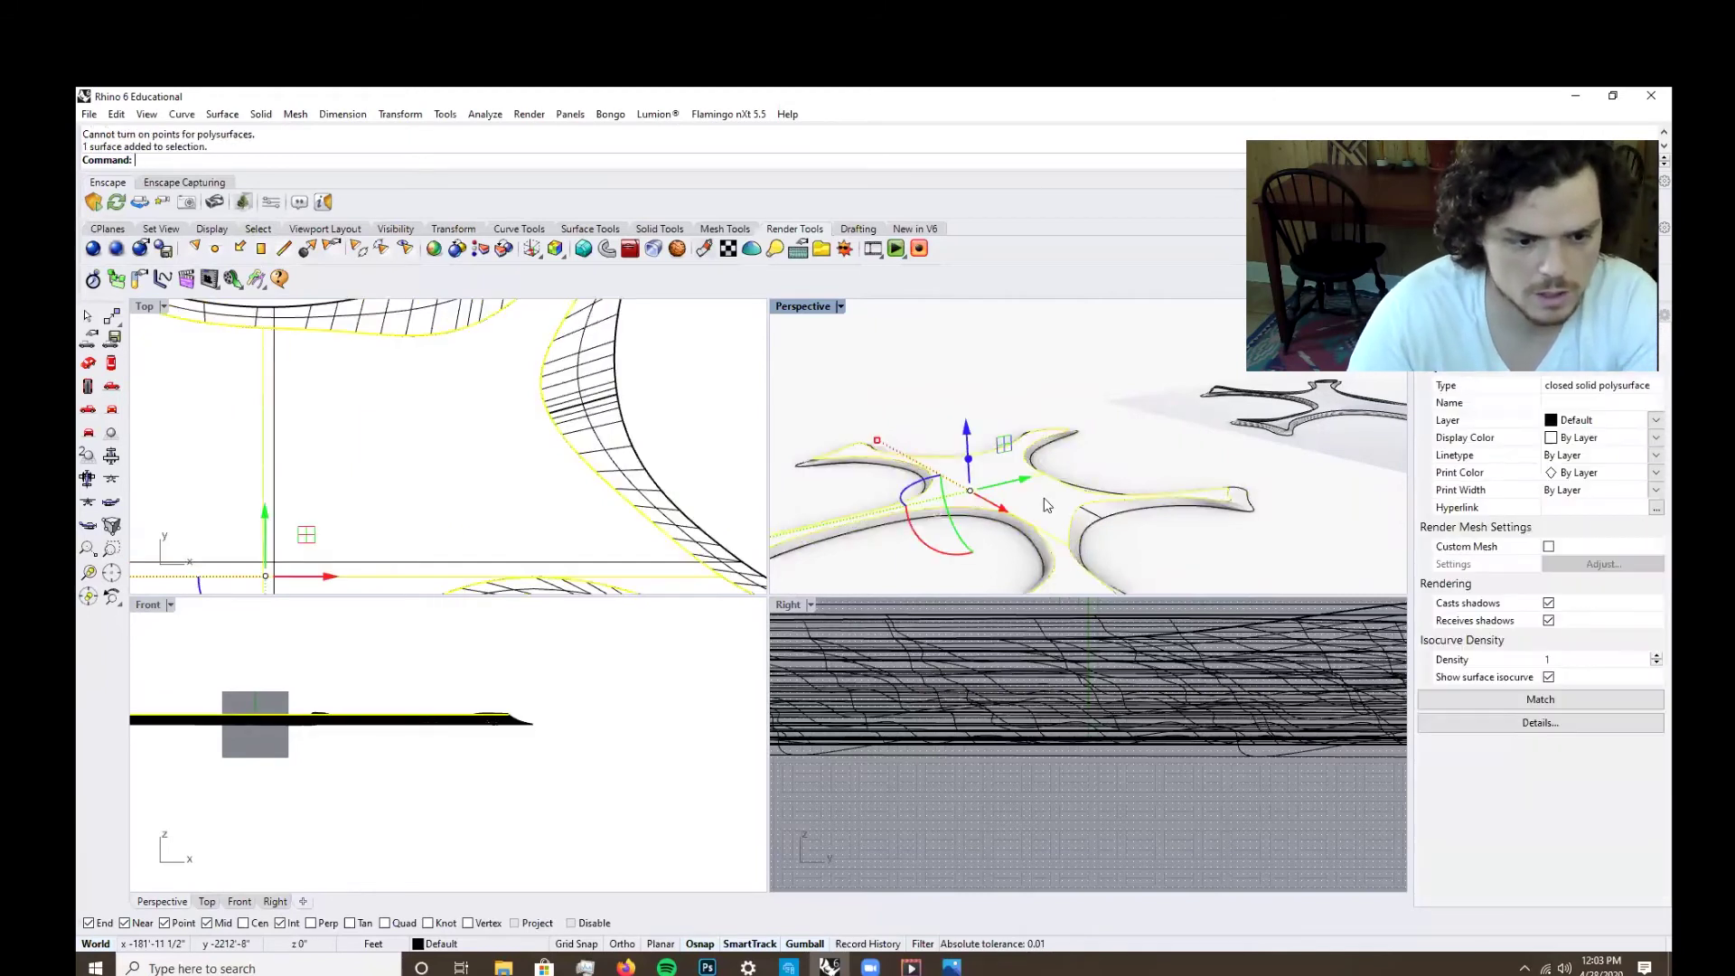
pyautogui.click(1150, 545)
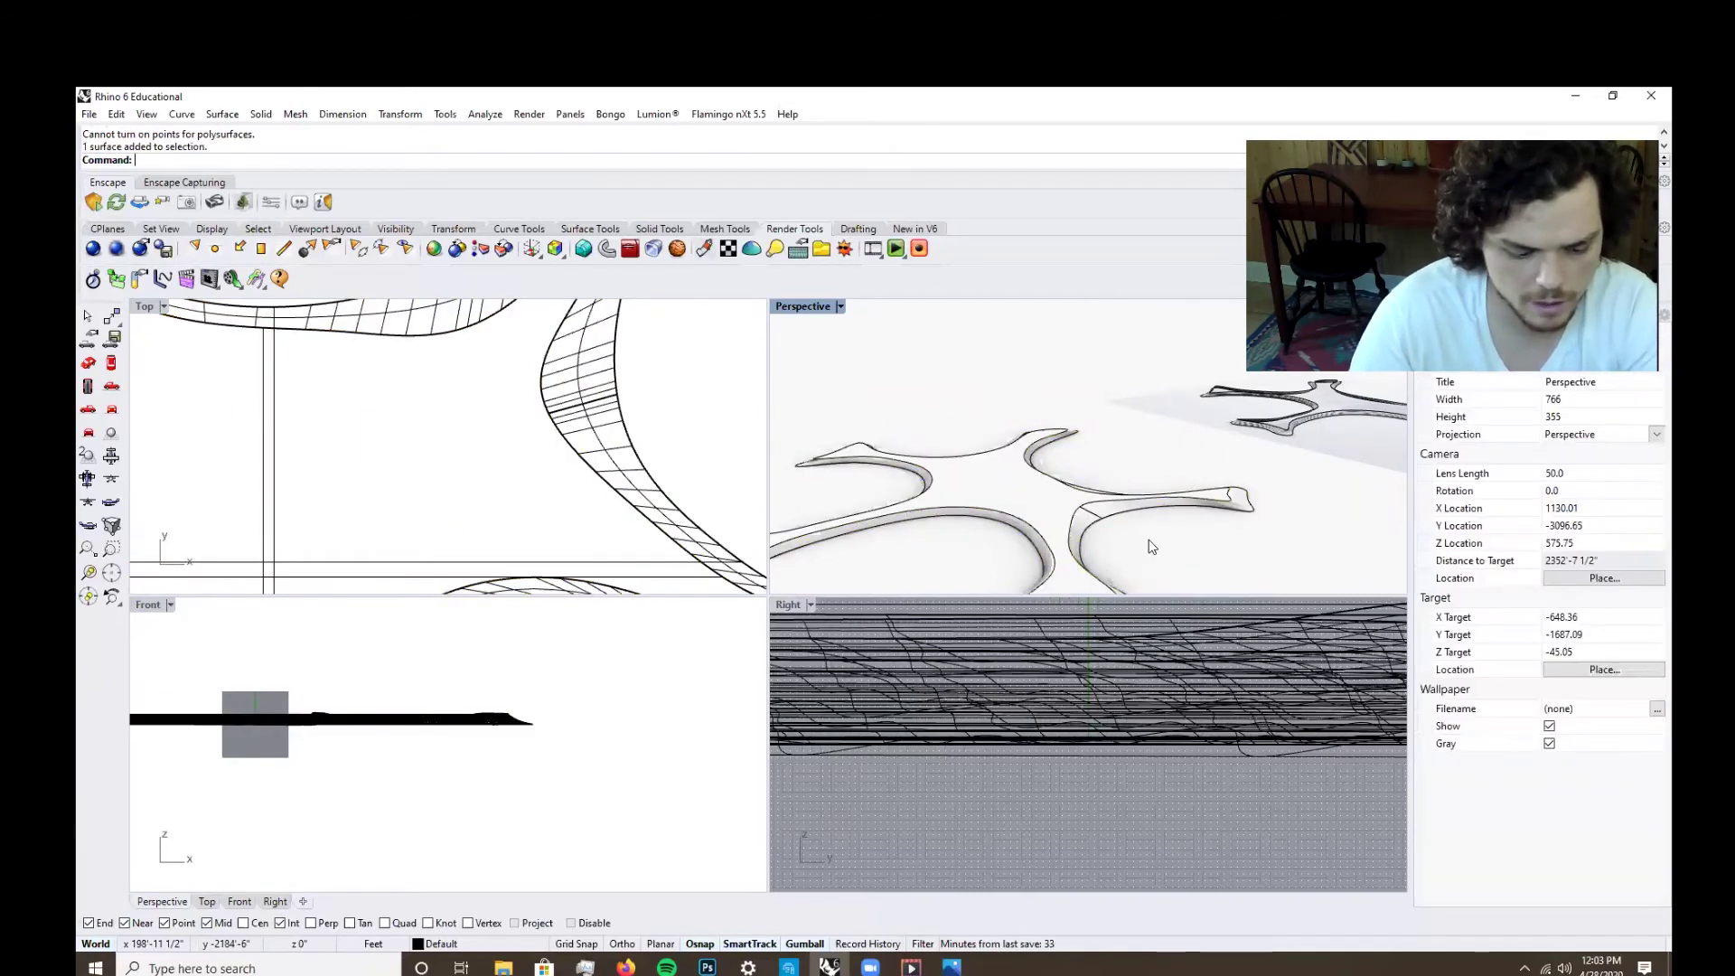
pyautogui.click(1072, 510)
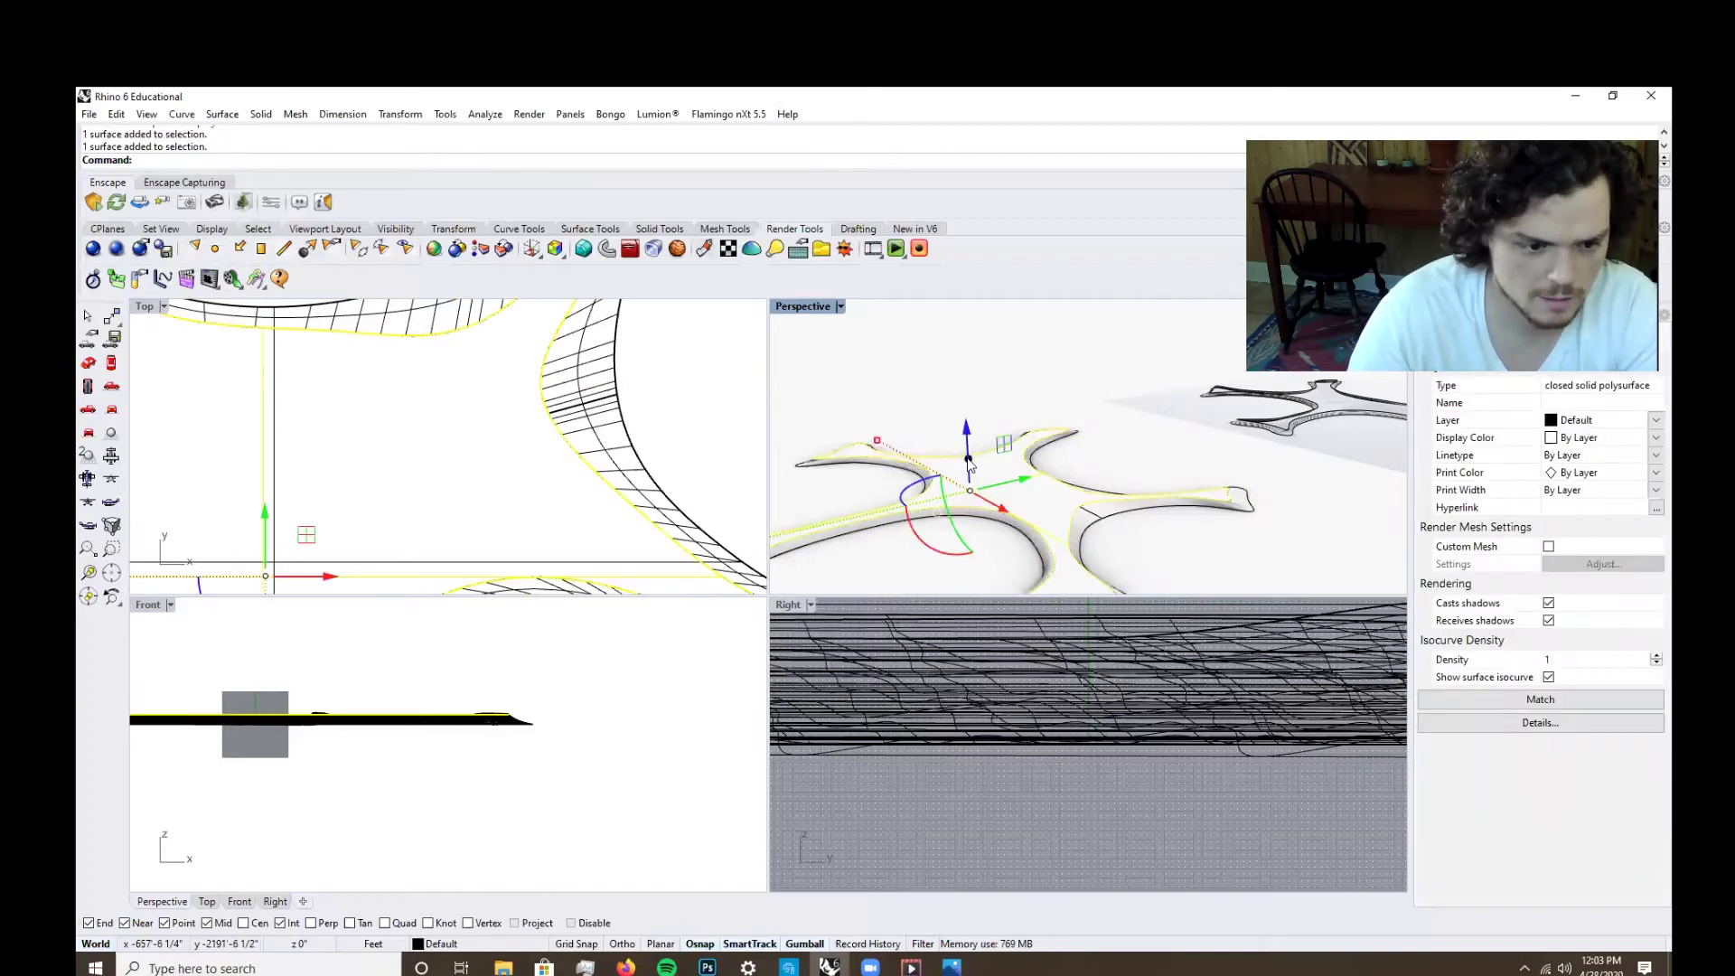
pyautogui.moveTo(968, 459); pyautogui.dragTo(965, 423)
pyautogui.moveTo(1092, 511); pyautogui.dragTo(996, 459, button='right')
pyautogui.scroll(3, 978, 407)
pyautogui.moveTo(978, 400); pyautogui.dragTo(976, 459, button='right')
pyautogui.hotkey('ctrl', 'z')
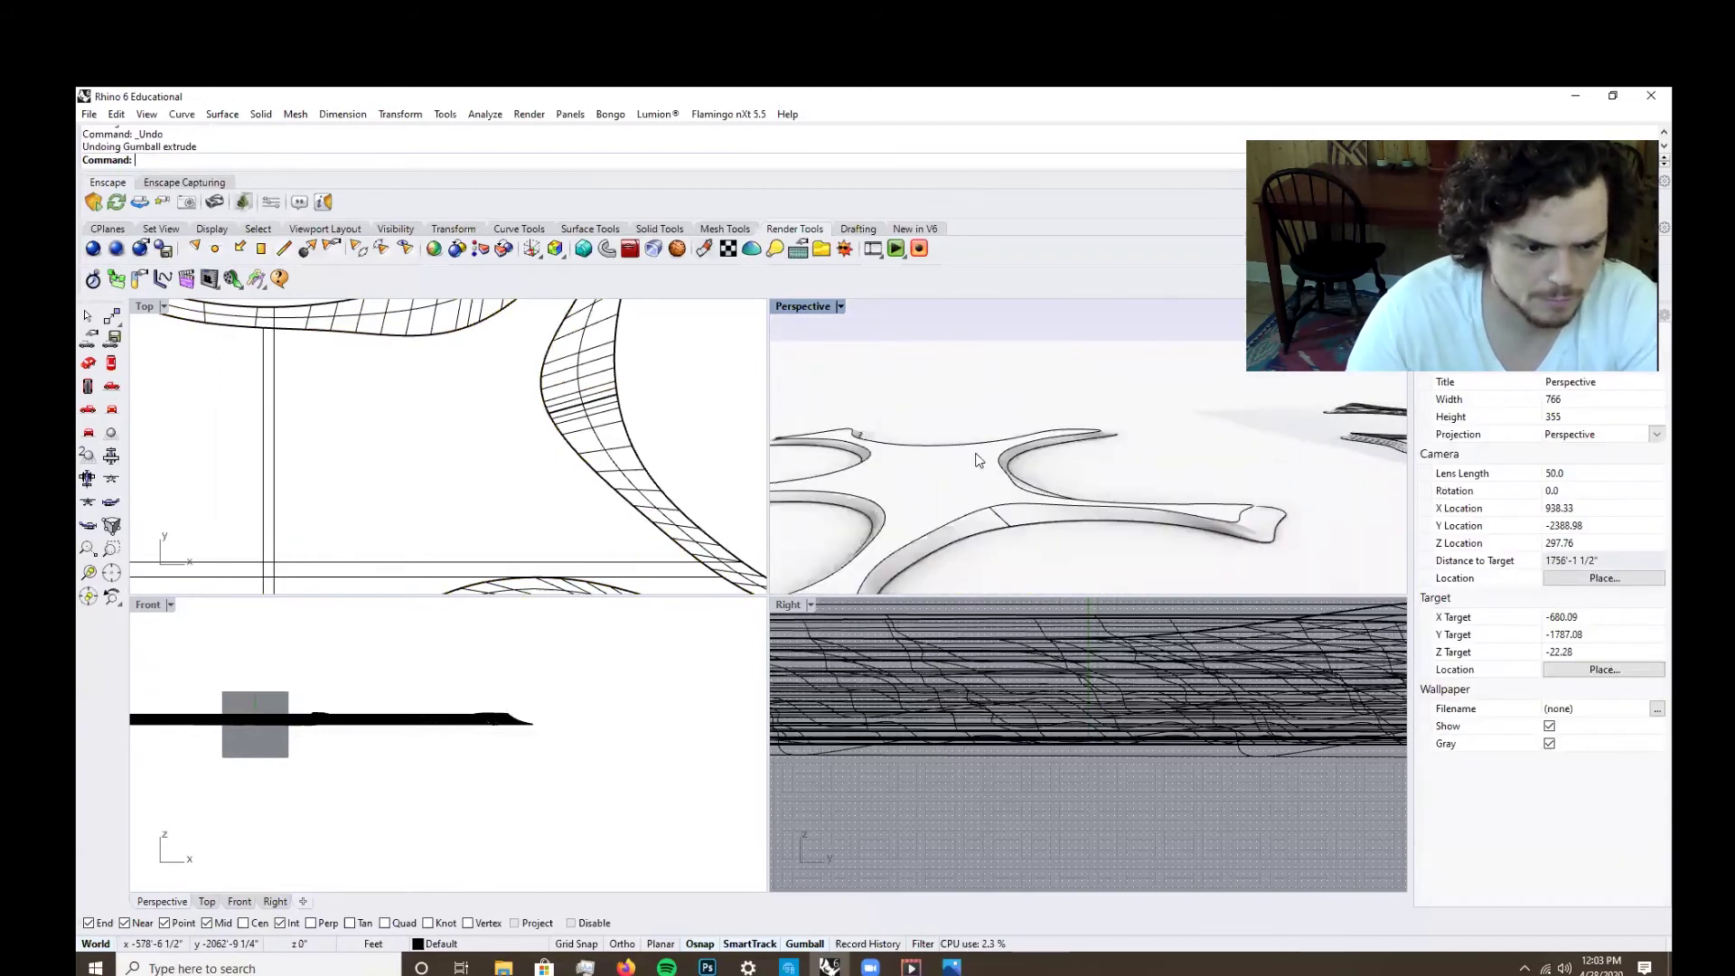
# Extrude the roof polysurface's top face upward again by a short distance.
pyautogui.click(958, 473)
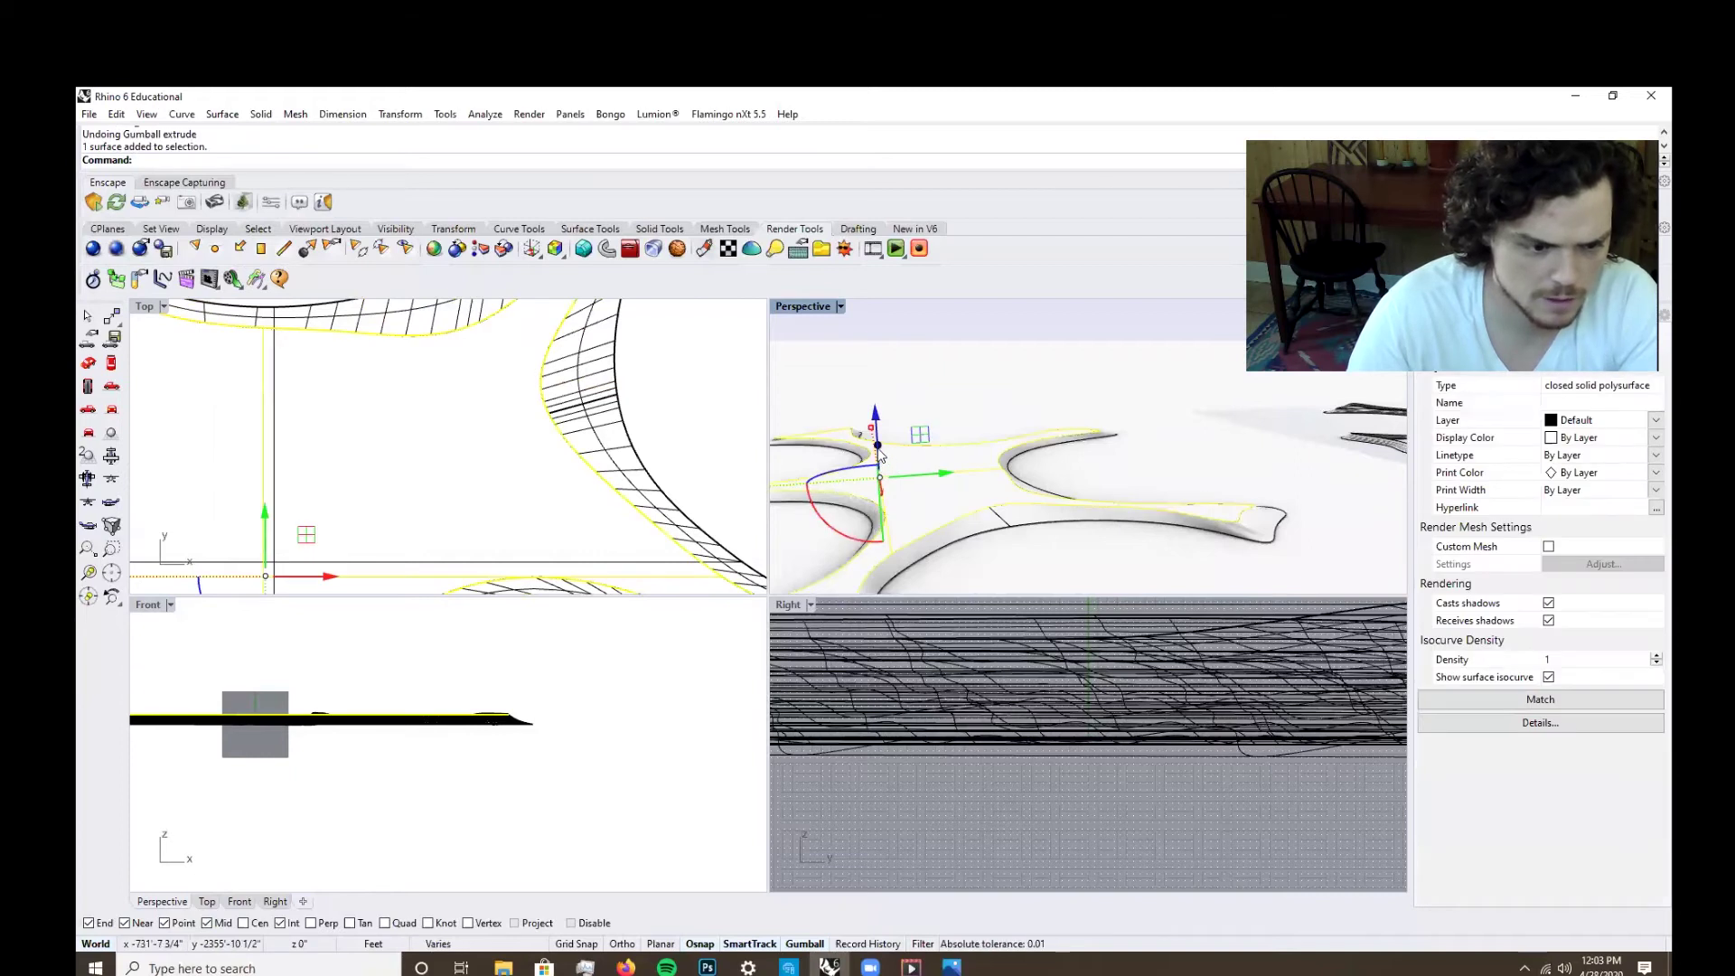
pyautogui.moveTo(876, 441); pyautogui.dragTo(878, 425)
pyautogui.click(1321, 531)
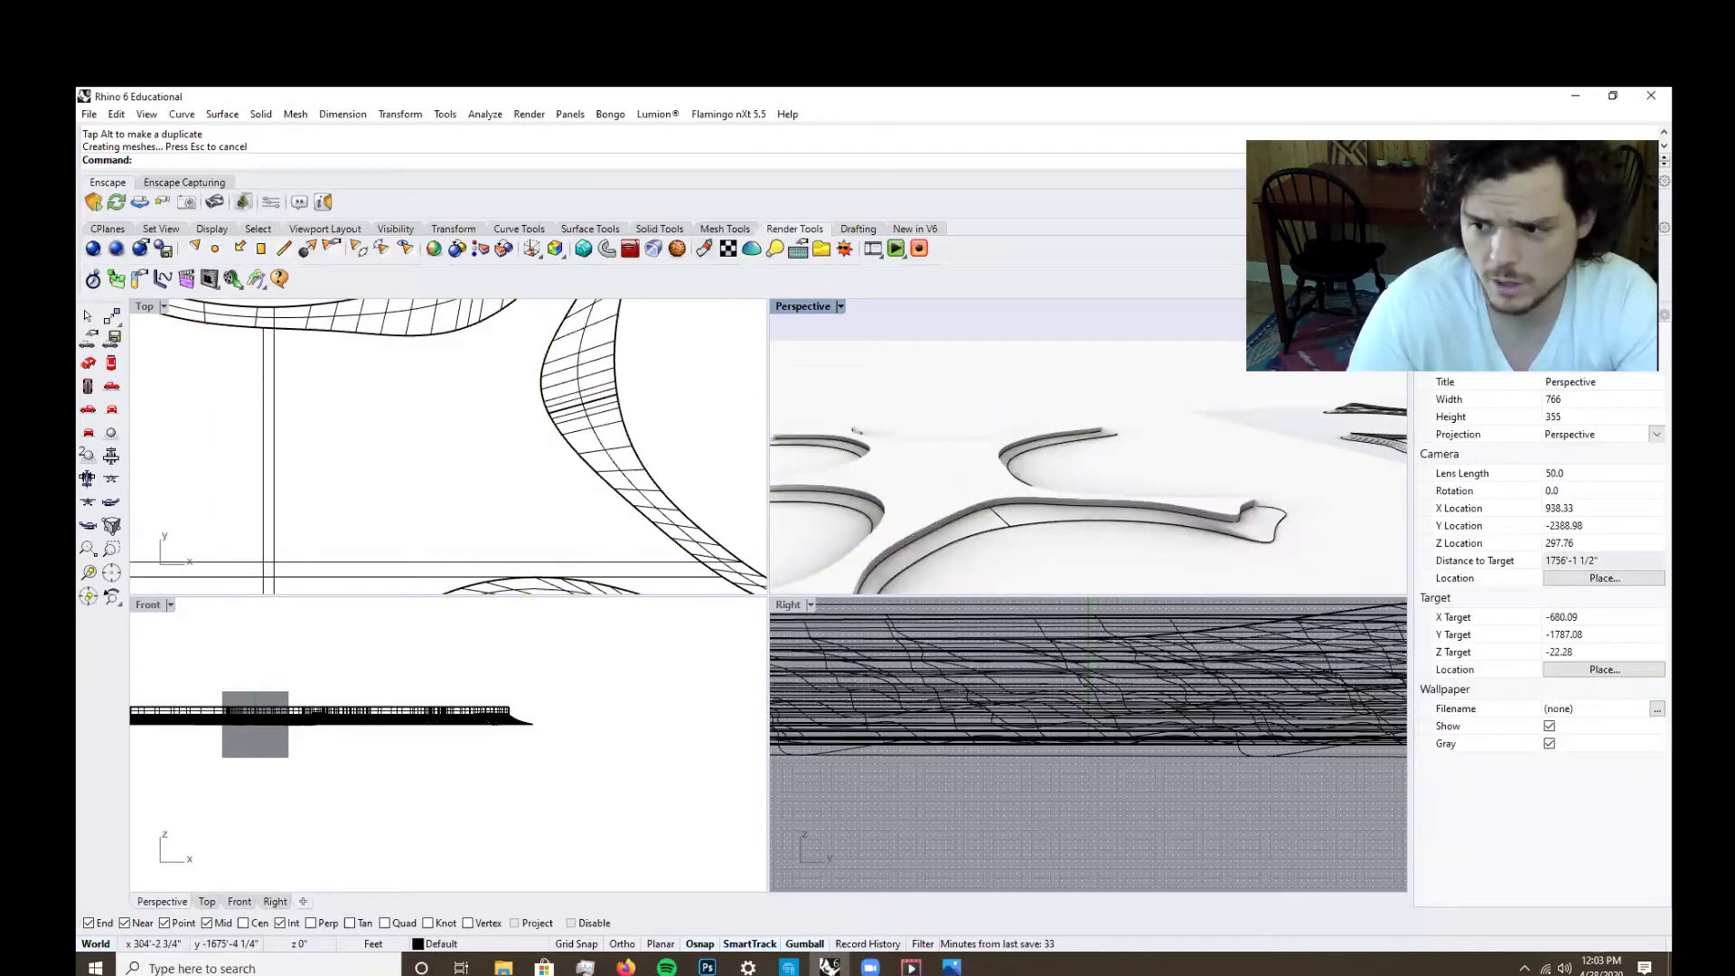
pyautogui.click(625, 967)
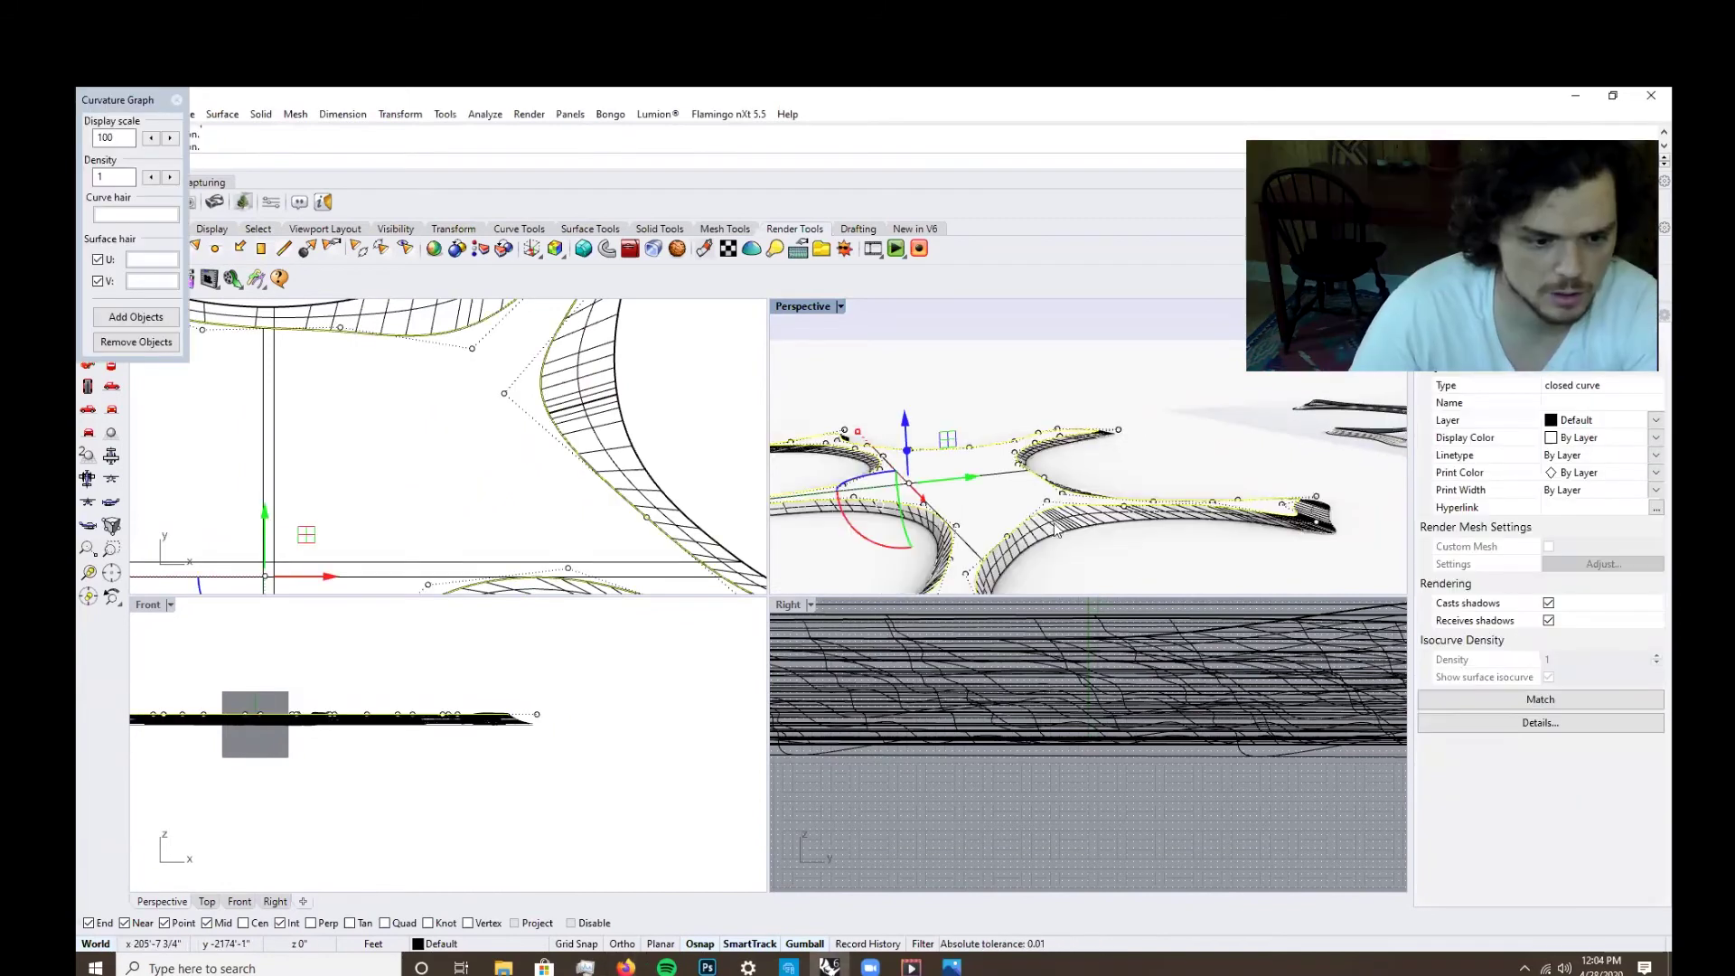
# Close the Curvature Graph and clear the selection of the roof polysurface.
pyautogui.click(987, 476)
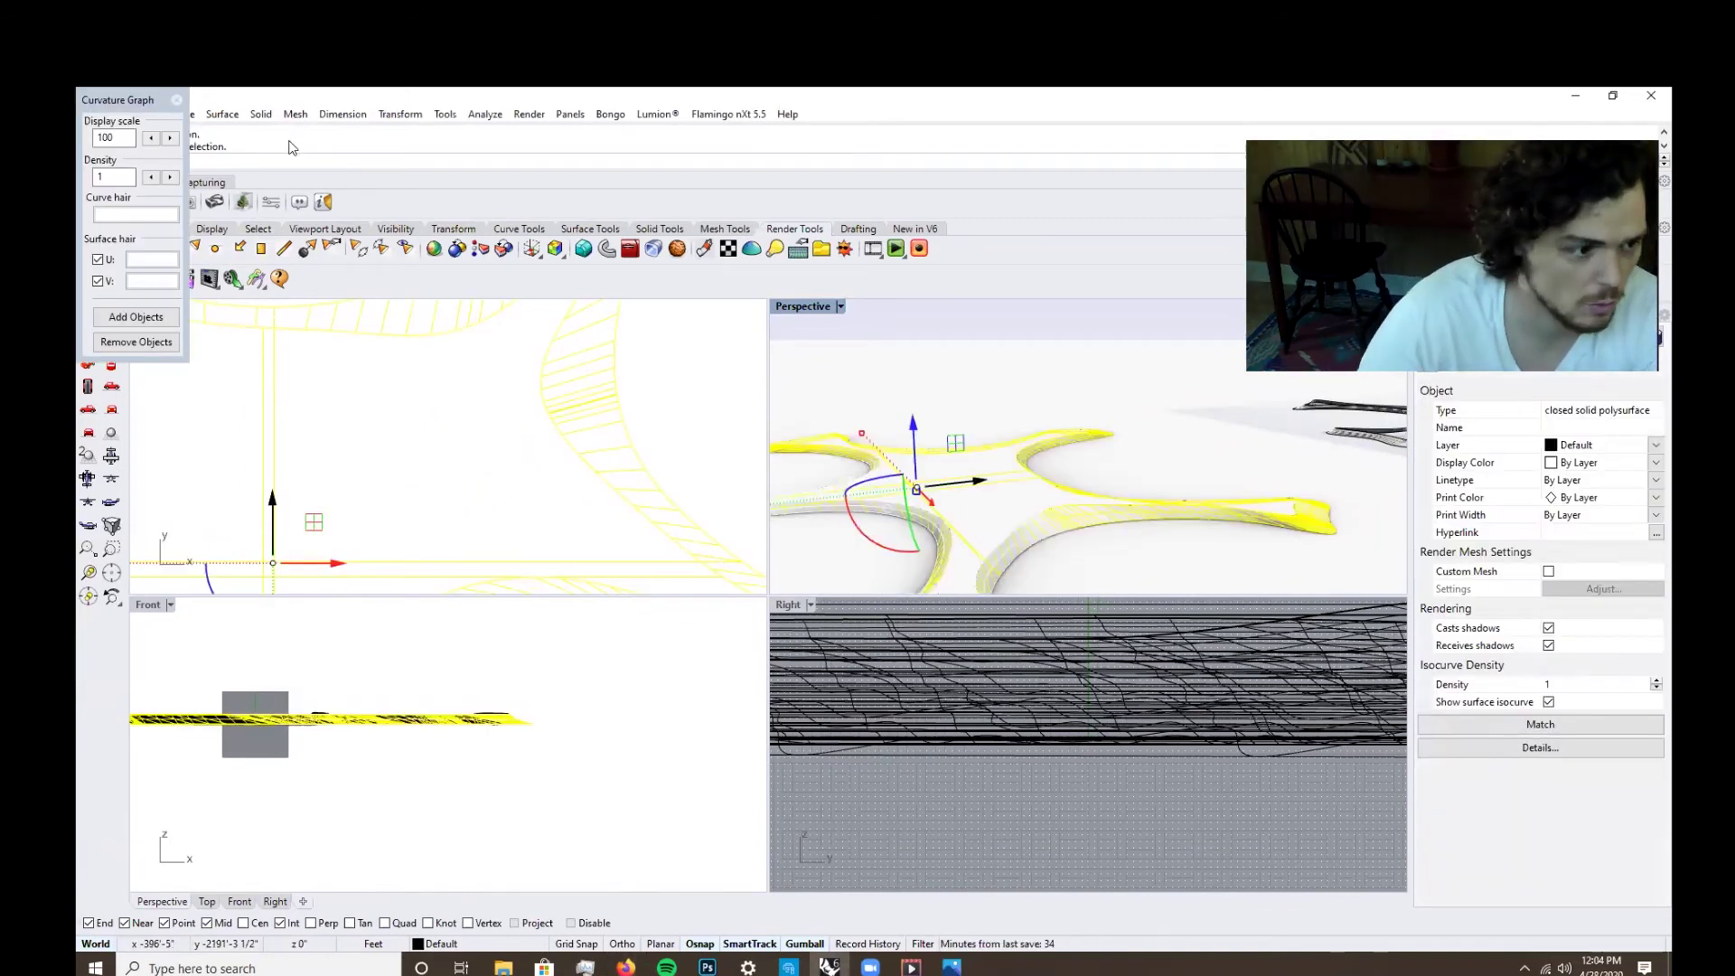
pyautogui.click(173, 101)
pyautogui.click(1076, 562)
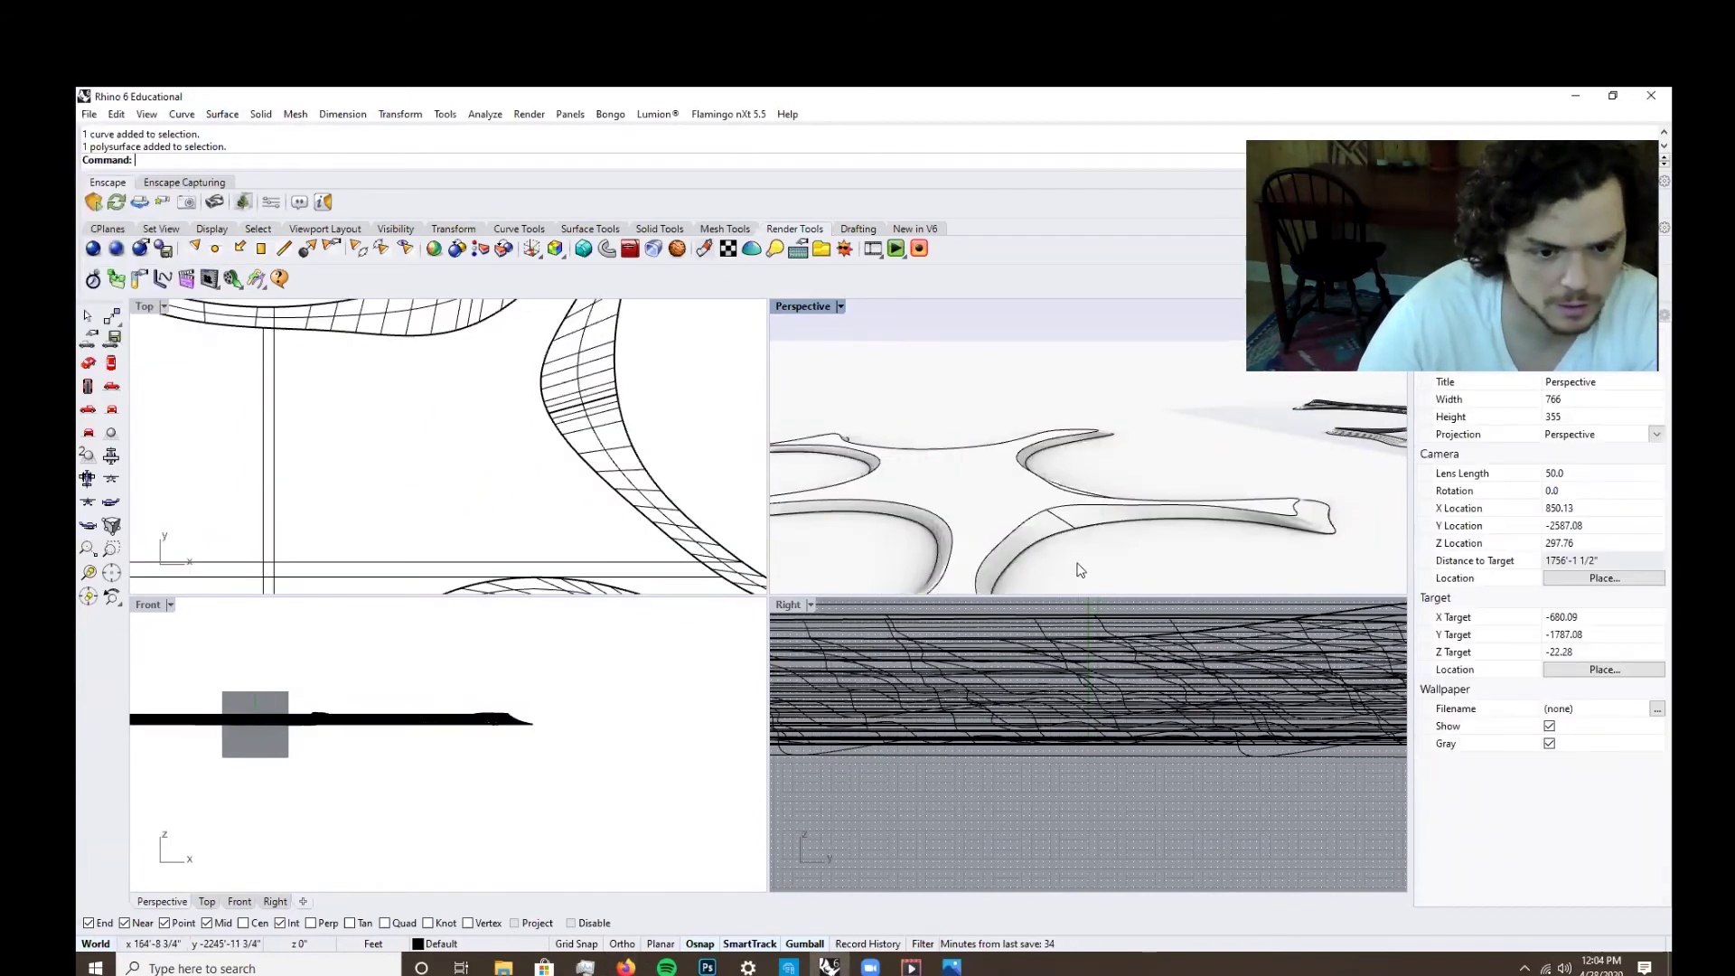
# Try to contour the joined roof polysurface and undo the Contour command.
pyautogui.click(1031, 509)
pyautogui.write('Contour')
pyautogui.press('Return')
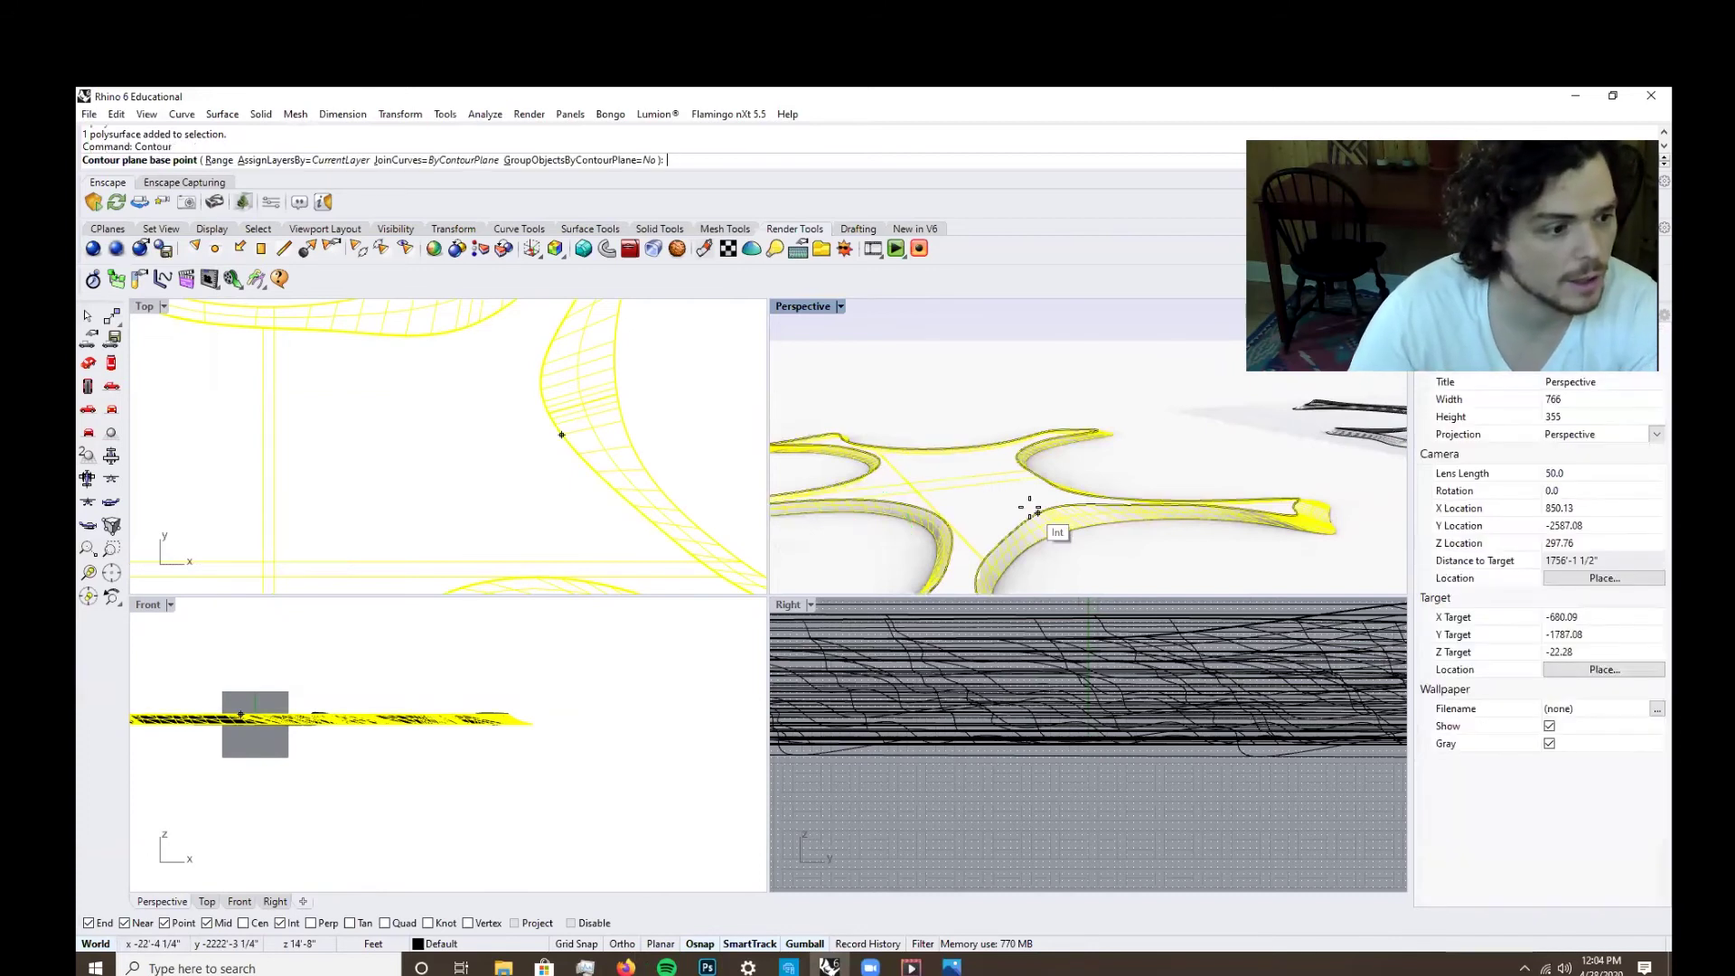
pyautogui.hotkey('ctrl', 'z')
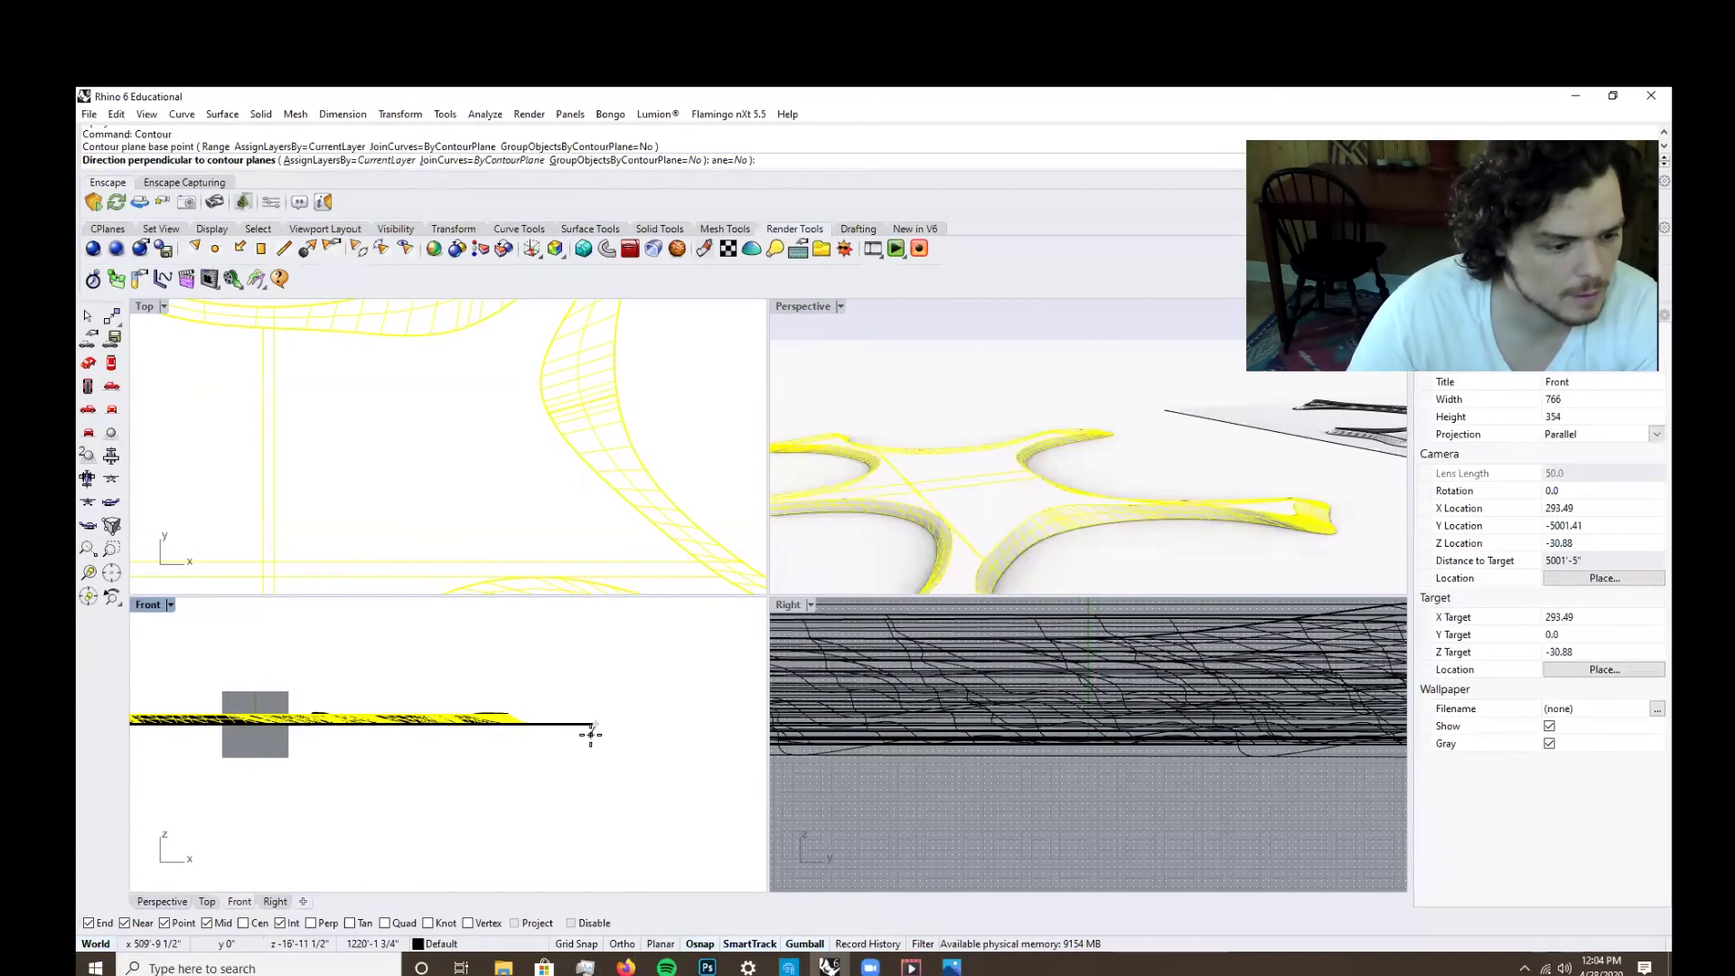
# Contour the joined roof polysurface along a vertical direction set in the front view, with 2' between contours.
pyautogui.click(466, 719)
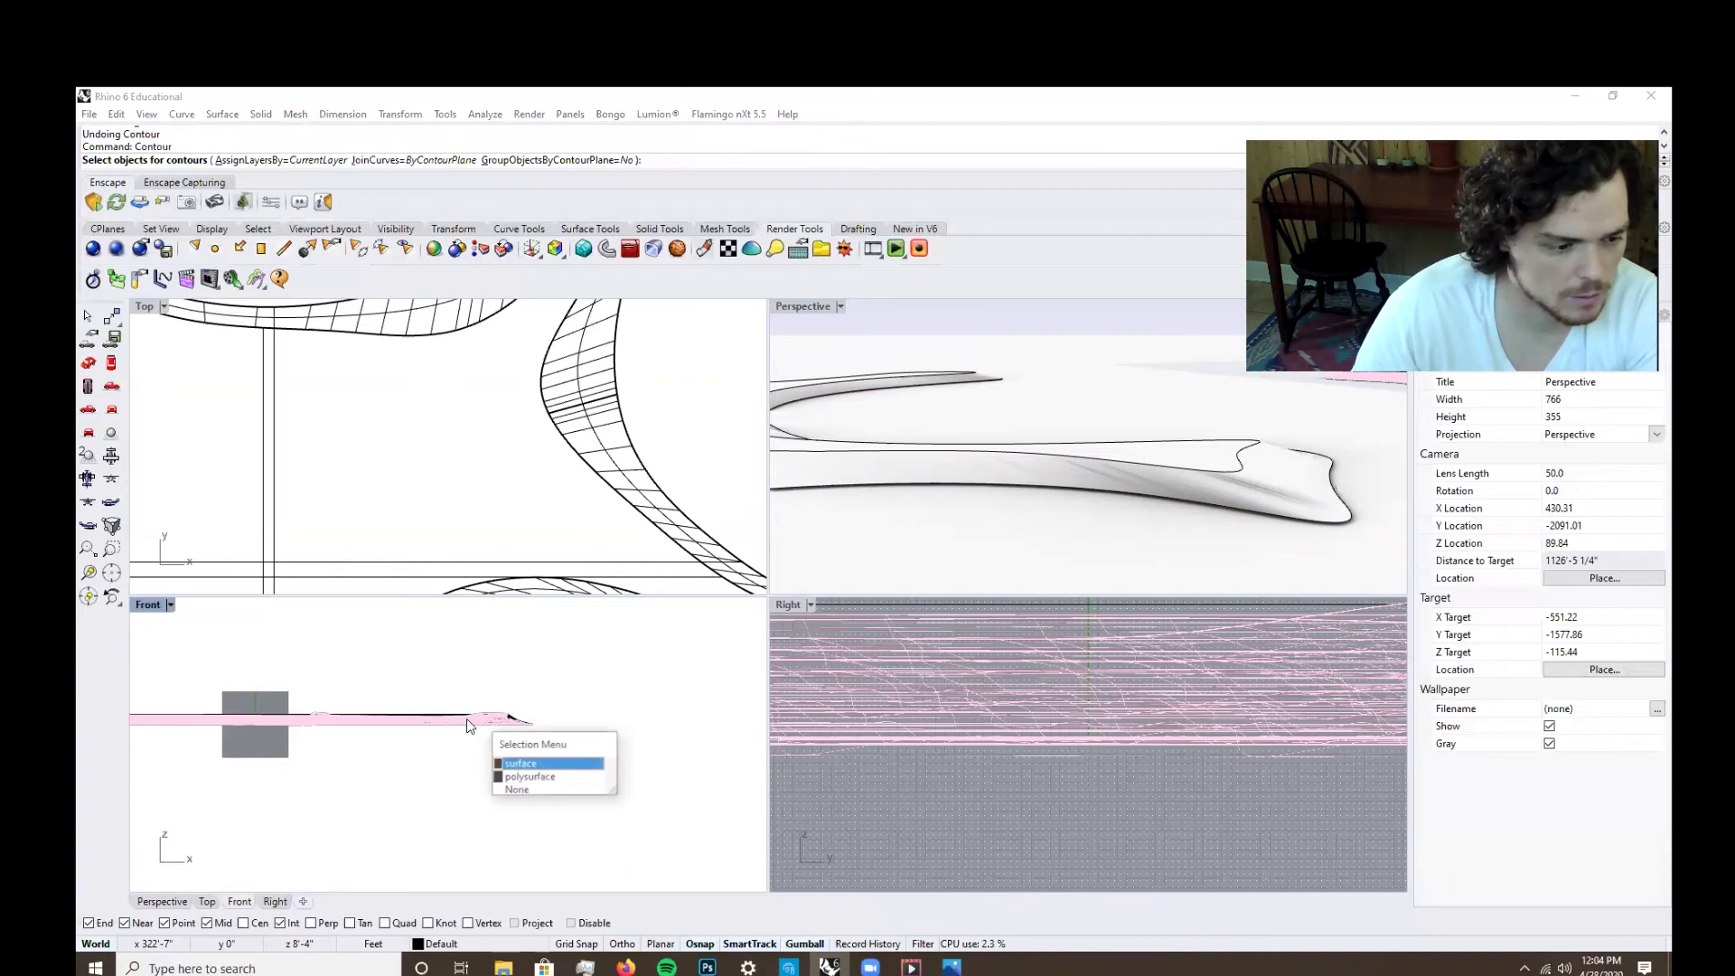
pyautogui.click(534, 776)
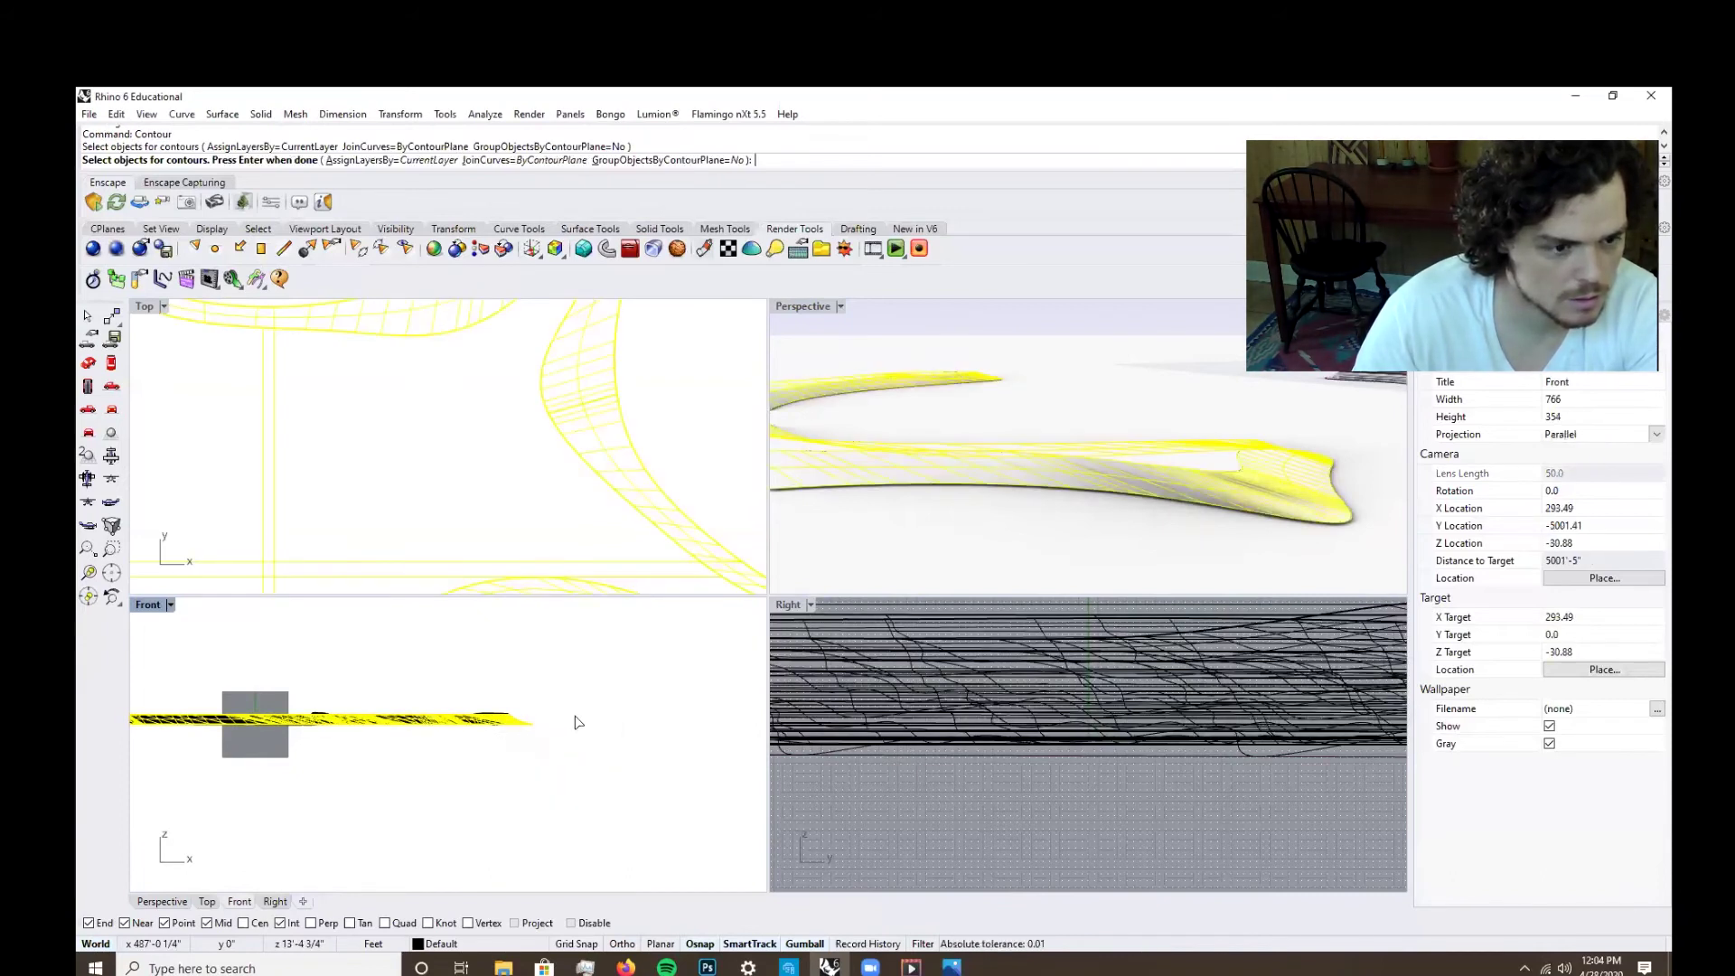
pyautogui.press('Return')
pyautogui.click(596, 723)
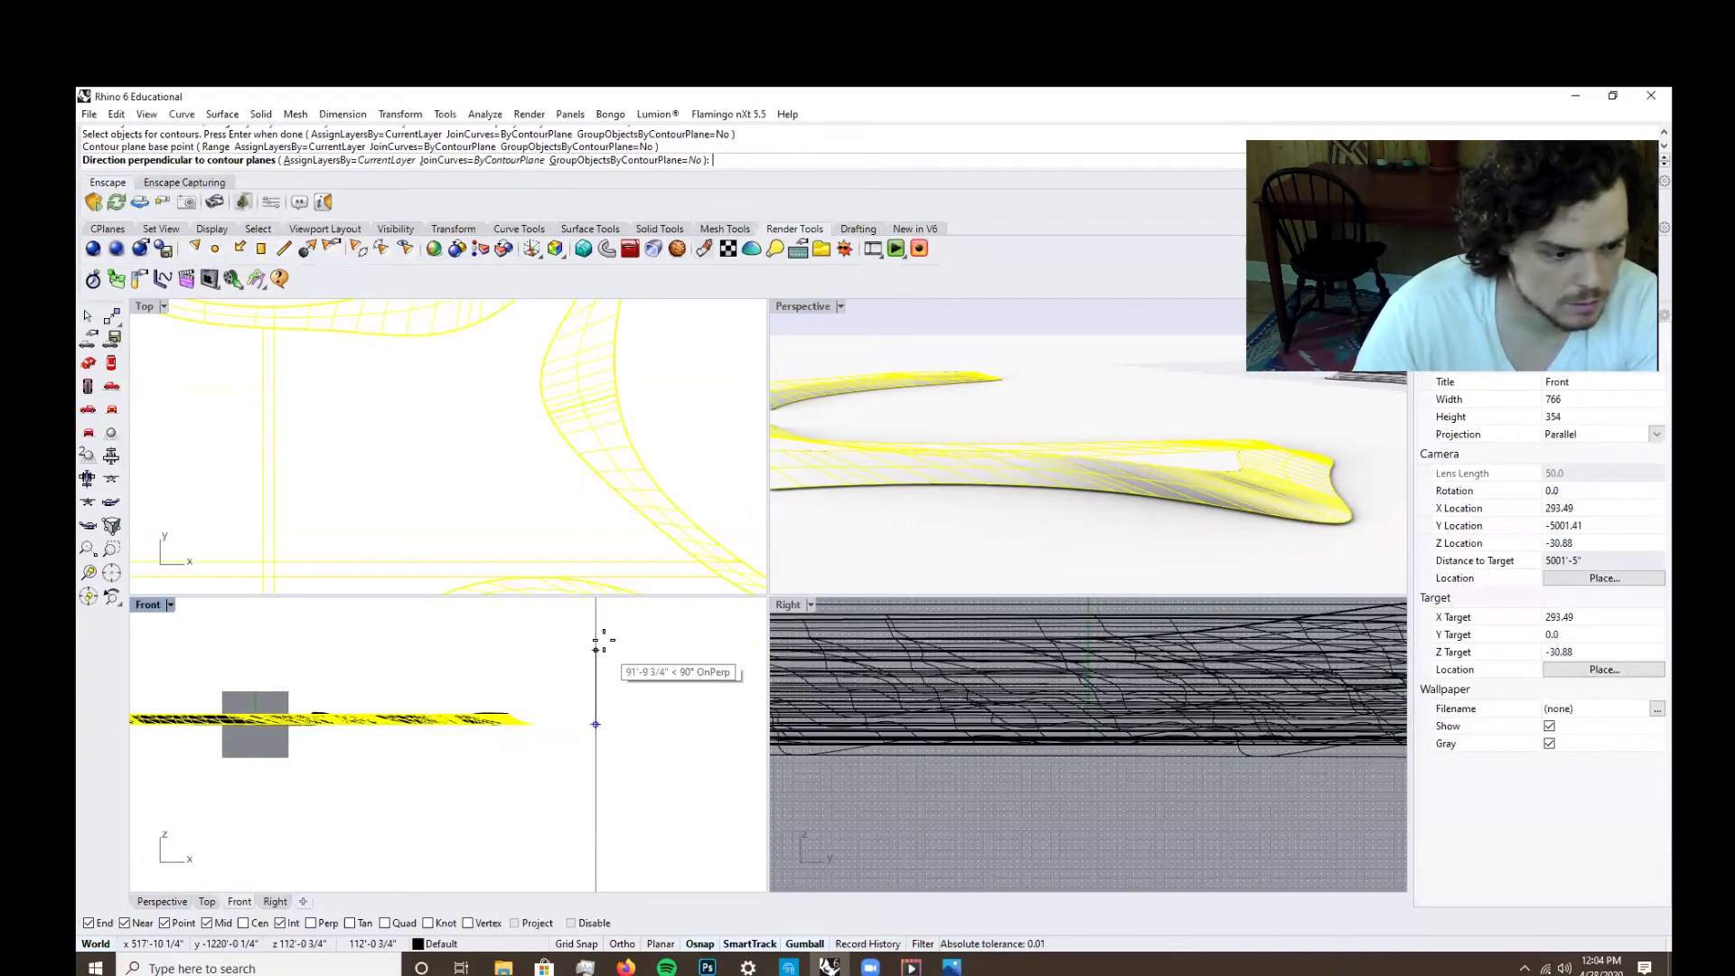
pyautogui.click(604, 640)
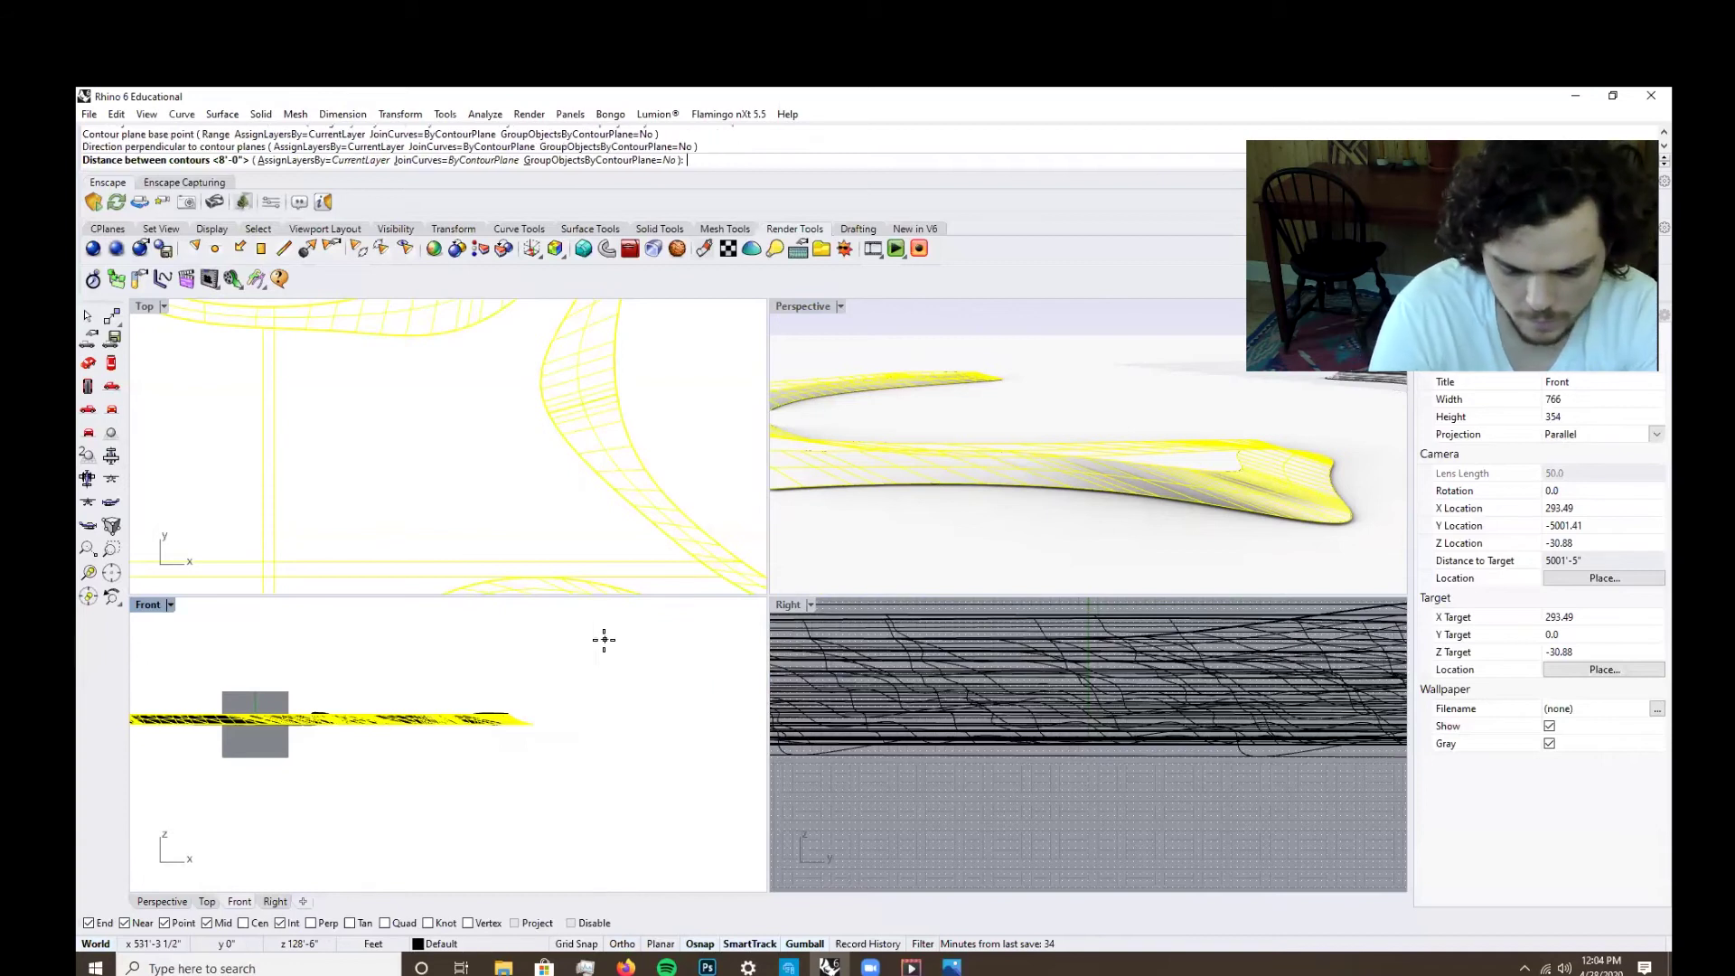
pyautogui.write("2'")
pyautogui.press('Return')
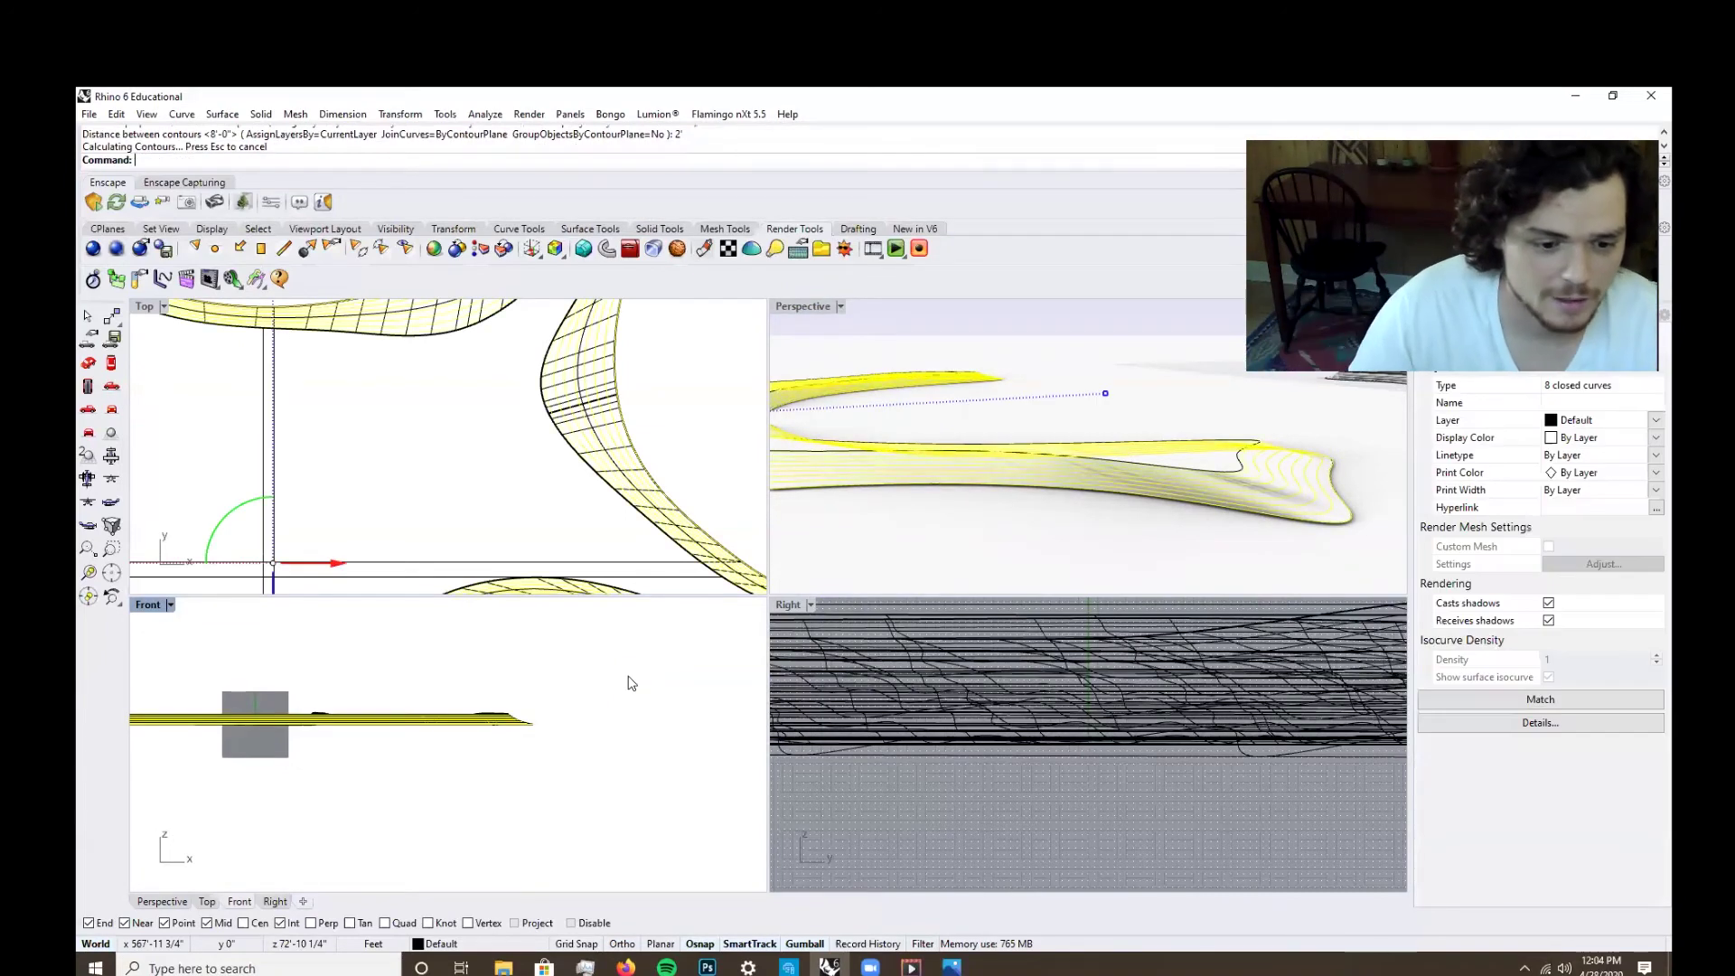
# Move the contour curves horizontally away from the solid roof so they stand clear beside it.
pyautogui.scroll(-10, 1207, 553)
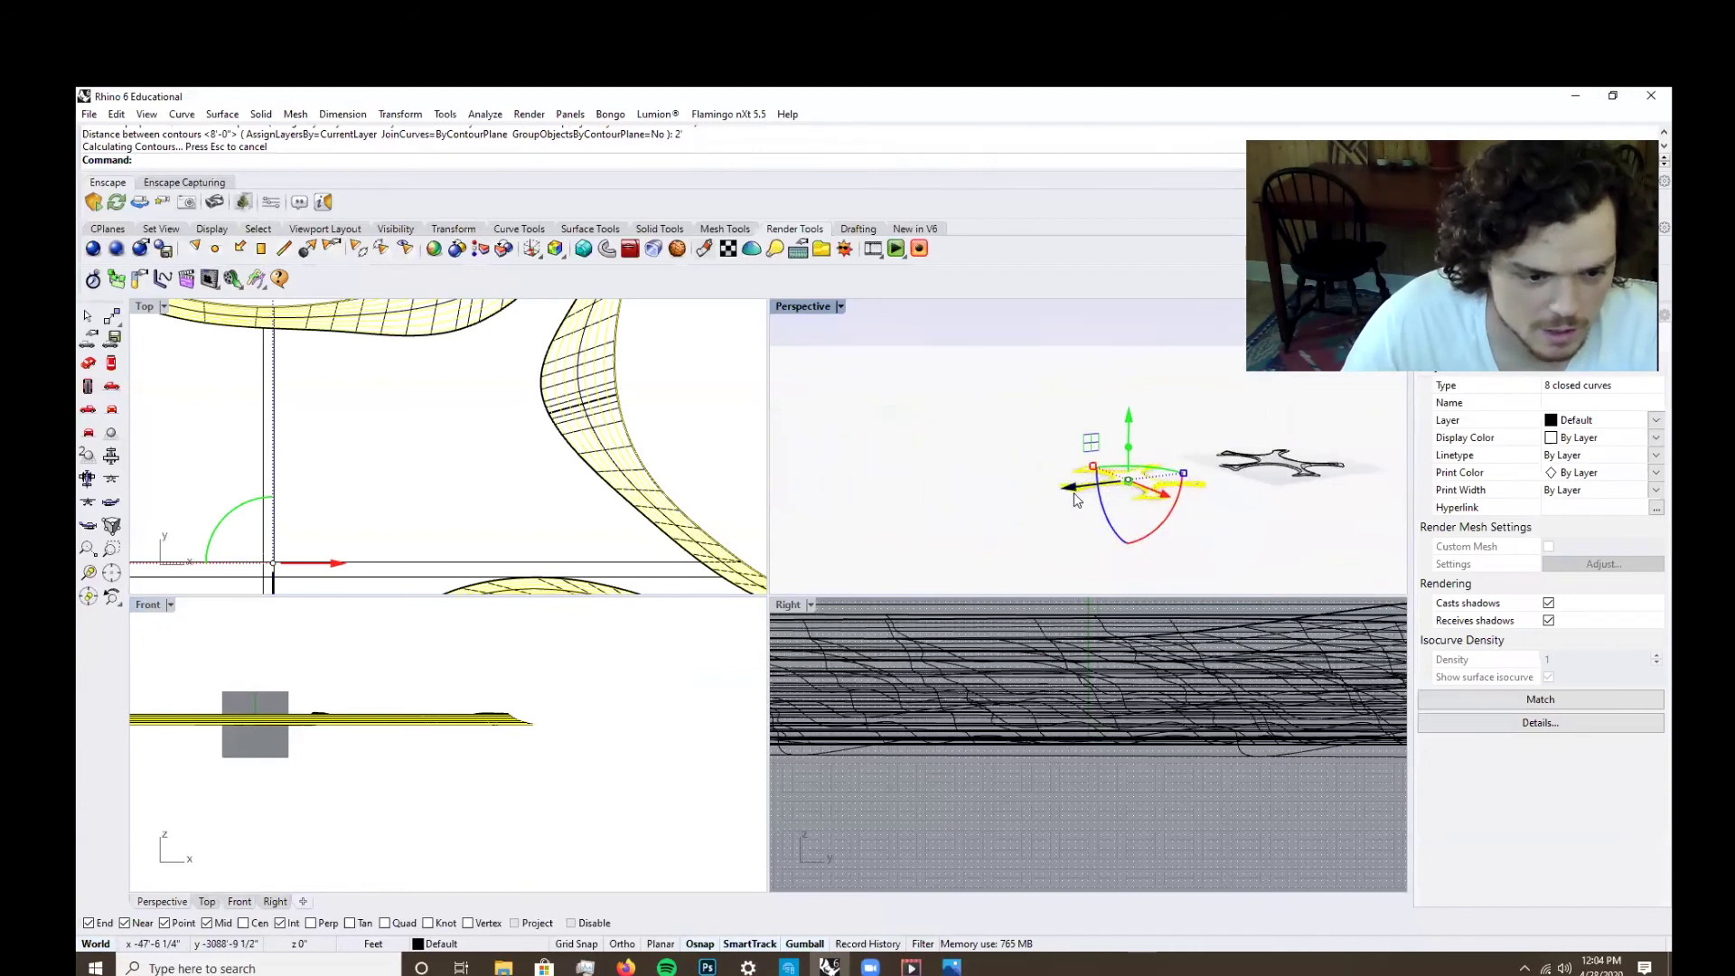
pyautogui.moveTo(1070, 497); pyautogui.dragTo(921, 525)
pyautogui.scroll(6, 922, 525)
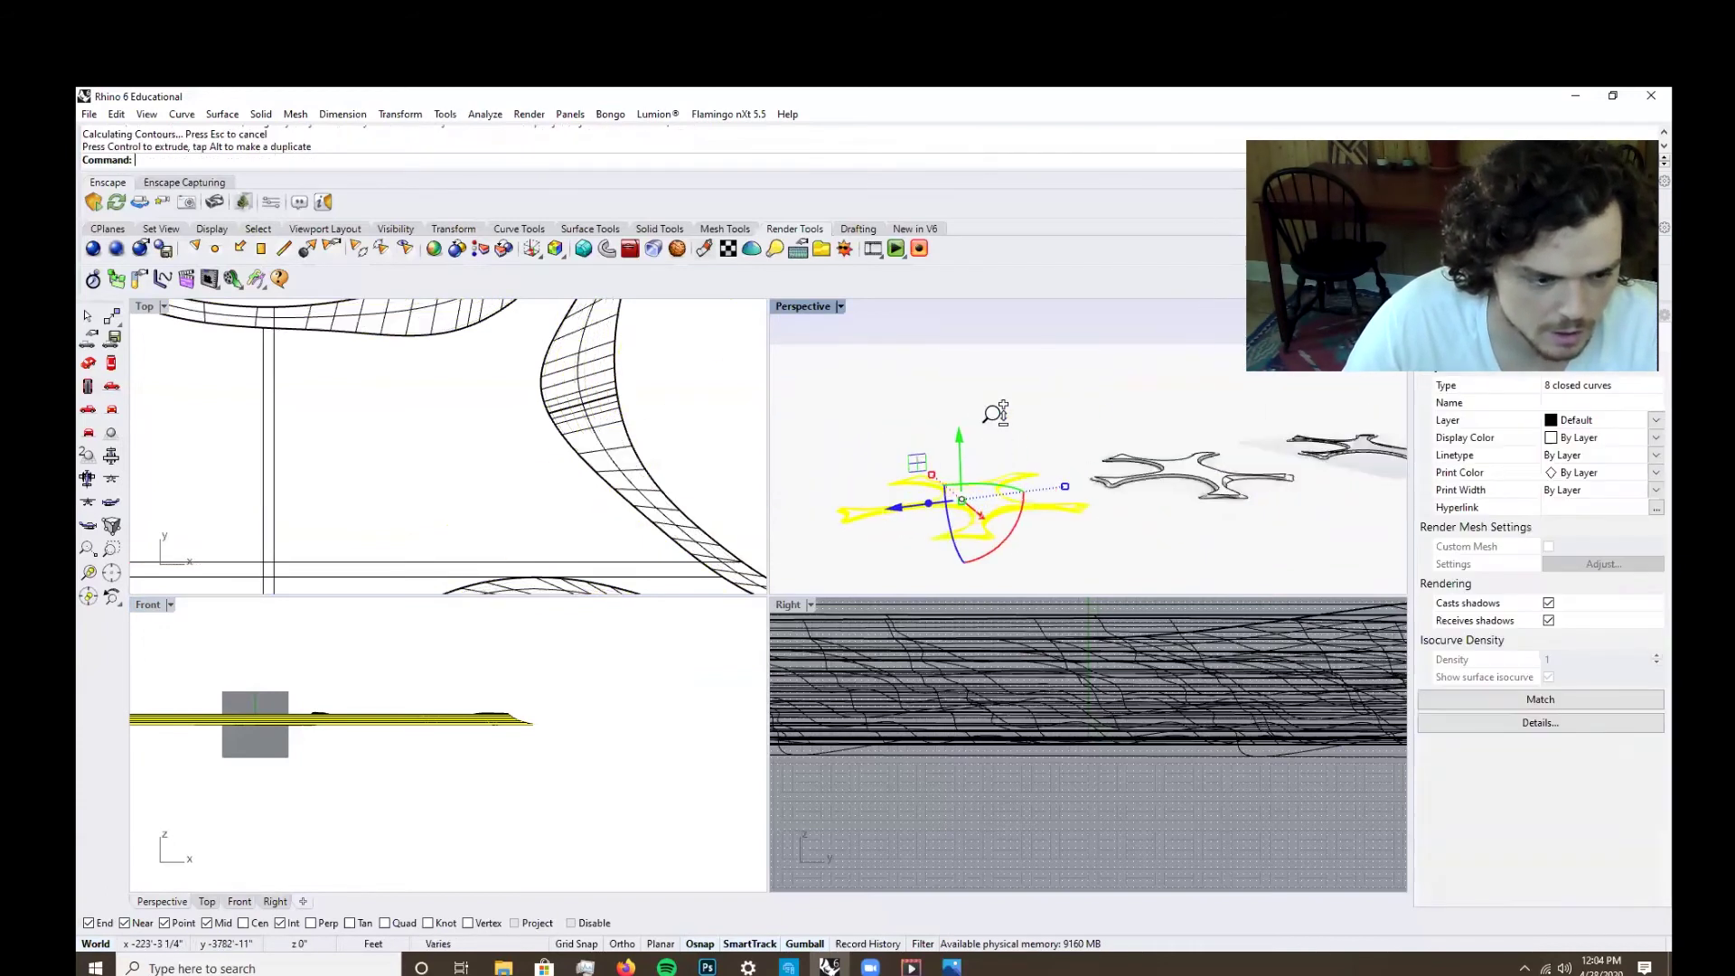
pyautogui.scroll(3, 1046, 533)
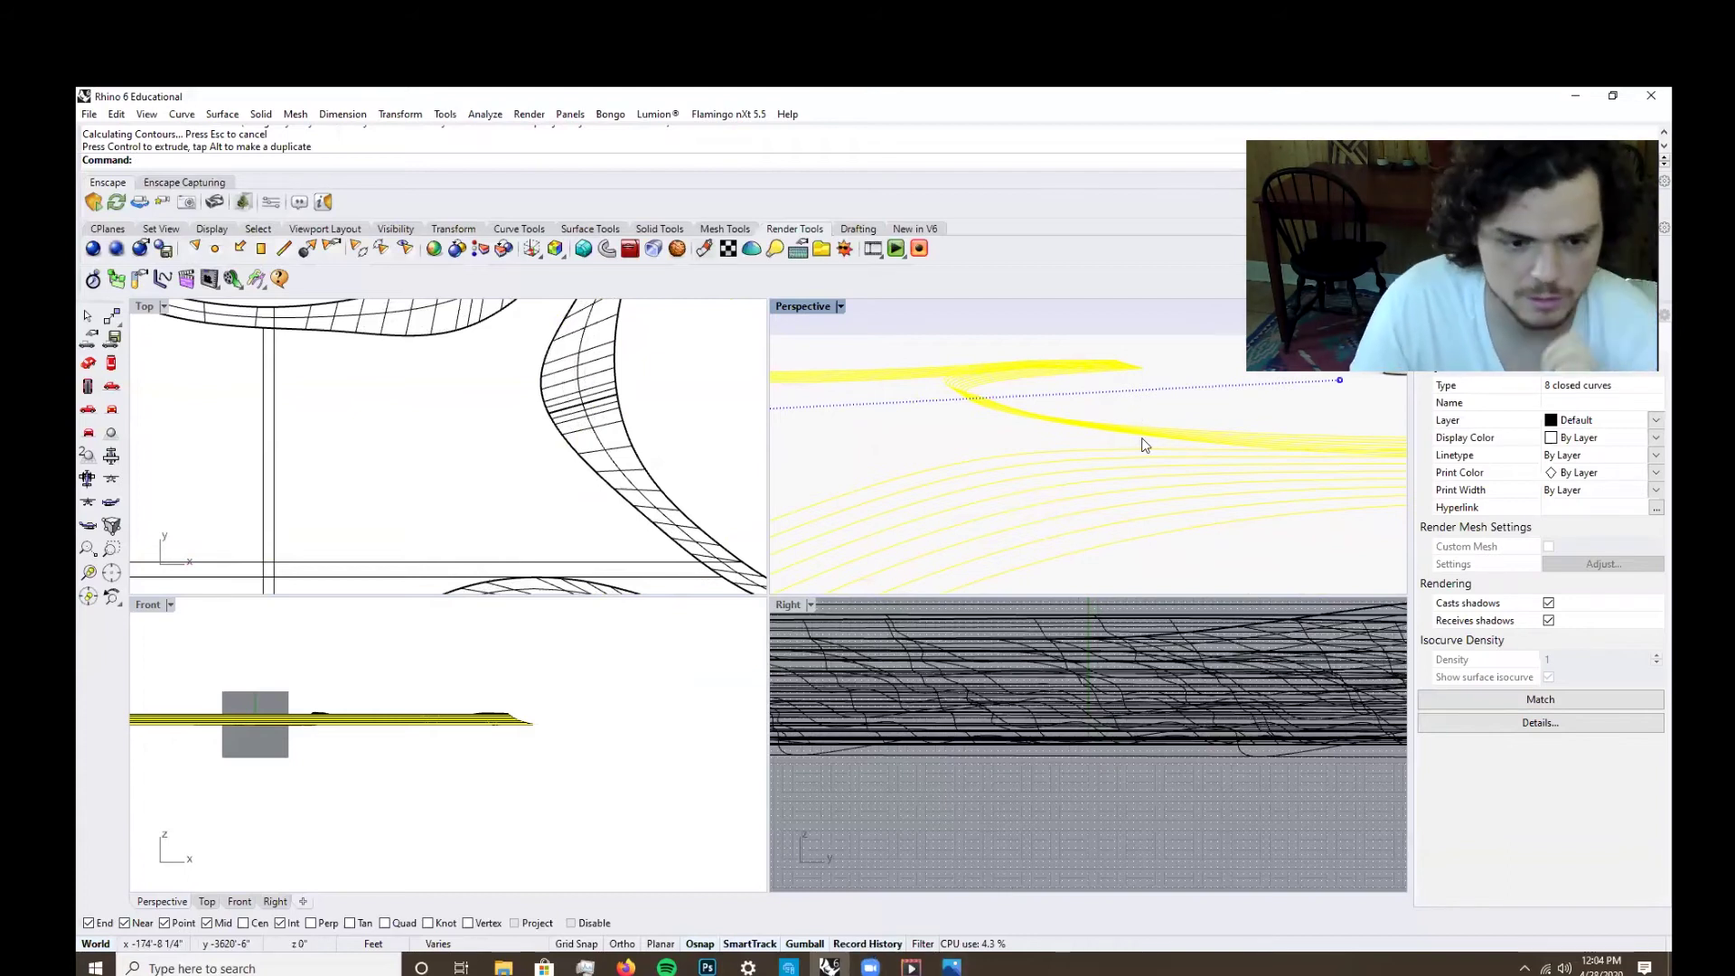
# Loft the contour curves with straight sections, rebuilding the cross sections with 100 control points.
pyautogui.press('Return')
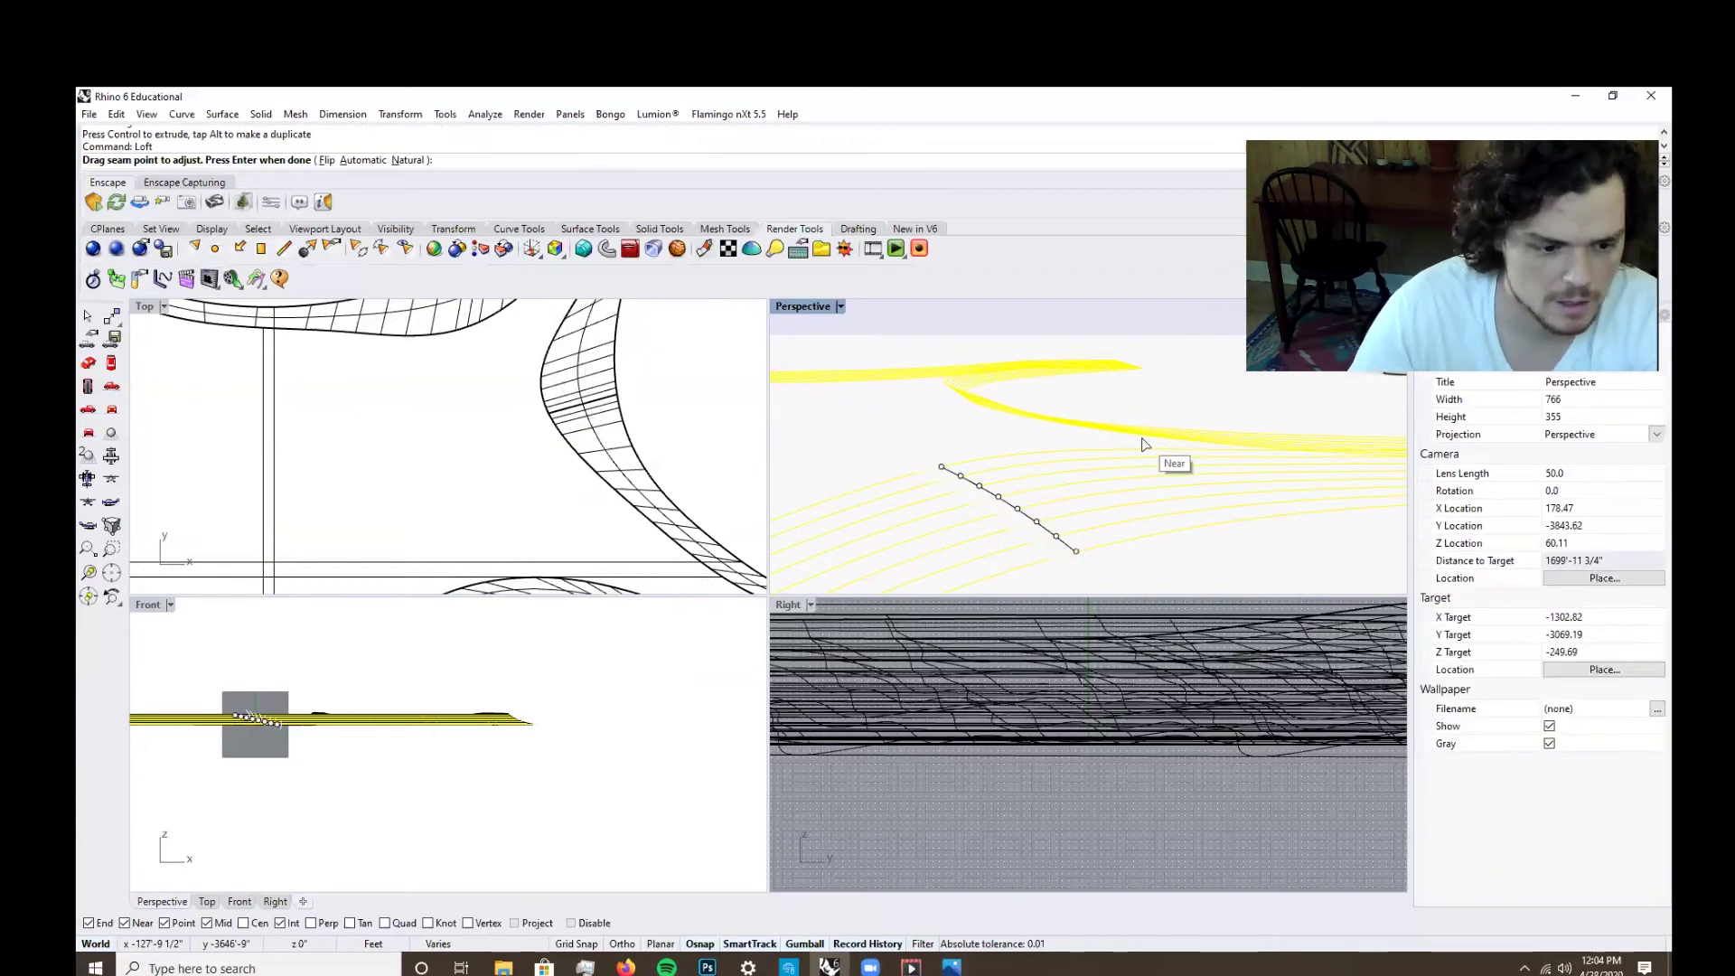
pyautogui.press('Return')
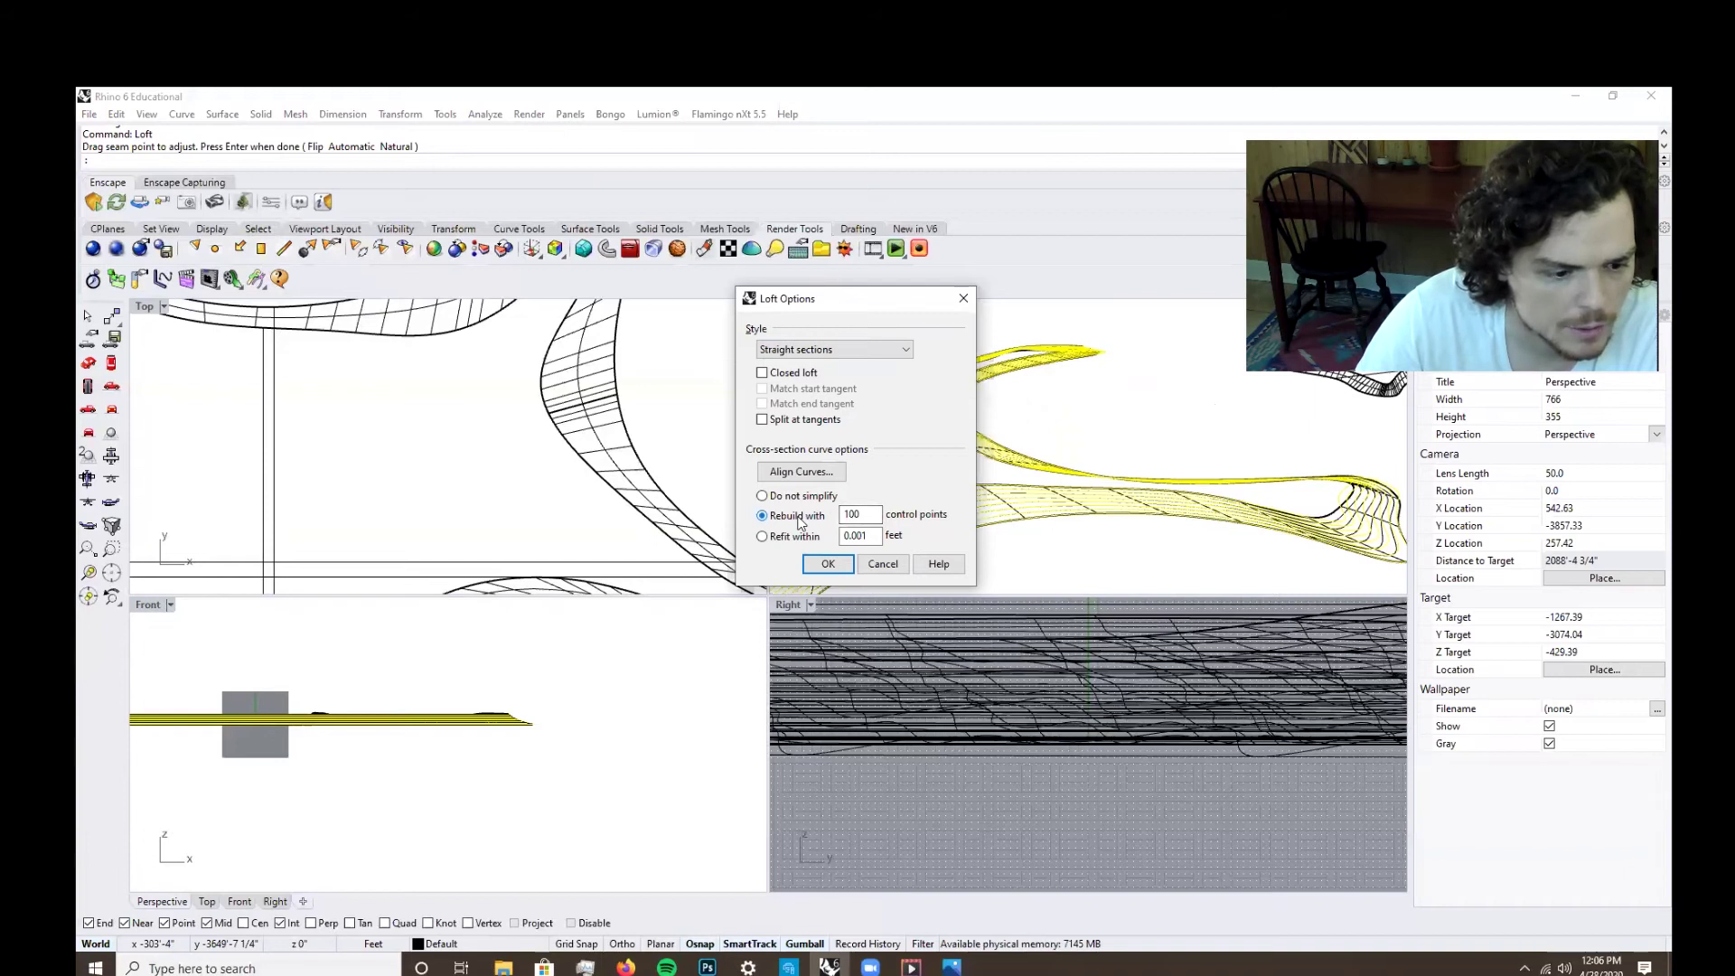
pyautogui.click(829, 564)
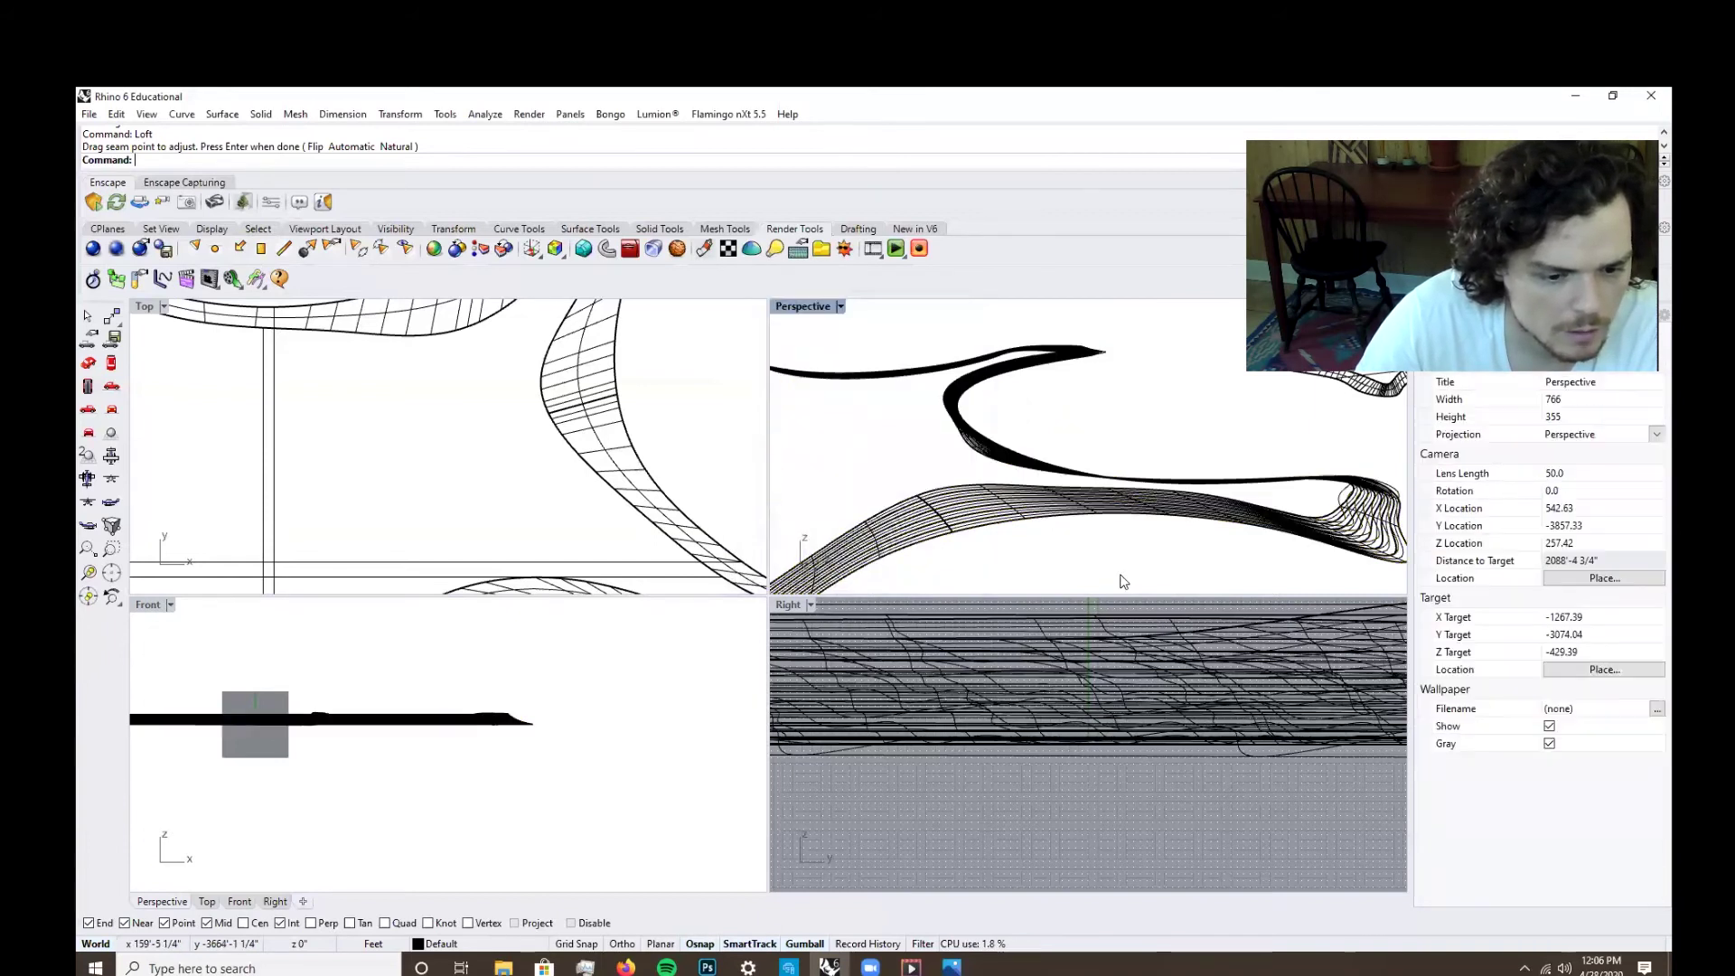
# Set the perspective view to Shaded and finally to Rendered display to show the lofted roof.
pyautogui.moveTo(1123, 581); pyautogui.dragTo(1000, 383, button='right')
pyautogui.click(841, 307)
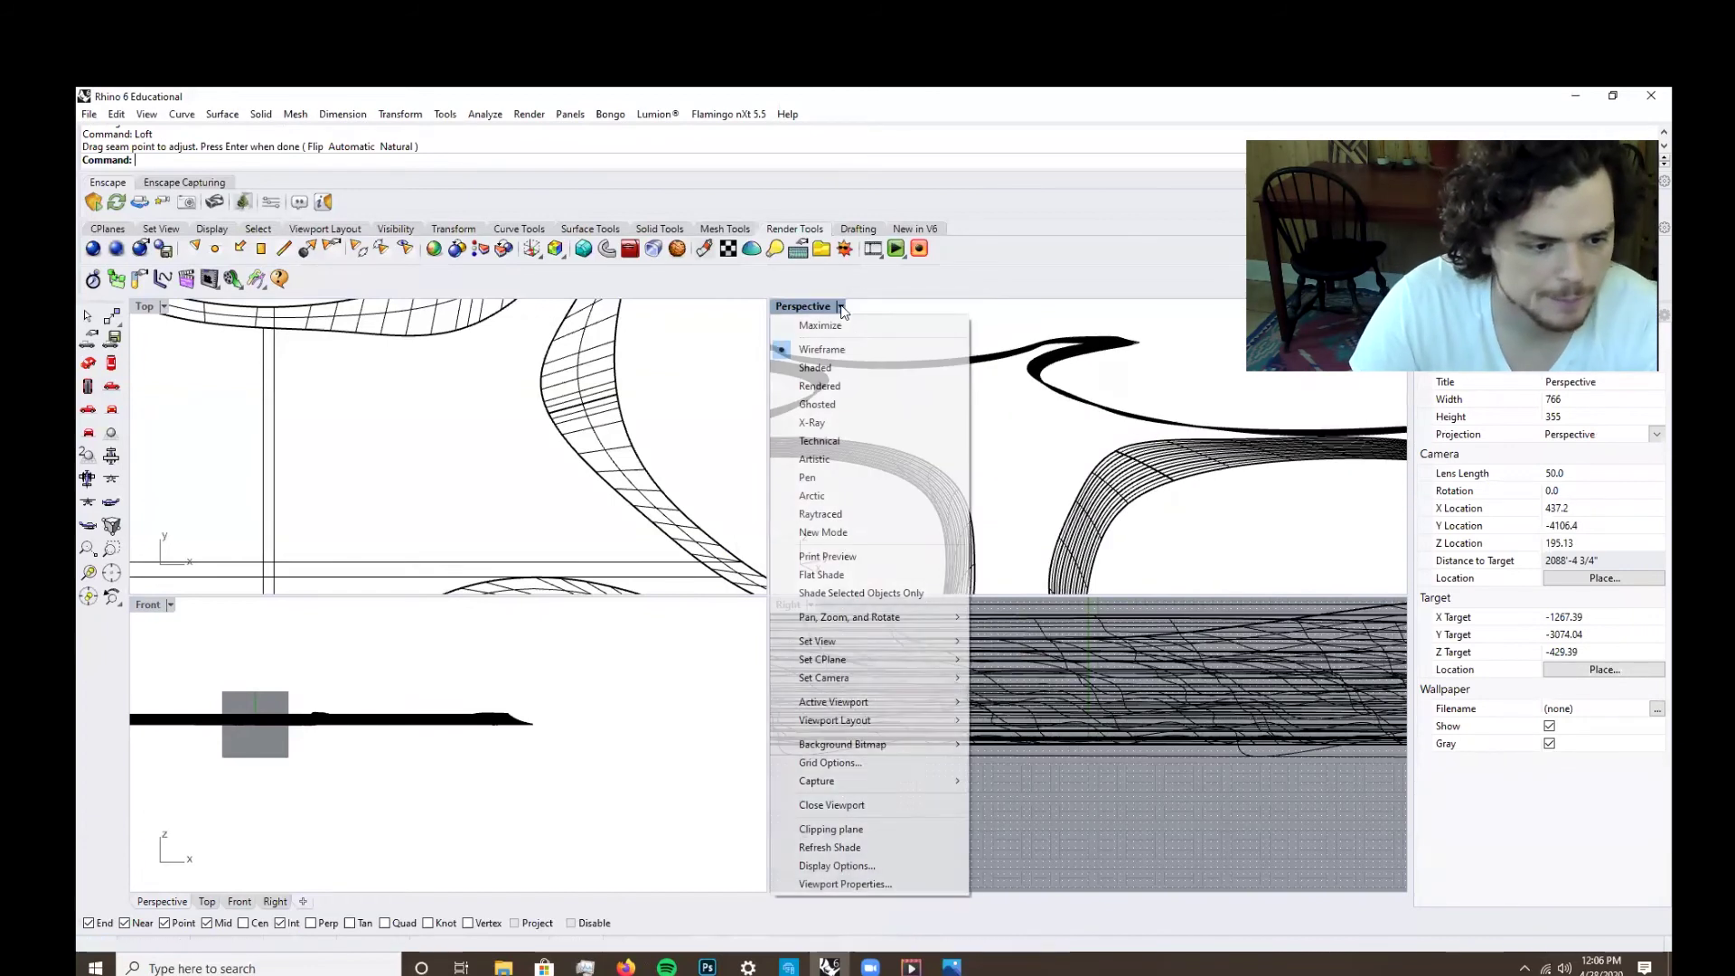
pyautogui.click(853, 369)
pyautogui.moveTo(1102, 474)
pyautogui.mouseDown(button='right')
pyautogui.moveTo(1232, 398)
pyautogui.moveTo(1227, 452)
pyautogui.moveTo(1206, 444)
pyautogui.mouseUp(button='right')
pyautogui.click(841, 307)
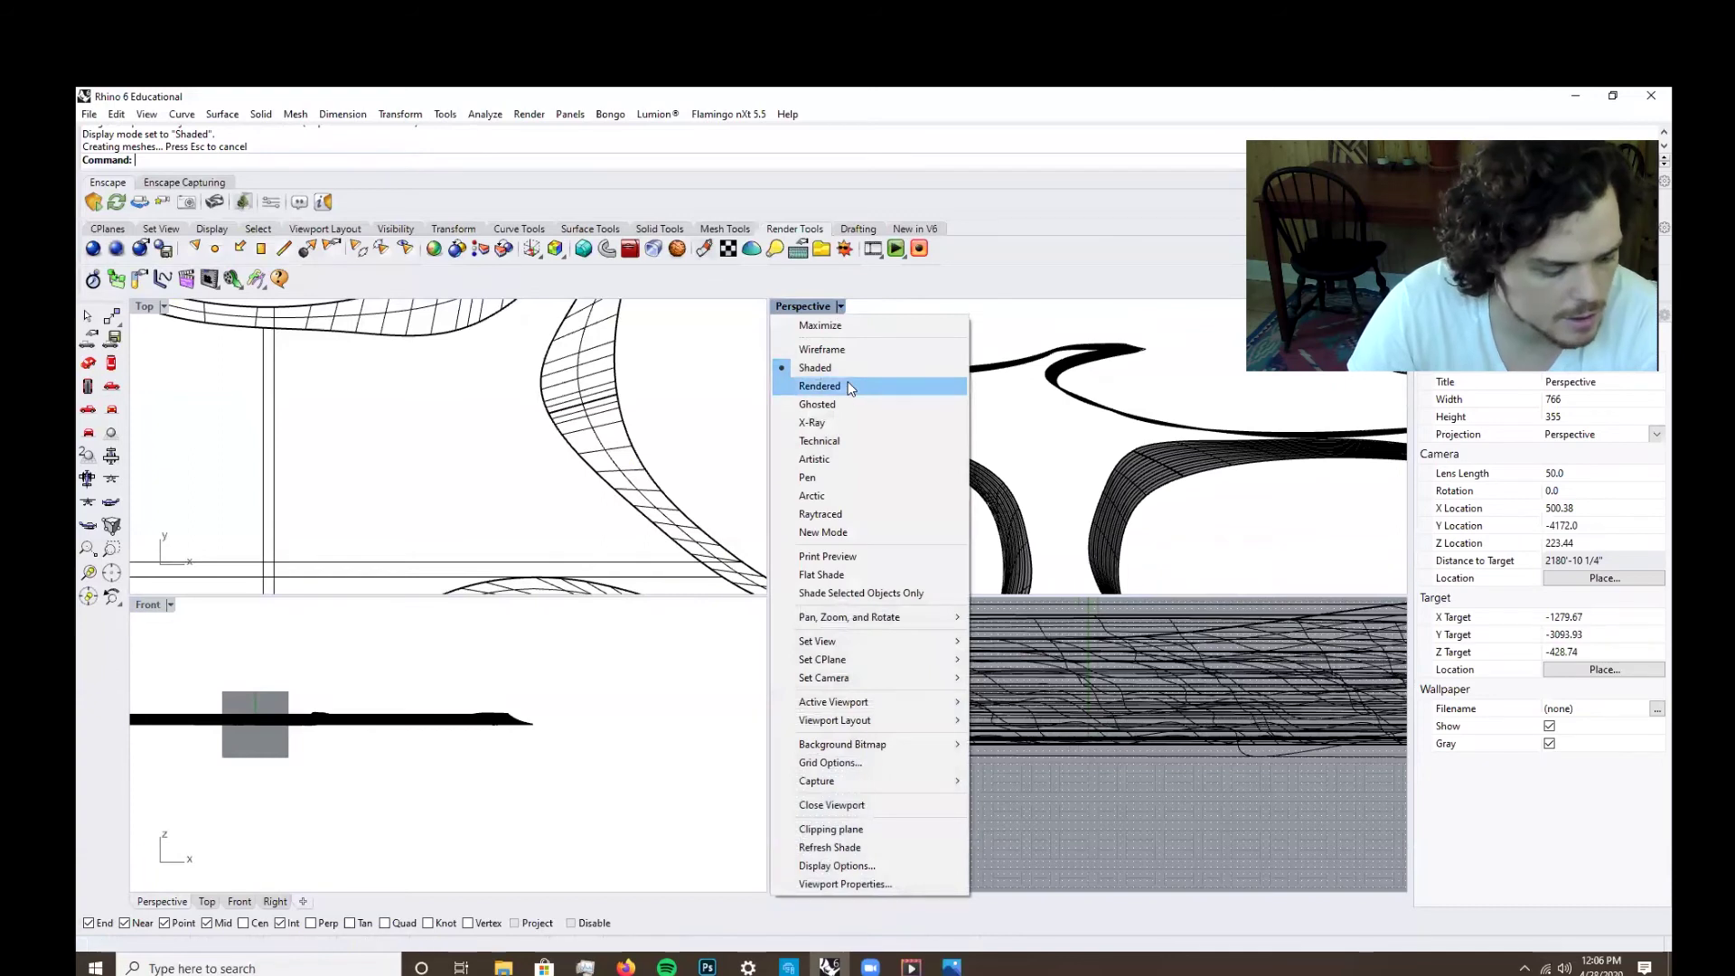
pyautogui.click(847, 386)
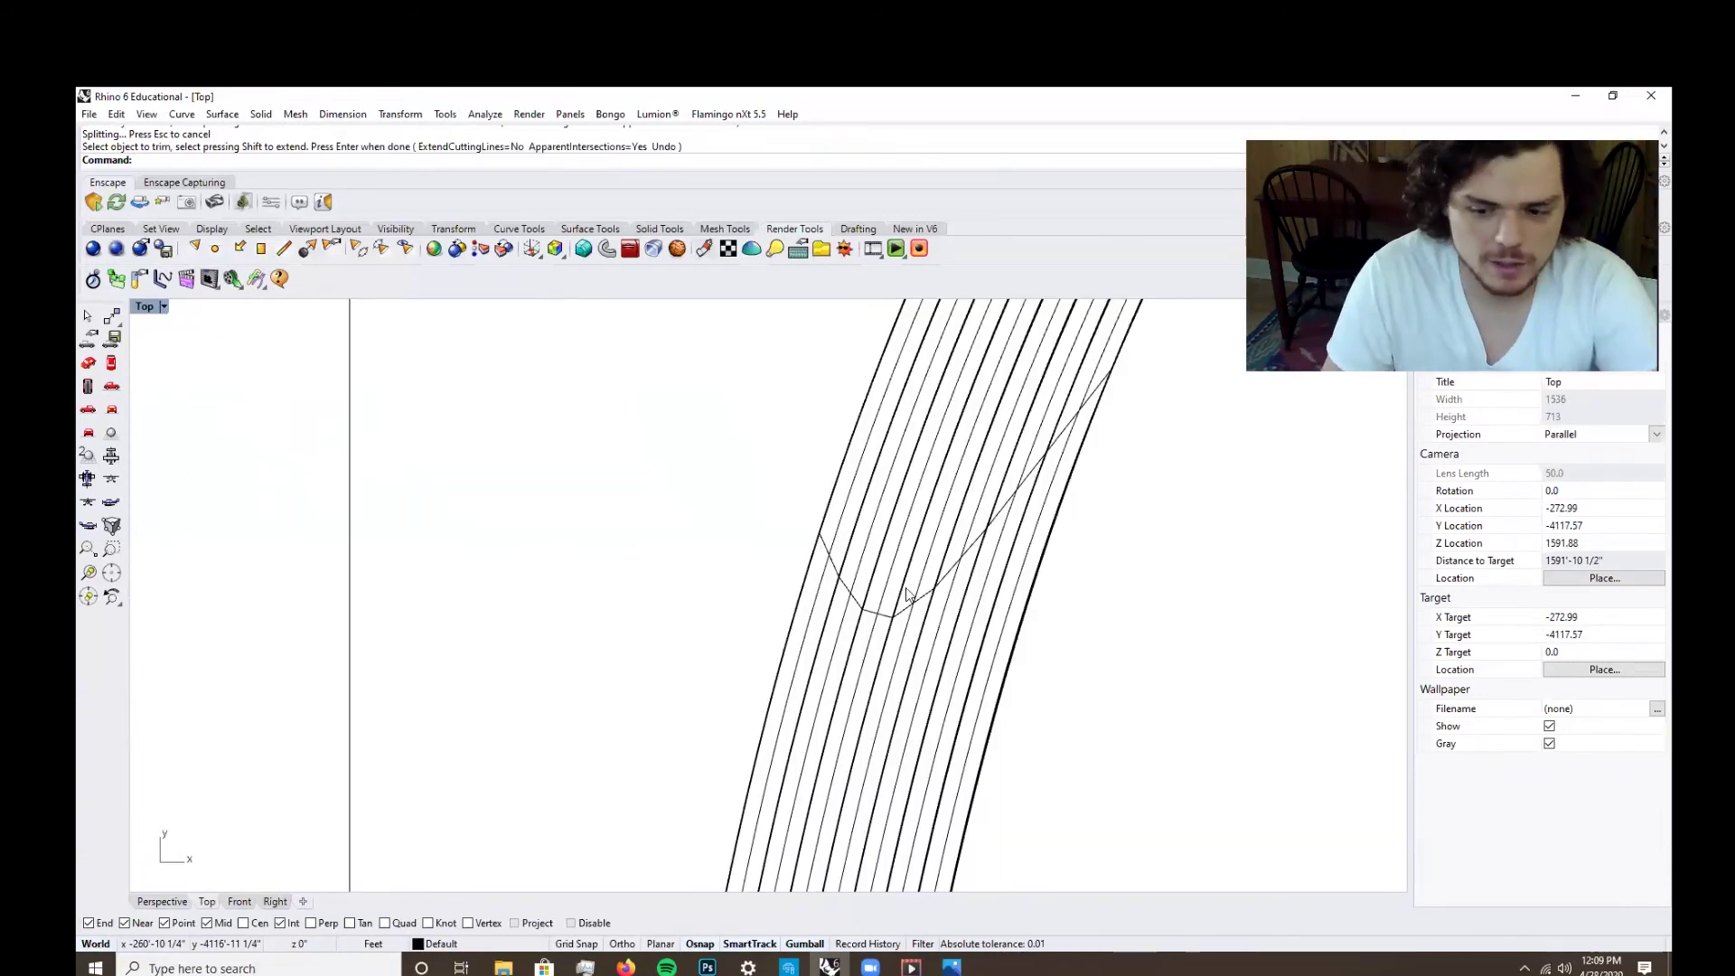
# Restore the four-viewport layout and examine the stepped surface along an arm of the original roof up close.
pyautogui.doubleClick(143, 308)
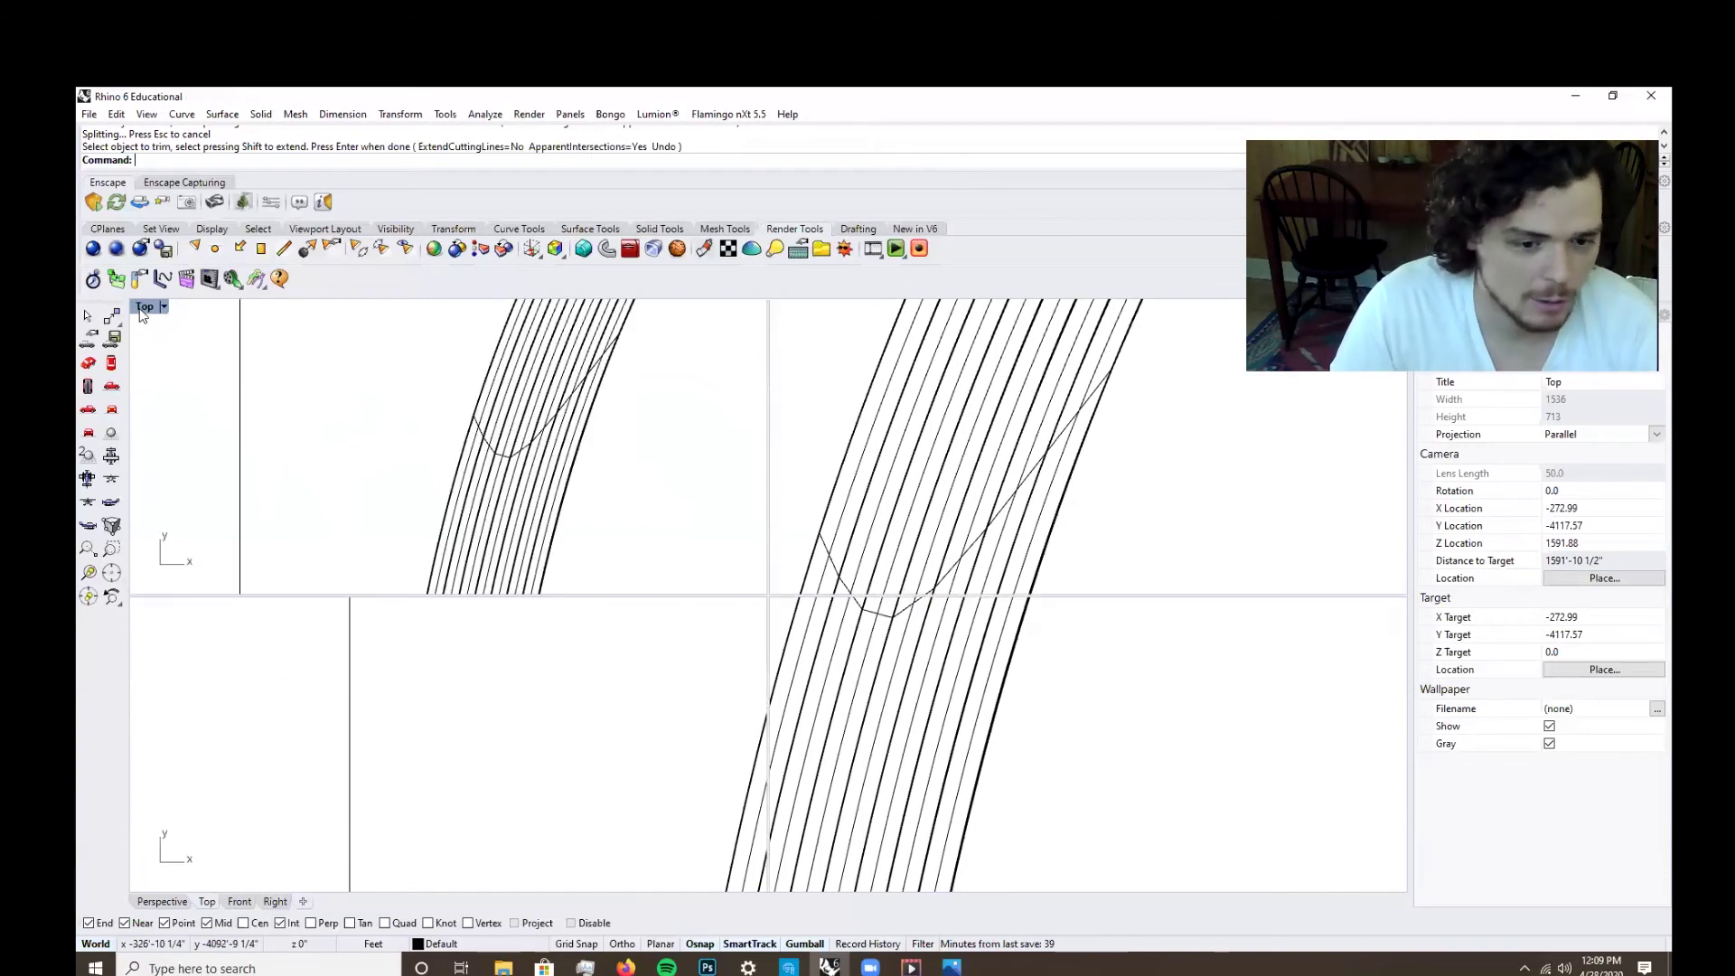
pyautogui.moveTo(999, 476); pyautogui.dragTo(1319, 465, button='right')
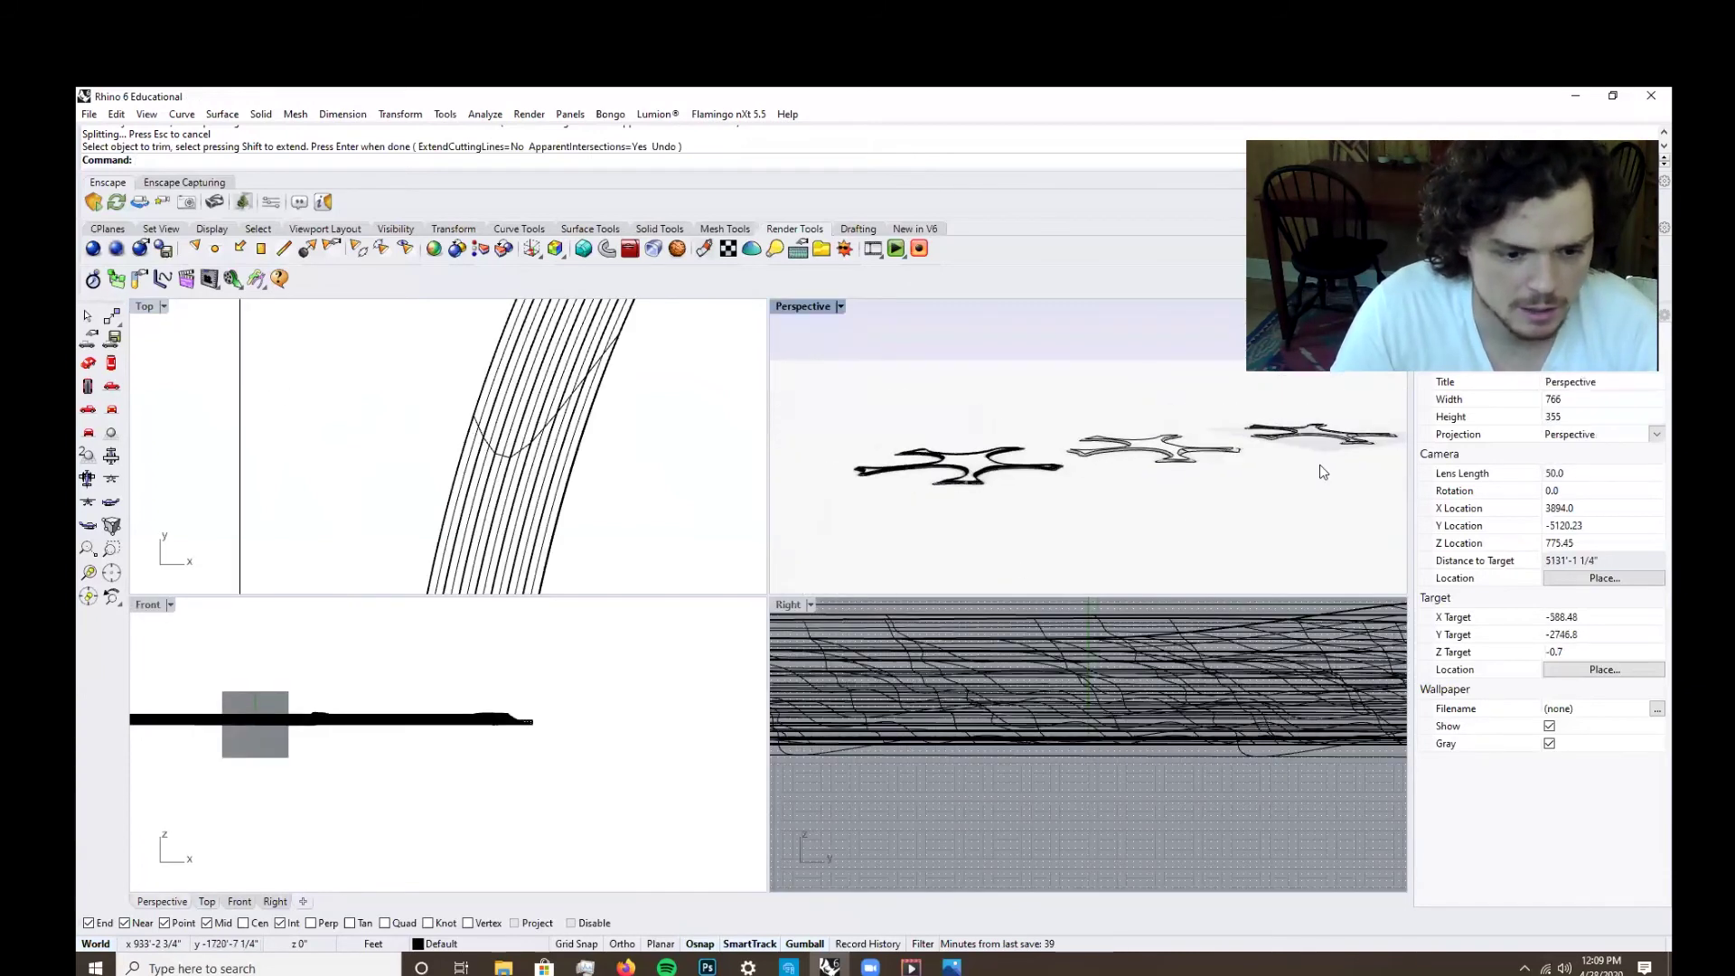
pyautogui.scroll(10, 1247, 469)
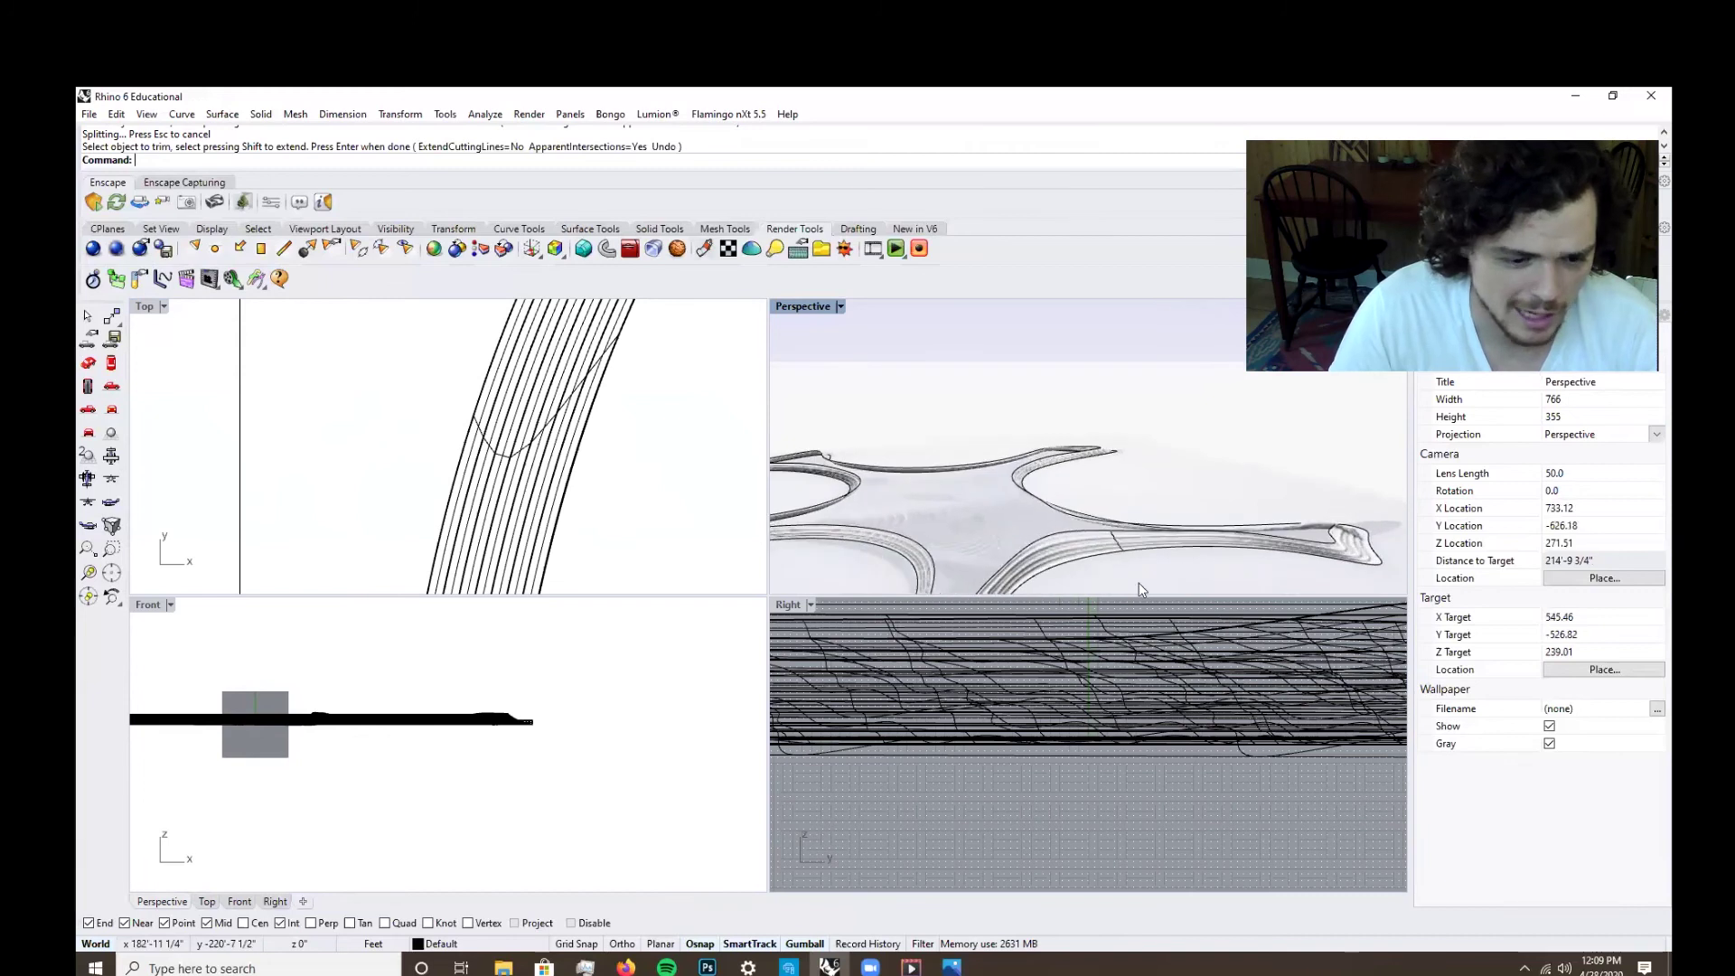
pyautogui.scroll(8, 1139, 589)
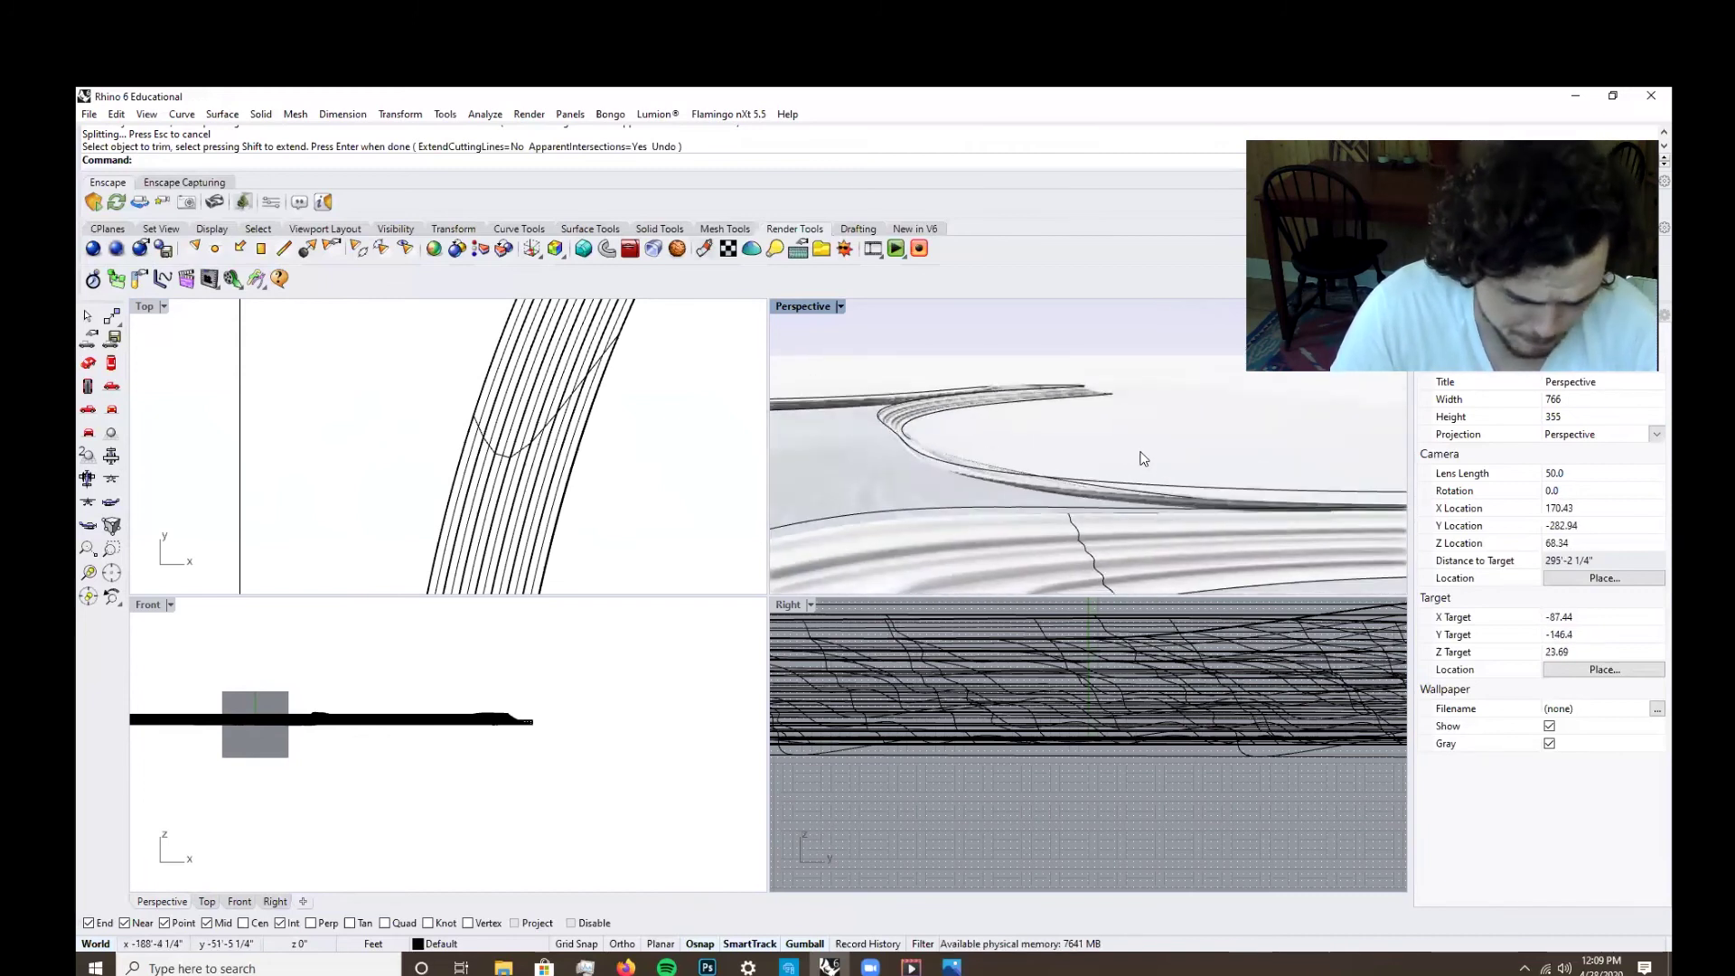
# Examine the stepped, smooth and lofted roof versions up close in the perspective view to compare their surfaces along the arms.
pyautogui.moveTo(1141, 451)
pyautogui.keyDown('ctrl'); pyautogui.mouseDown(button='right')
pyautogui.moveTo(1141, 468)
pyautogui.moveTo(1162, 306)
pyautogui.moveTo(1162, 534)
pyautogui.moveTo(1162, 466)
pyautogui.mouseUp(button='right'); pyautogui.keyUp('ctrl')
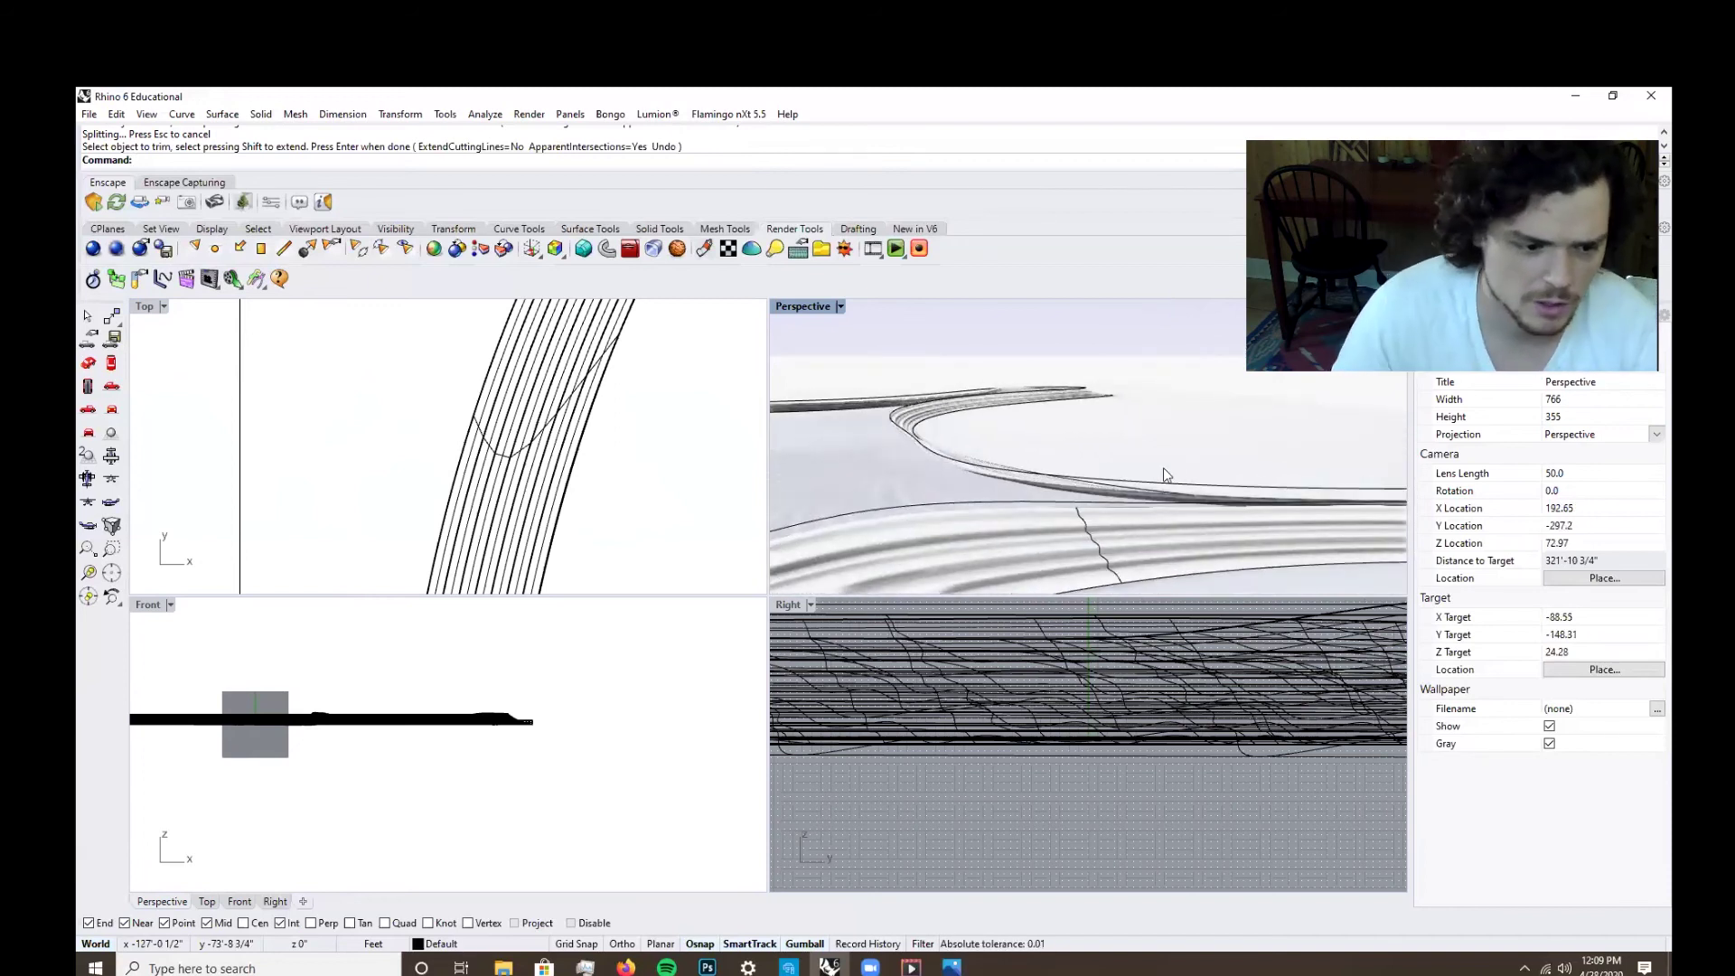
pyautogui.keyDown('ctrl'); pyautogui.moveTo(1189, 460); pyautogui.dragTo(1179, 357, button='right'); pyautogui.keyUp('ctrl')
pyautogui.keyDown('ctrl'); pyautogui.moveTo(919, 513); pyautogui.dragTo(910, 452, button='right'); pyautogui.keyUp('ctrl')
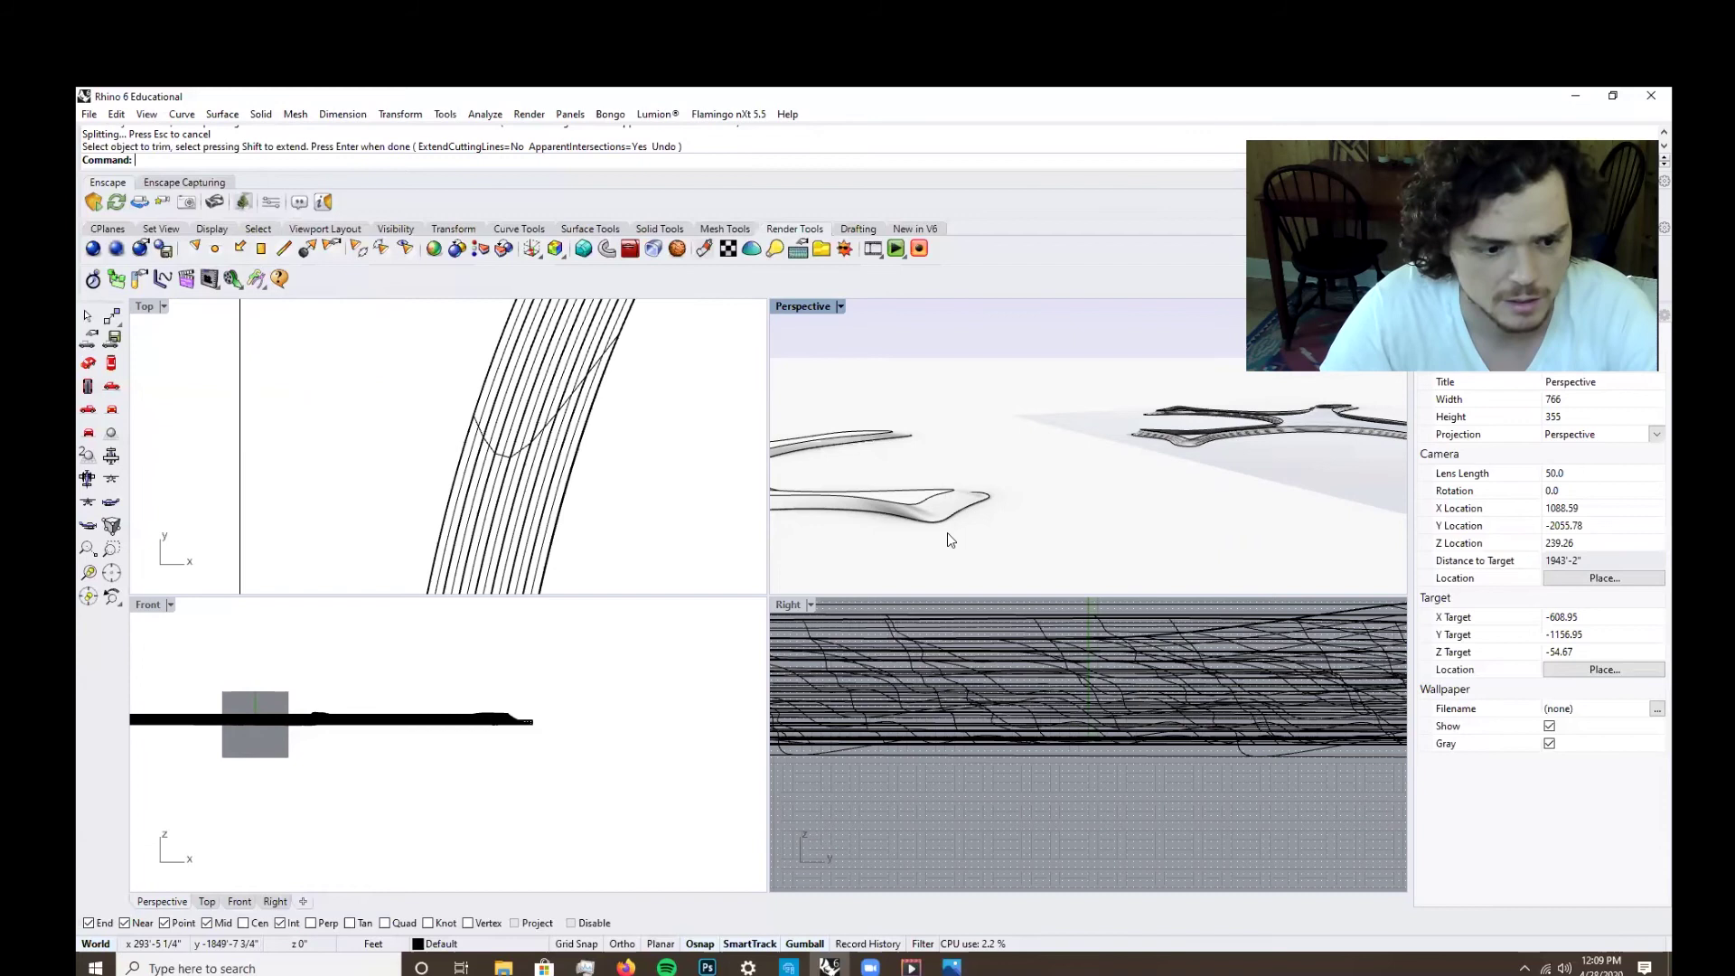
pyautogui.keyDown('shift'); pyautogui.moveTo(947, 533); pyautogui.dragTo(1094, 524, button='right'); pyautogui.keyUp('shift')
pyautogui.keyDown('ctrl'); pyautogui.moveTo(965, 486); pyautogui.dragTo(966, 465, button='right'); pyautogui.keyUp('ctrl')
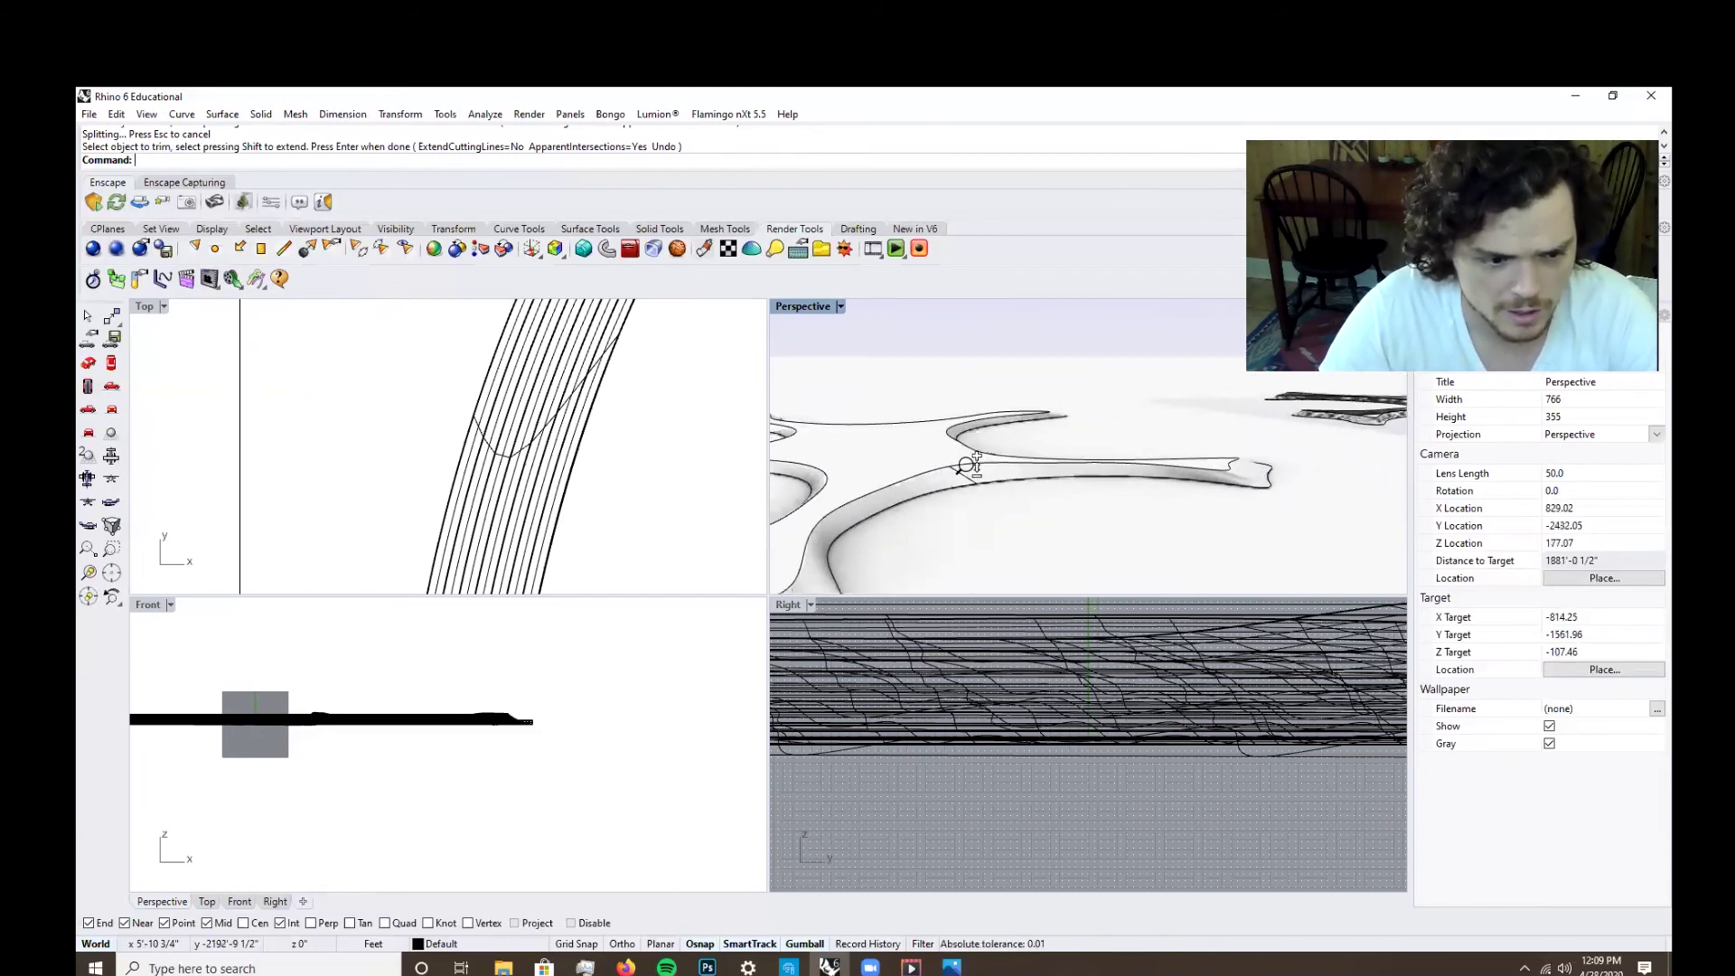
pyautogui.scroll(-5, 969, 465)
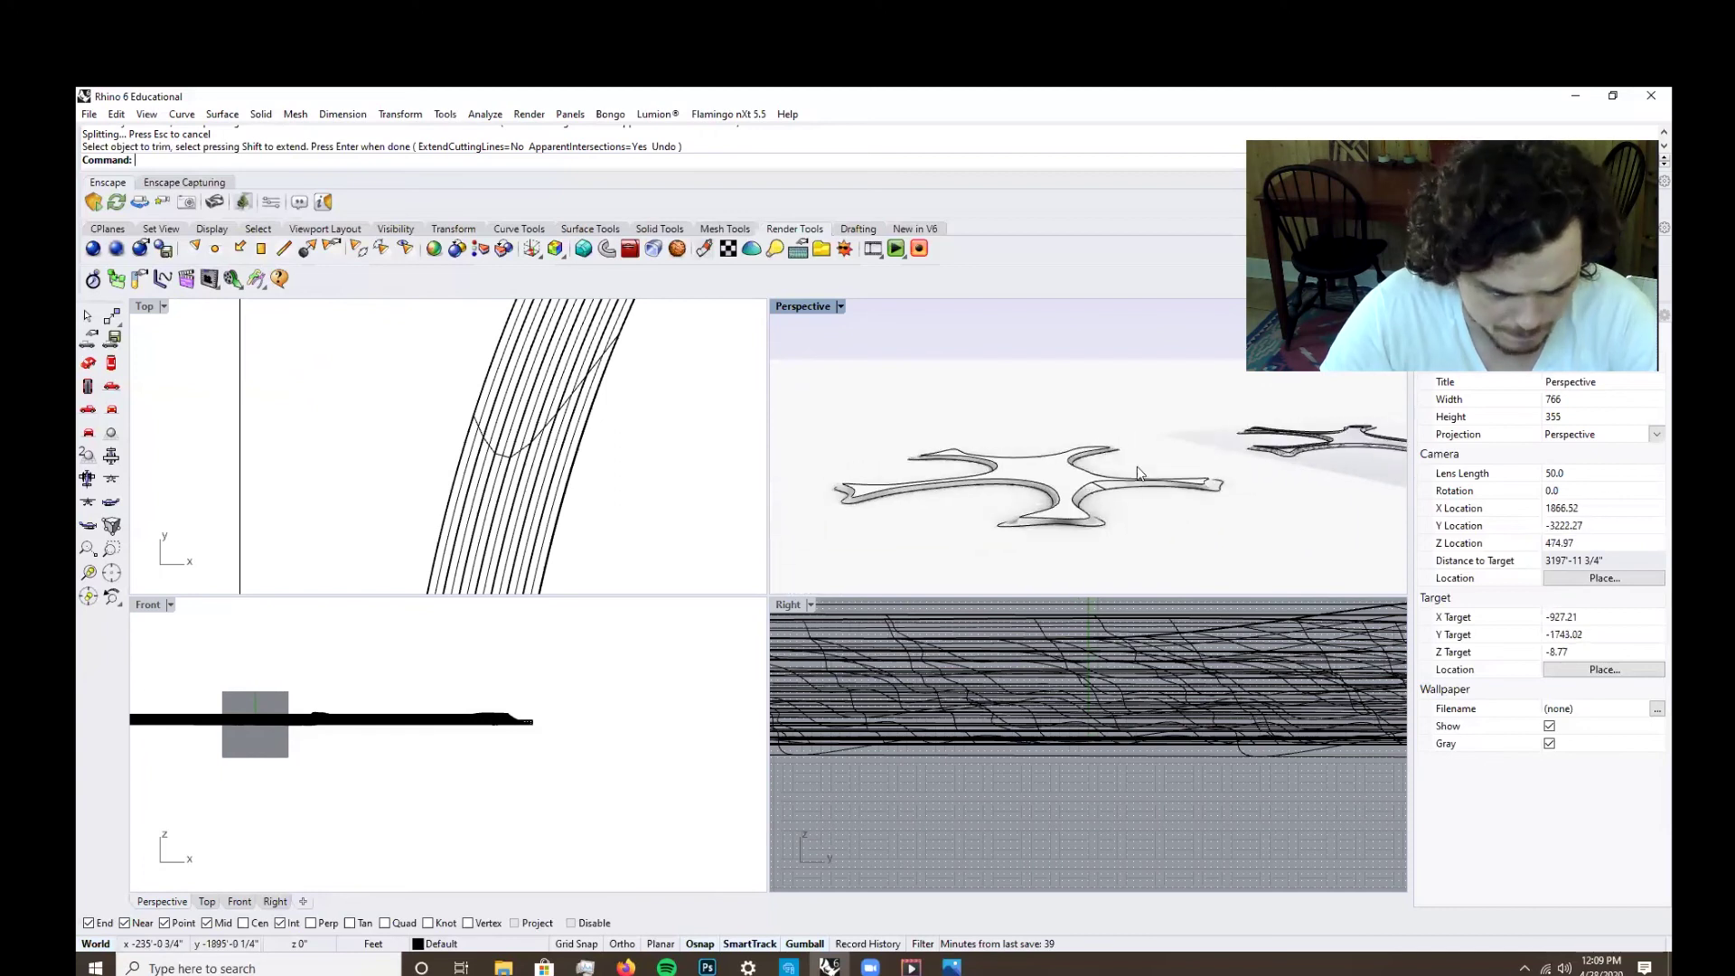
pyautogui.scroll(5, 1137, 467)
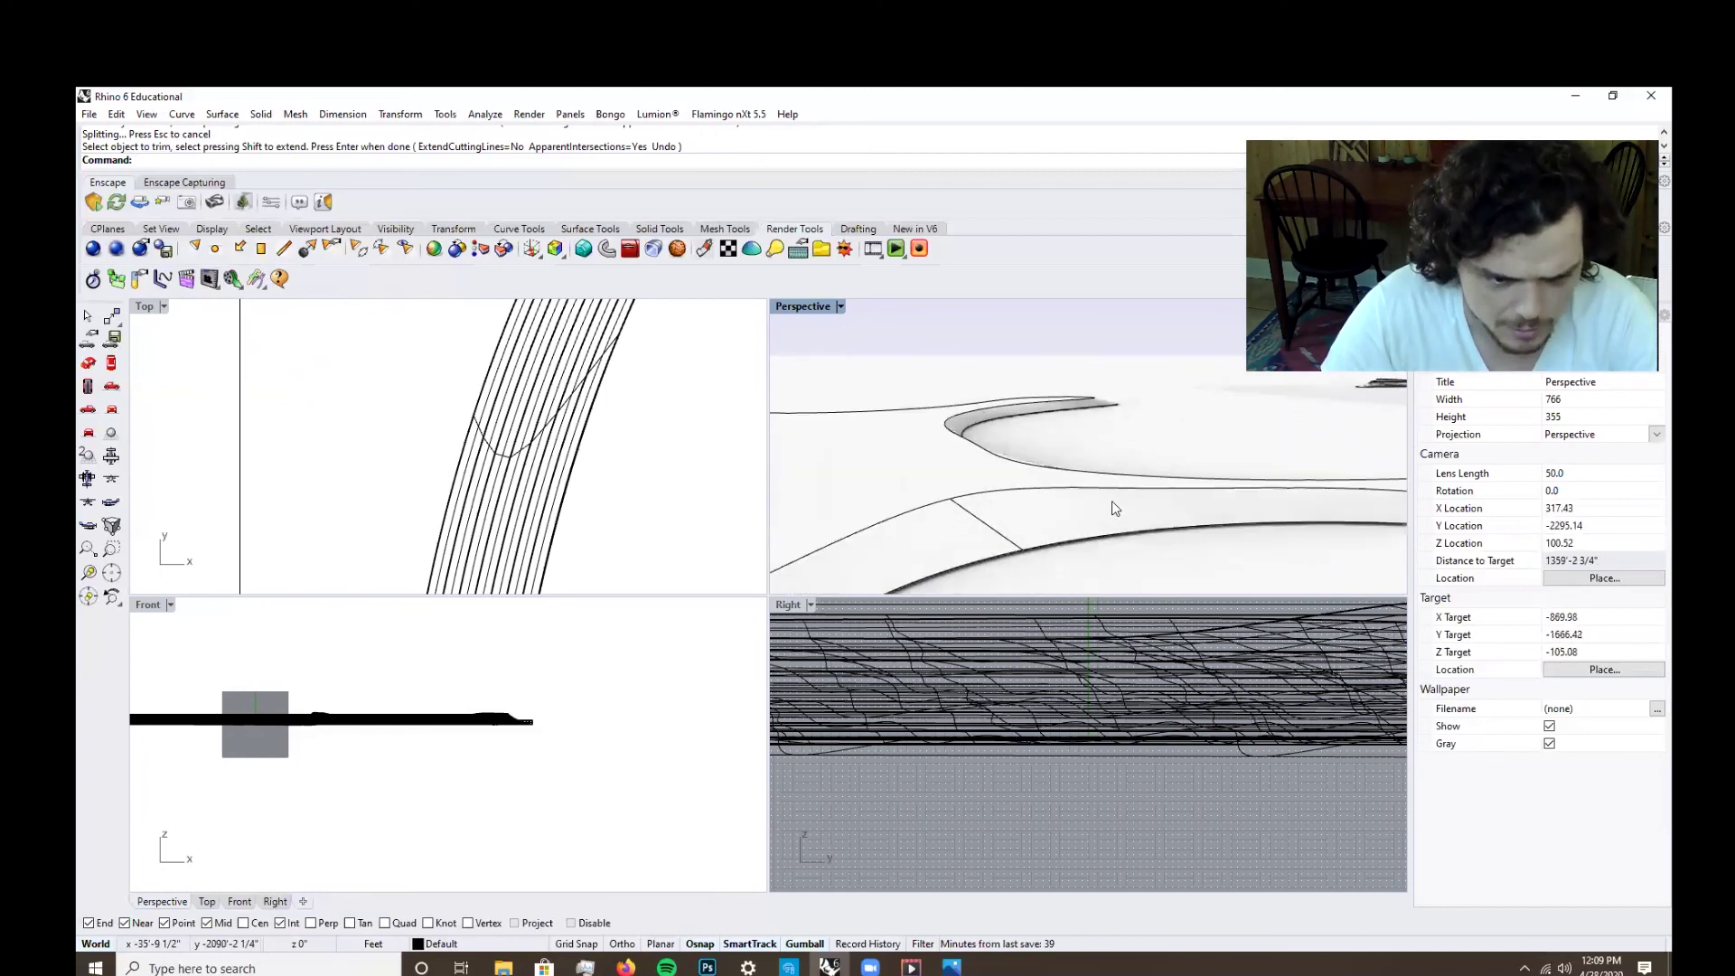
pyautogui.scroll(-6, 1163, 492)
pyautogui.scroll(5, 1126, 528)
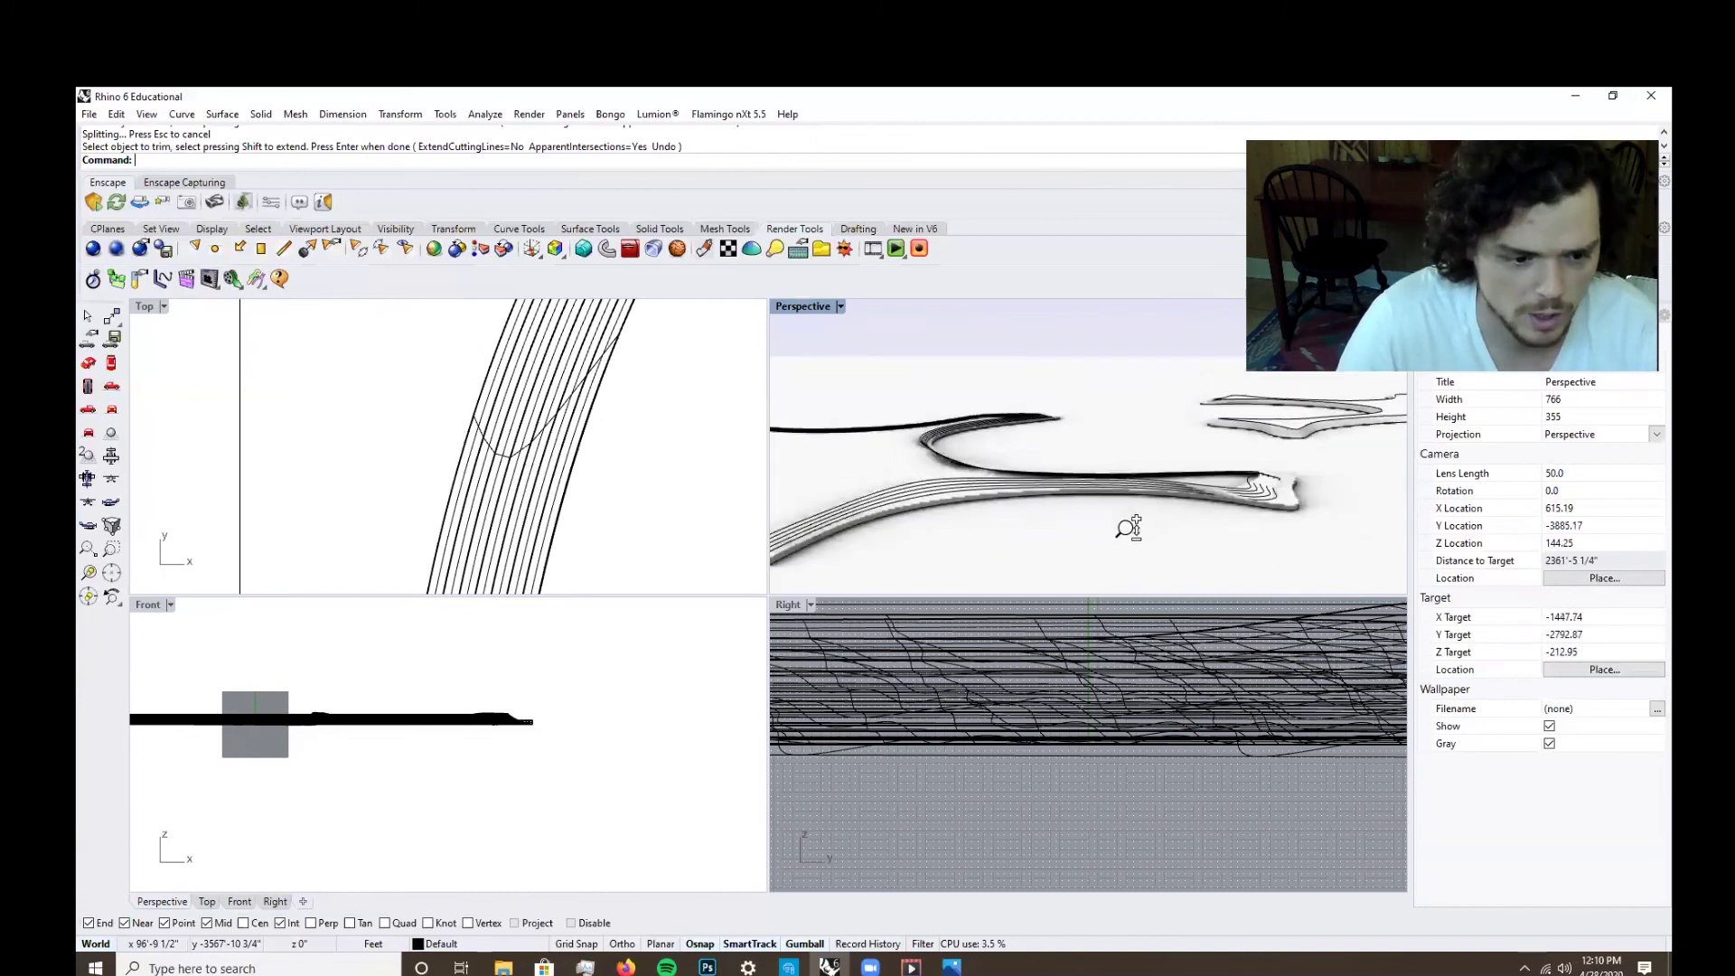
pyautogui.scroll(-3, 1130, 515)
# Select one of the lofted roof's closed contour curves at an arm's end and raise it vertically, updating the loft.
pyautogui.scroll(5, 1214, 437)
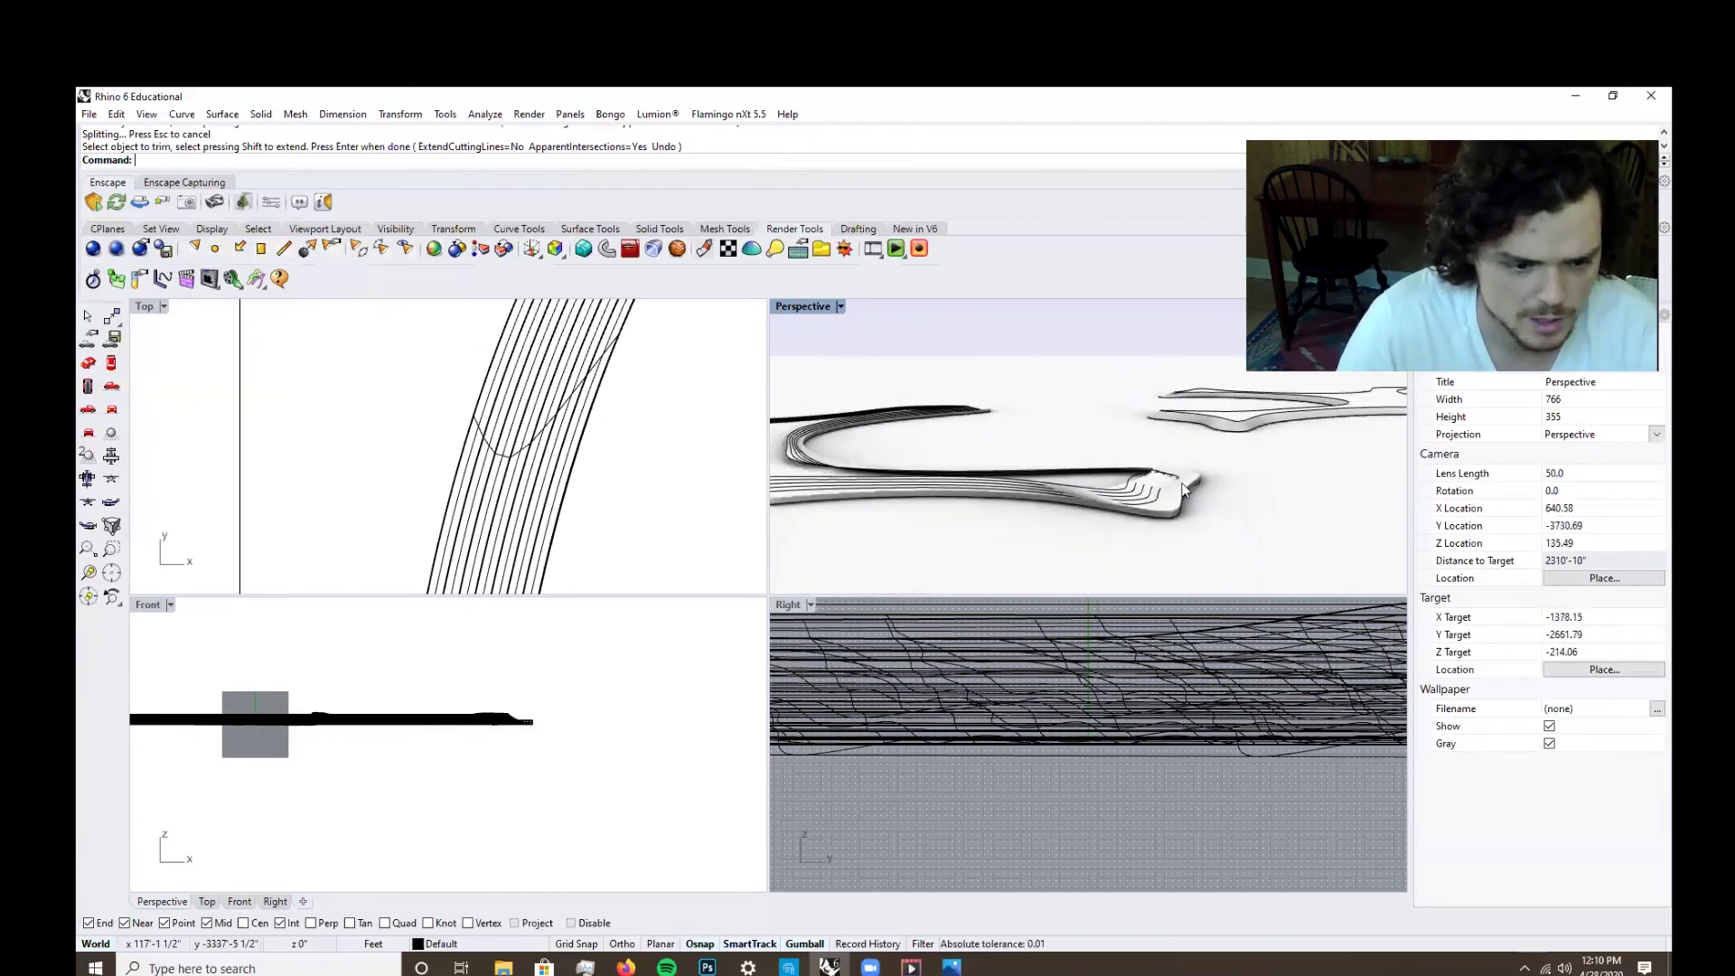
pyautogui.click(1181, 437)
pyautogui.click(1133, 421)
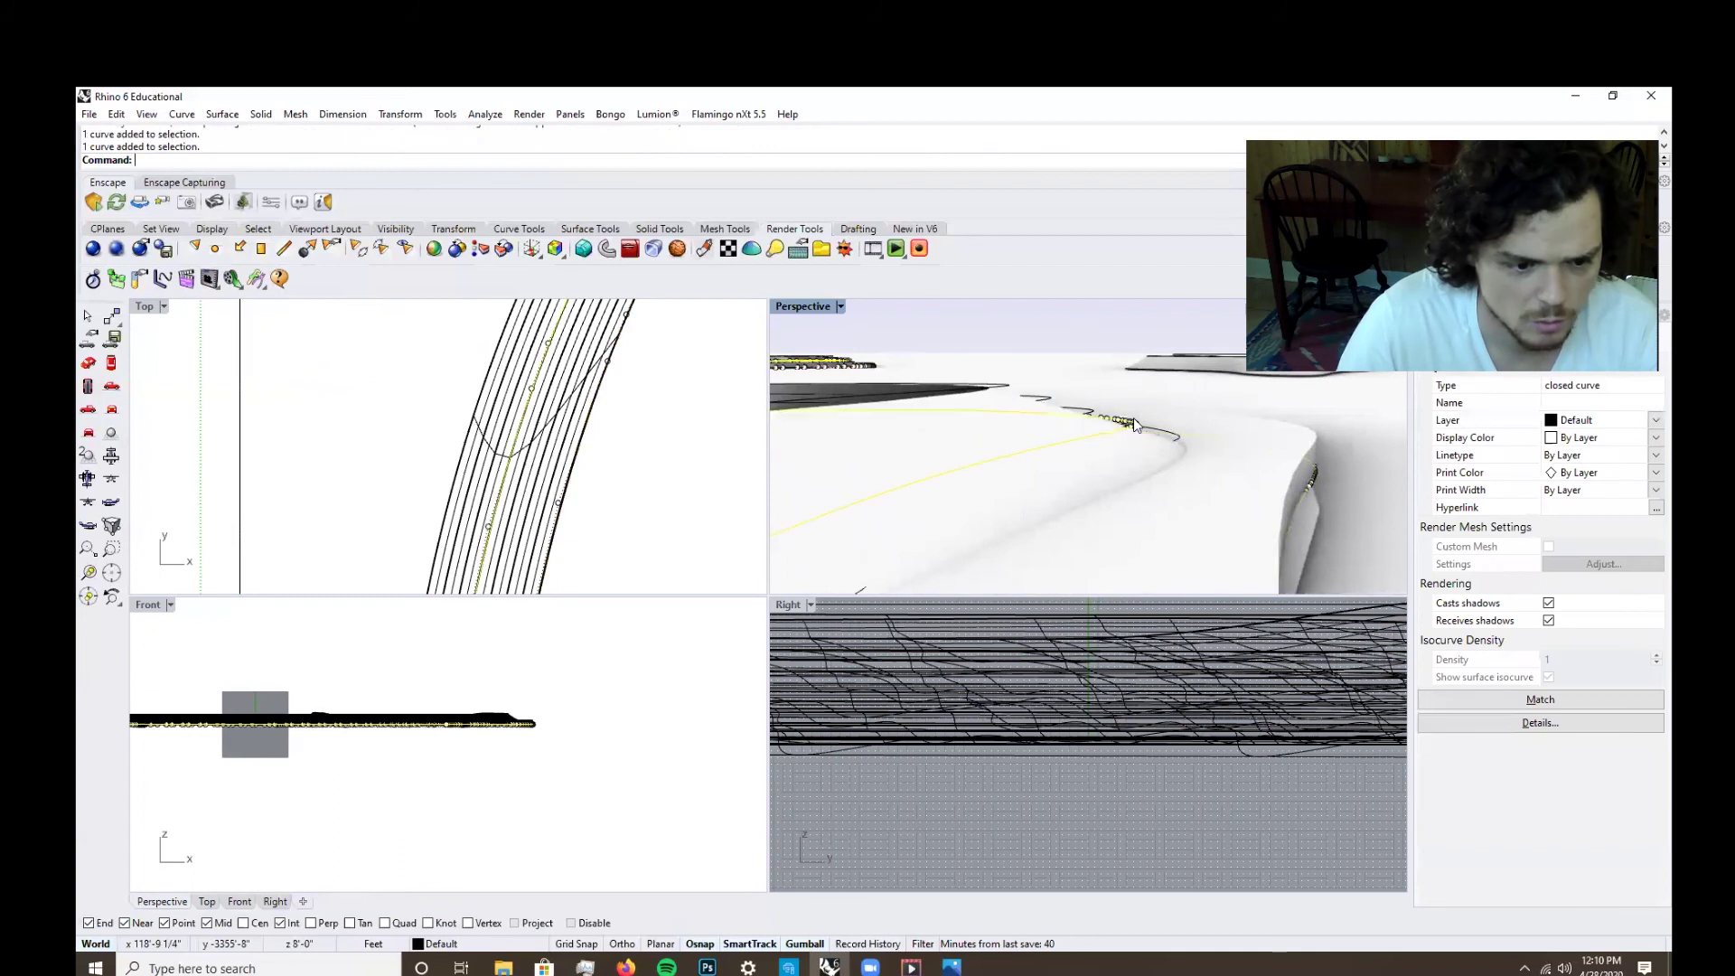
pyautogui.scroll(-5, 1270, 461)
pyautogui.scroll(-4, 1272, 461)
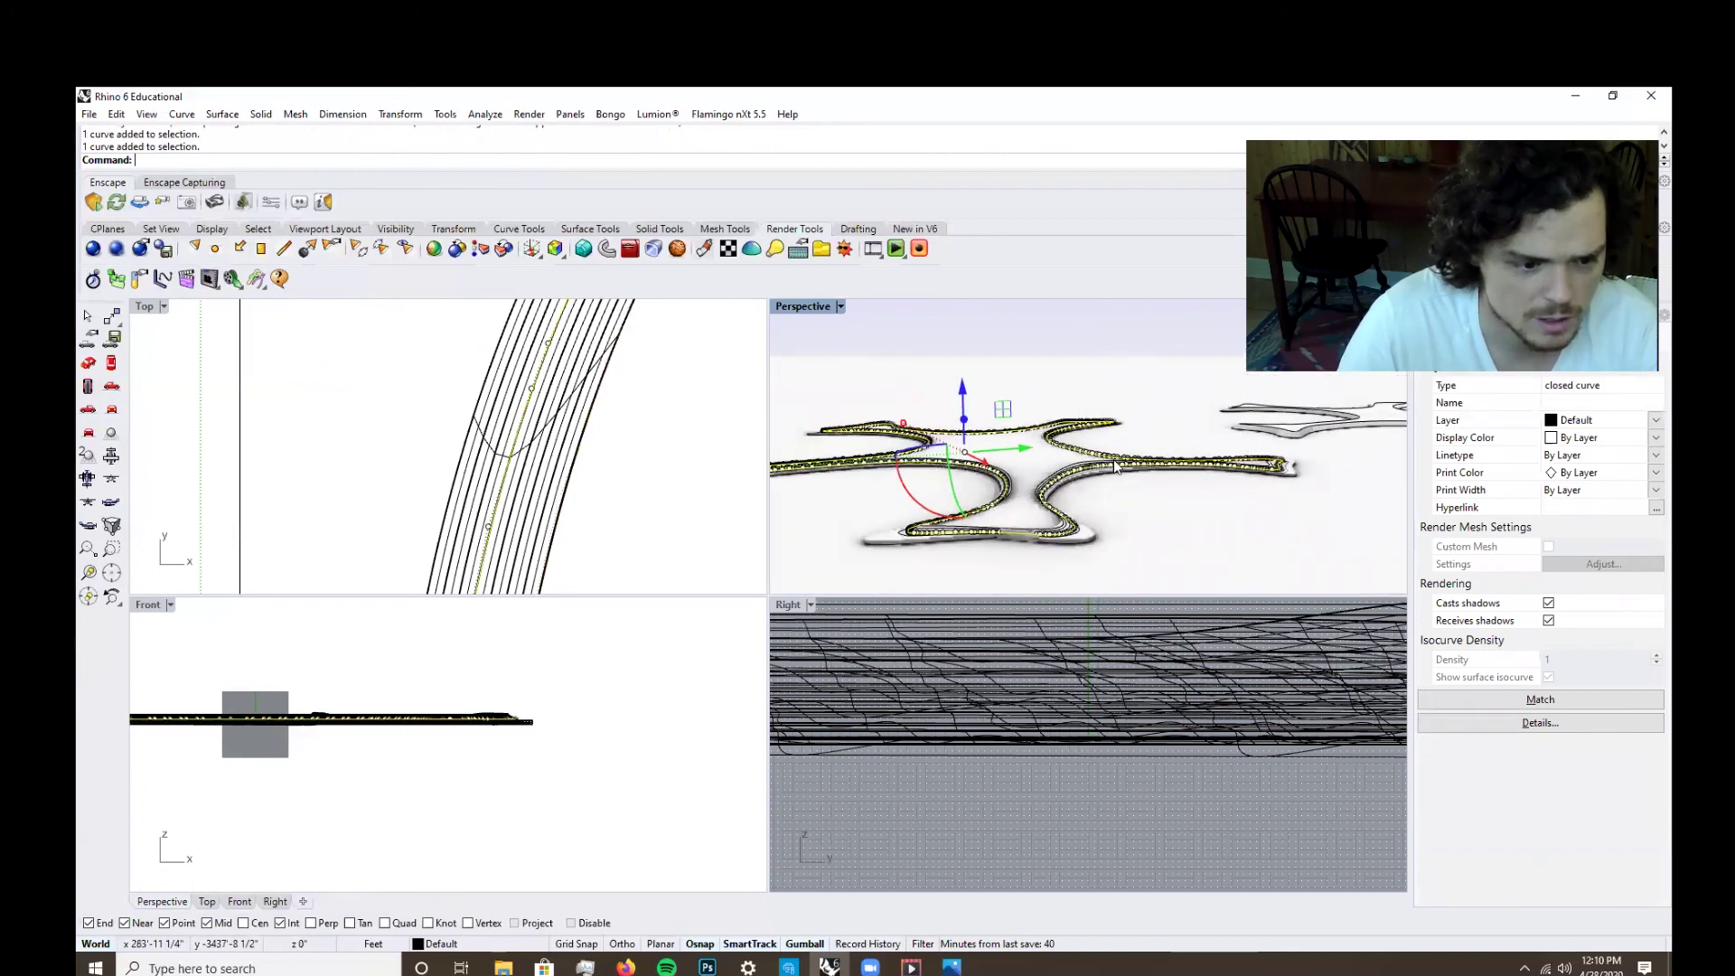
pyautogui.moveTo(963, 390); pyautogui.dragTo(960, 374)
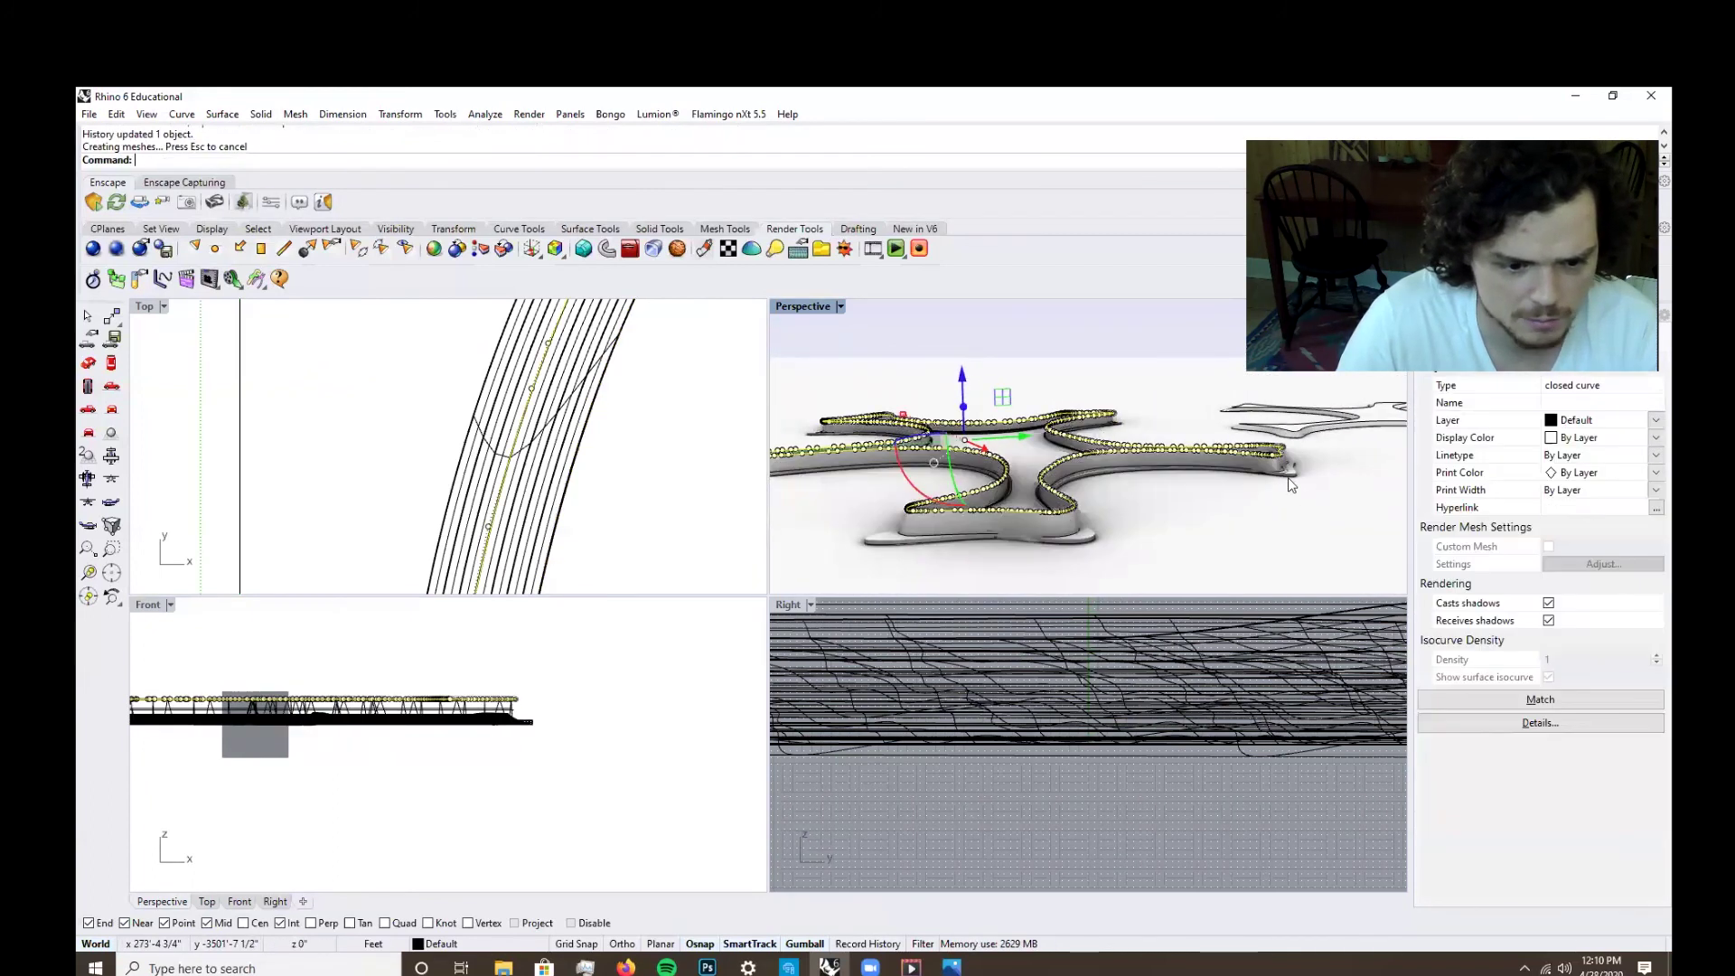
# Raise another closed contour curve of the lofted roof above the previously lifted one, clear the selection and examine the reshaped arm end.
pyautogui.scroll(6, 1285, 443)
pyautogui.moveTo(1285, 435); pyautogui.dragTo(1289, 495, button='right')
pyautogui.click(1260, 474)
pyautogui.click(1362, 566)
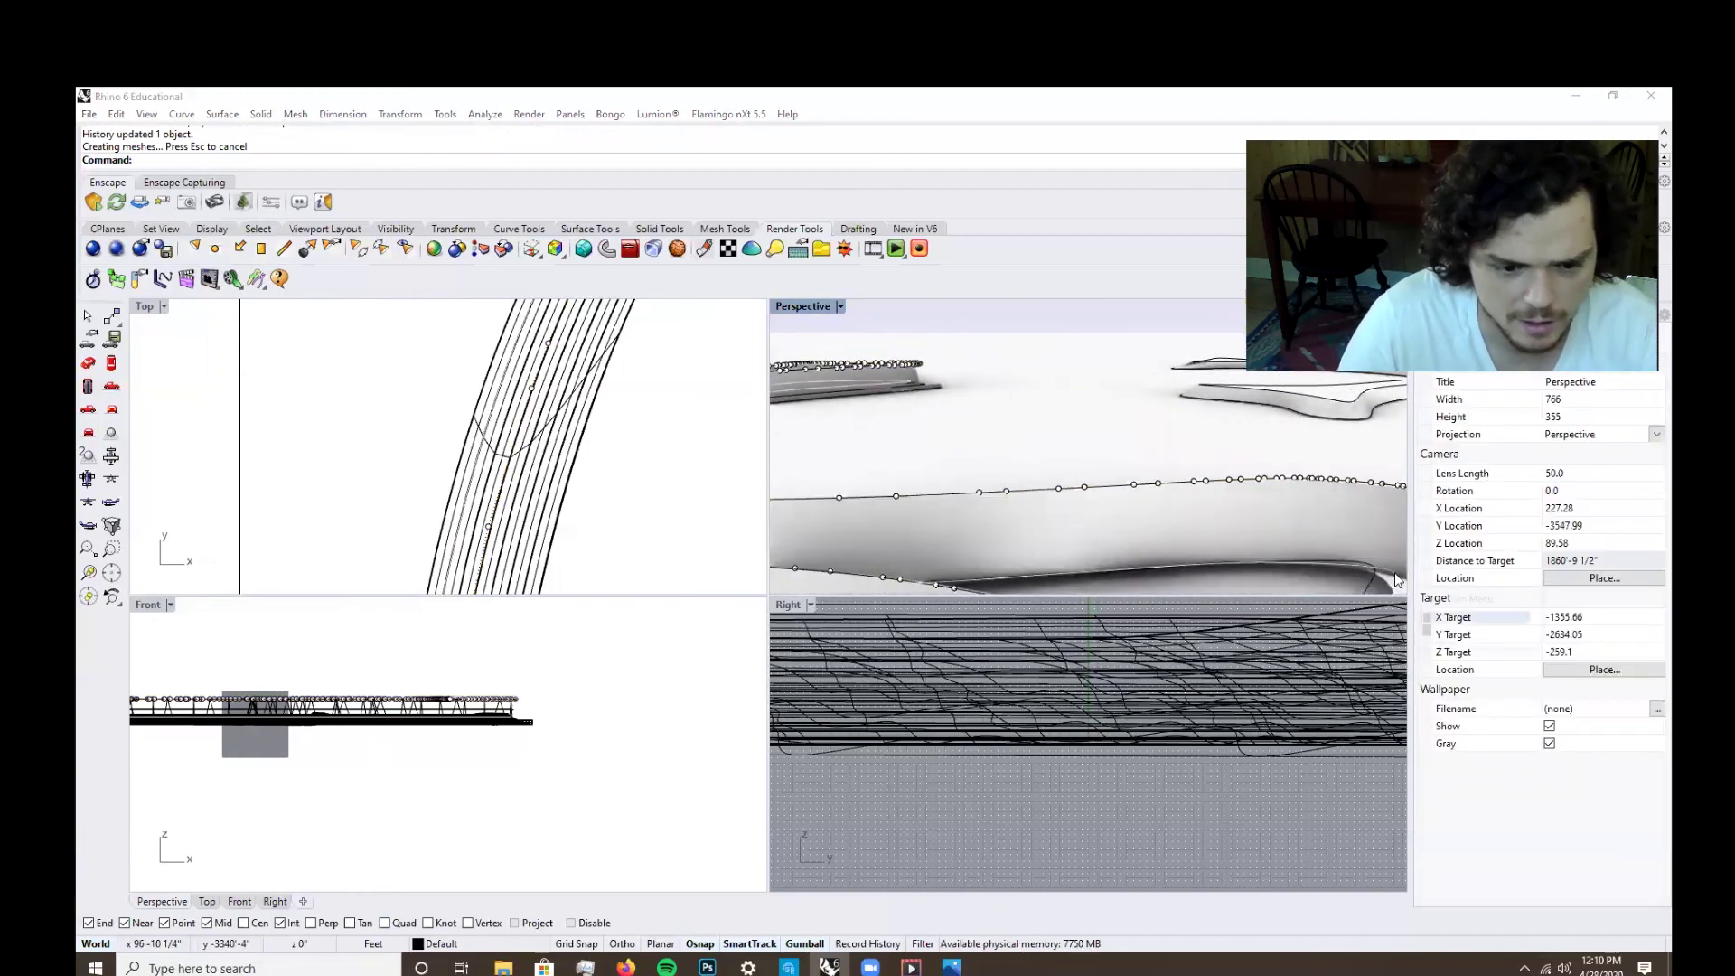
pyautogui.click(1362, 566)
pyautogui.scroll(-6, 1265, 526)
pyautogui.scroll(-2, 1256, 525)
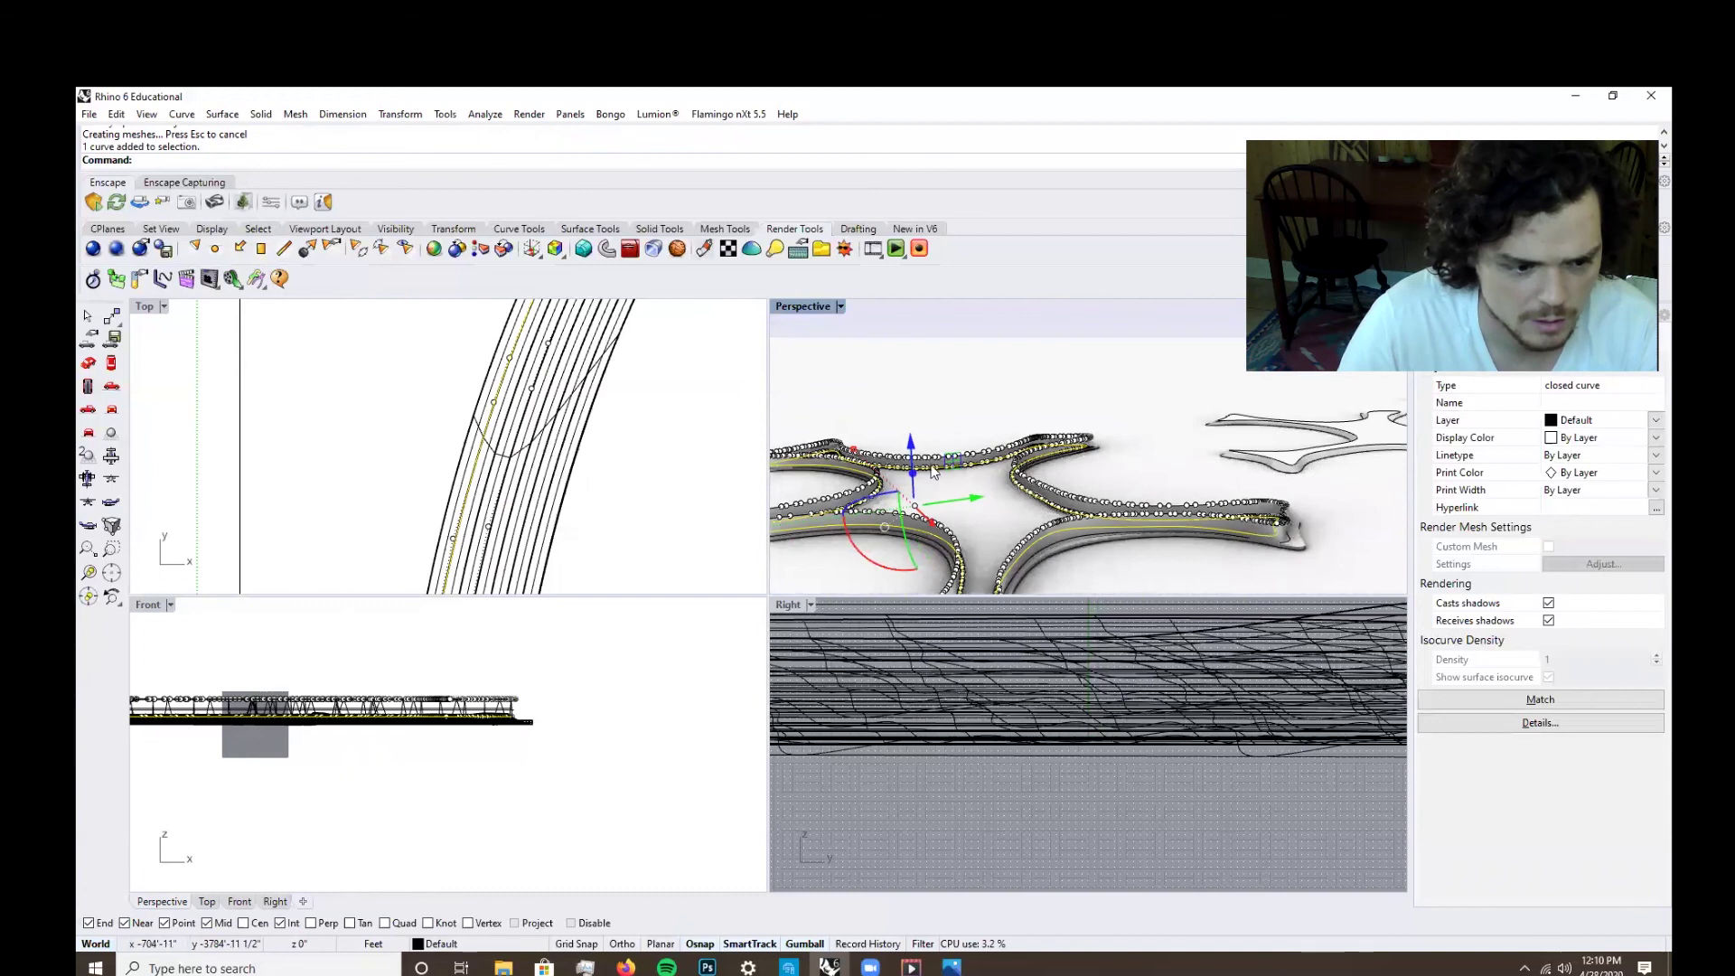
pyautogui.moveTo(909, 442); pyautogui.dragTo(908, 409)
pyautogui.scroll(3, 1292, 496)
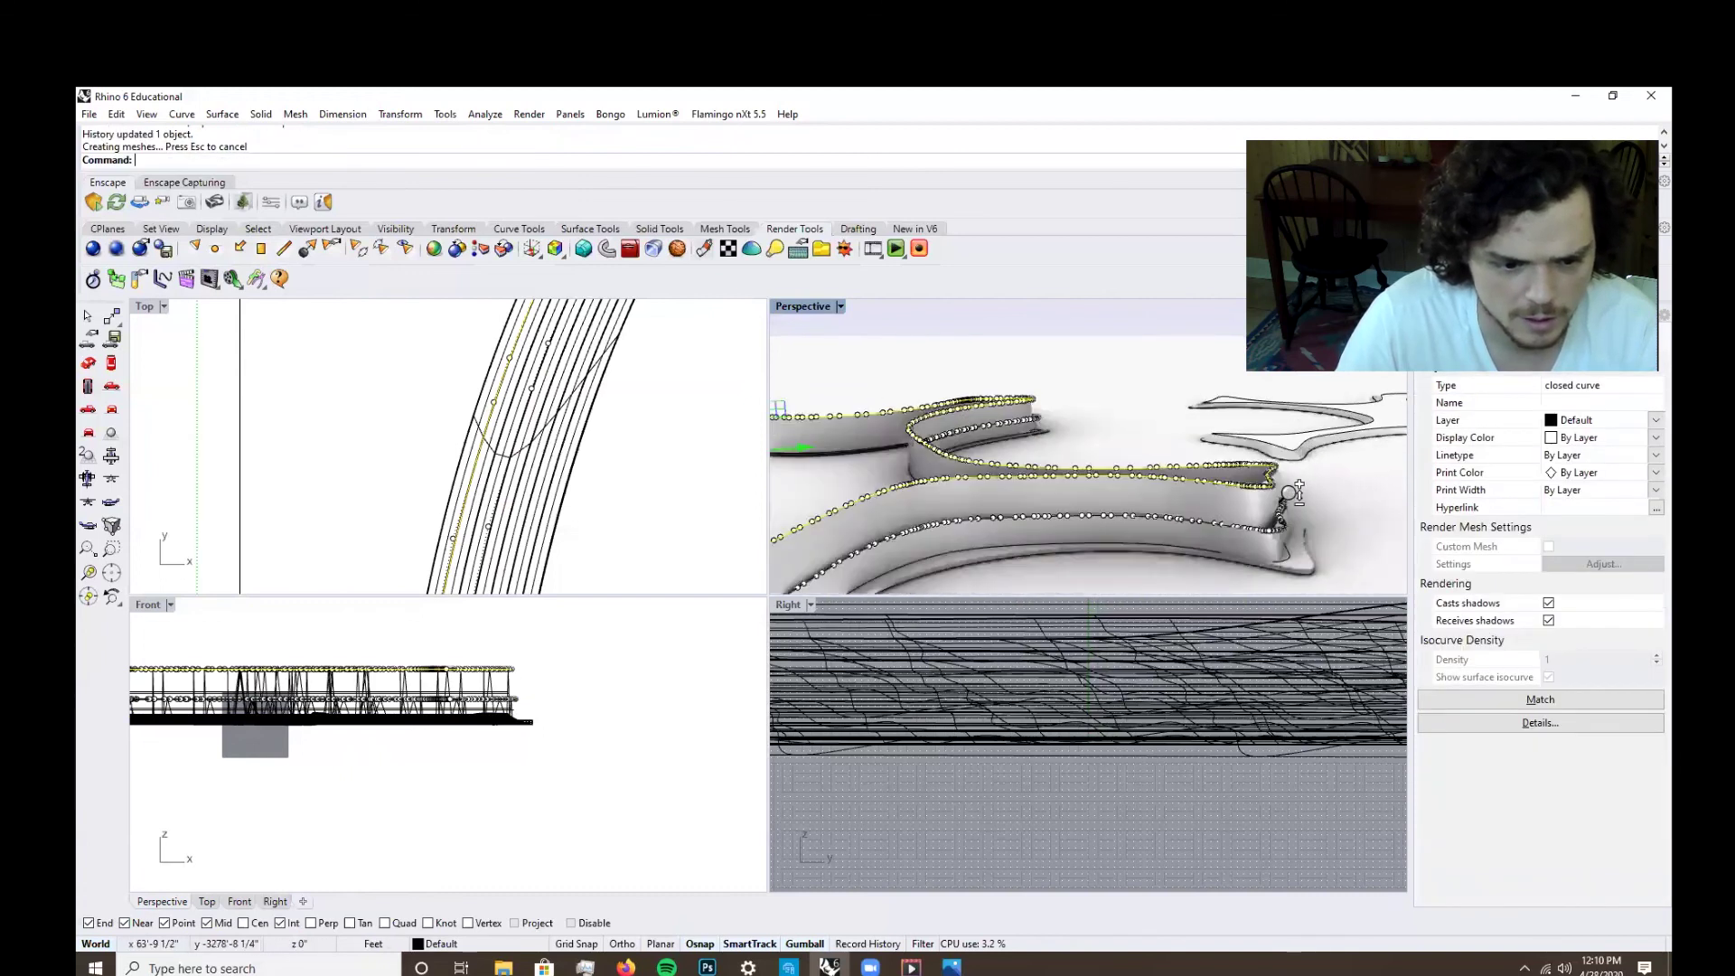
pyautogui.press('Escape')
pyautogui.press('Escape')
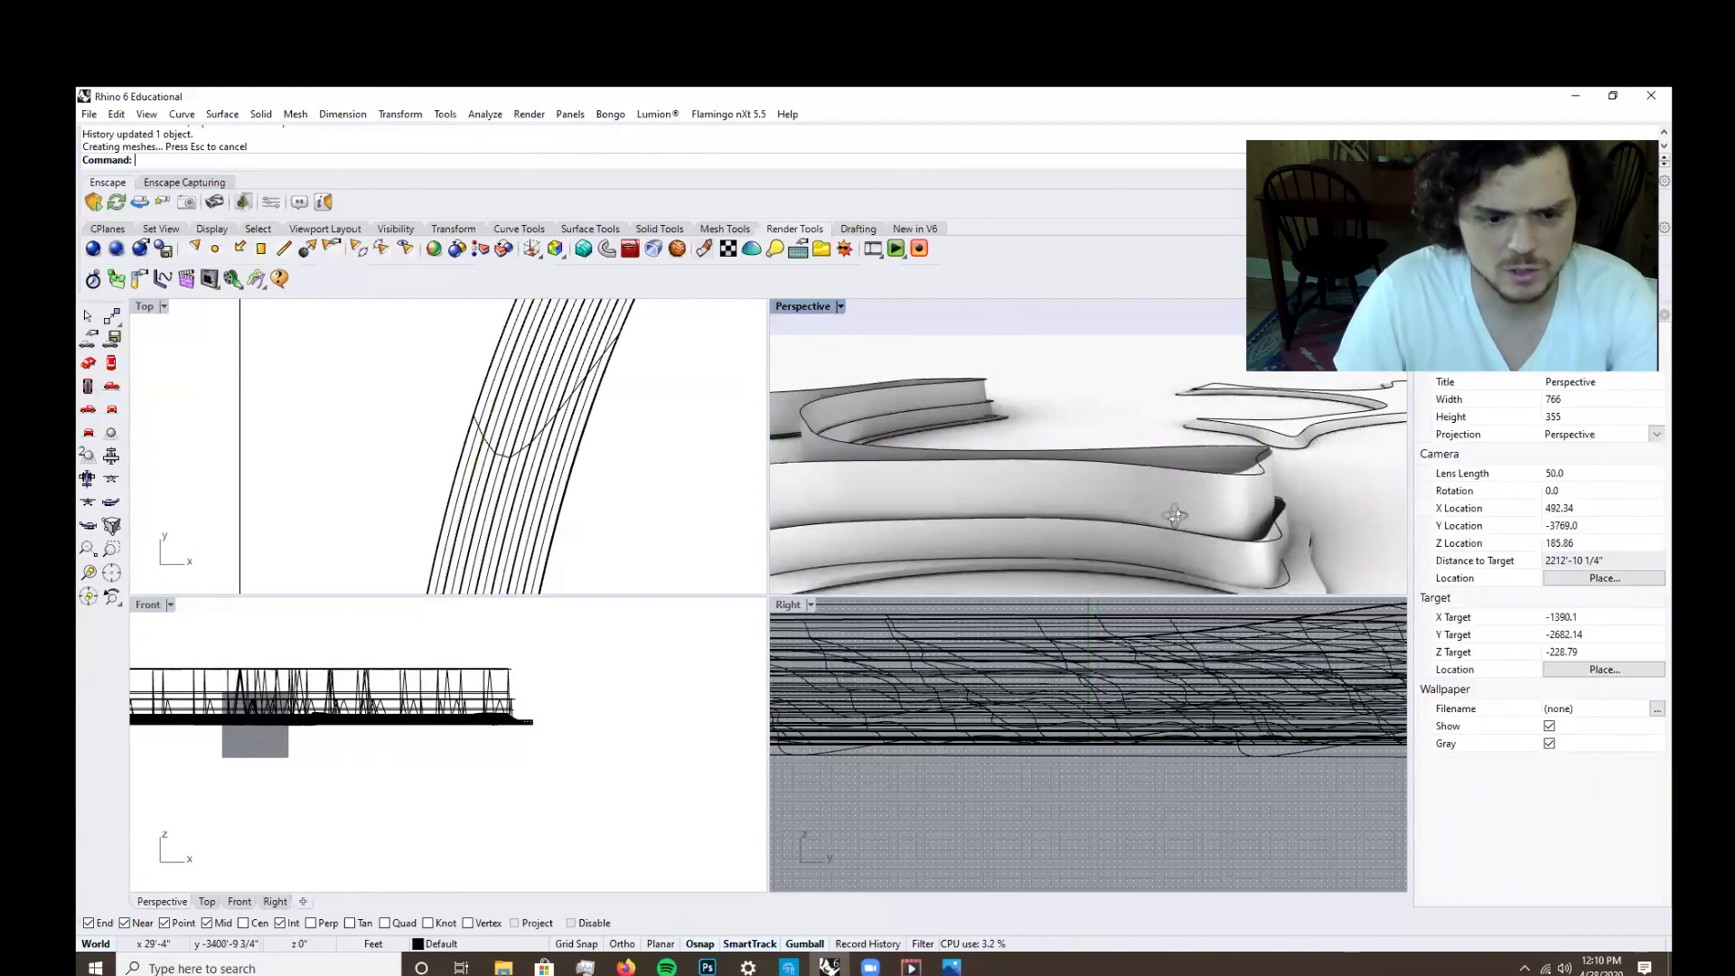
pyautogui.moveTo(918, 439); pyautogui.dragTo(913, 418, button='right')
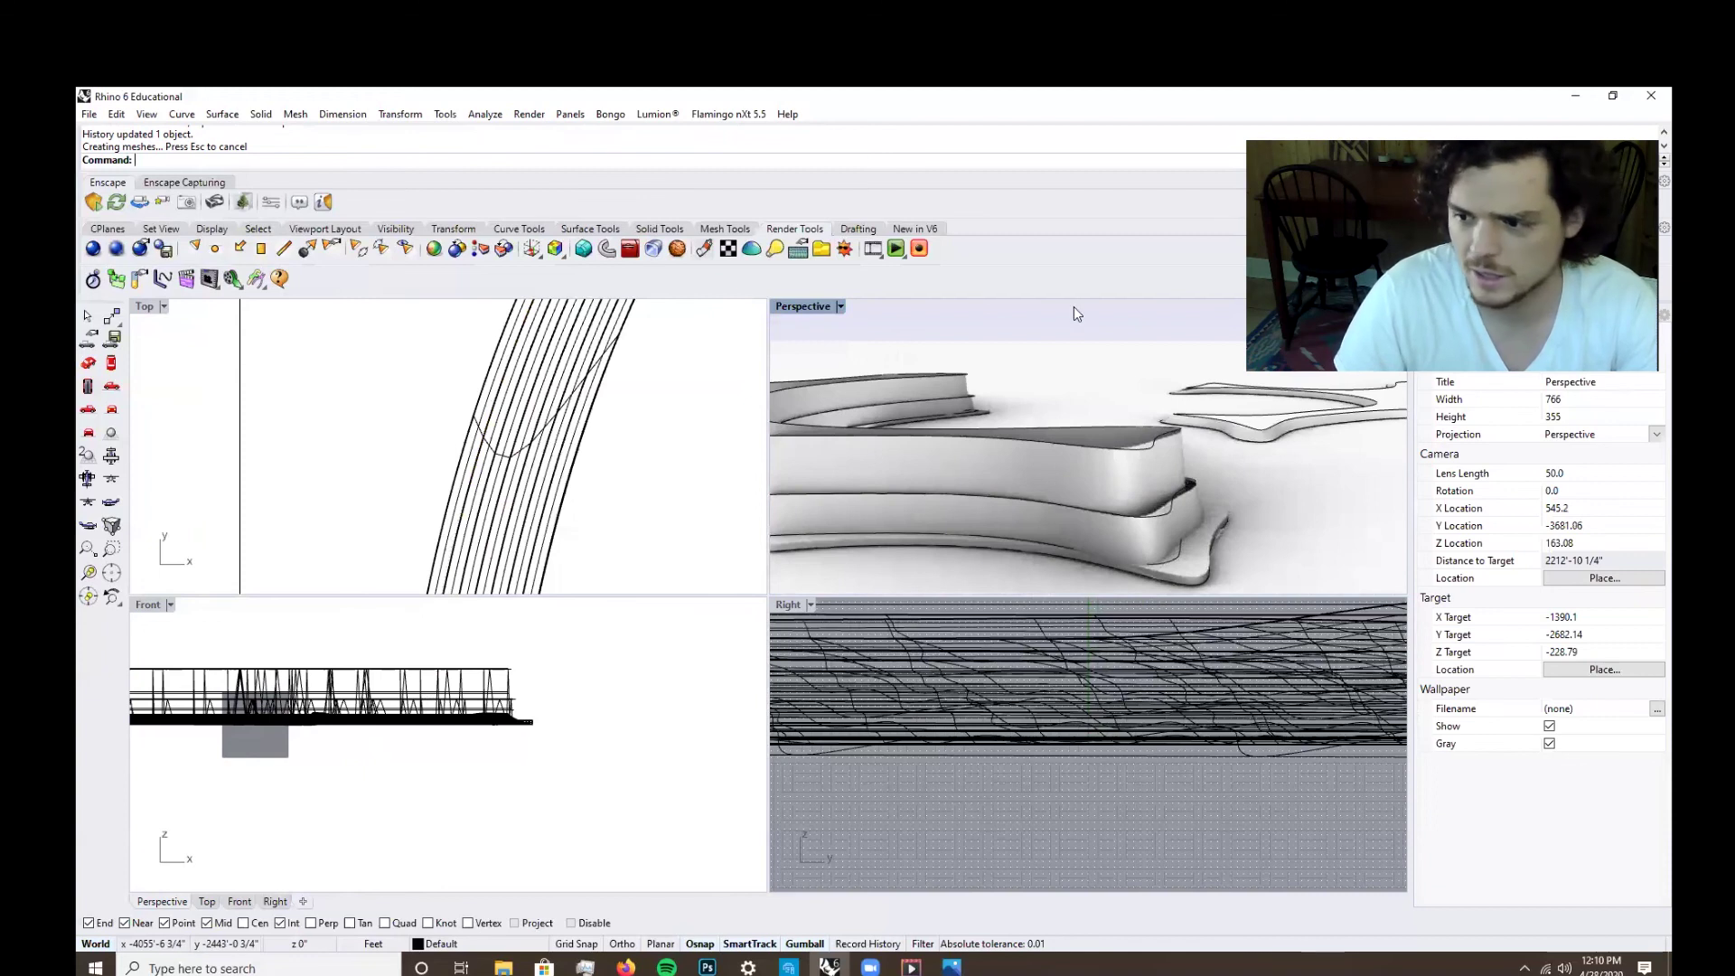
# Switch to the Firefox browser.
pyautogui.click(625, 967)
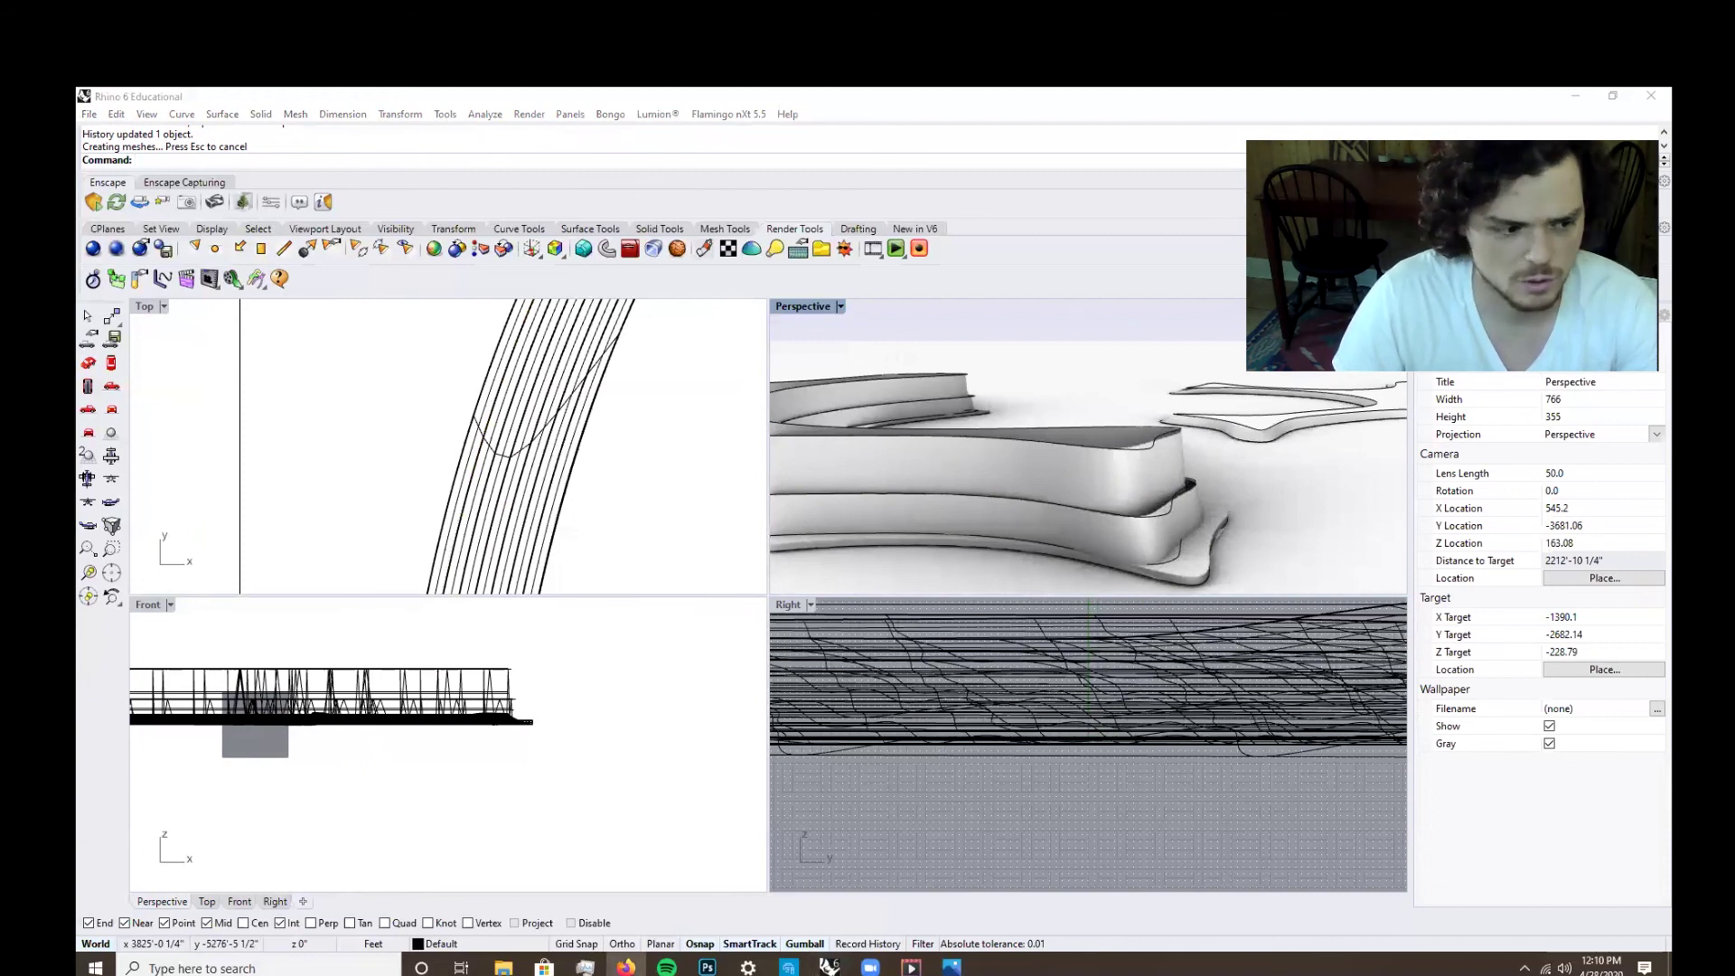